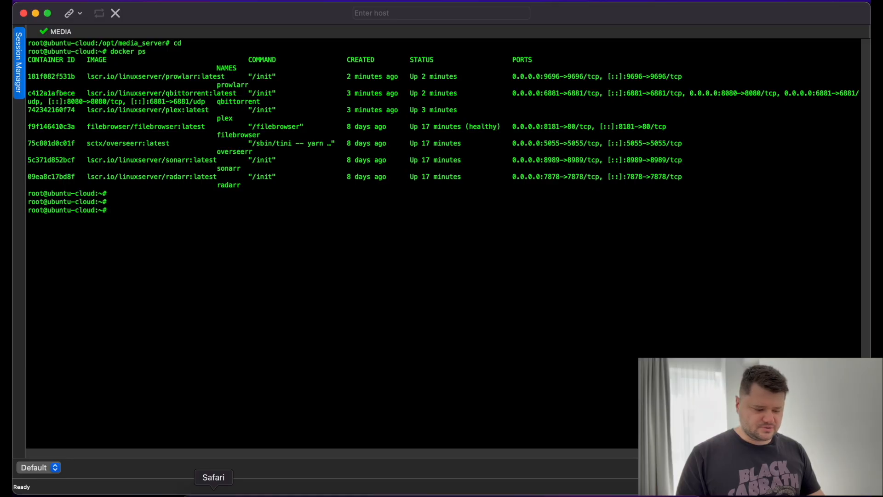
Select Safari's address bar, then run 'ip a' in the SSH terminal to list network interfaces.
left_click(214, 493)
left_click(400, 16)
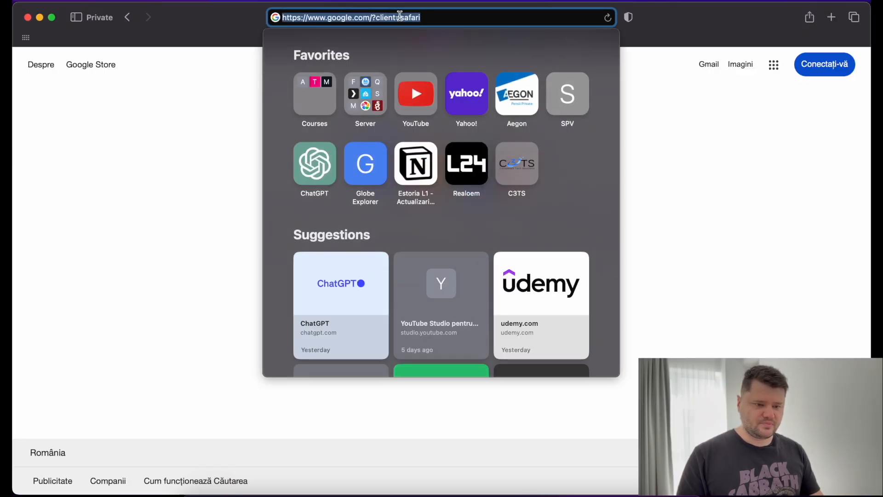
key("super+Tab")
type("ip a")
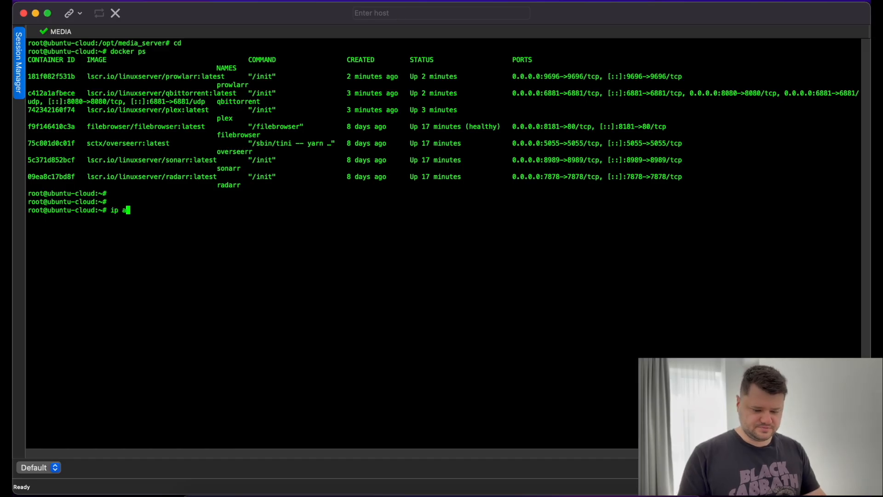
key("Return")
Copy the server address 192.168.0.188 from the listing into Safari's address bar.
scroll(162, 223, "up", 3)
scroll(162, 223, "up", 3)
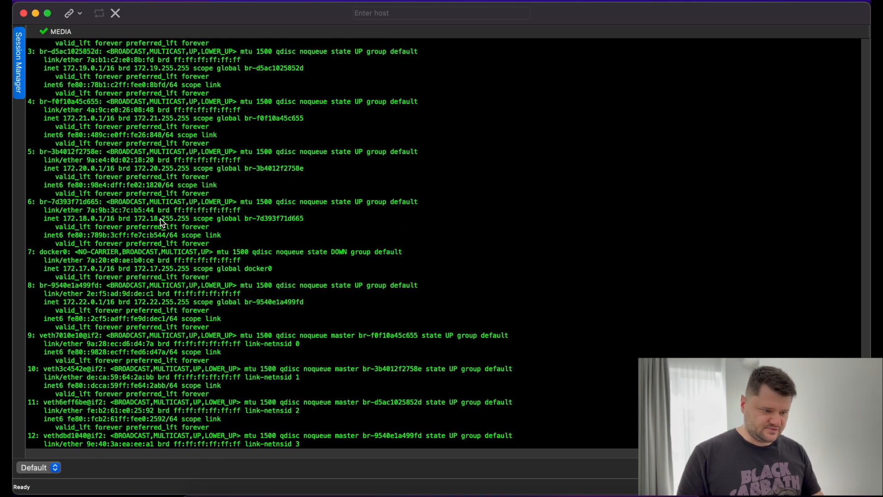
scroll(85, 88, "up", 3)
scroll(85, 87, "up", 2)
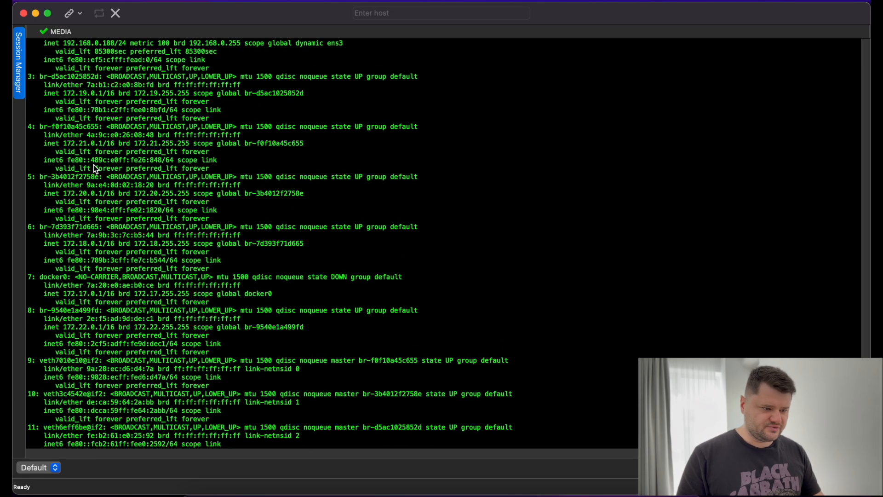
scroll(116, 182, "up", 3)
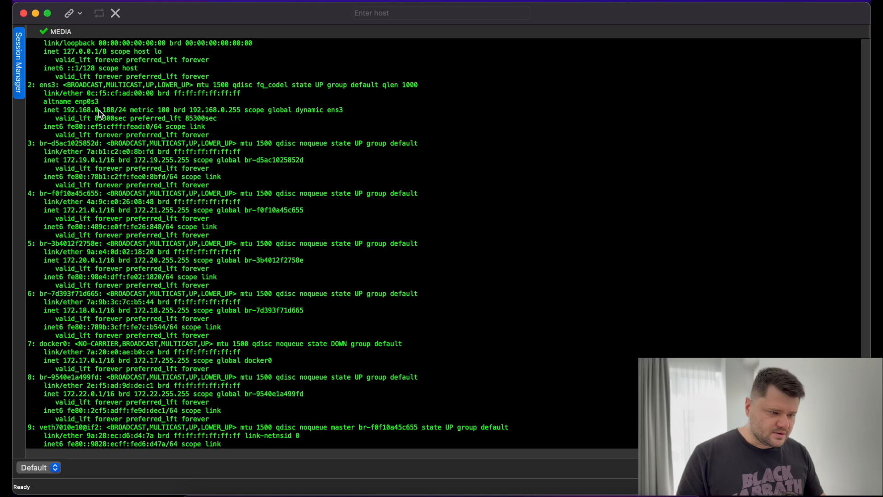
left_click_drag(115, 111, 66, 112)
key("super+c")
key("super+Tab")
key("super+v")
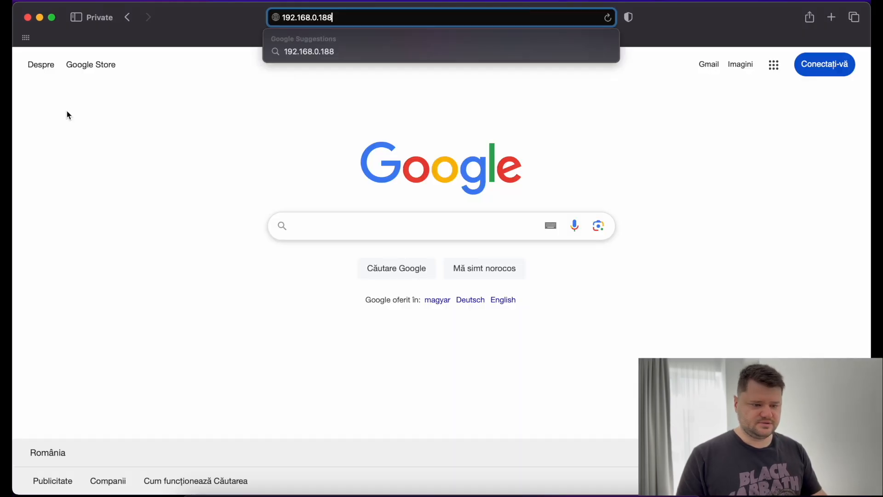
Load 192.168.0.188:8080 and begin entering the administrator username on the qBittorrent login.
type(":80")
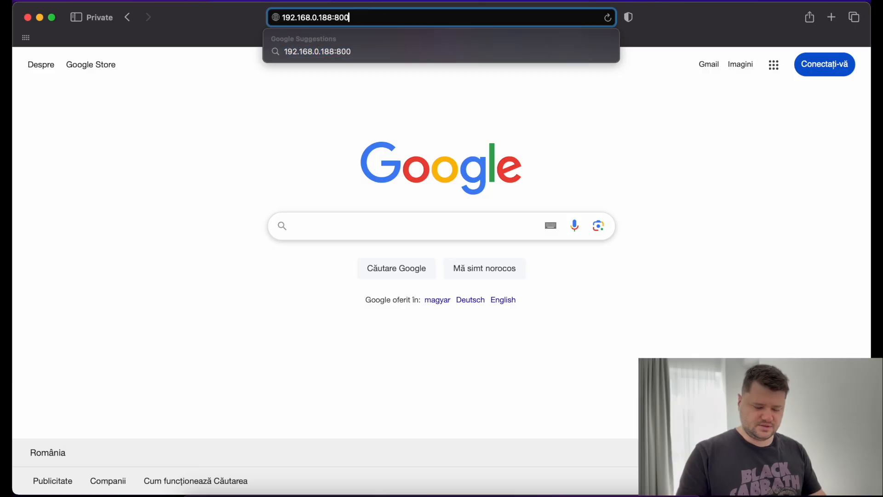
type("80")
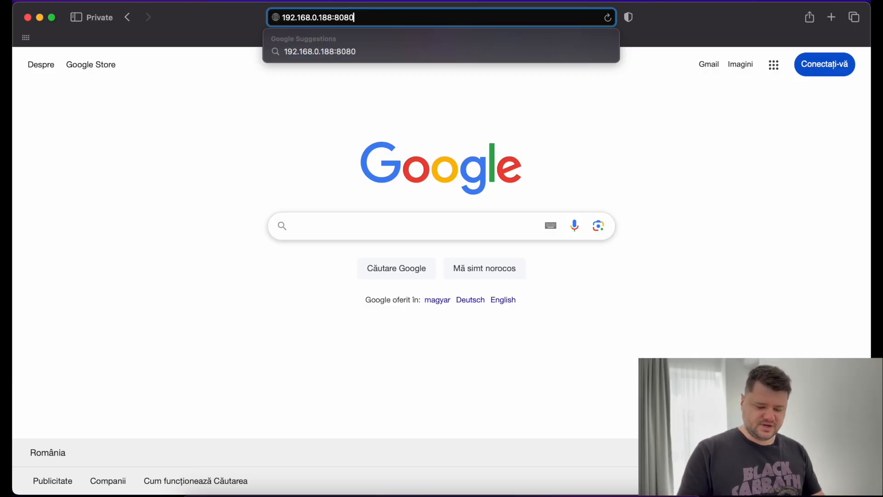
key("Return")
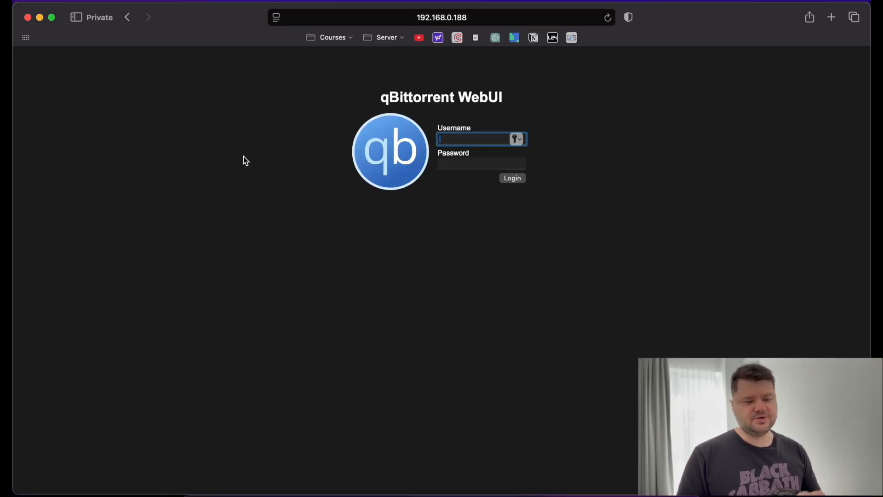
type("admin")
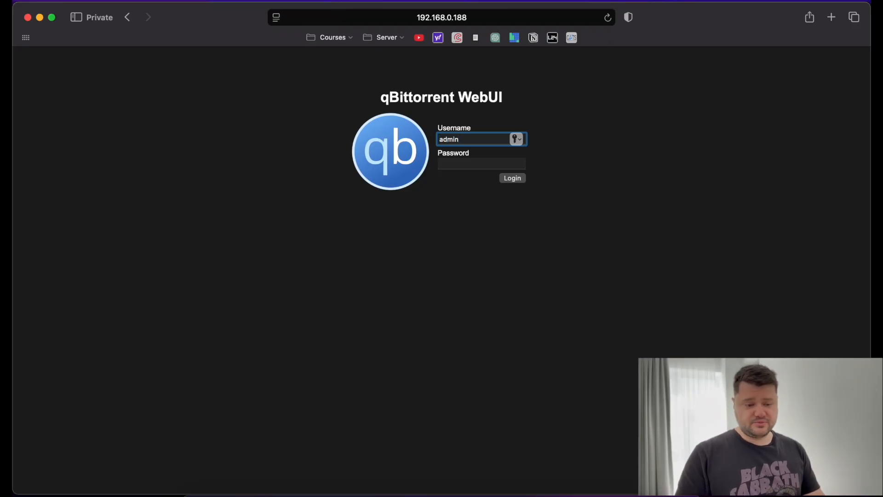
key("Tab")
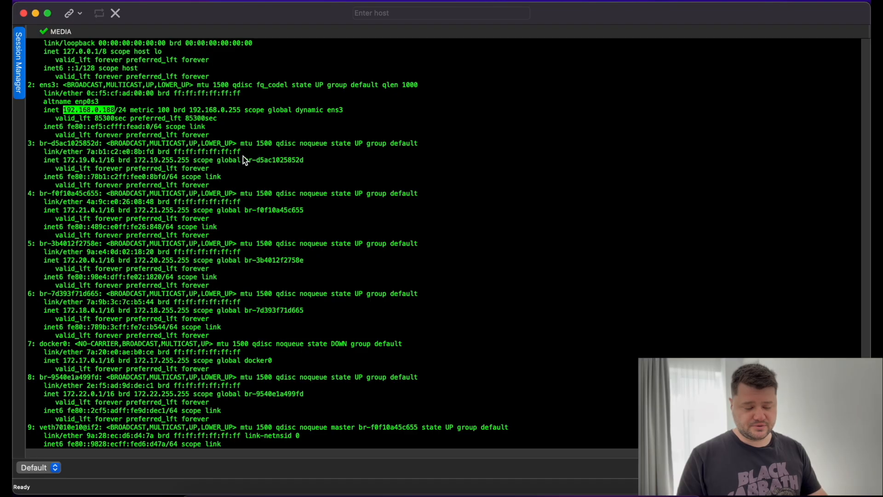
List containers with docker ps and print the qBittorrent container's logs using its container ID.
key("Return")
key("Return")
type("docker ps")
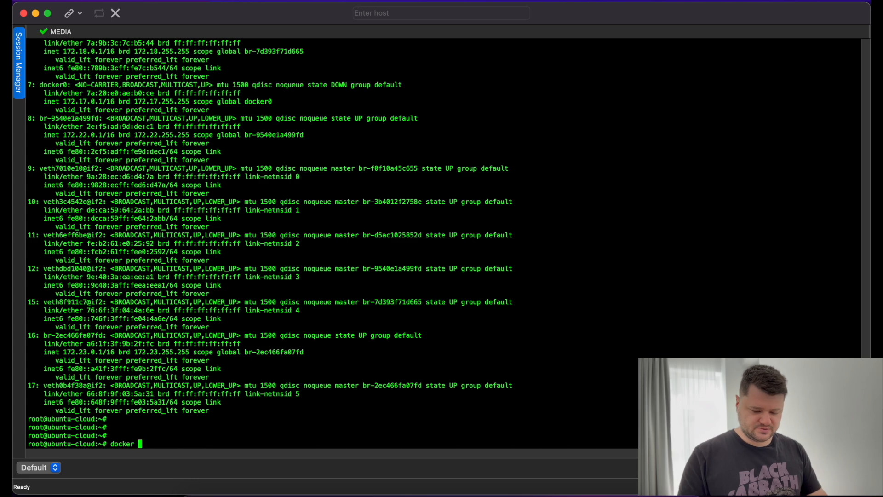
key("Return")
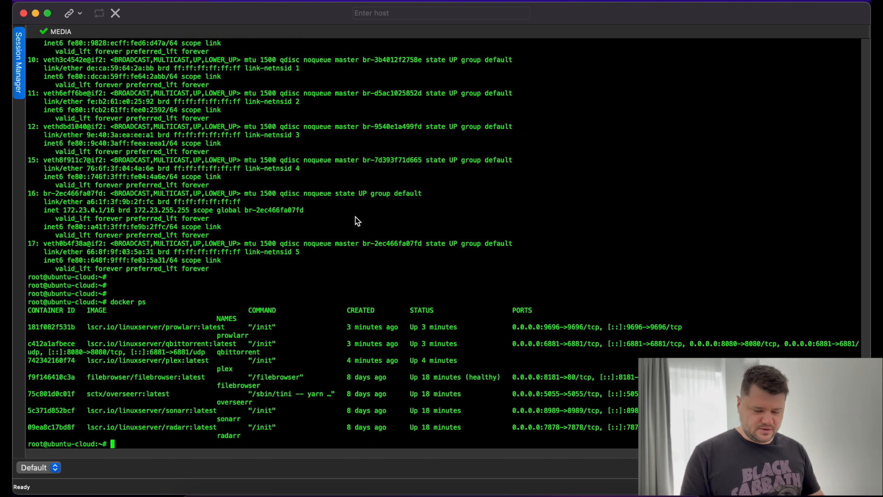
type("docker logs")
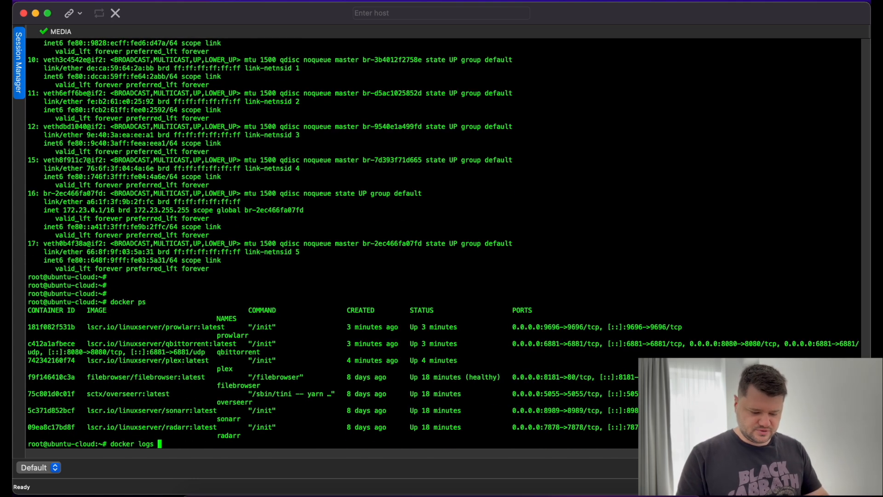
double_click(46, 346)
key("super+v")
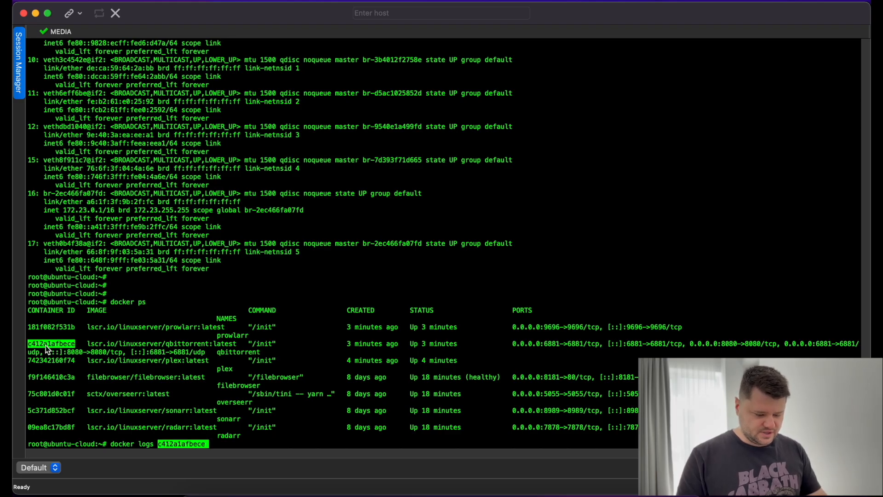
key("Return")
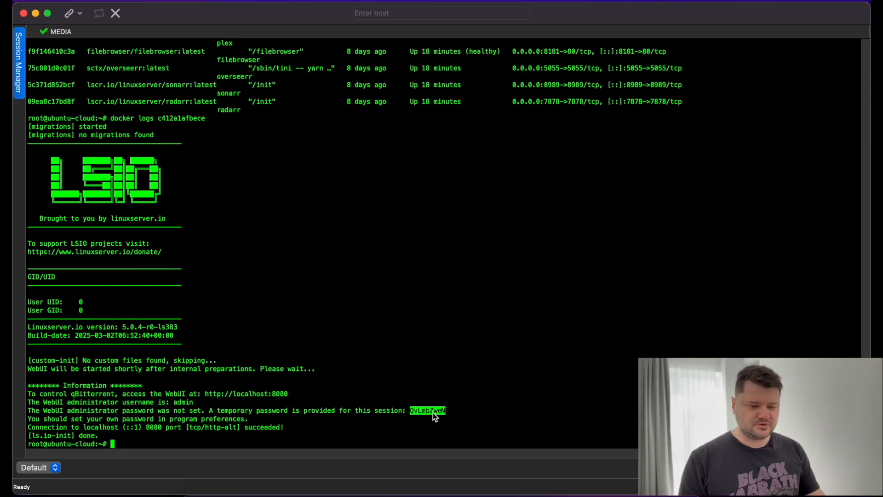
Paste the temporary password, log in to qBittorrent WebUI, and open its Options.
left_click(208, 486)
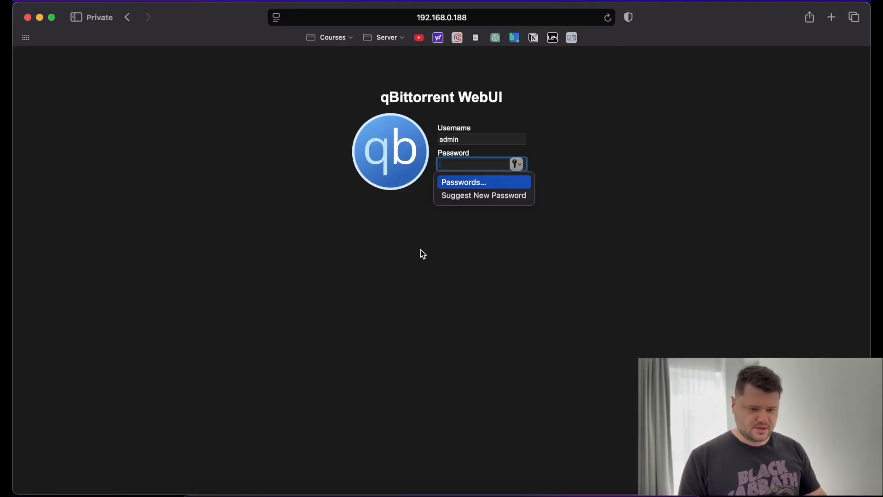
key("super+v")
left_click(509, 179)
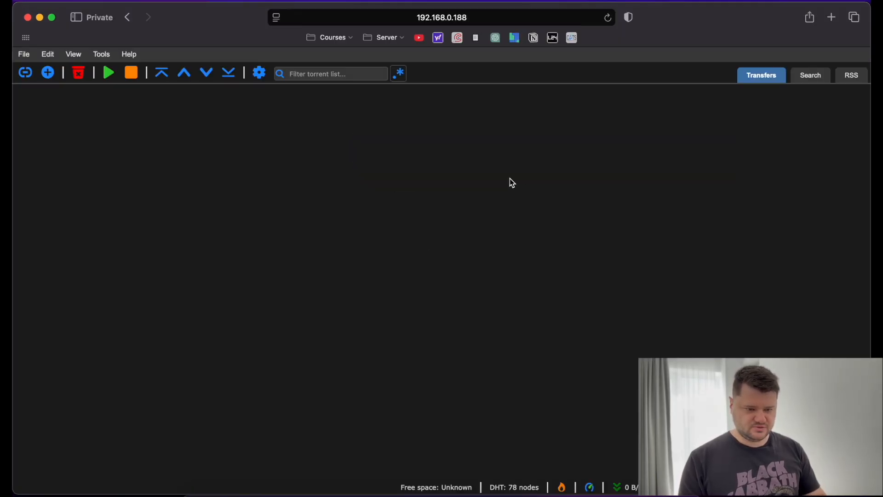
left_click(260, 73)
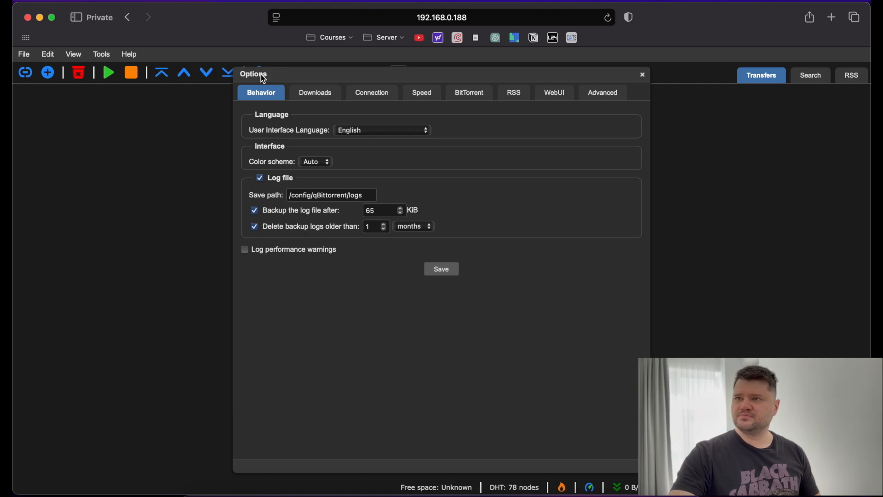
Set a new administrator password in the Web UI options and save the settings.
left_click(587, 93)
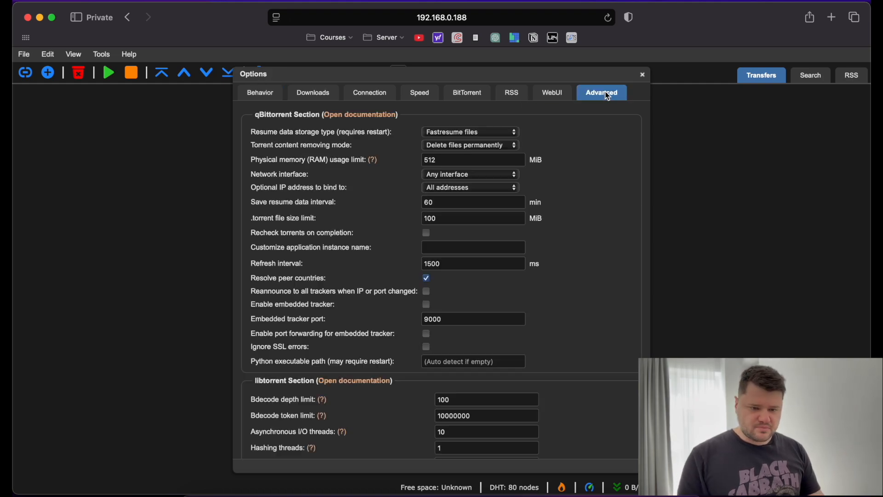
left_click(557, 96)
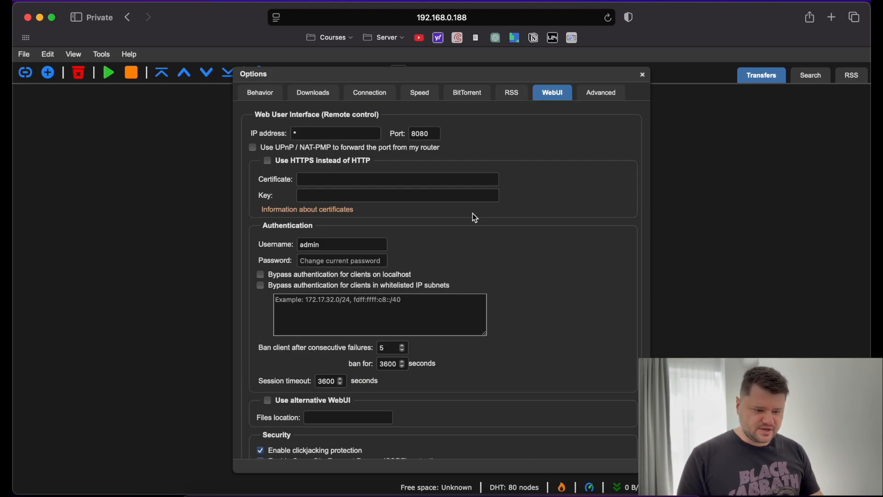
left_click(346, 260)
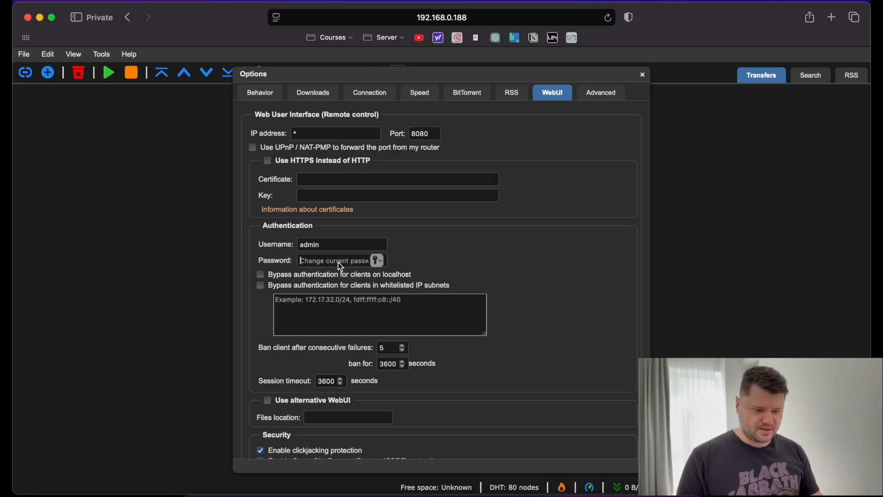
type("***********")
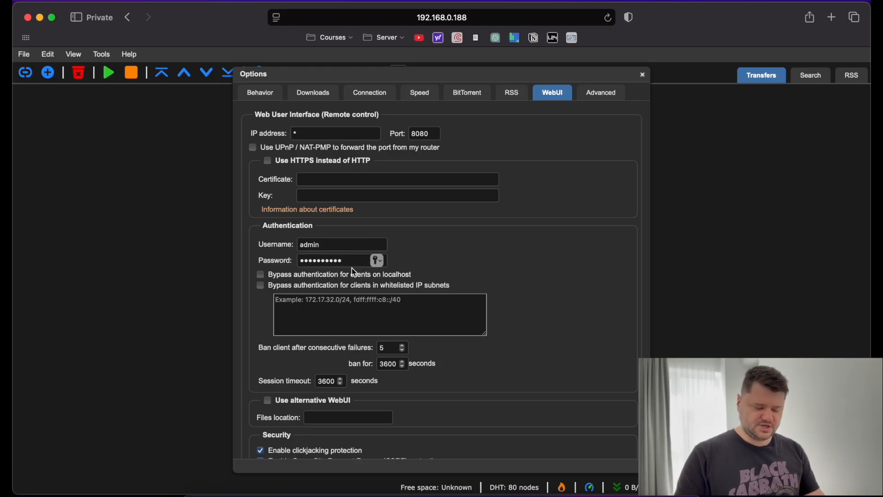
left_click(519, 276)
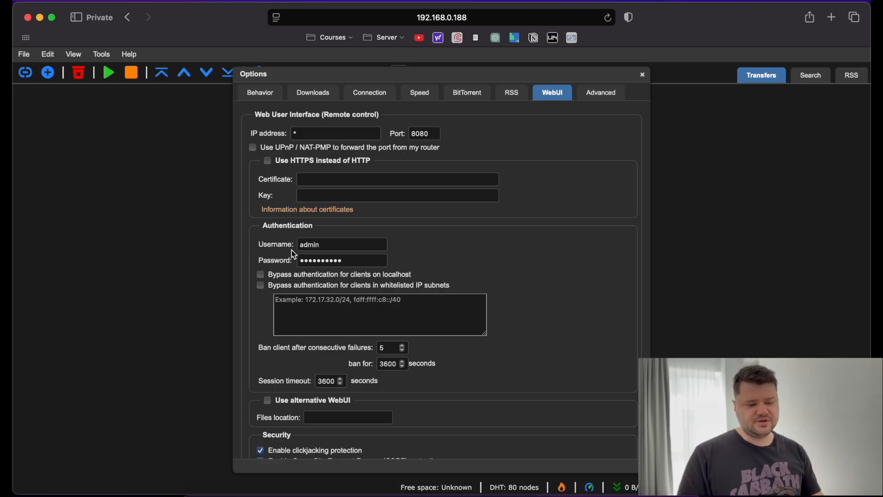
double_click(315, 247)
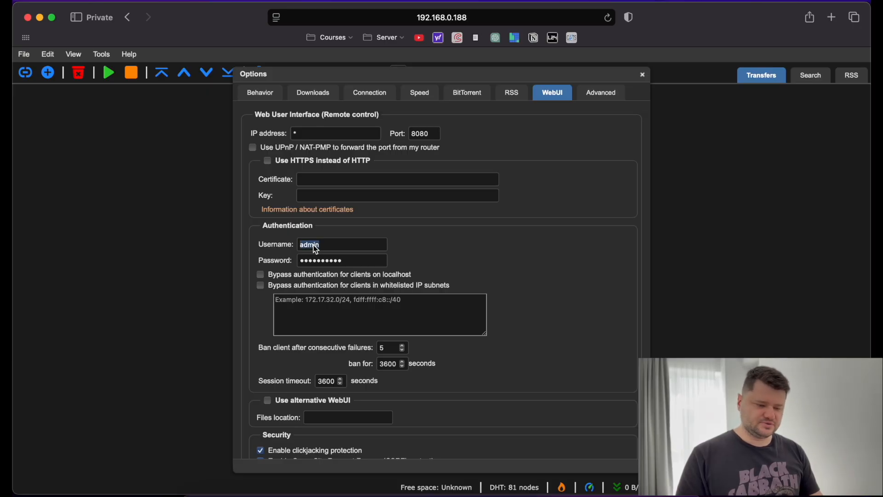
double_click(340, 263)
left_click(521, 276)
scroll(518, 274, "down", 10)
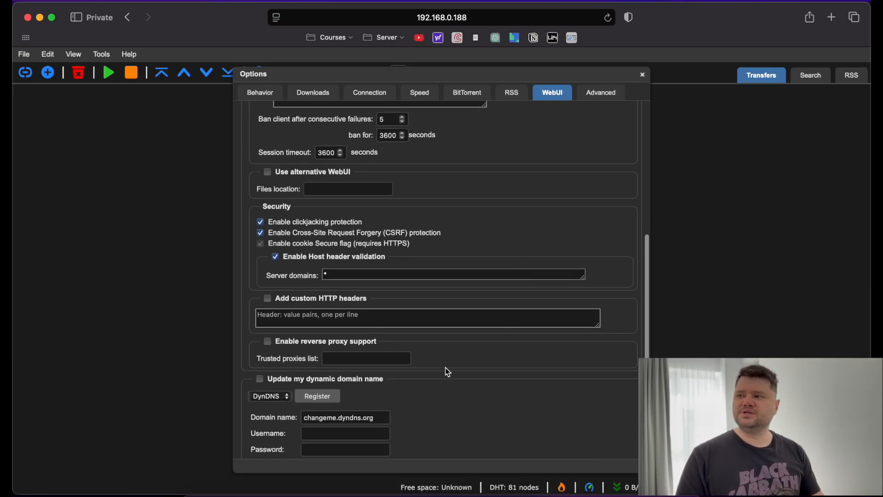
left_click(441, 446)
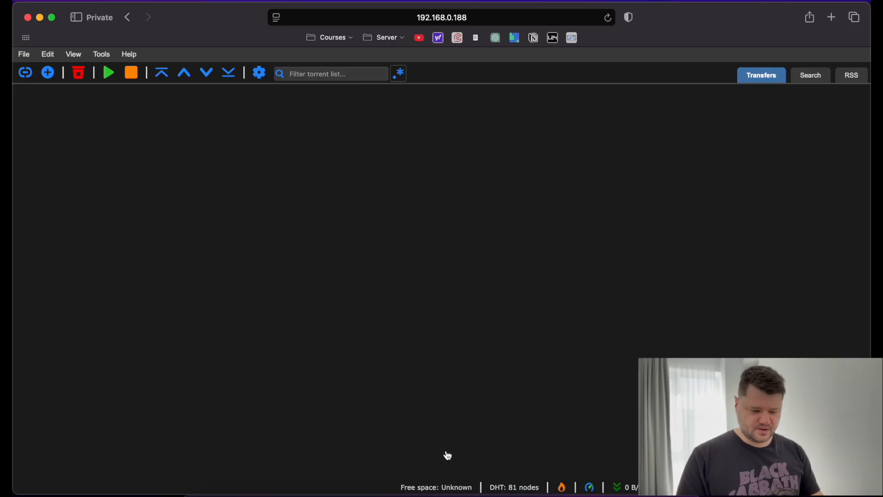
Reload the WebUI, dismiss the privacy protections warning, and open a new blank tab.
left_click(607, 18)
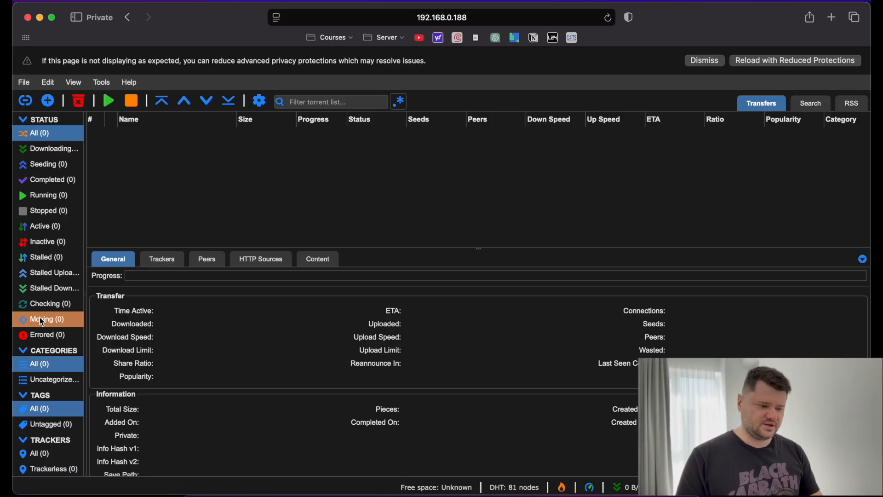
scroll(39, 317, "up", 2)
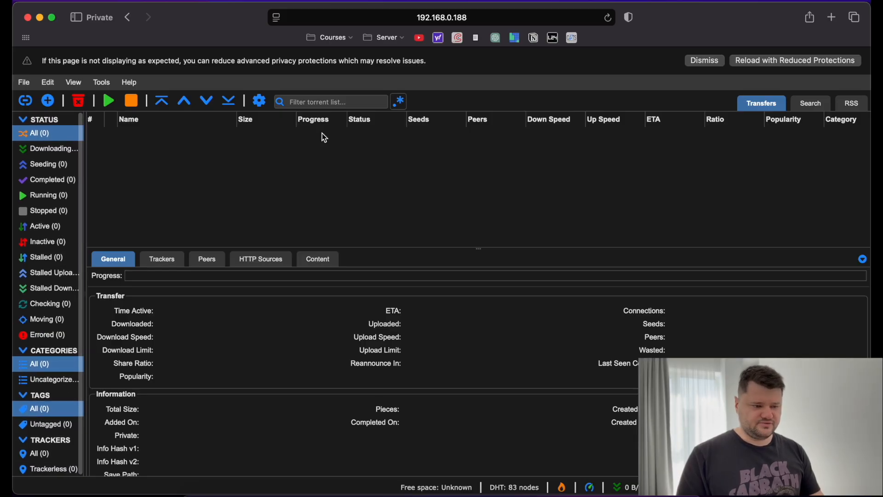
left_click(701, 60)
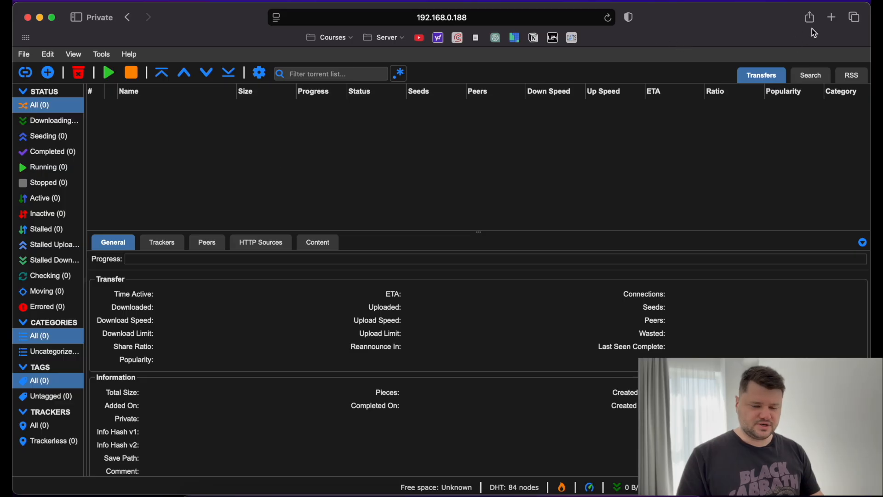
left_click(830, 21)
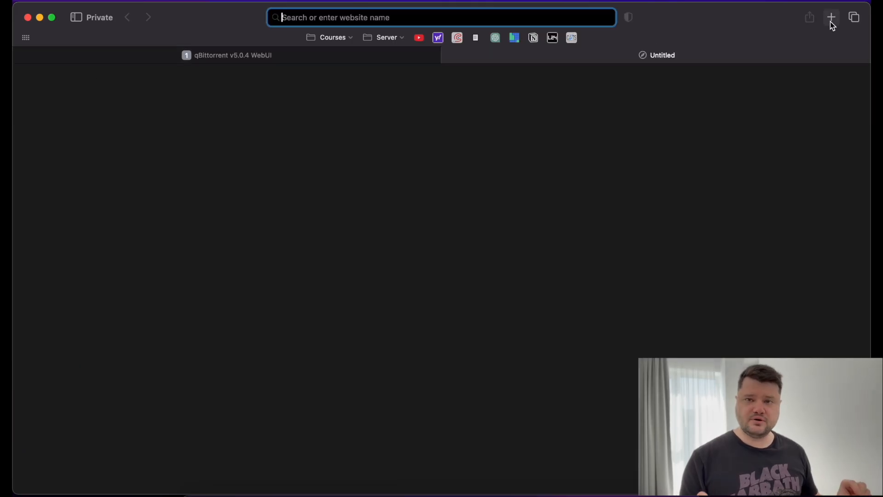
Load Plex at 192.168.0.188:32400 and dismiss the introduction and Plex Pass offer.
type("192.16")
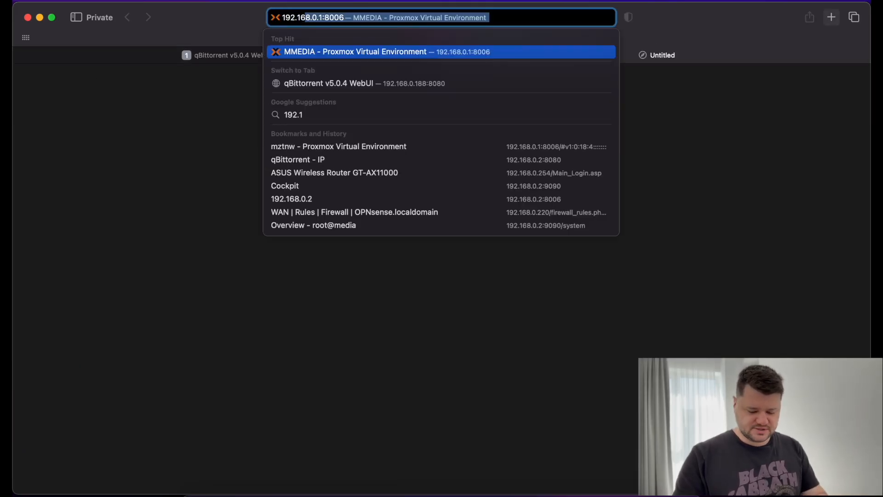
type("8.0.188:32400")
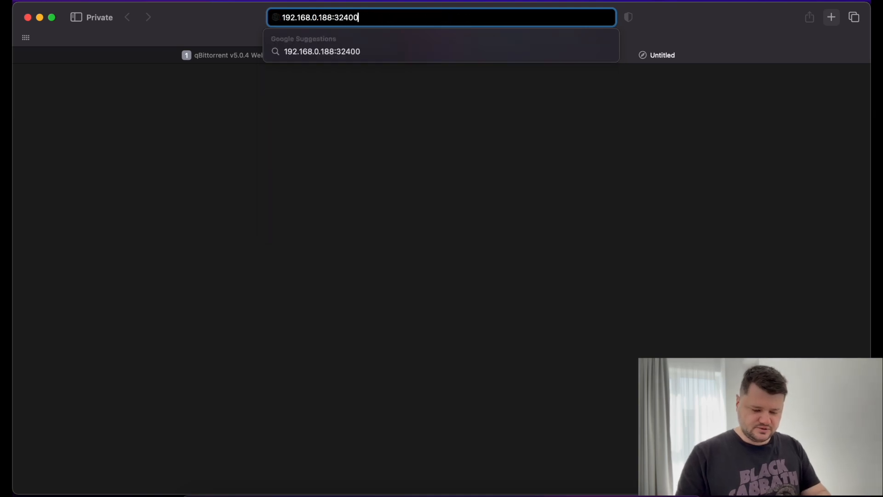
key("Return")
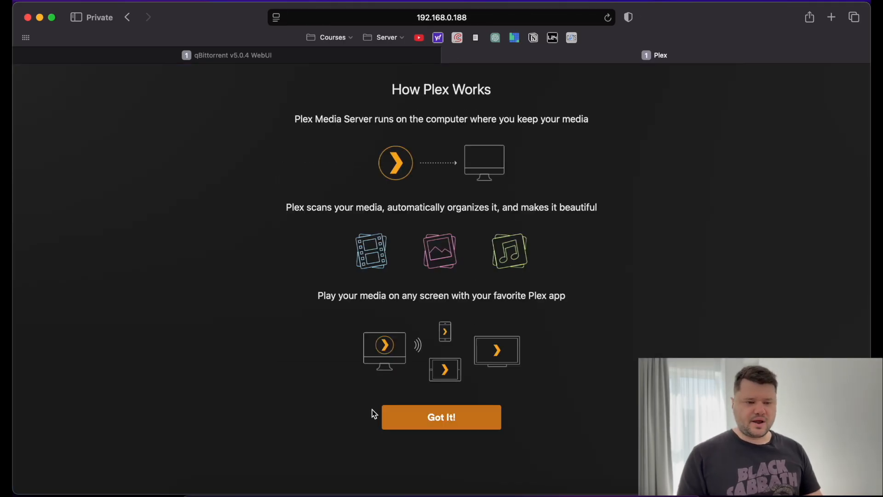
left_click(432, 418)
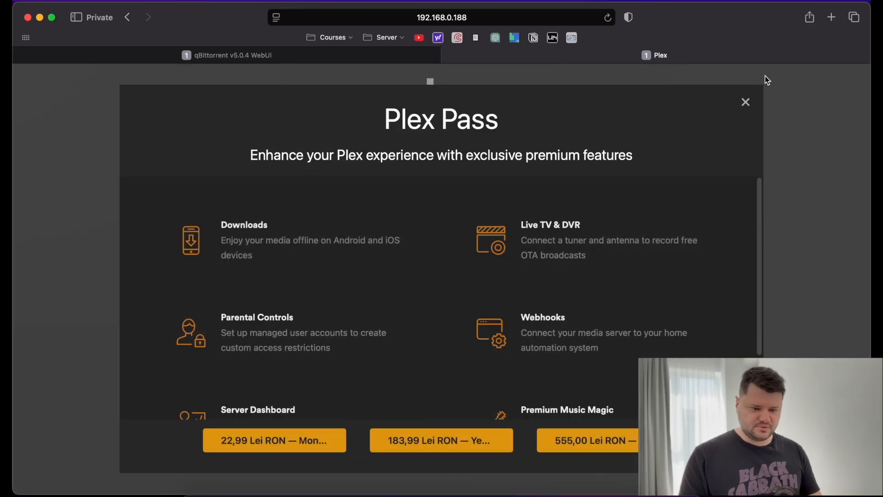
left_click(746, 102)
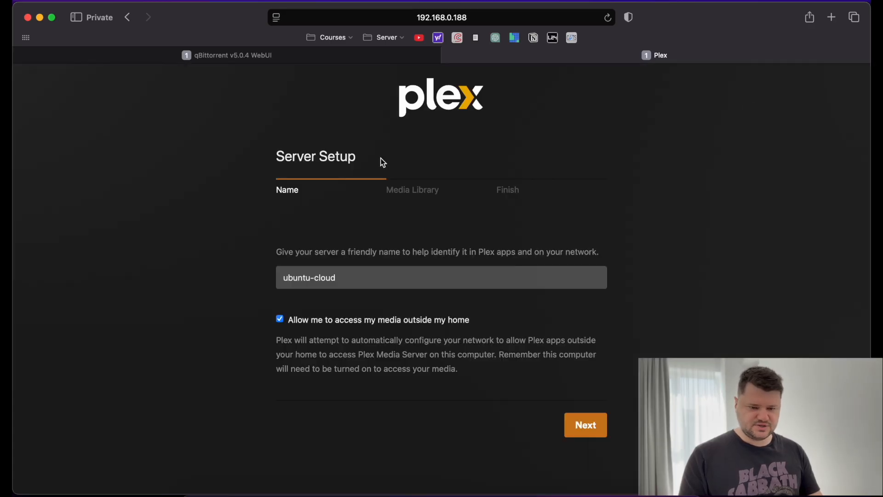
Rename the server to 'media' and proceed to adding a media library.
left_click(380, 283)
type("media")
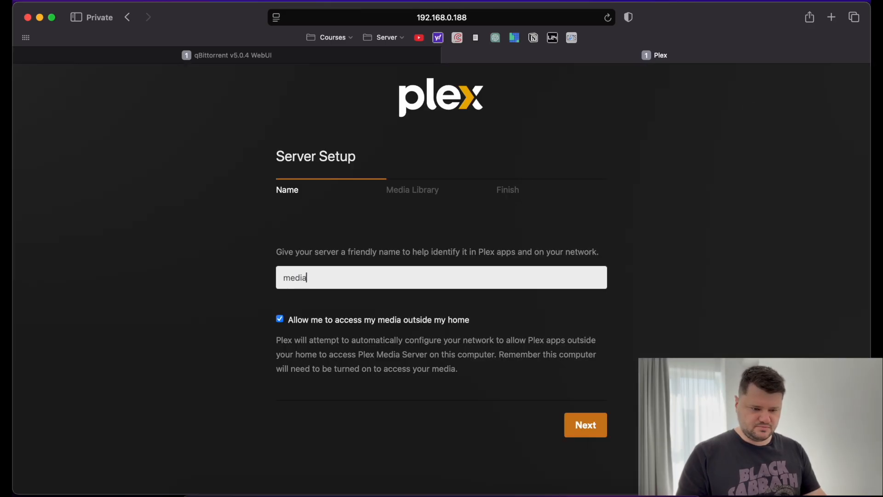
left_click(581, 419)
left_click(431, 315)
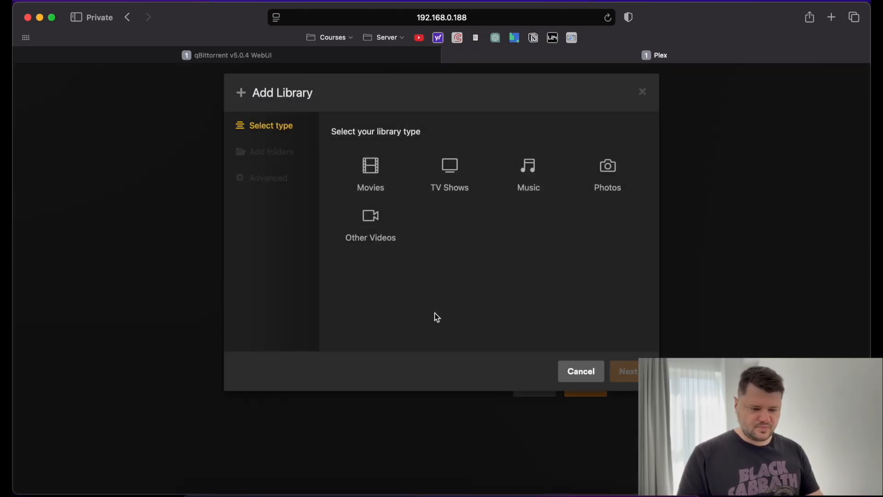
Create a Movies library pointing at the /media/MOVIES/Movies folder.
left_click(370, 202)
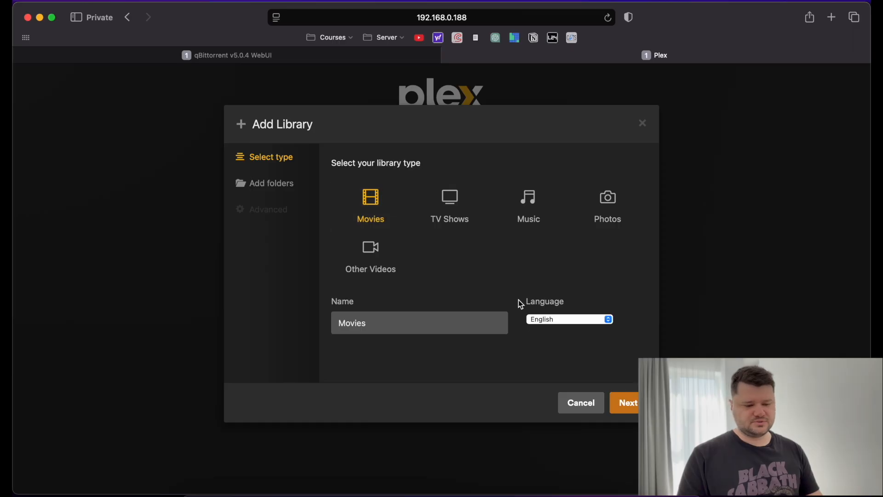
left_click(273, 186)
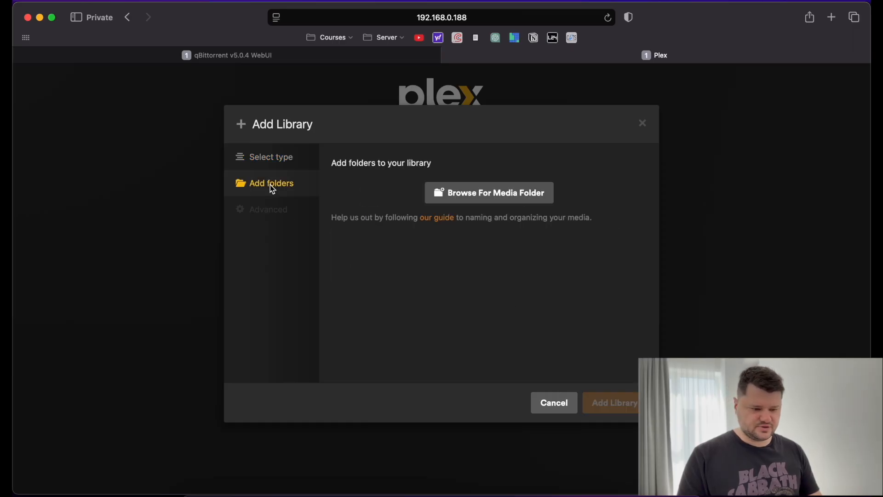
left_click(449, 196)
left_click(327, 241)
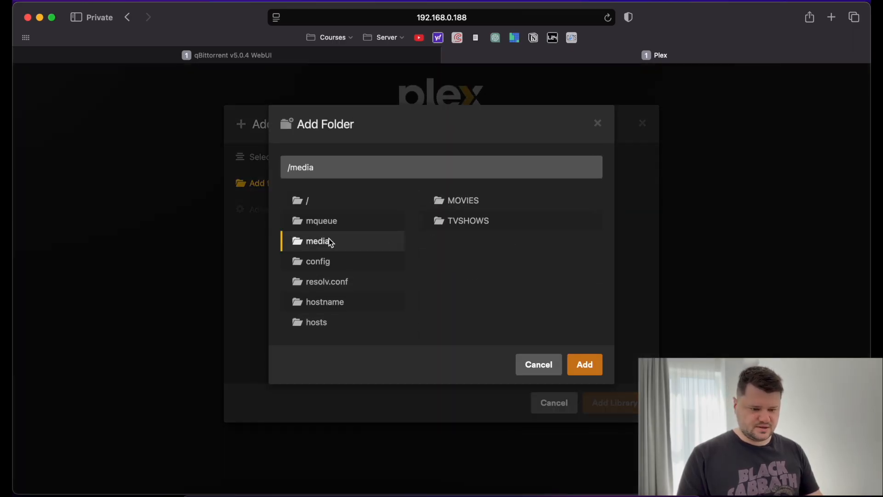
left_click(463, 201)
left_click(469, 240)
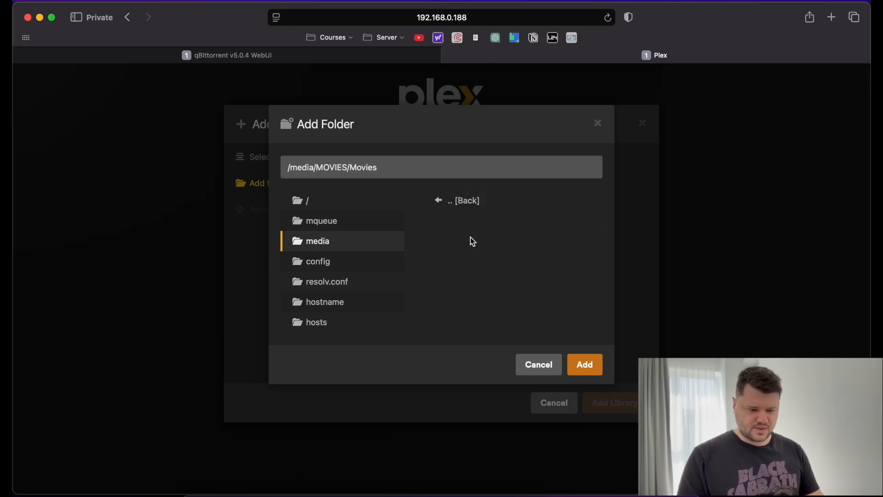
left_click_drag(469, 240, 539, 323)
left_click(587, 366)
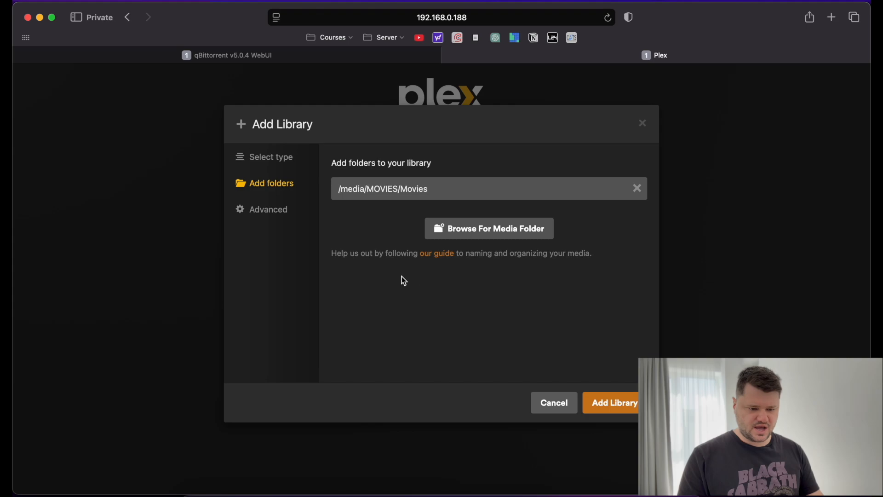
left_click(611, 403)
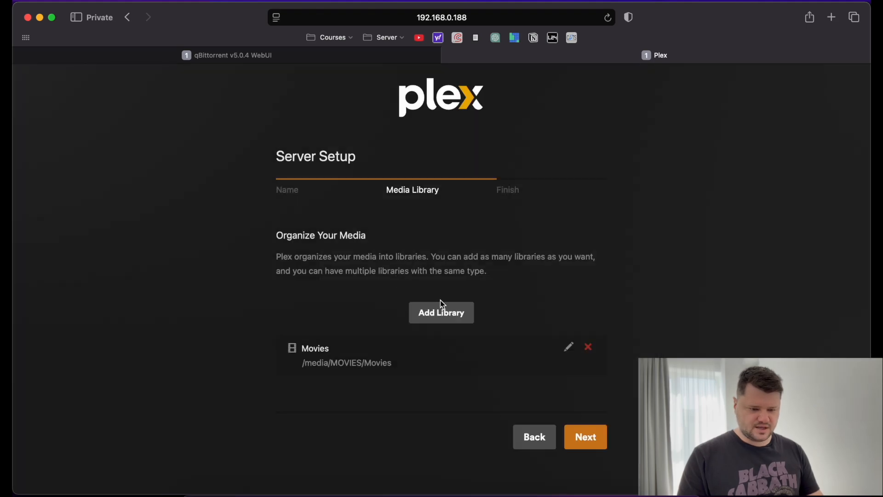
left_click(440, 309)
Create a TV Shows library pointing at the /media/TVSHOWS/TVShows folder.
left_click(448, 205)
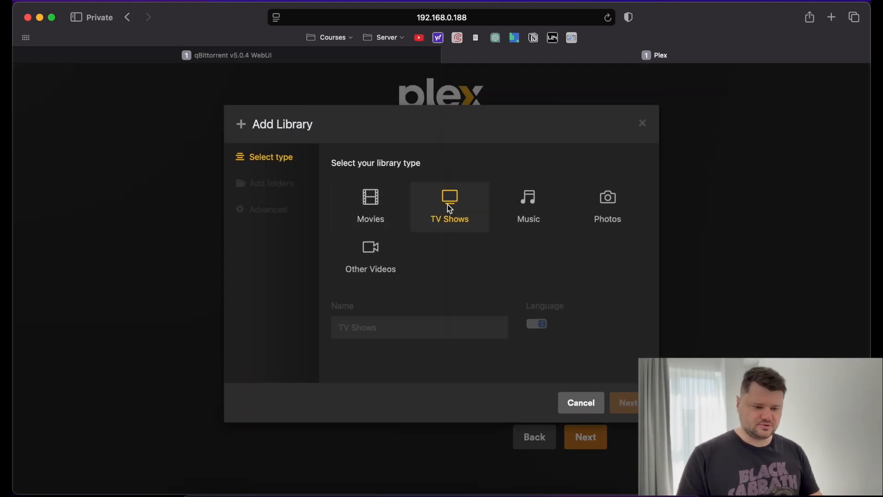
left_click(277, 185)
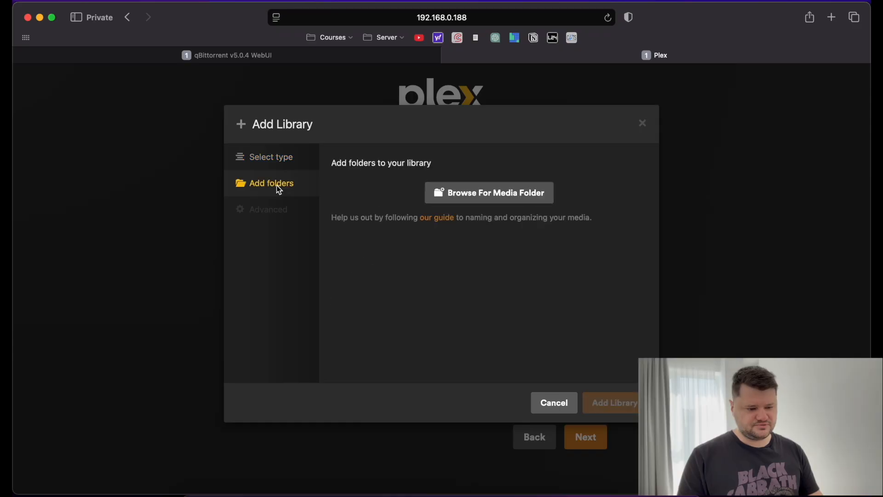
left_click(522, 196)
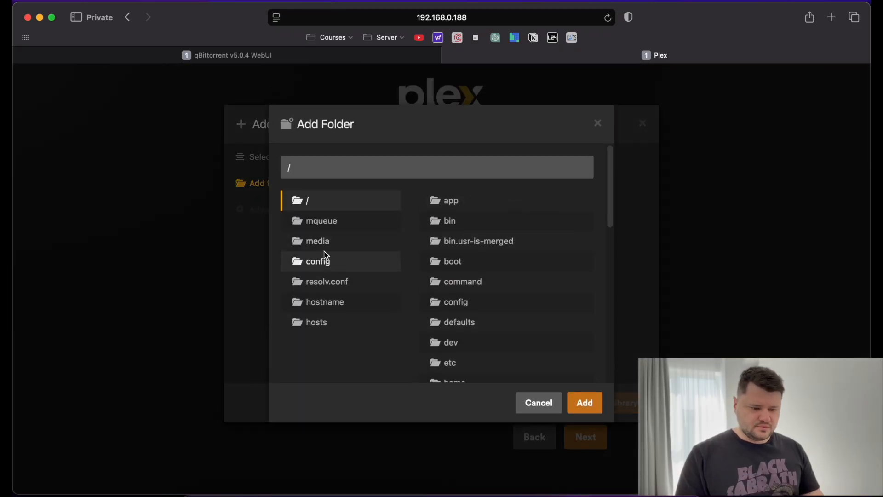
left_click(322, 243)
left_click(460, 220)
left_click(466, 216)
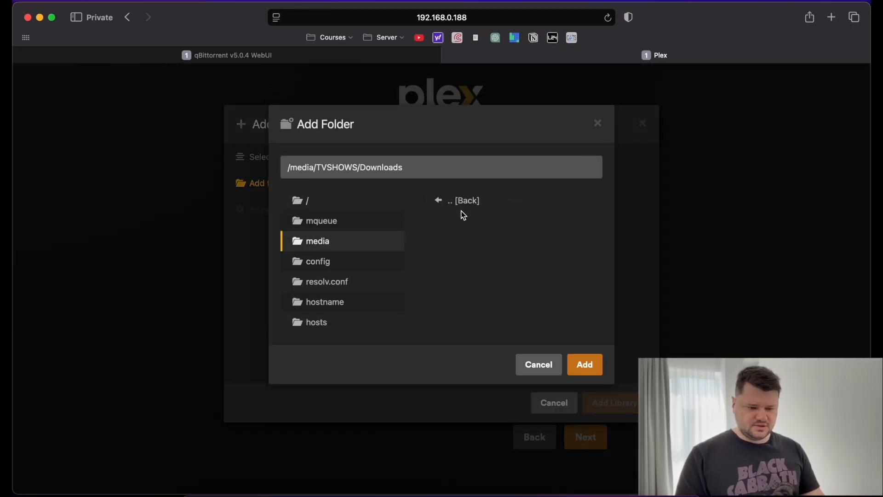
left_click(460, 202)
left_click(461, 240)
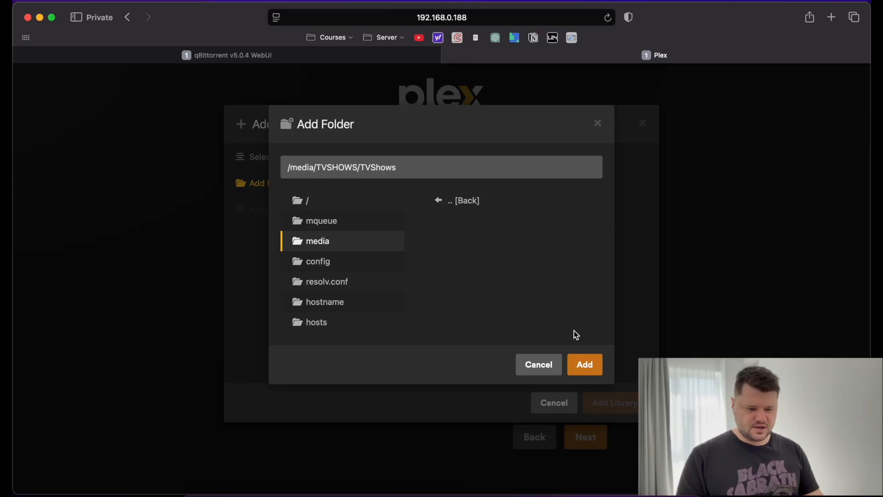
left_click(582, 363)
left_click(614, 403)
Finish Plex server setup and continue to the Plex home page.
scroll(588, 439, "down", 1)
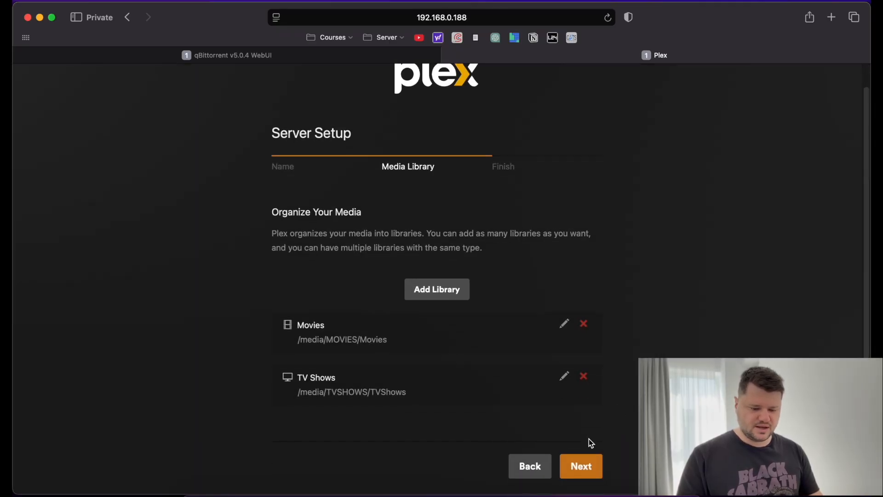
left_click(578, 467)
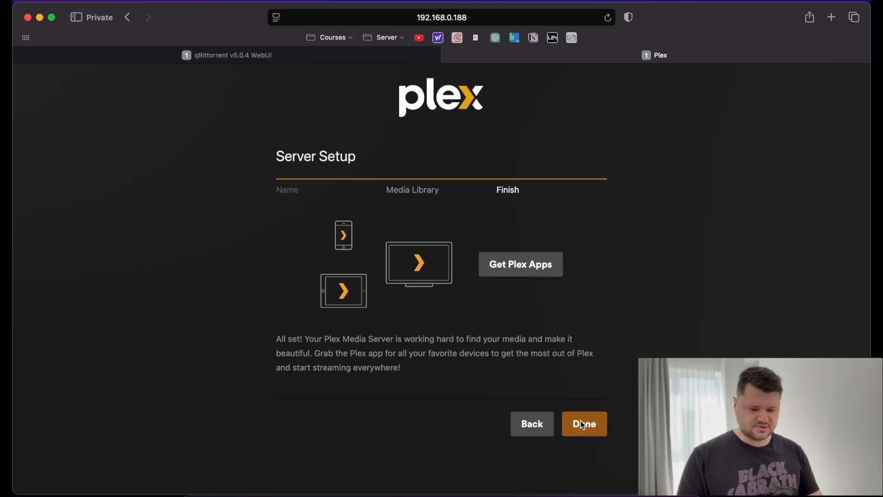
left_click(582, 422)
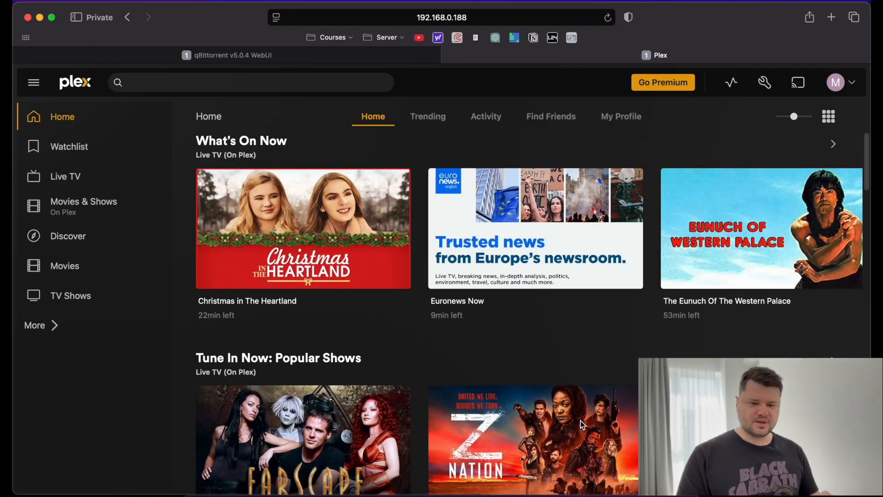
Open a new tab, run docker ps in SecureCRT, and select Prowlarr's port 9696.
left_click(829, 19)
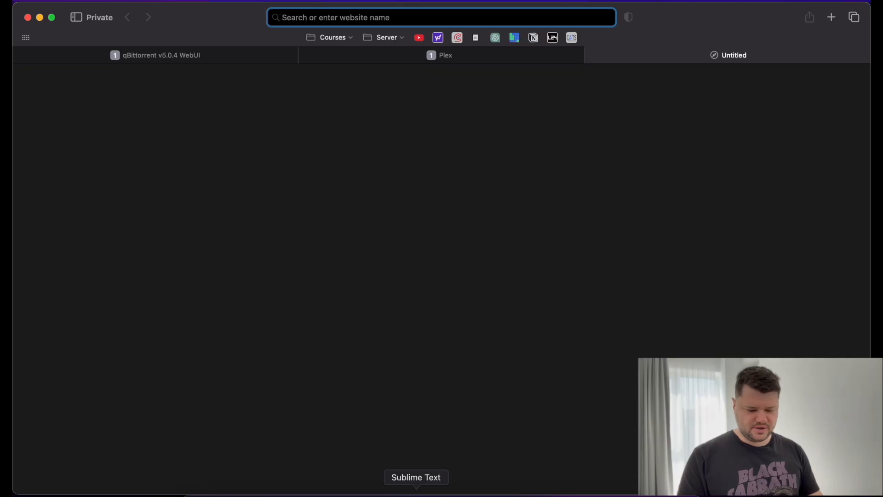
left_click(477, 491)
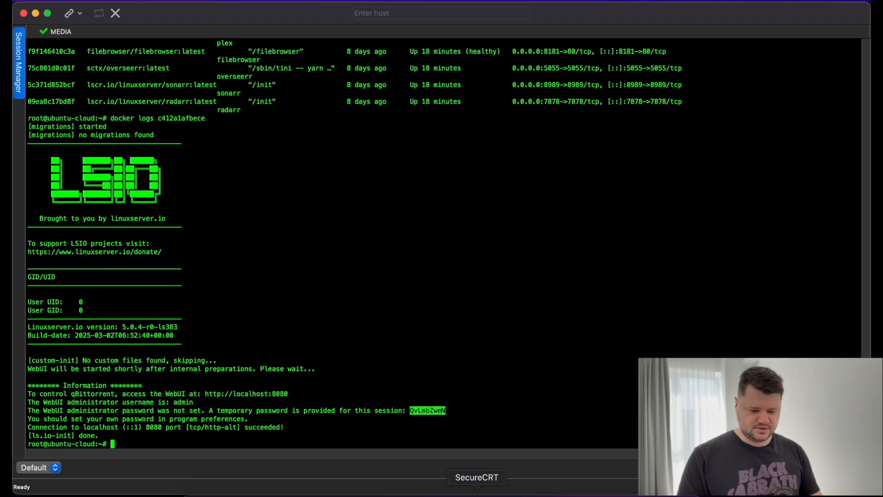
type("docker ps")
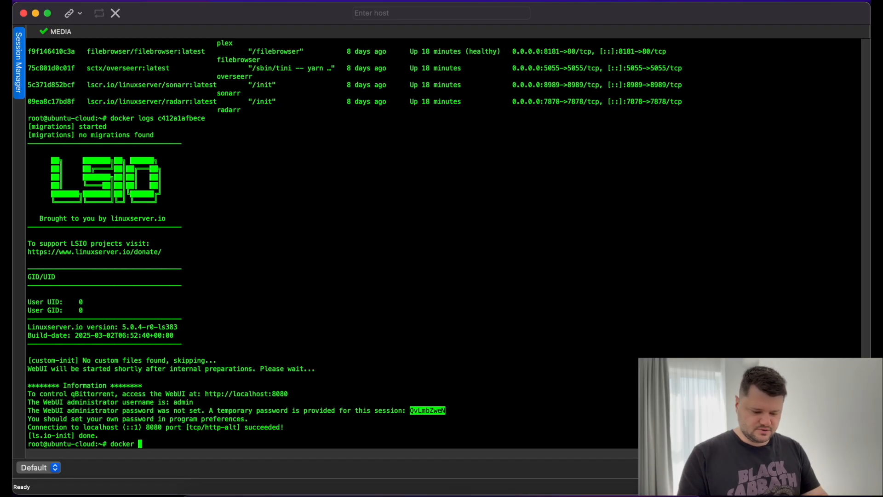
key("Return")
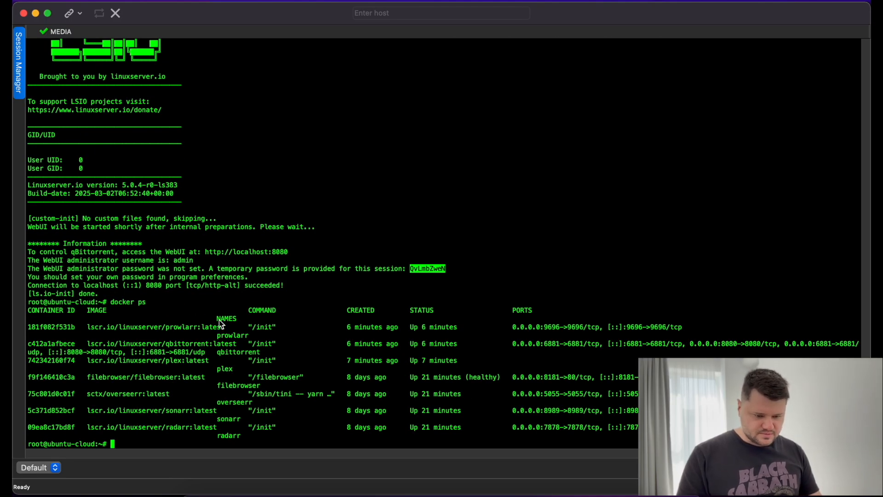
double_click(639, 330)
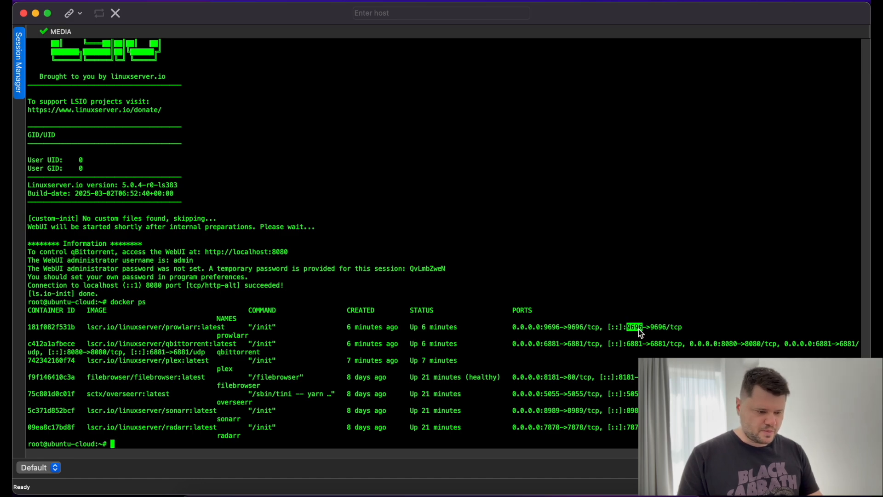
key("super+Tab")
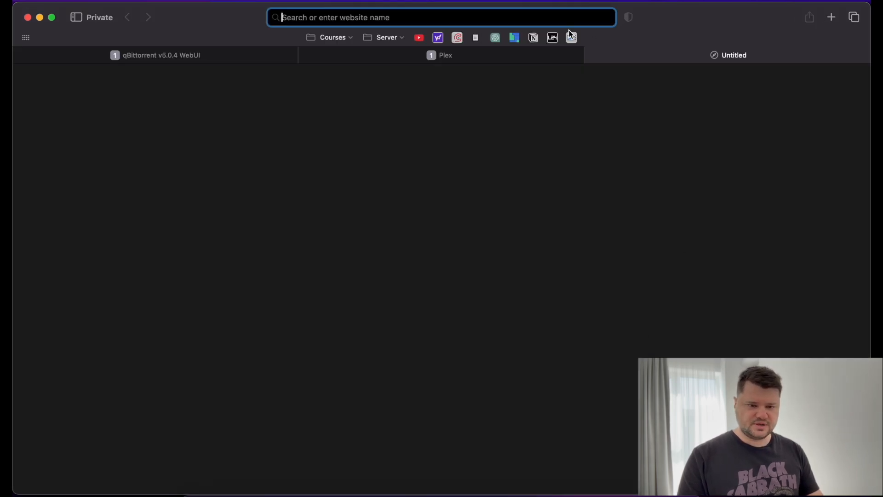
Load Prowlarr at 192.168.0.188:9696 and set authentication to Forms (Login Page).
type("192.16")
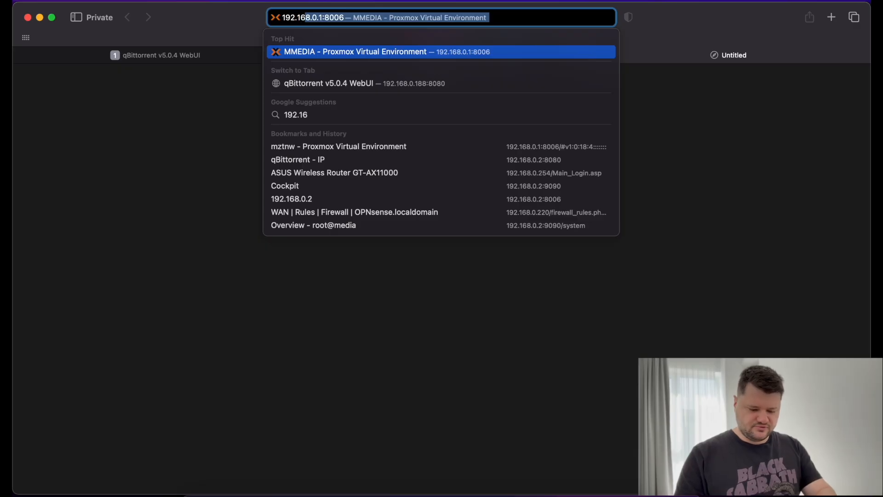
type("8.0.188")
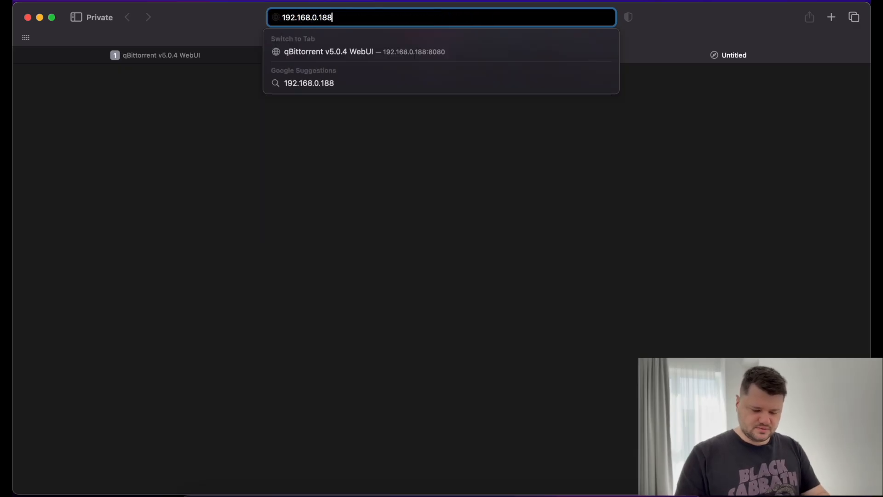
type(":9696")
key("Return")
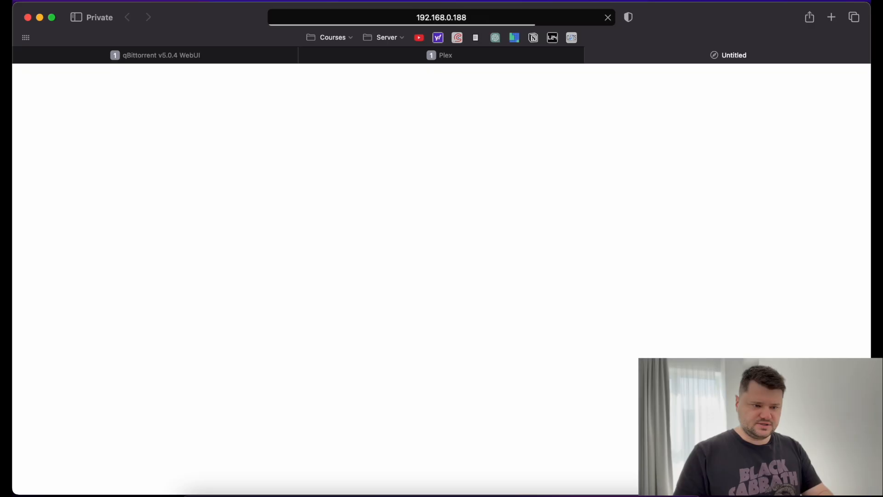
left_click(448, 206)
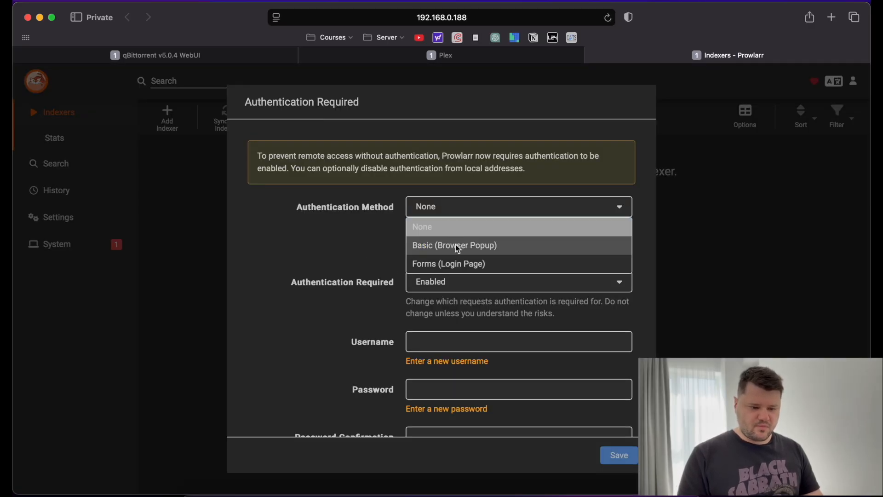
left_click(490, 265)
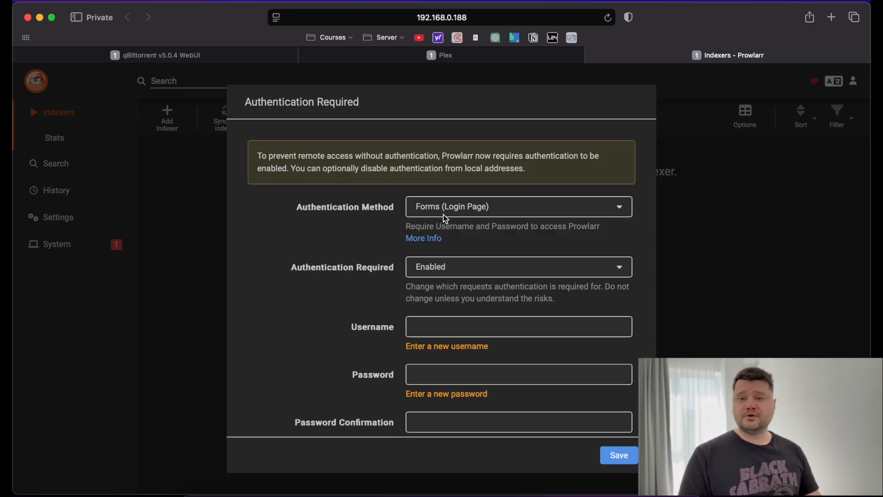
Enter the username, password and password confirmation, then save the authentication settings.
scroll(354, 292, "down", 2)
left_click(430, 286)
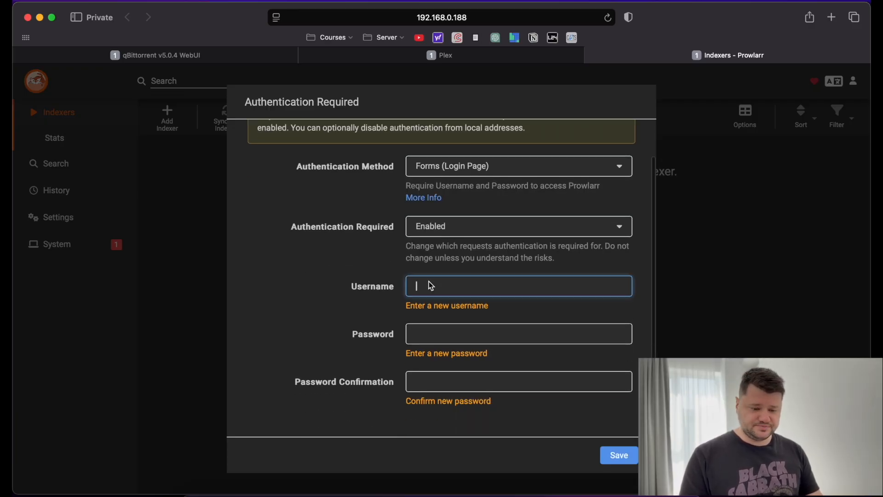
type("admin")
key("Tab")
type("admin")
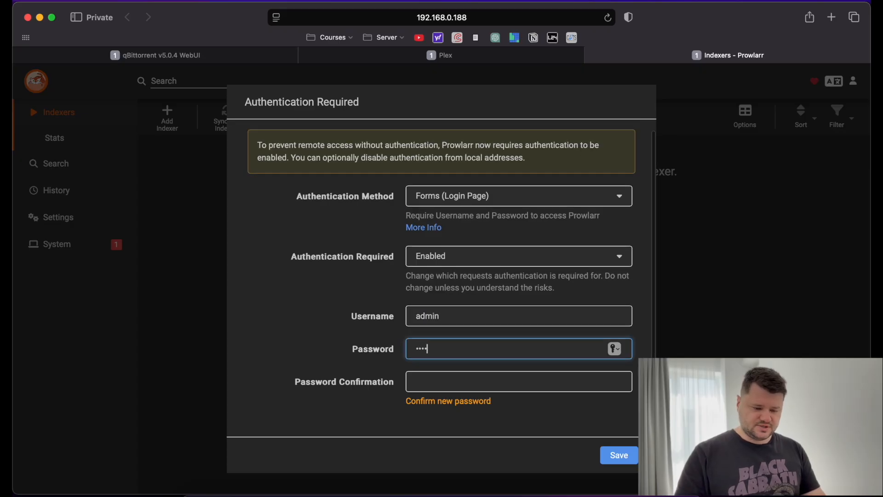
key("Tab")
type("admin")
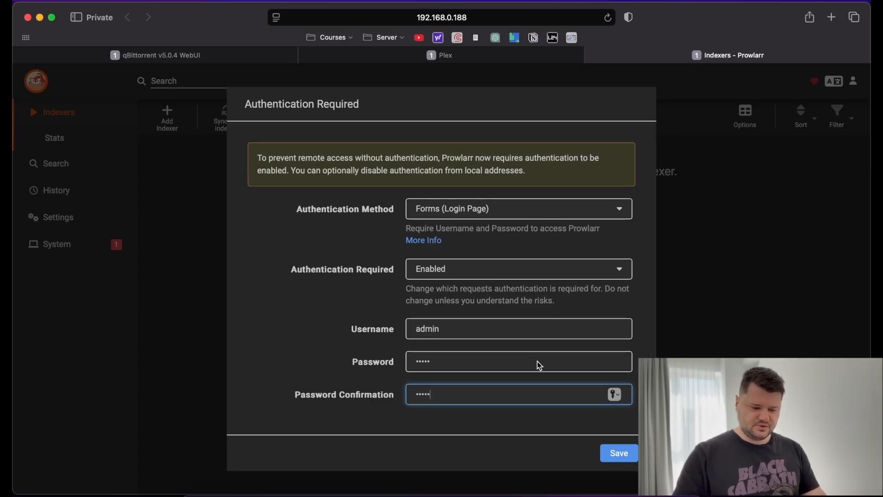
left_click(617, 453)
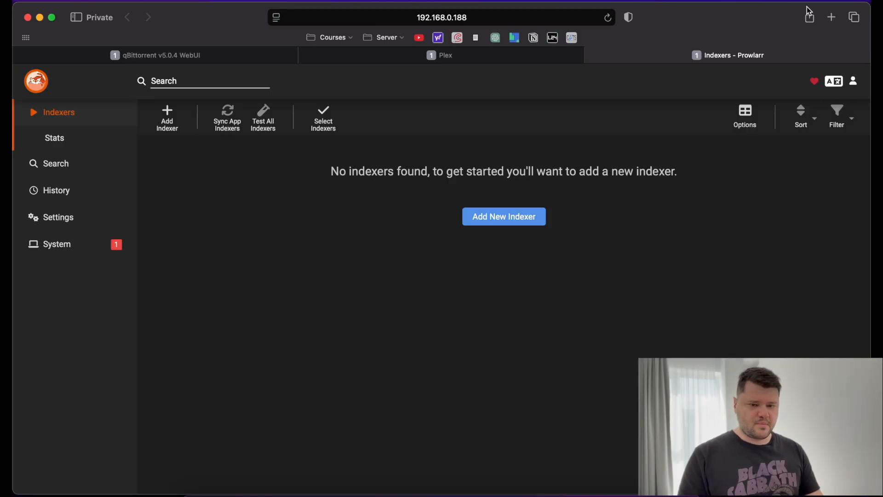
Check File Browser's port in docker ps, then load 192.168.0.188:8080 in a new tab.
left_click(831, 18)
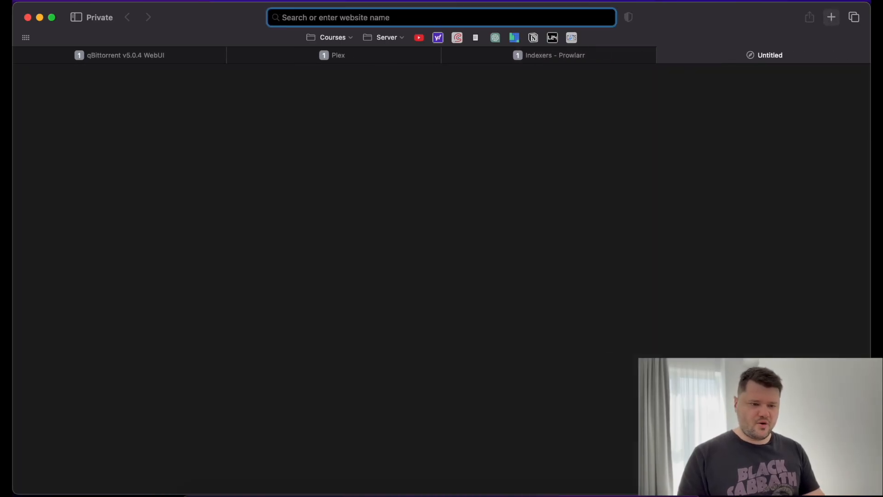
key("super+Tab")
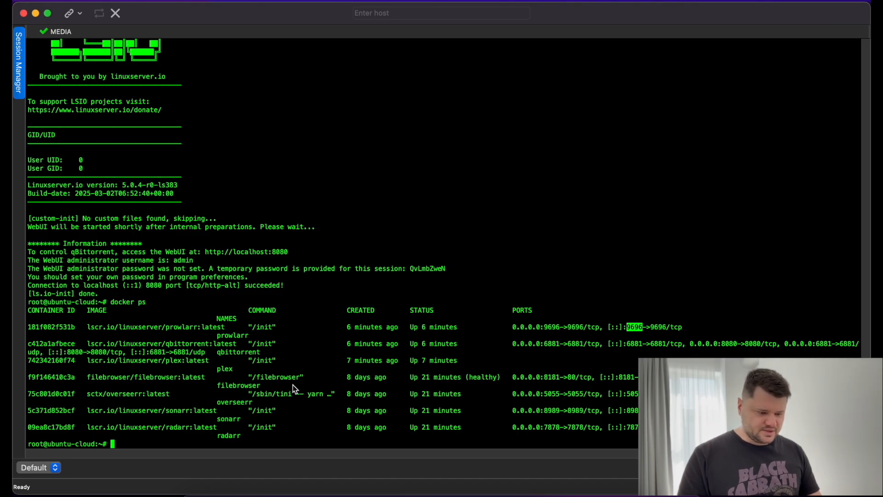
left_click(629, 378)
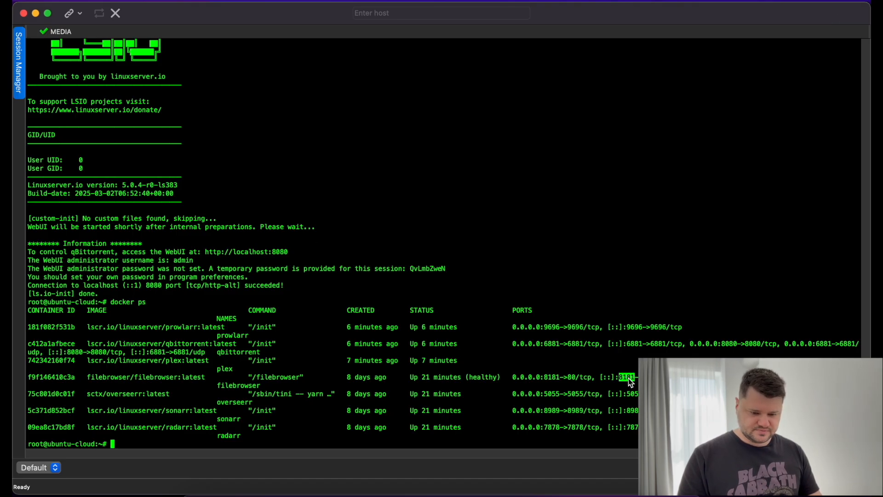
key("super+Tab")
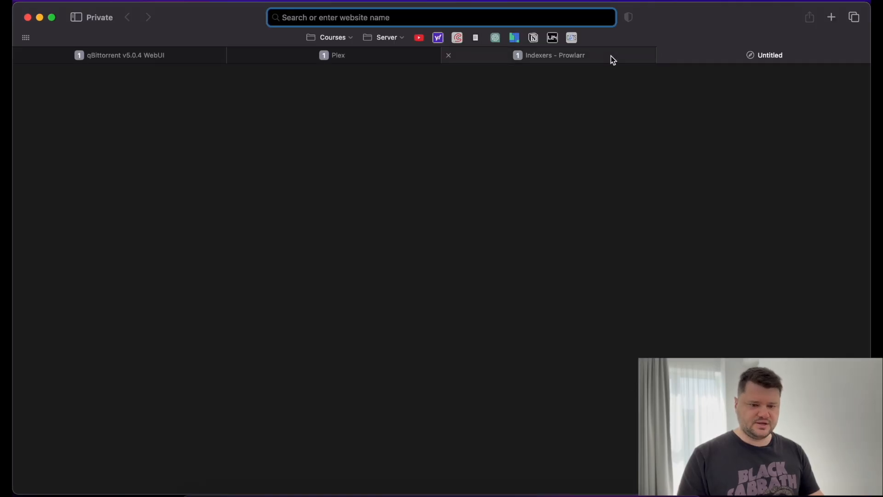
type("192.168.")
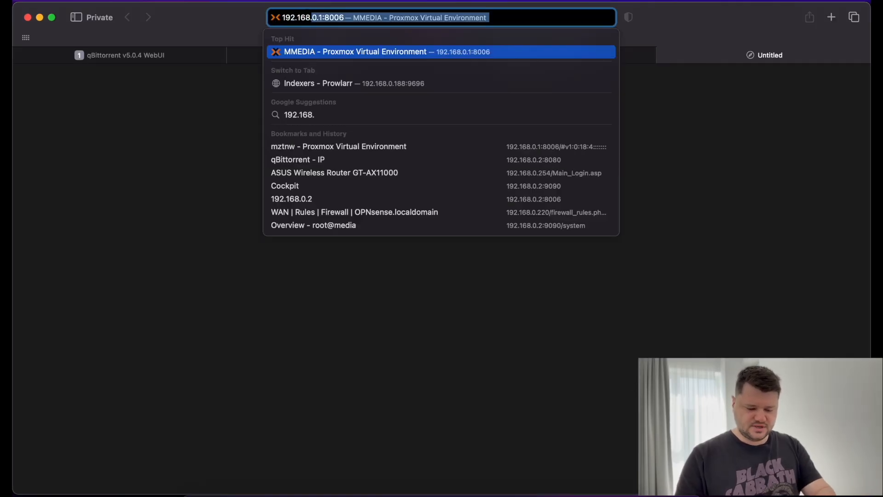
type("0.188")
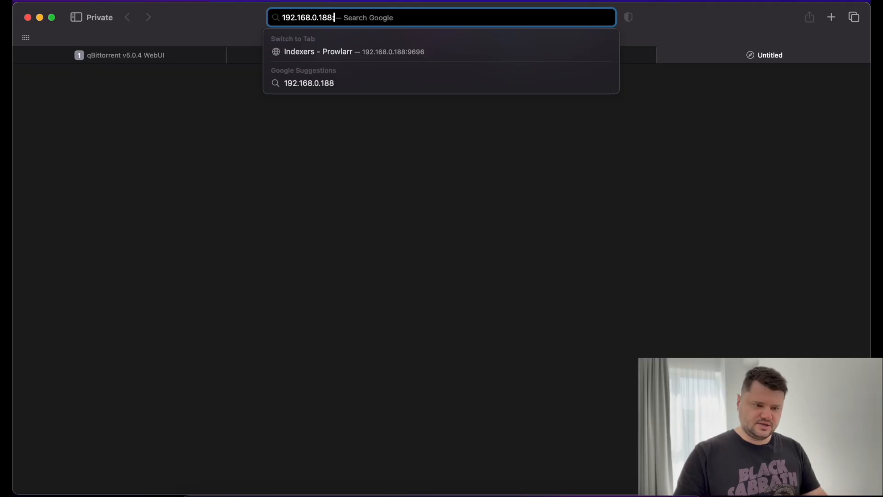
type(":8080")
key("Return")
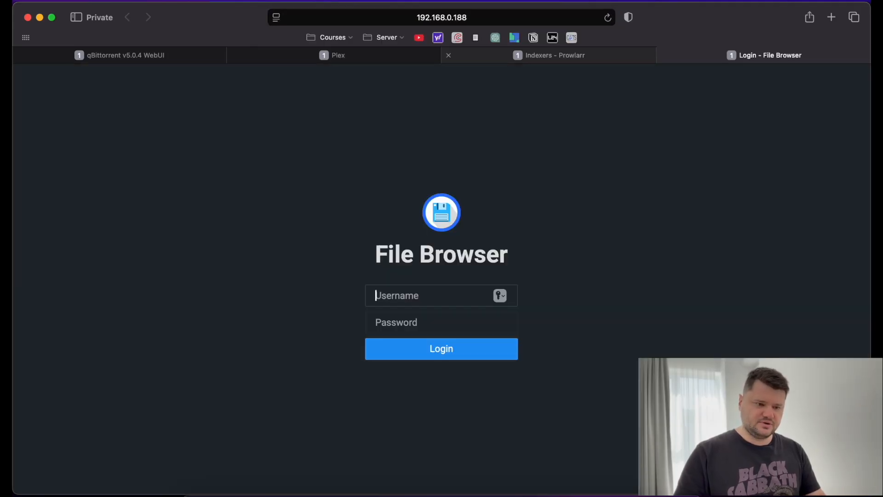
Log in to File Browser with the admin username and password.
type("admin")
key("Tab")
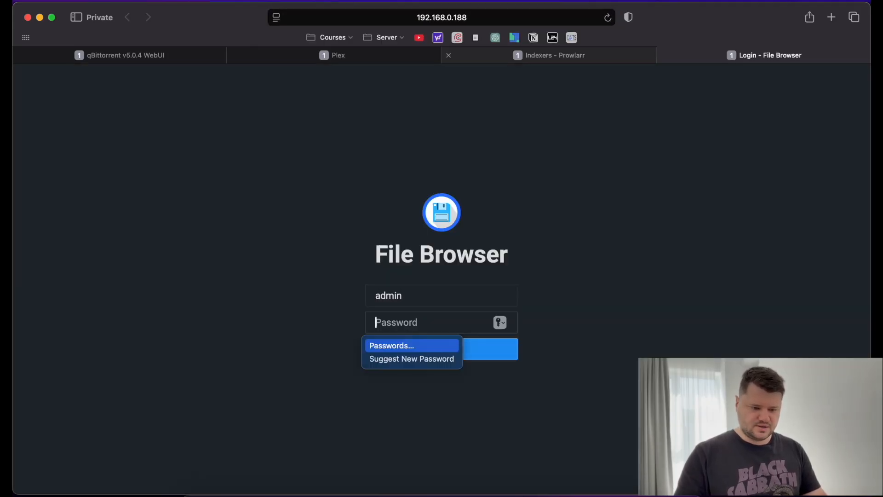
type("admin")
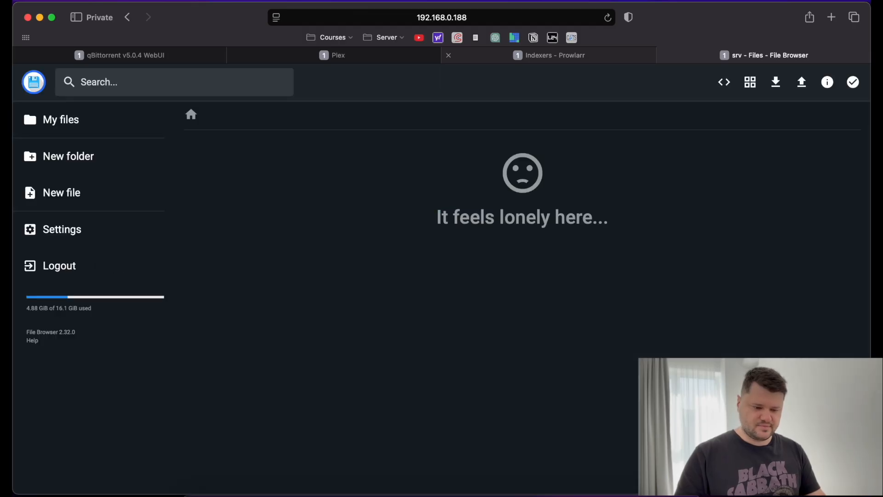
left_click(607, 18)
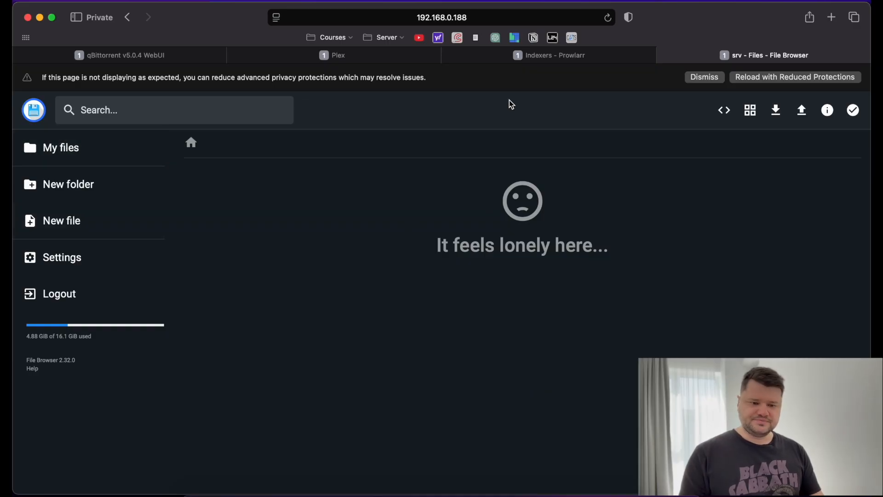
Look up Overseerr's port 5055 in the terminal's docker ps list.
key("super+Tab")
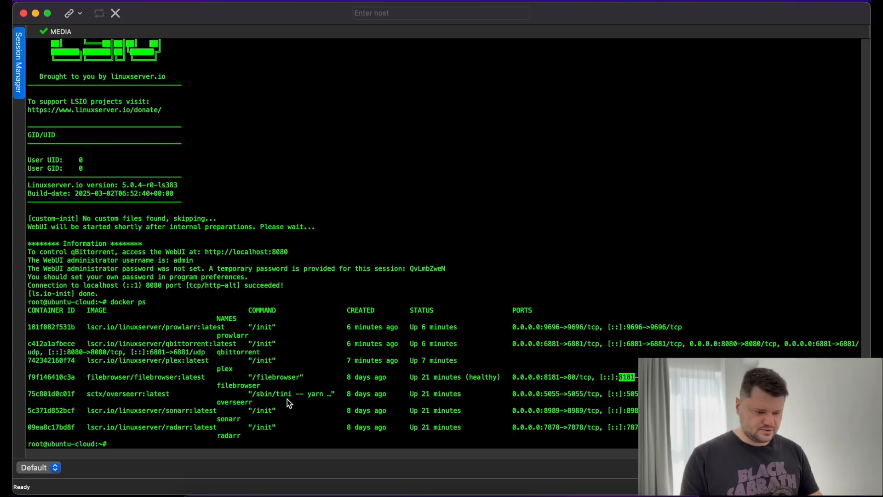
double_click(553, 394)
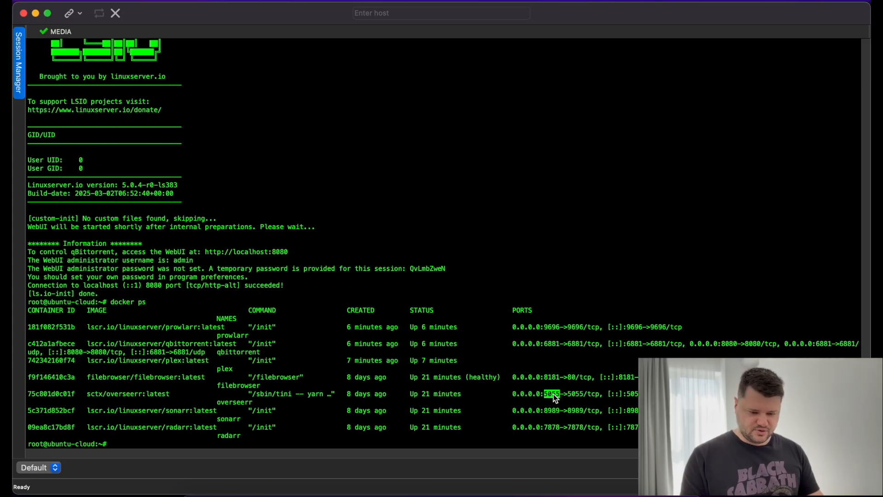
key("super+Tab")
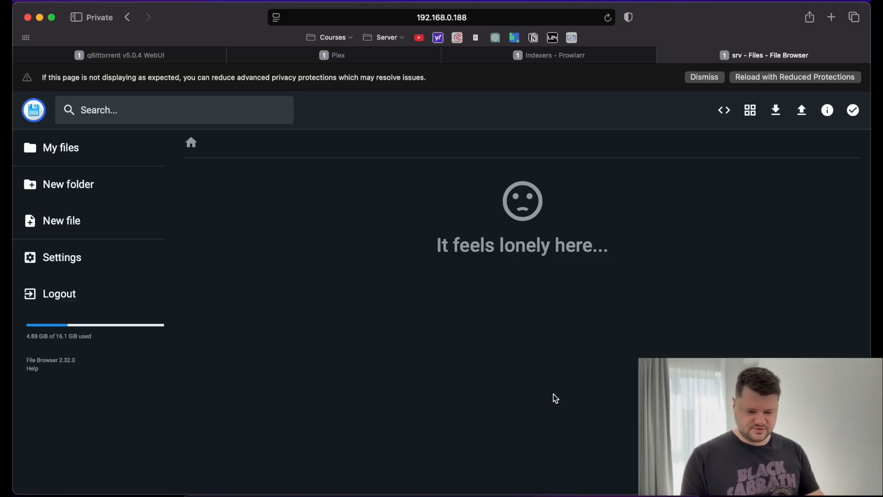
Load Overseerr at 192.168.0.188:5055 and attempt the Plex sign-in via Google passkey.
left_click(832, 19)
type("192.16")
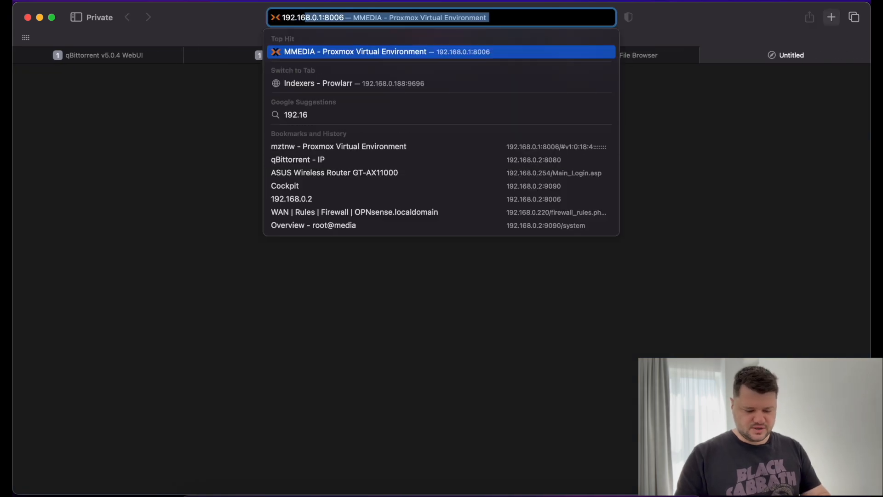
type("8.0.188")
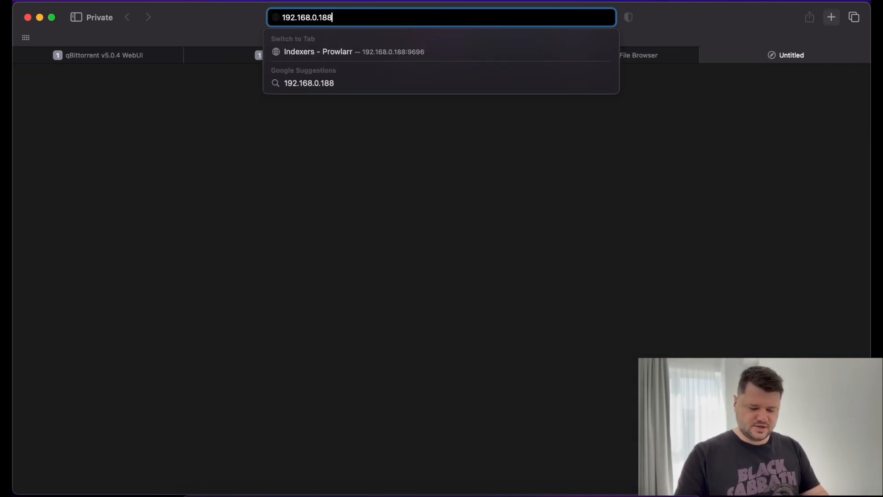
type(":5055")
key("Return")
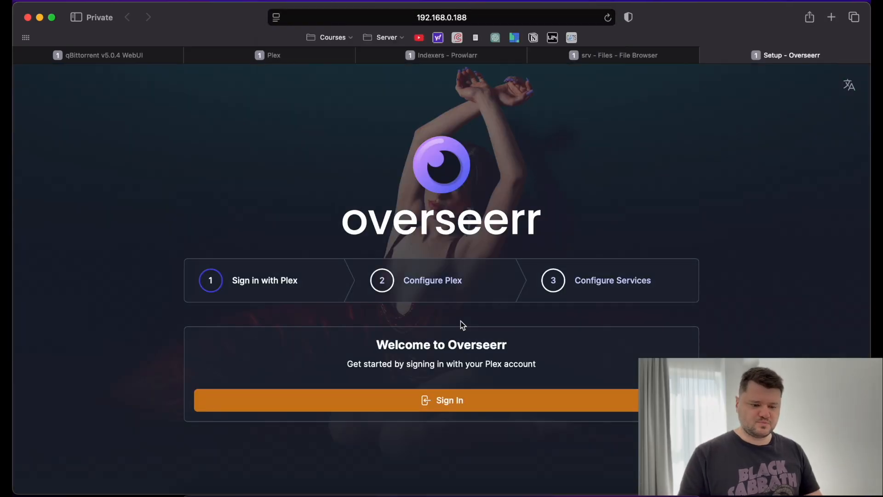
left_click(456, 398)
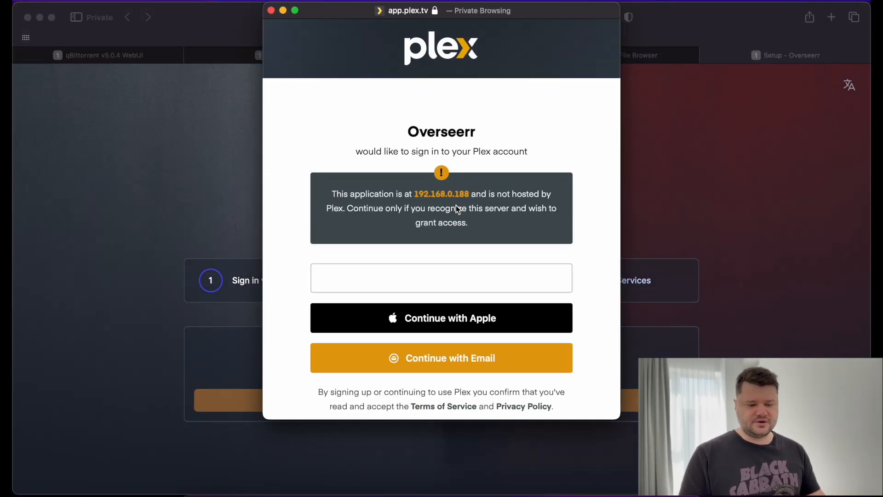
left_click(459, 278)
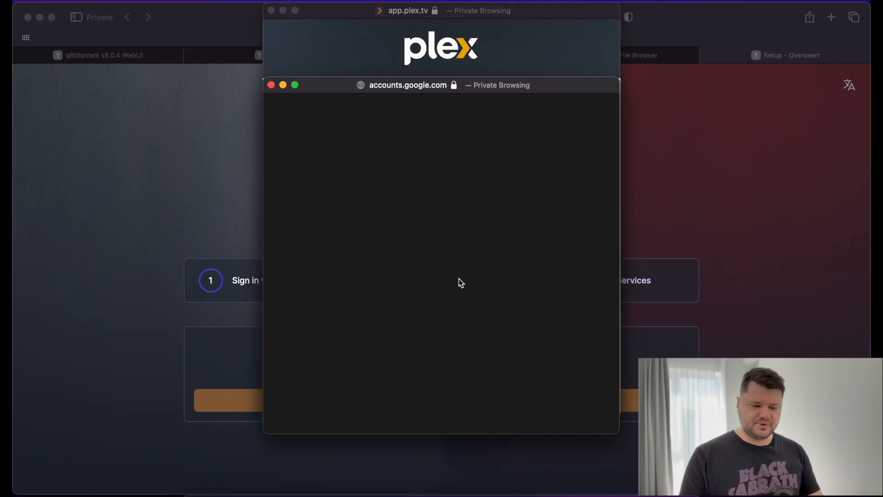
left_click(405, 293)
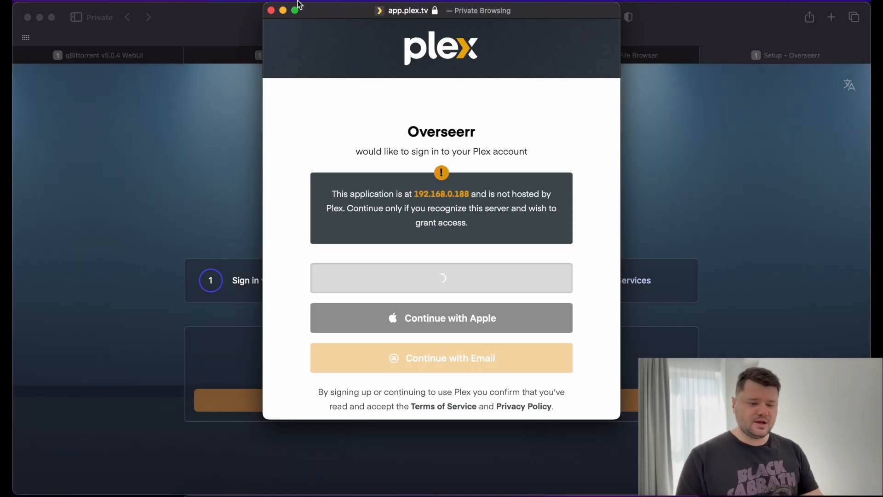
left_click(271, 10)
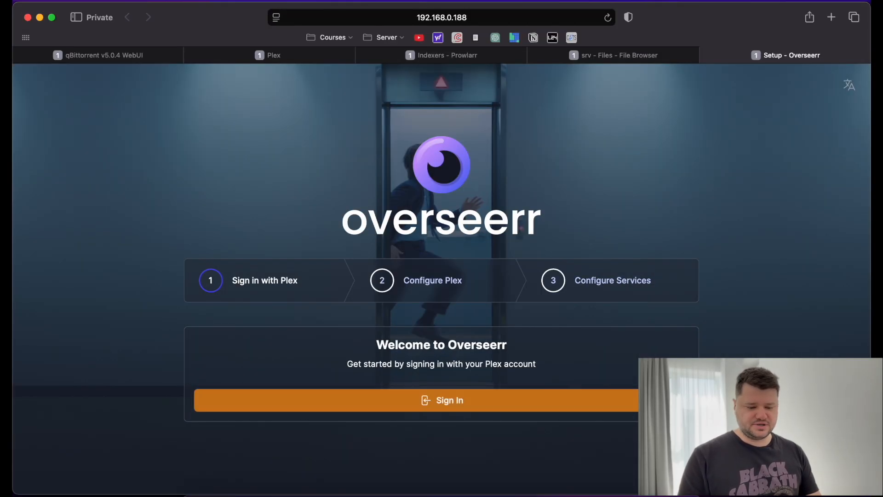
Reload Overseerr setup and sign in to Plex through Google with the suggested account.
left_click(609, 18)
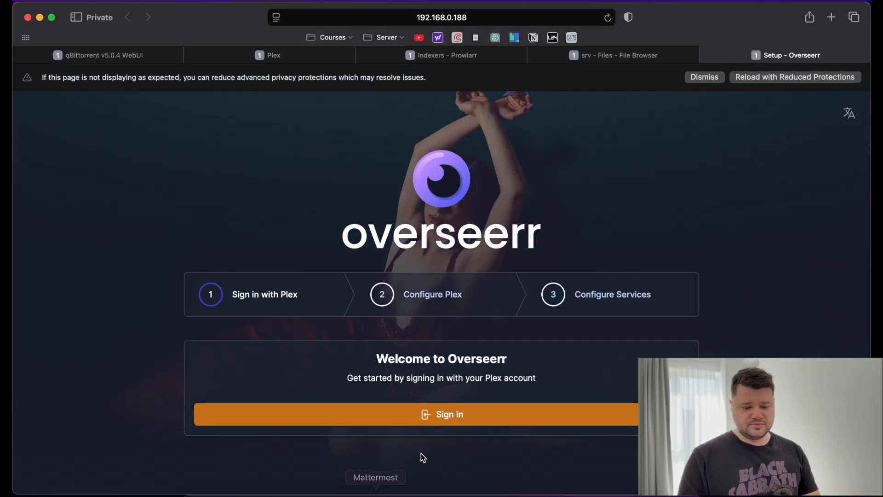
left_click(439, 417)
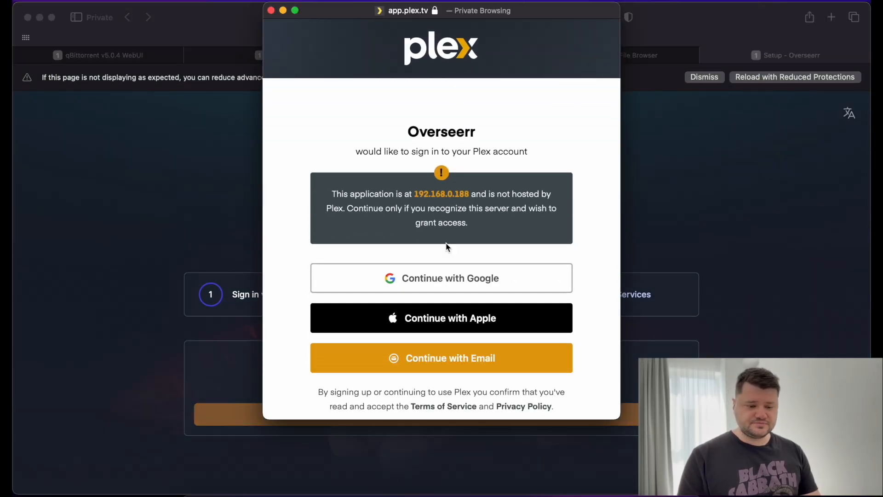
left_click(437, 285)
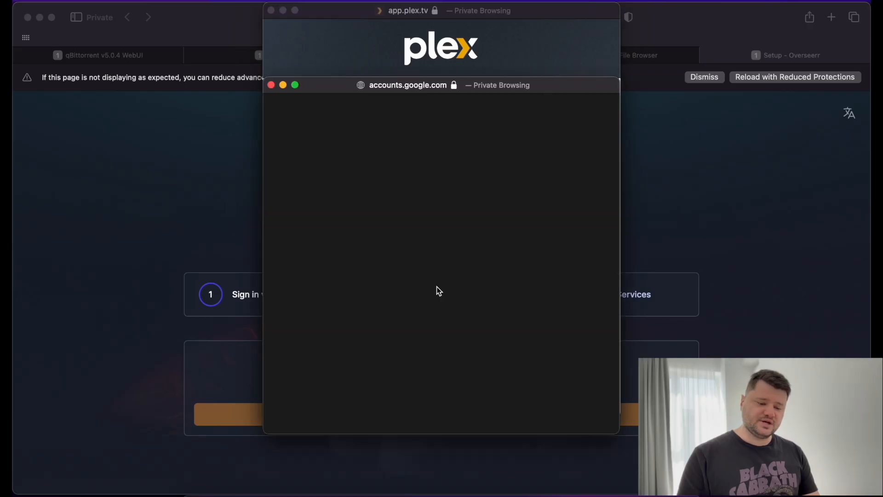
left_click(394, 274)
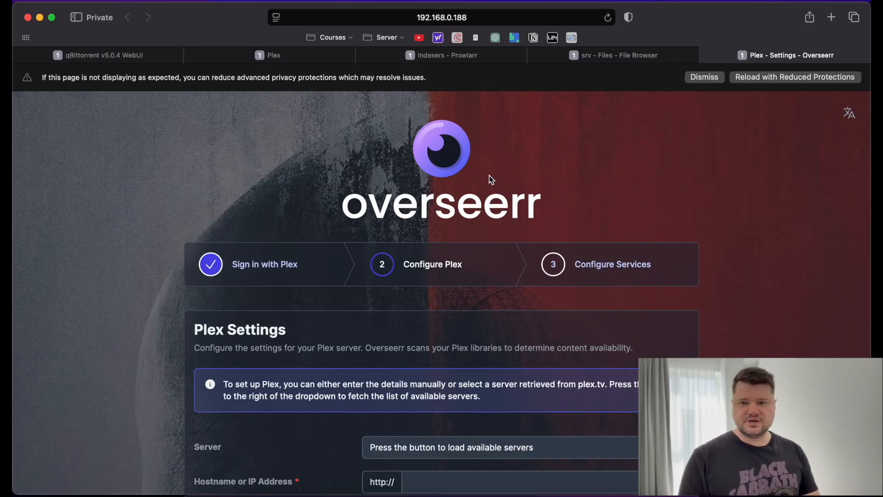
key("super+Tab")
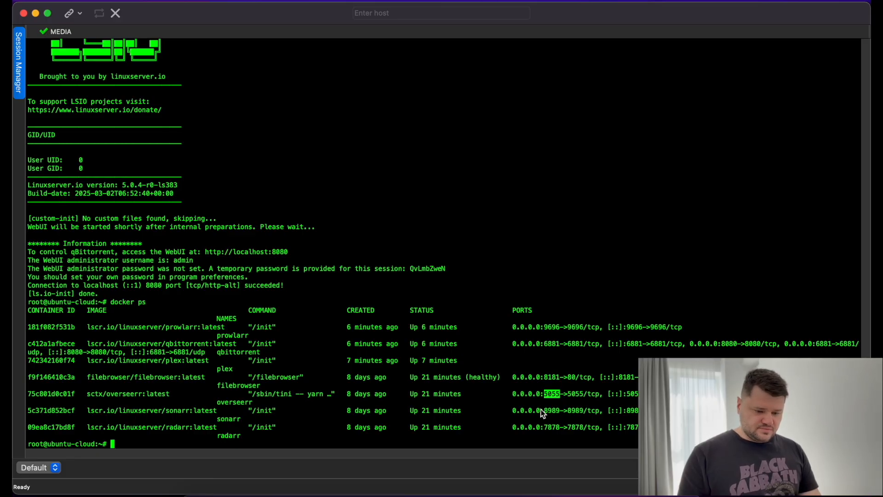
Note Sonarr's port 8989 and load 192.168.0.188:8989 in a new tab.
double_click(553, 411)
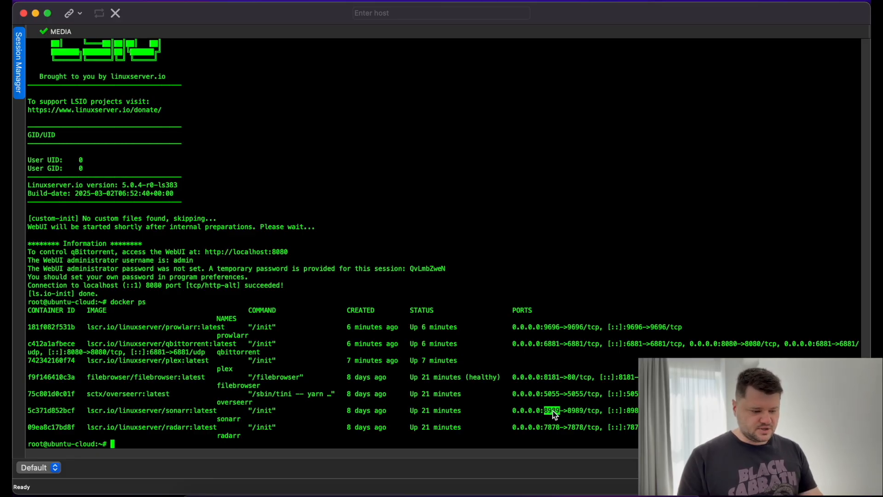
key("super+Tab")
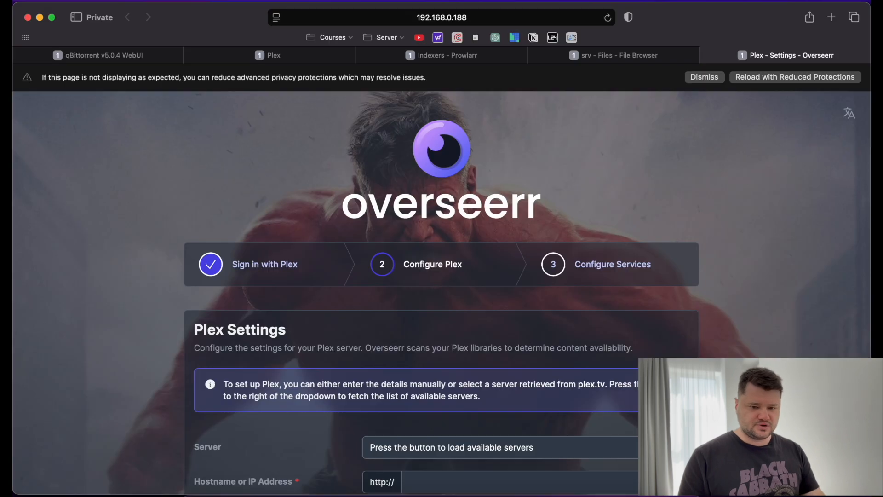
left_click(832, 18)
type("192.1")
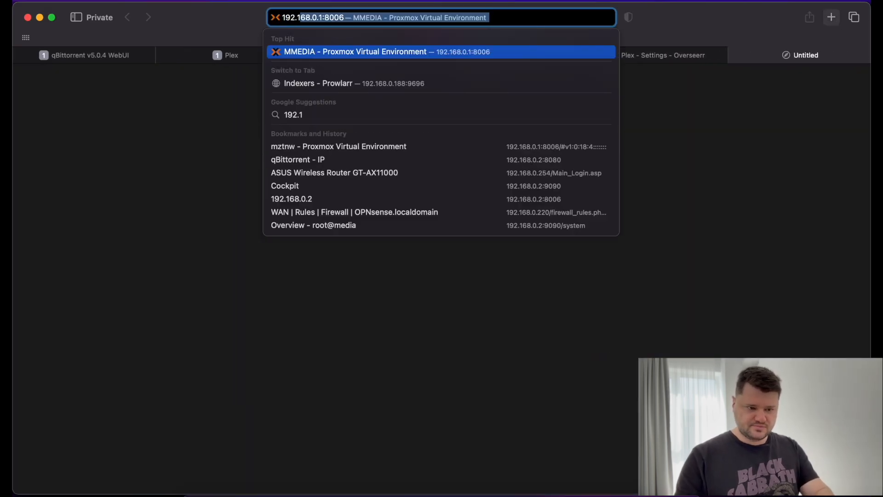
type("68.0.")
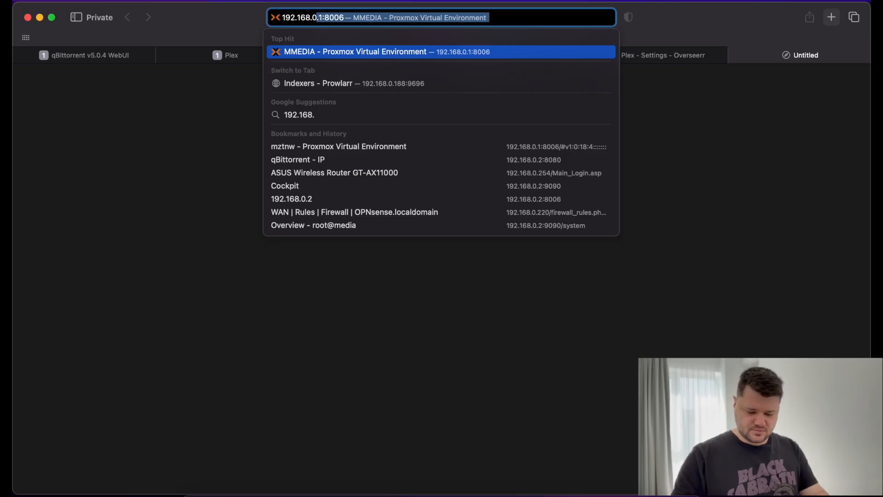
type("188")
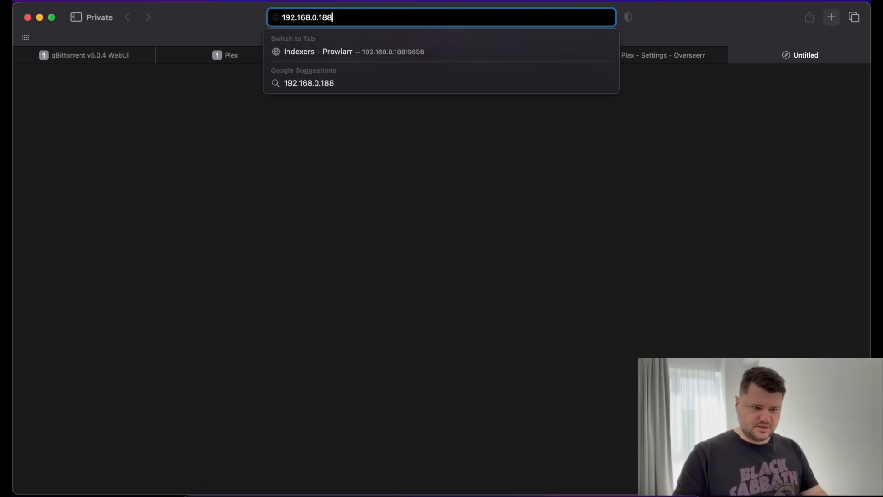
type(":8989")
key("Return")
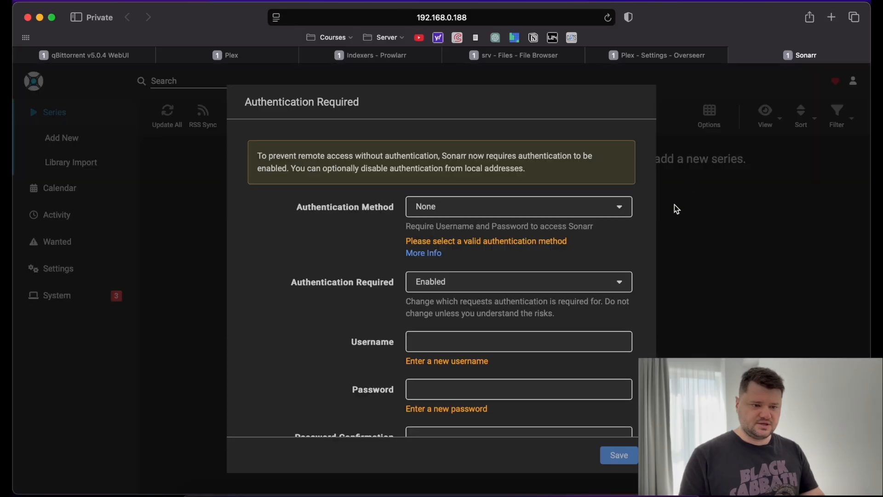
Set Sonarr authentication to Forms (Login Page) with the admin username and password, and save.
left_click(501, 209)
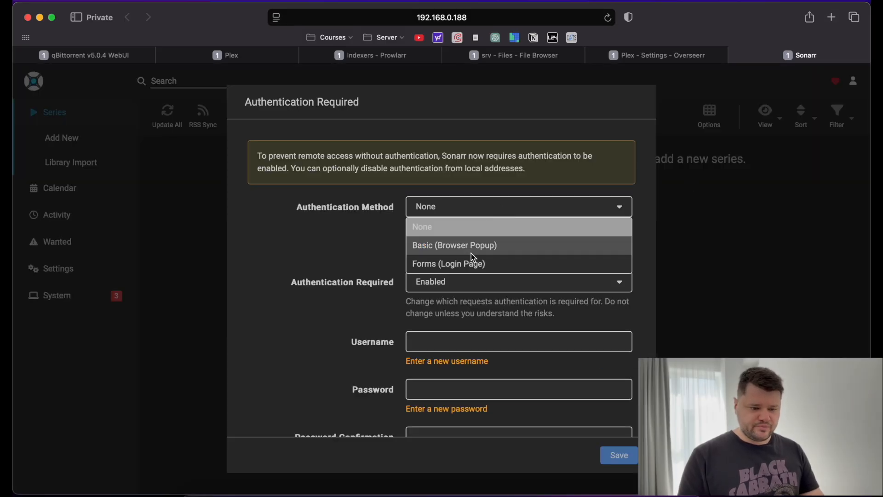
left_click(470, 264)
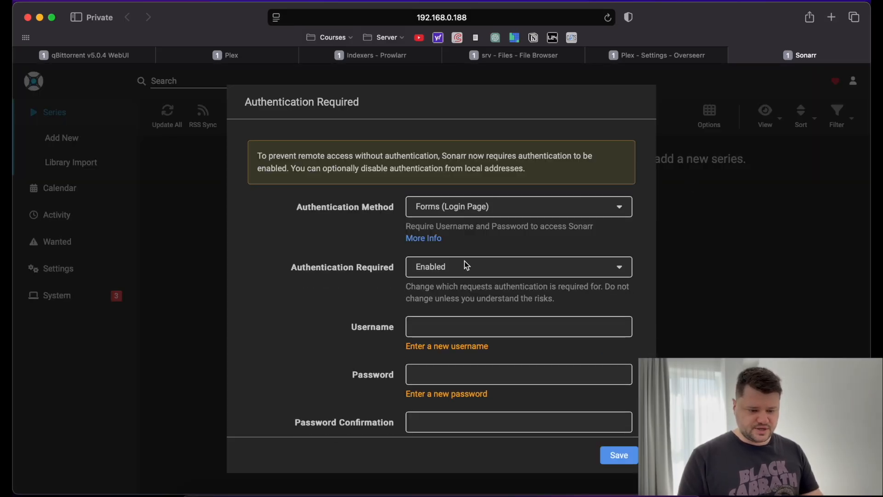
left_click(474, 325)
type("admin")
key("Tab")
type("admin")
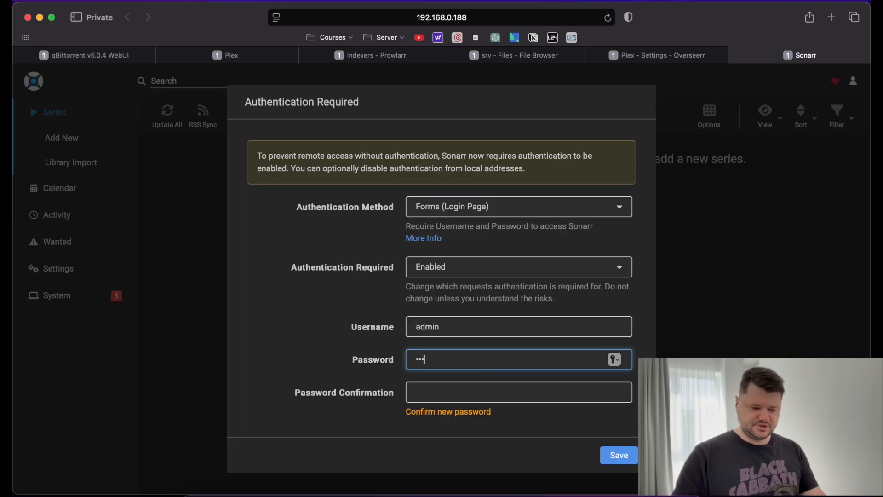
key("Tab")
type("admin")
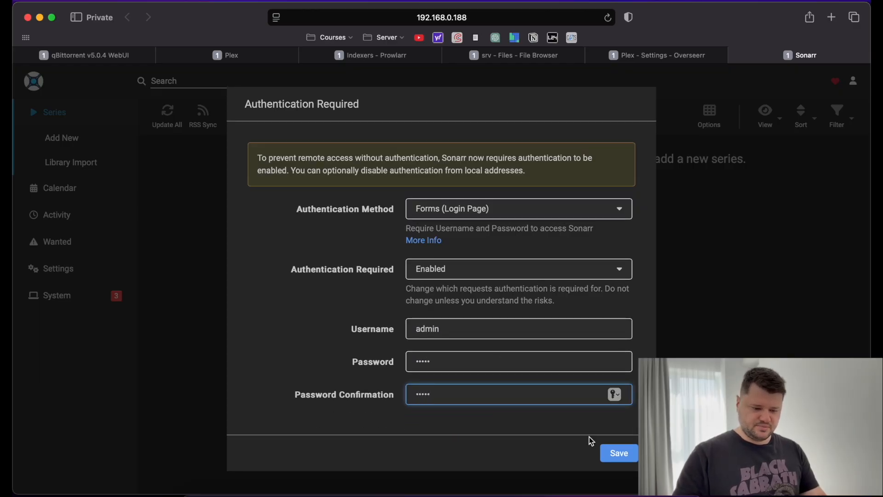
left_click(618, 454)
key("super+Tab")
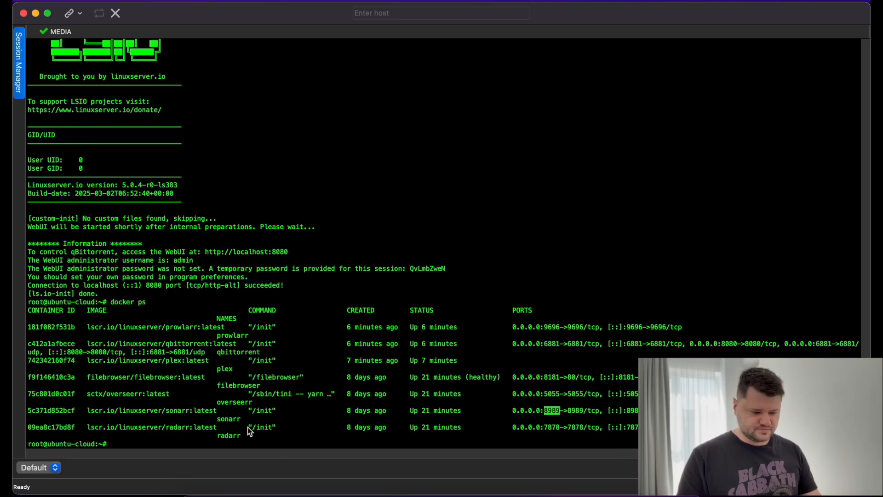
Note Radarr's port 7878 and load 192.168.0.188:7878 in a new tab.
double_click(577, 427)
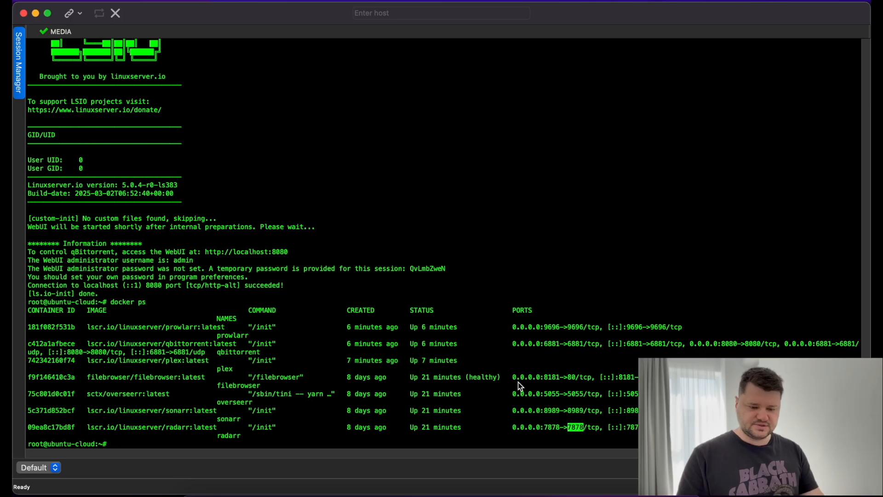
key("super+Tab")
left_click(828, 18)
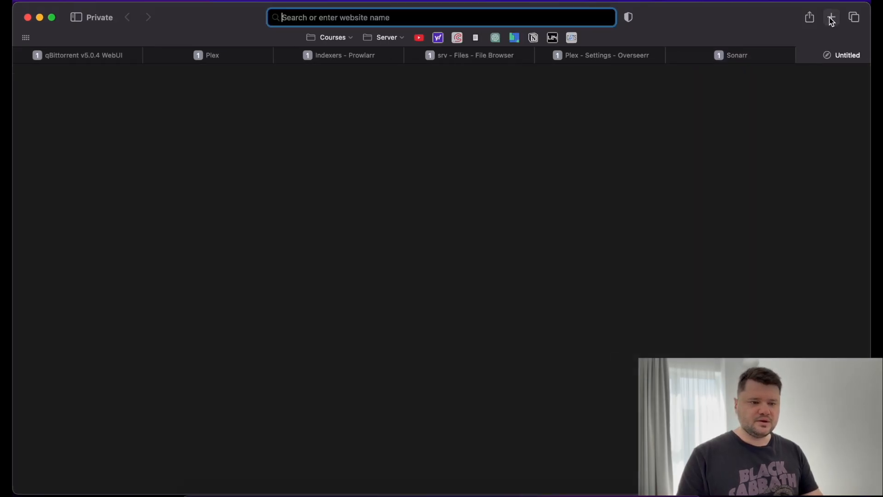
type("192.168.")
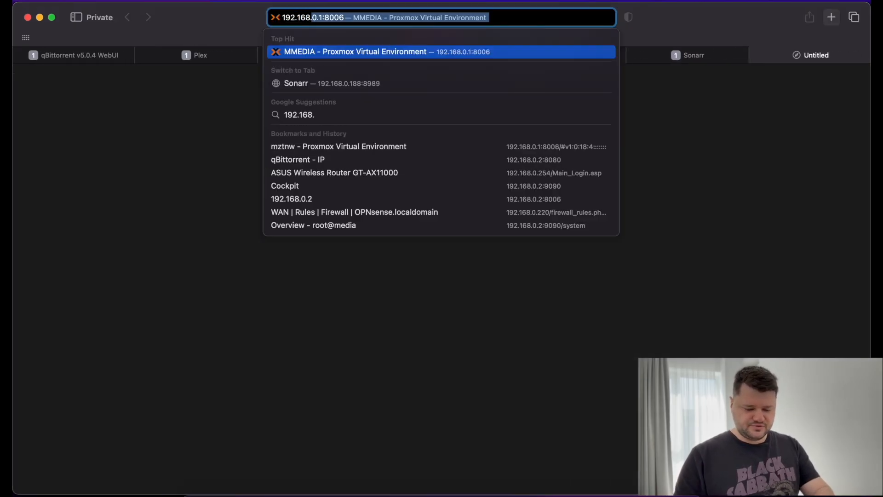
type("0.188:7878")
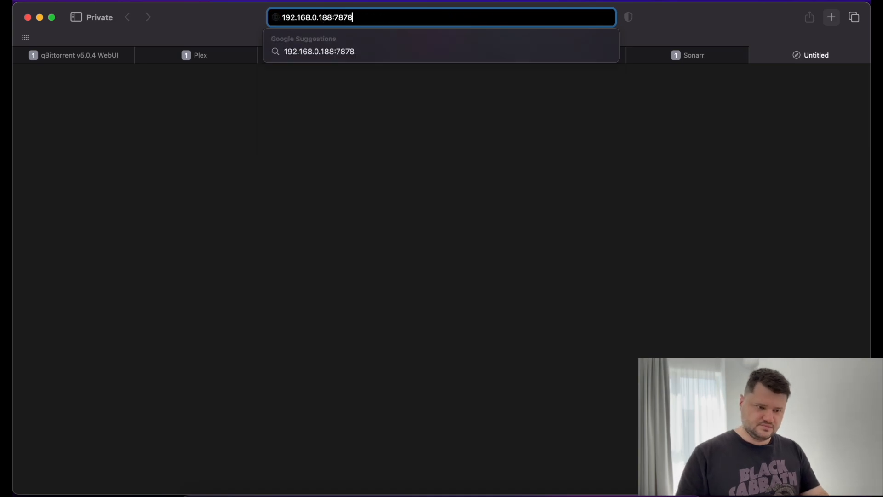
key("Return")
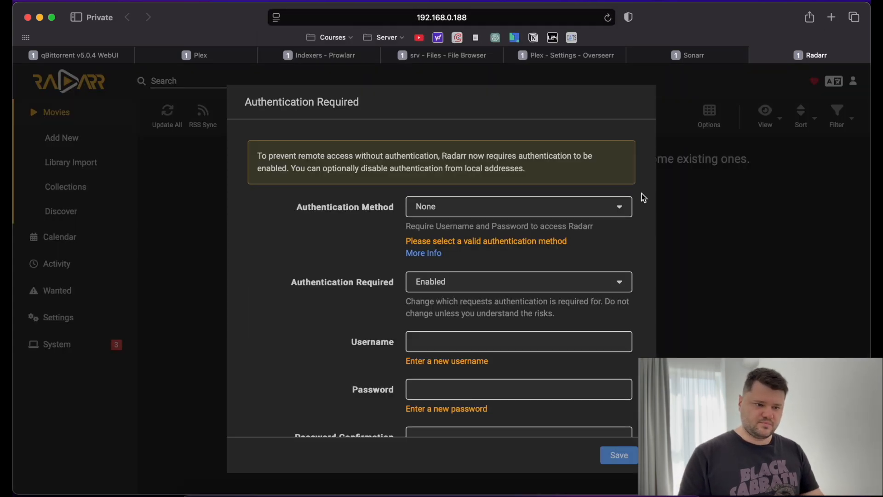
Choose Forms (Login Page) authentication in Radarr and enter the admin username.
left_click(503, 208)
left_click(460, 263)
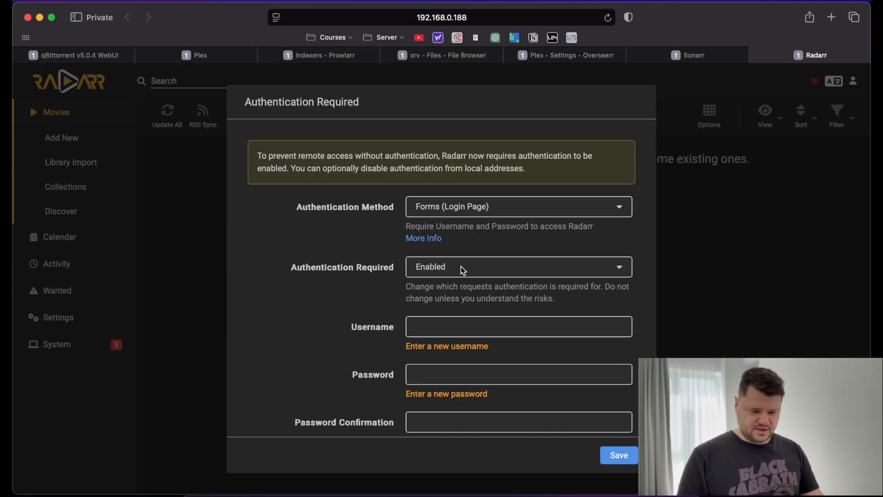
left_click(457, 329)
type("admñad")
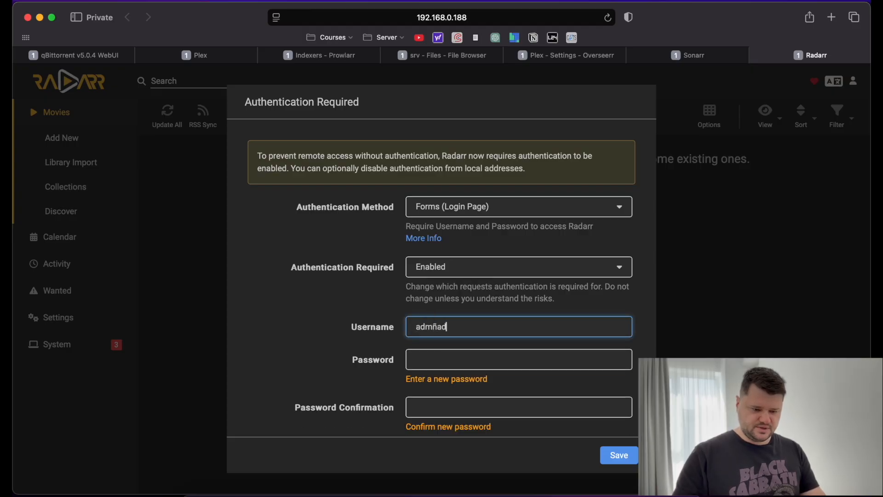
key("BackSpace")
key("BackSpace")
key("BackSpace")
key("Tab")
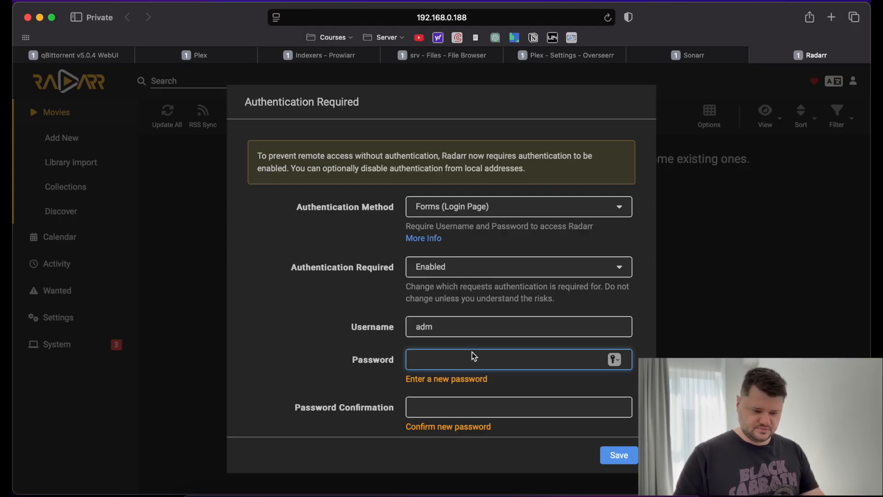
left_click(469, 331)
type("in")
Enter and confirm the Radarr password and save the authentication settings.
left_click(467, 355)
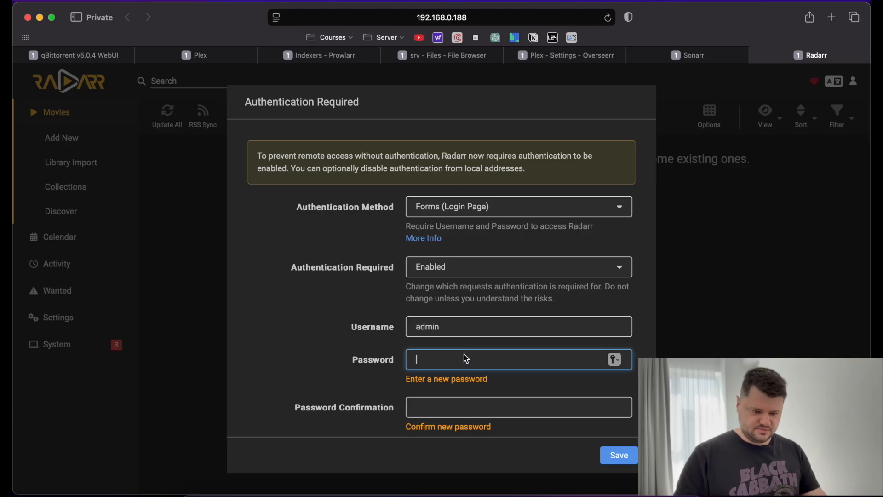
type("admin")
key("Tab")
type("admi")
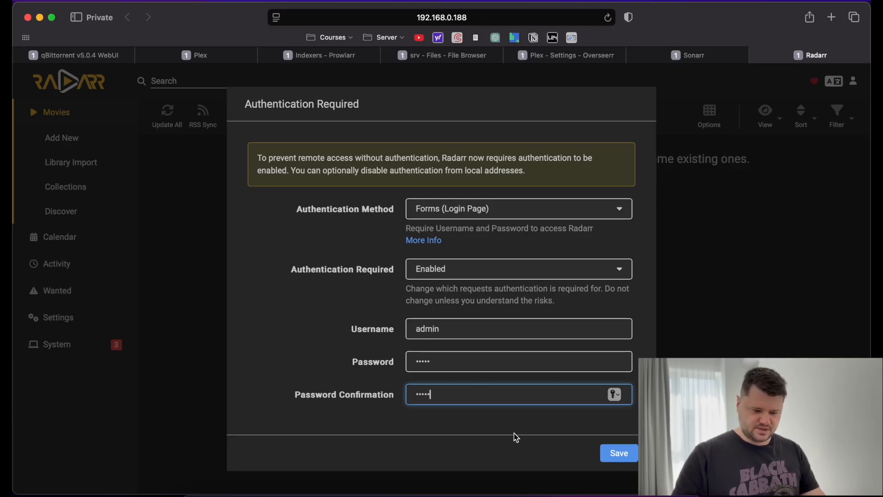
left_click(612, 453)
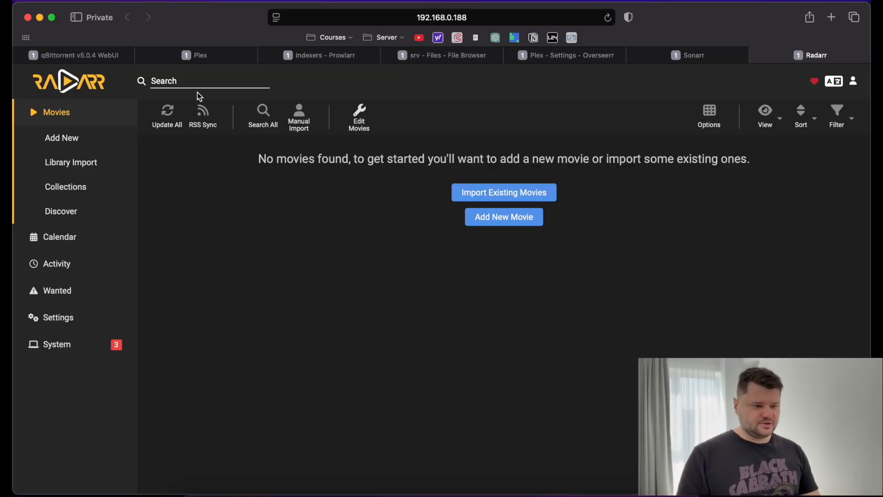
left_click(103, 53)
left_click(129, 71)
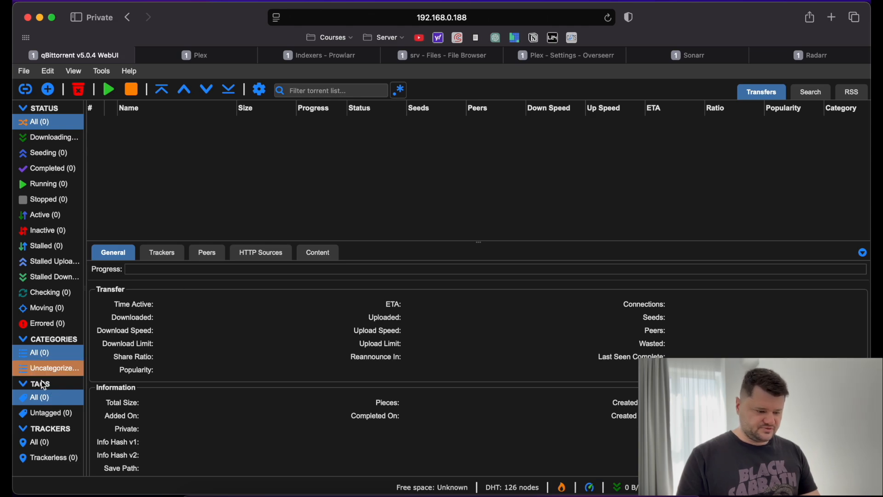
Add a MOVIES category saving to /root/PLEX/MOVIES/Downloads/.
right_click(41, 357)
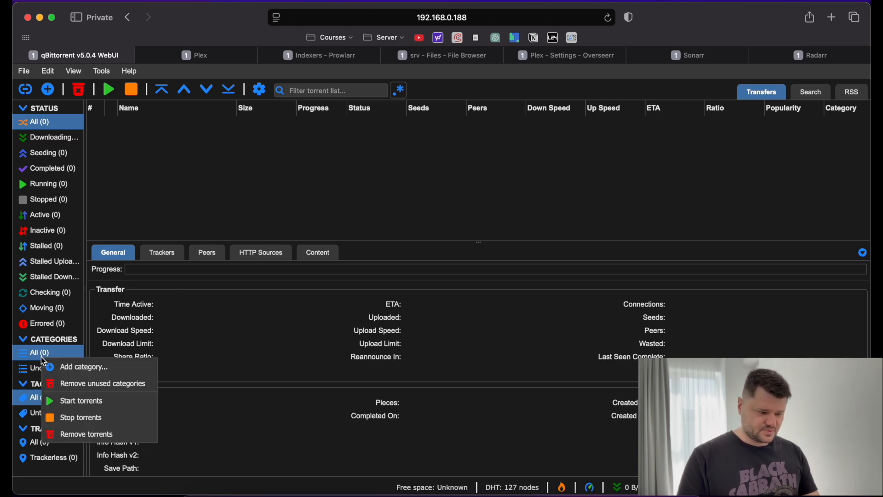
left_click(60, 367)
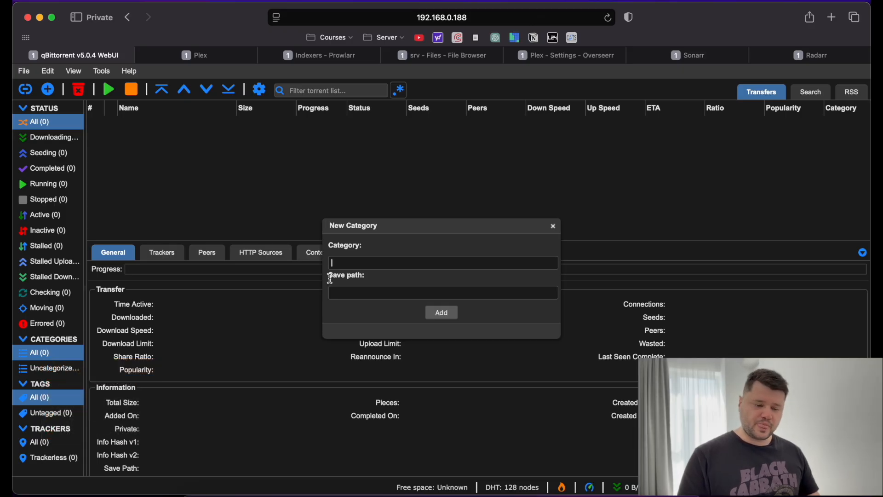
type("MCVIES")
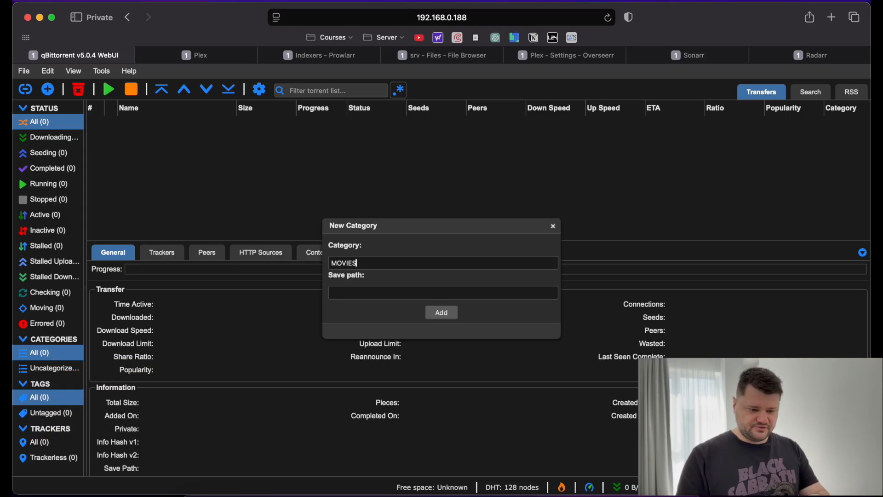
key("Tab")
type("/root/PLEX/MOVIES/Downloads/")
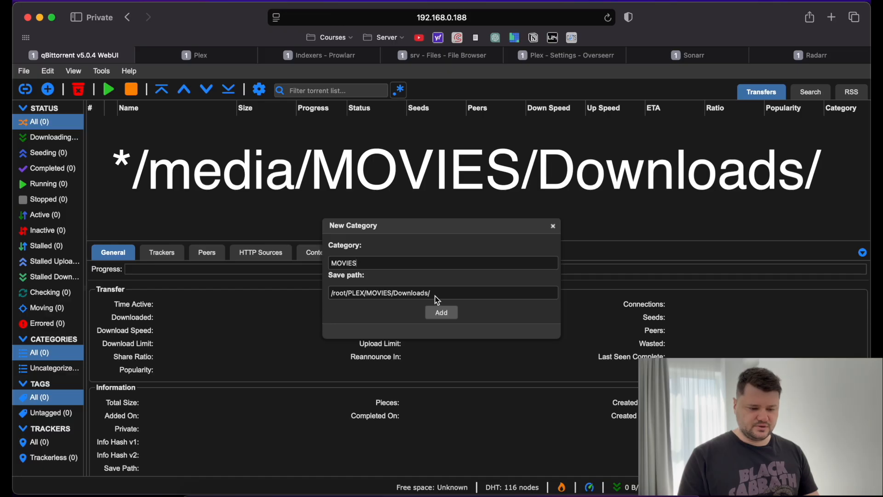
left_click_drag(431, 295, 311, 289)
key("super+c")
left_click(395, 314)
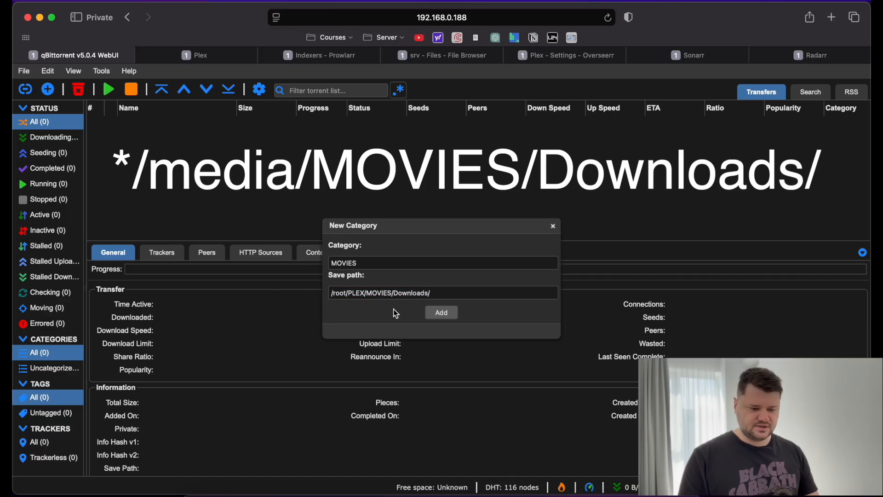
left_click(442, 313)
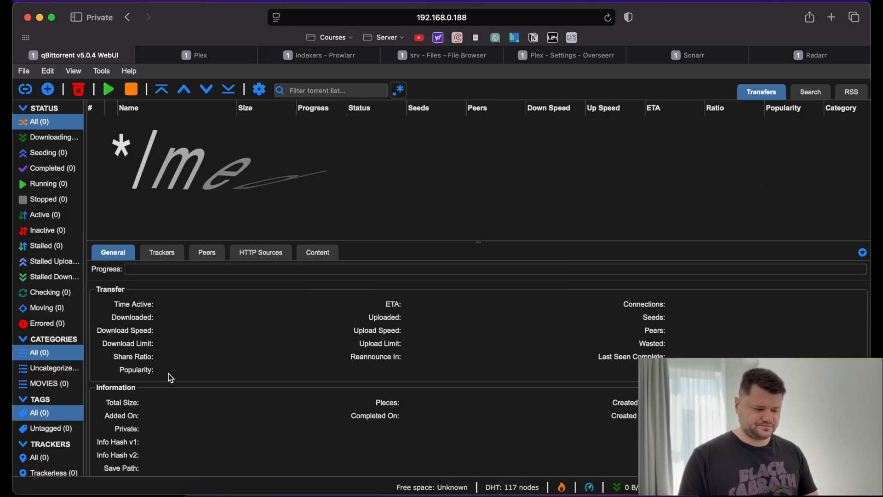
Add a TVSHOWS category saving to /root/PLEX/TVSHOWS/Downloads.
right_click(42, 355)
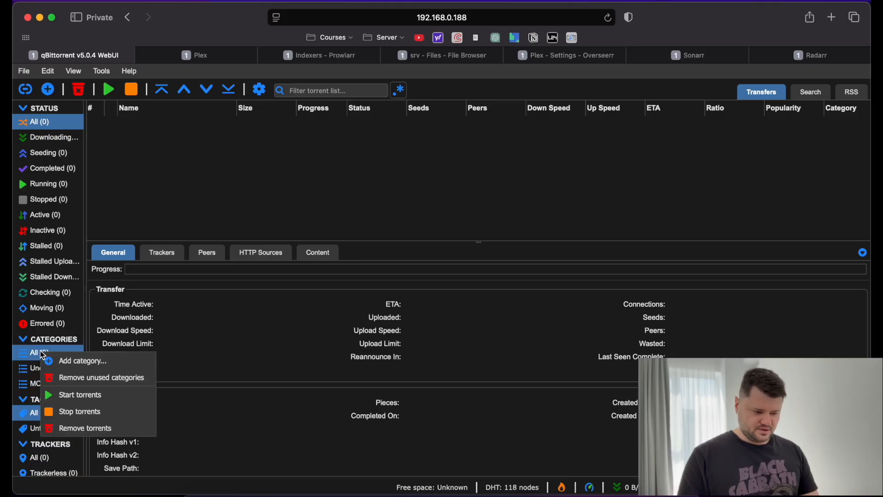
left_click(69, 360)
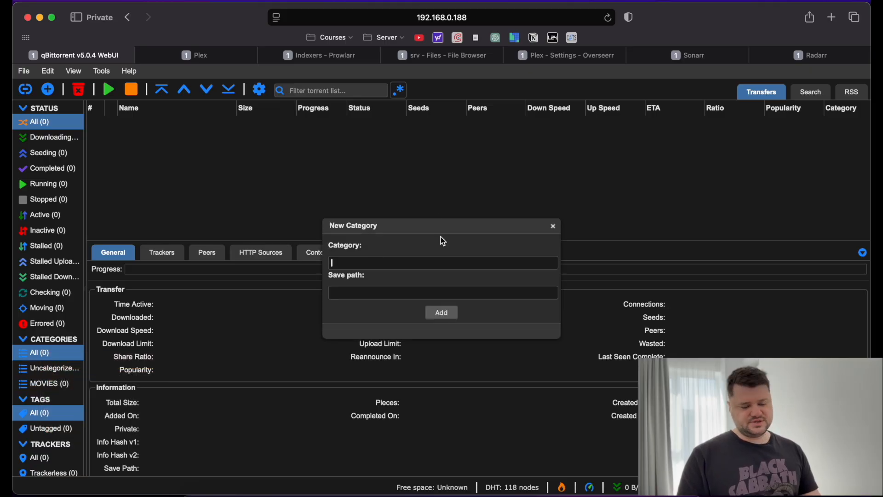
type("TVSHOWS")
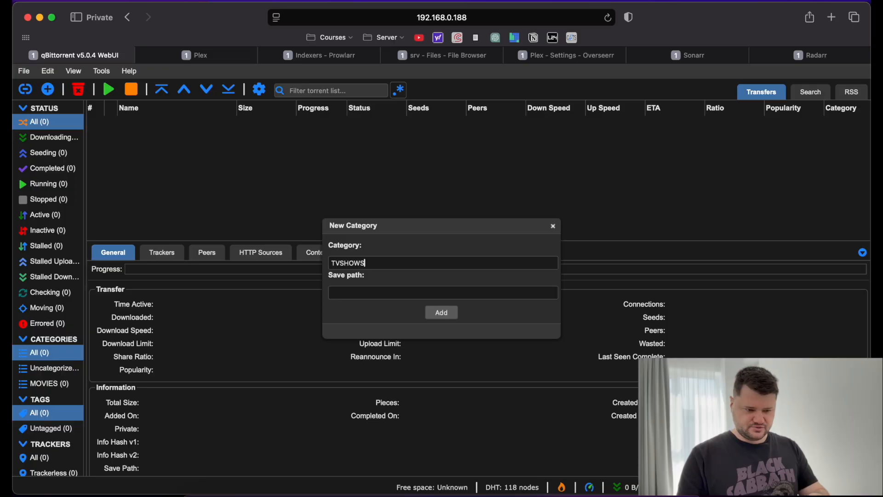
key("super+v")
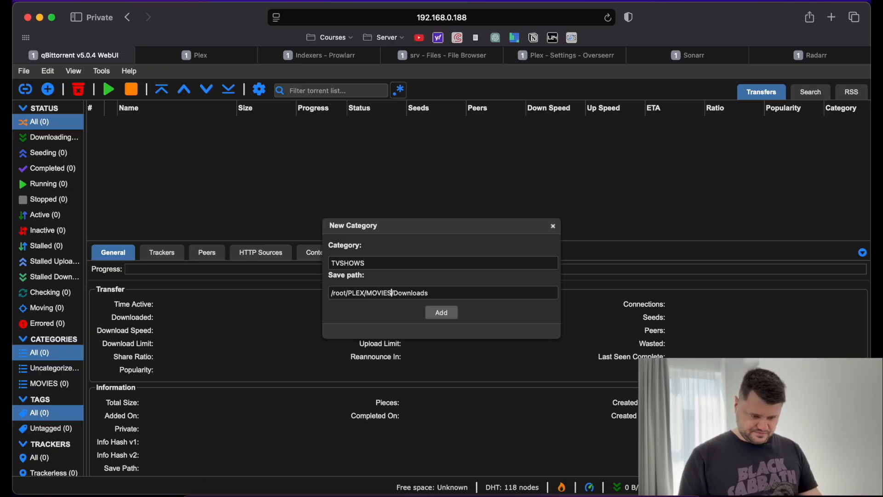
key("BackSpace")
key("BackSpace")
key("BackSpace")
key("BackSpace")
key("BackSpace")
key("BackSpace")
type("T")
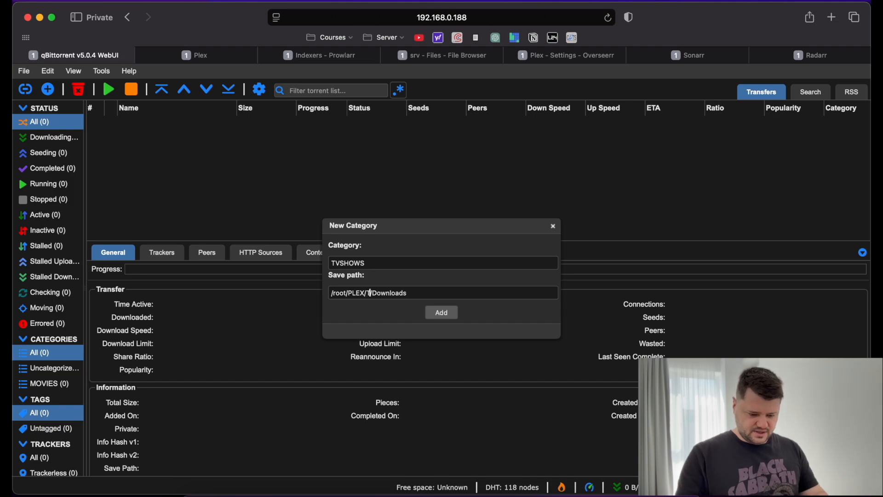
type("VSHOWS")
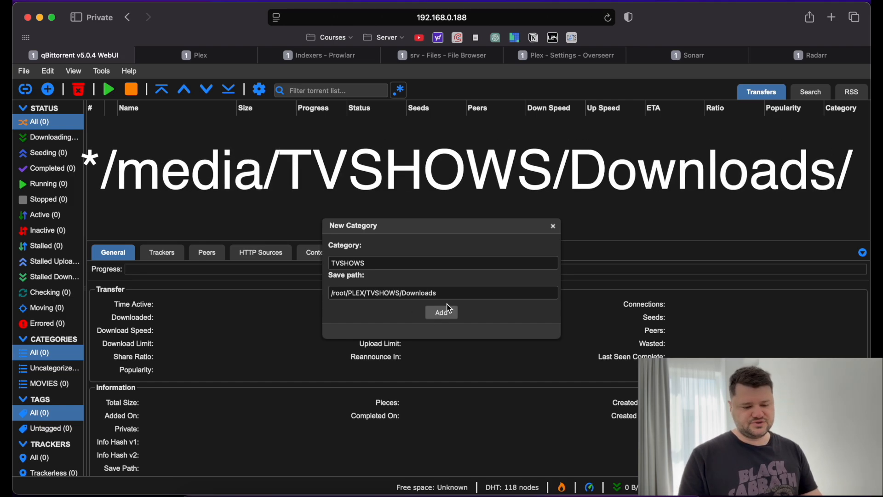
left_click(435, 311)
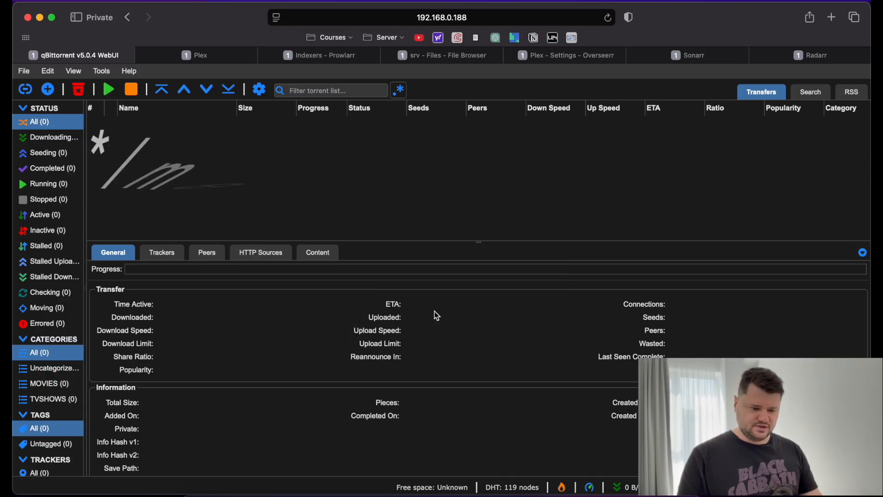
left_click(101, 71)
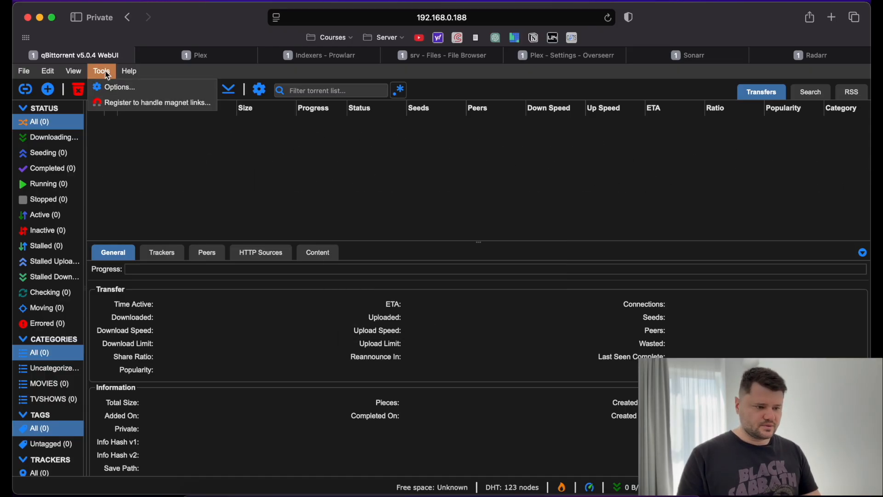
Set Default Torrent Management Mode to Automatic in the Downloads options.
left_click(107, 86)
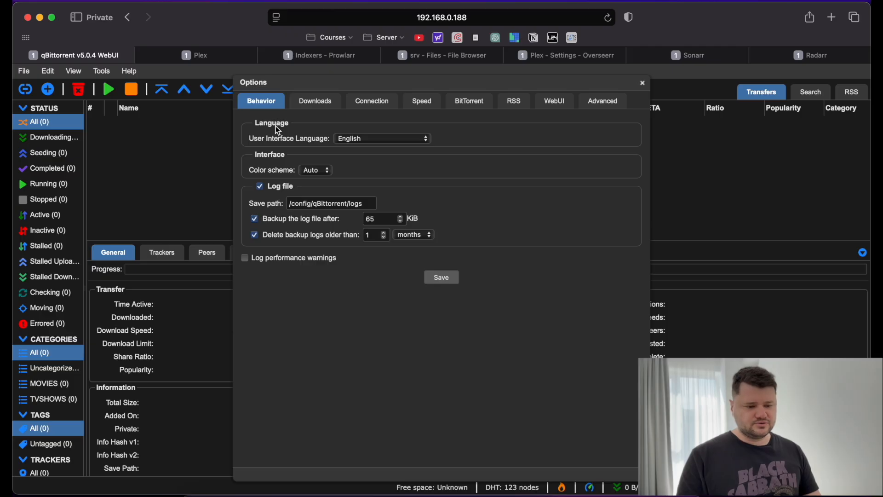
left_click(311, 105)
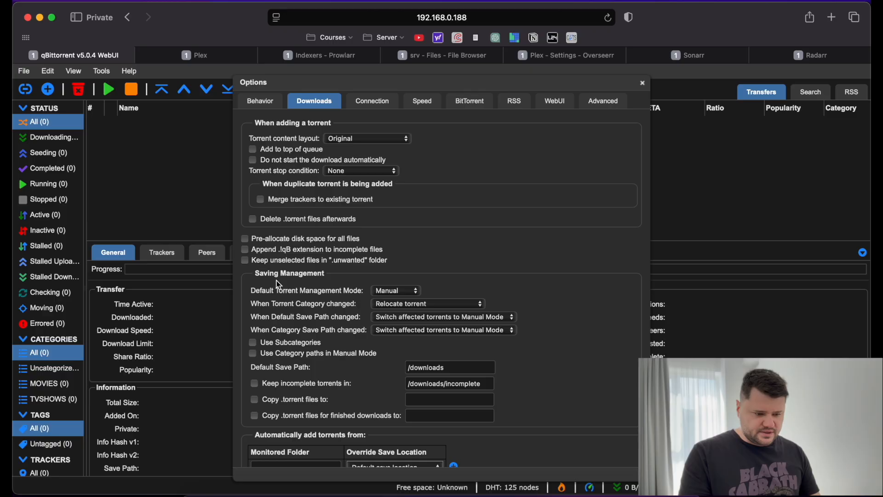
left_click(403, 290)
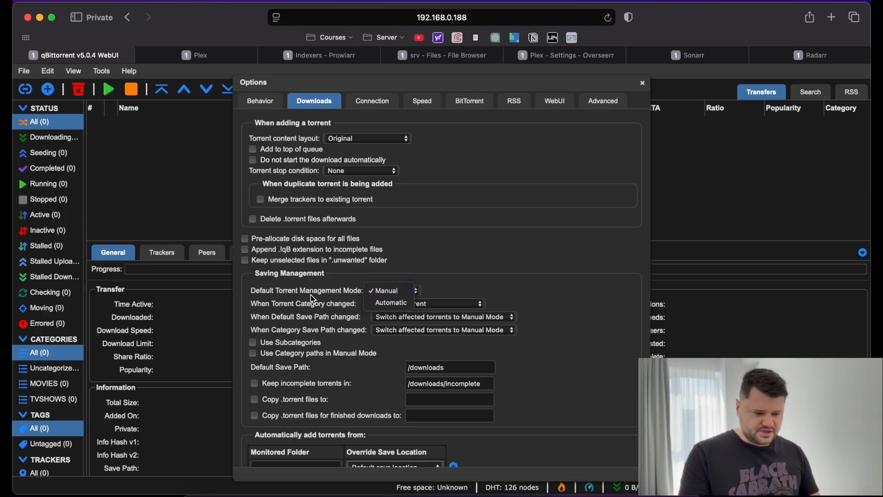
left_click(377, 306)
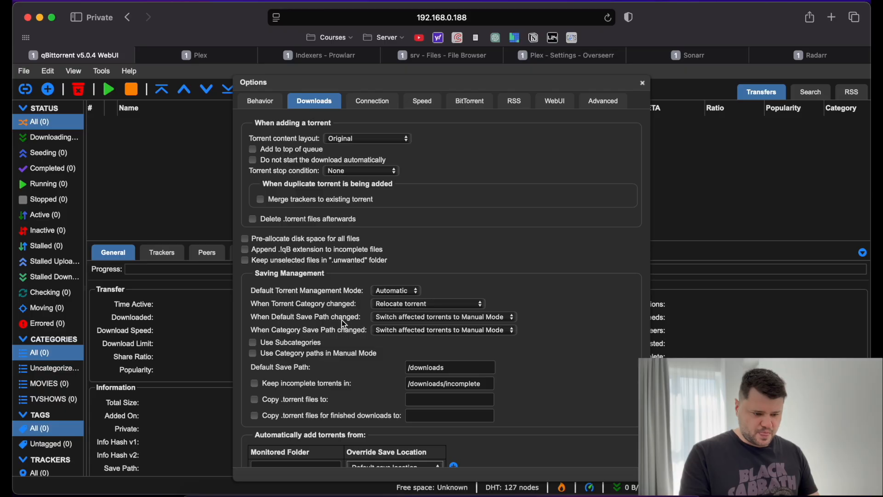
Relocate affected torrents when the default or category save path changes.
left_click(399, 322)
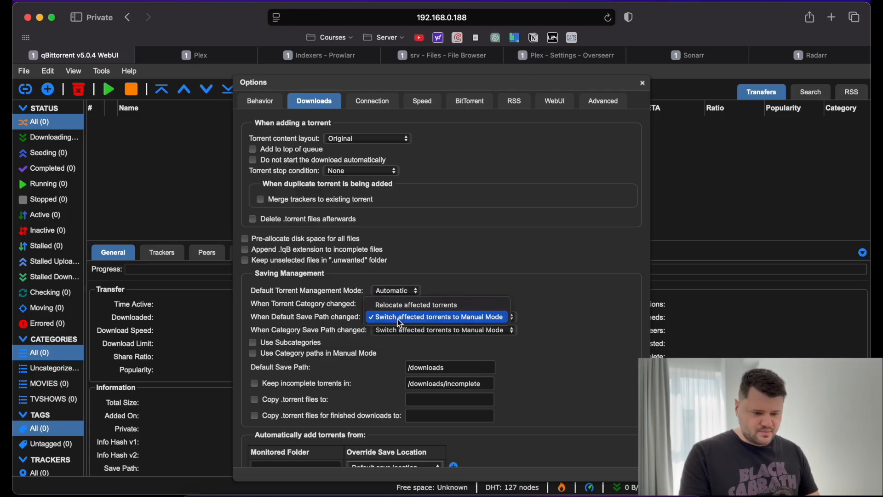
left_click(403, 305)
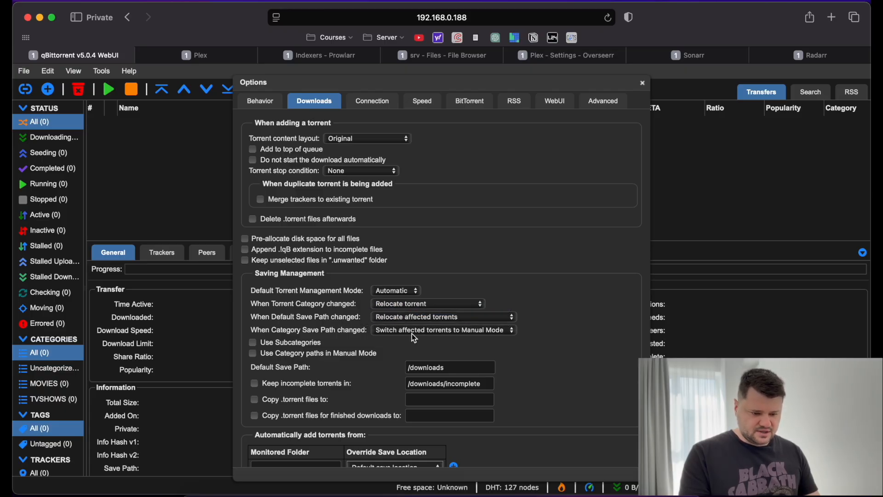
left_click(412, 329)
key("Escape")
left_click(409, 322)
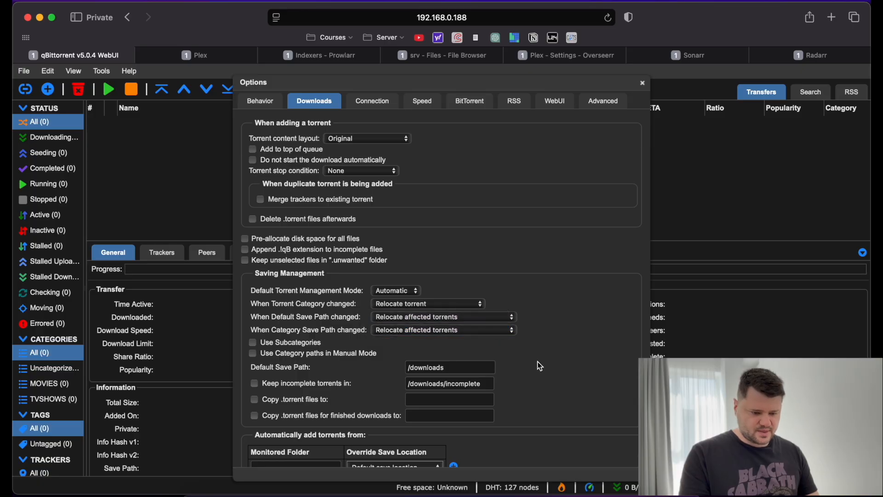
scroll(547, 361, "down", 5)
scroll(547, 361, "down", 4)
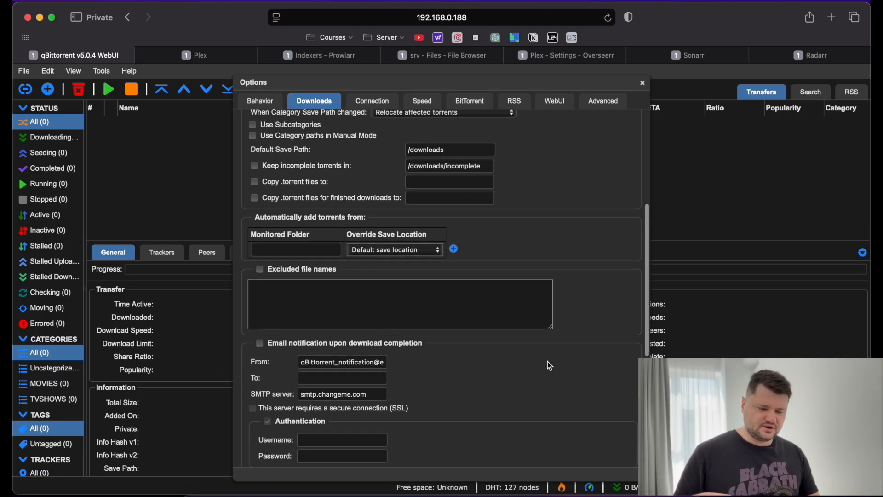
scroll(548, 361, "up", 3)
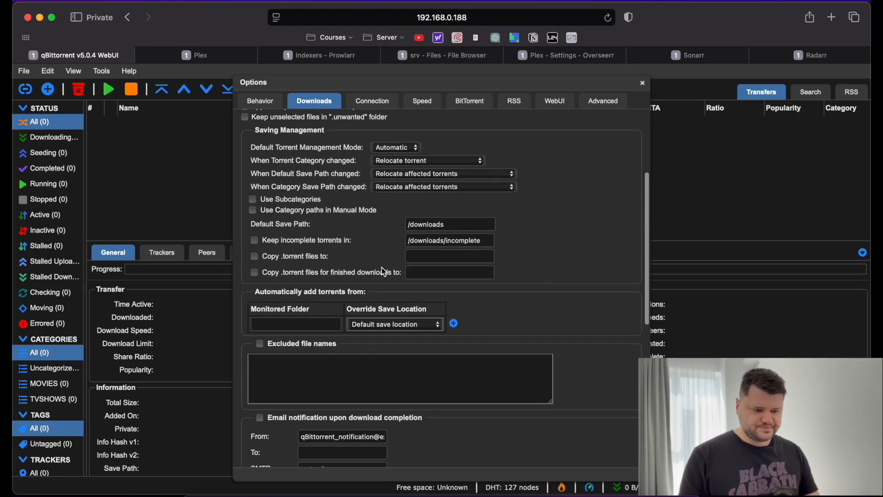
scroll(318, 233, "up", 5)
scroll(318, 232, "down", 1)
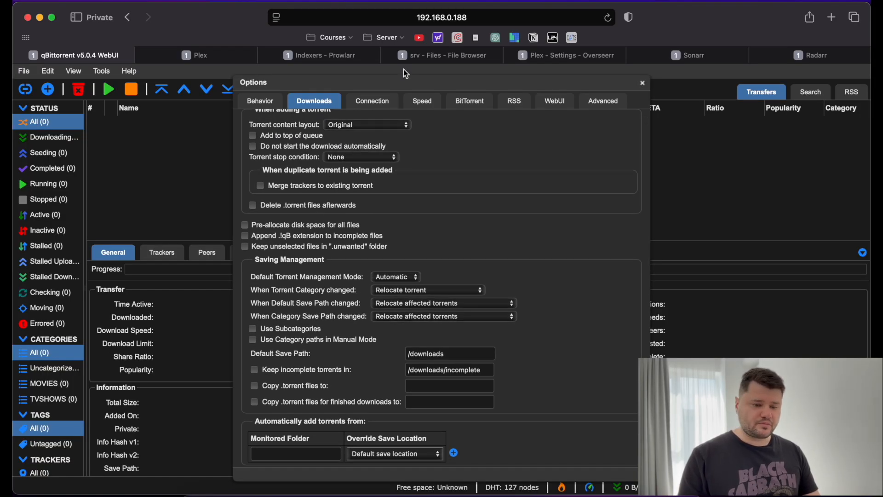
left_click(470, 103)
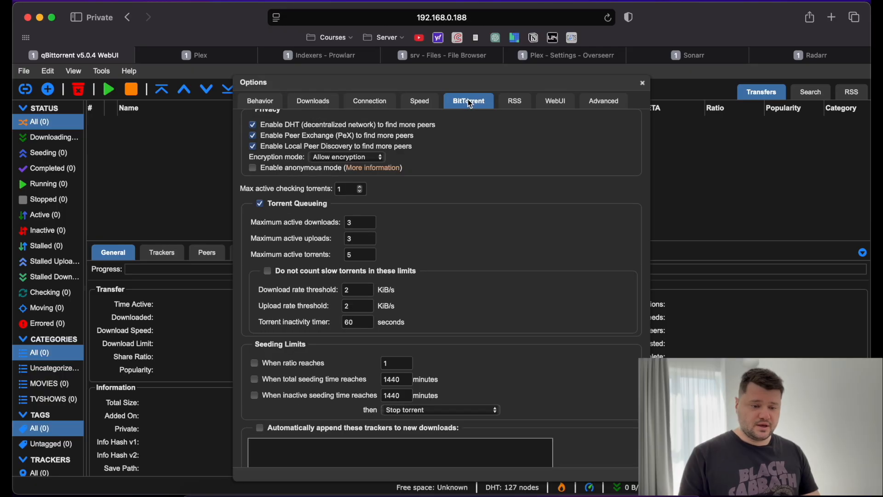
Enter 10 on the Connection settings page, then return to the BitTorrent settings.
left_click(421, 101)
left_click(371, 102)
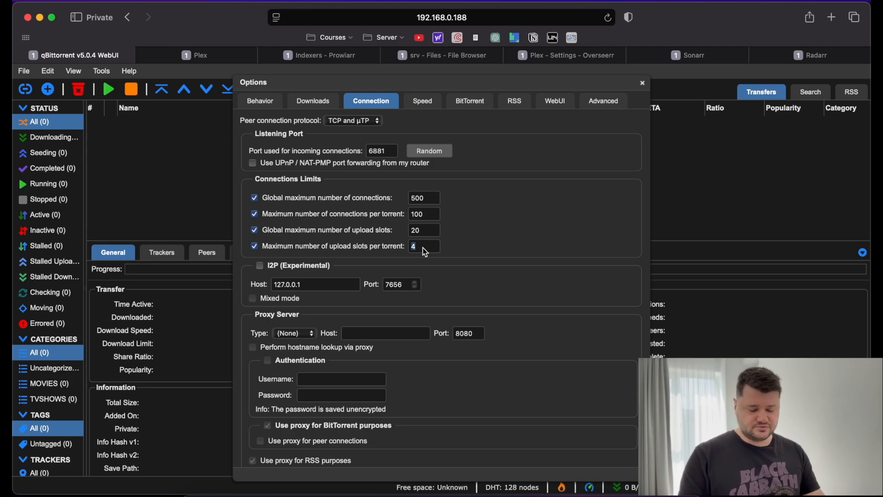
type("10")
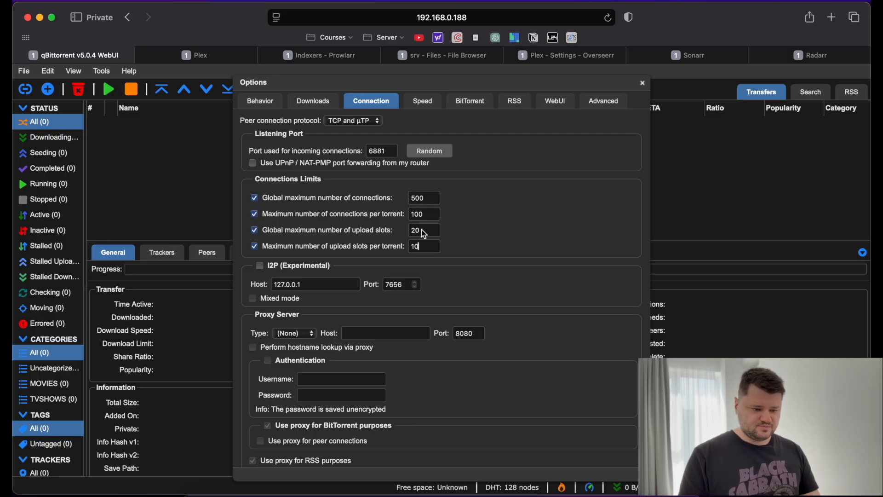
scroll(421, 253, "down", 3)
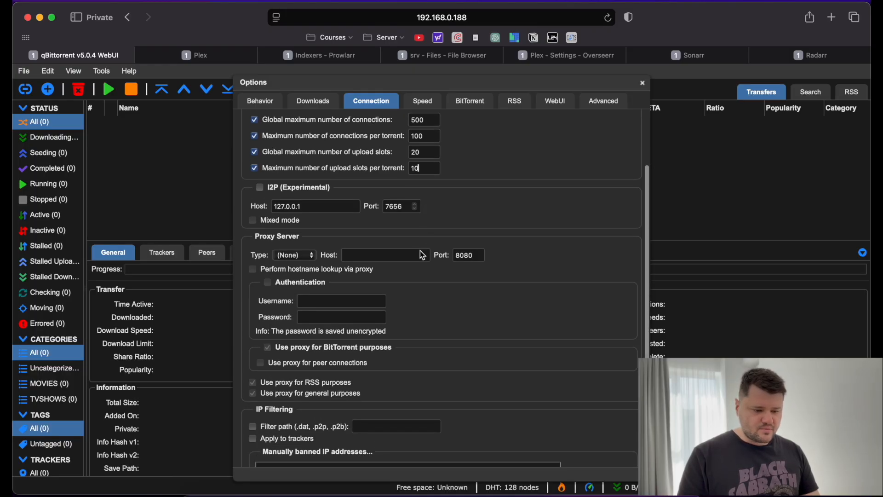
scroll(420, 250, "up", 5)
left_click(421, 102)
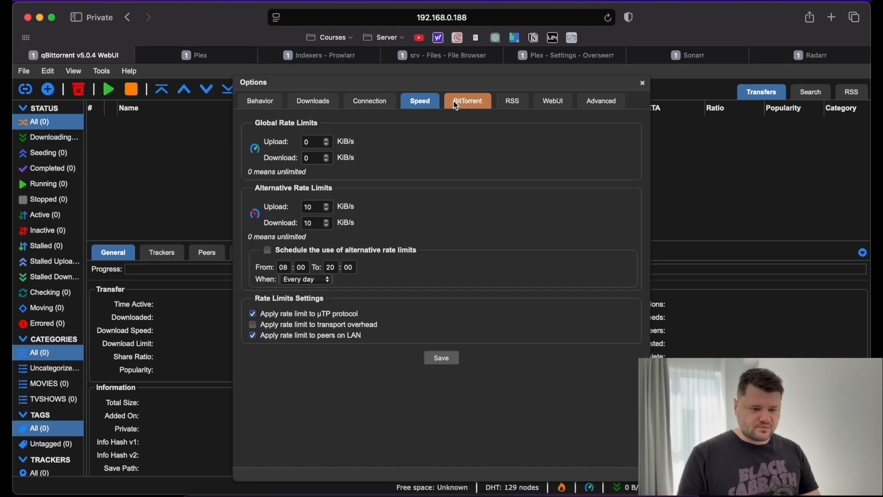
left_click(466, 103)
scroll(456, 211, "down", 1)
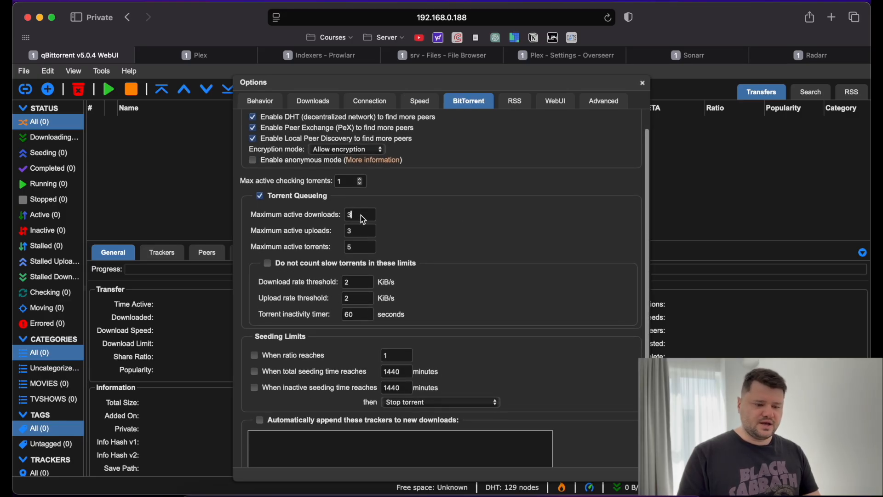
Set maximum active downloads 2, uploads 10, torrents 10, and save the options.
key("BackSpace")
type("2")
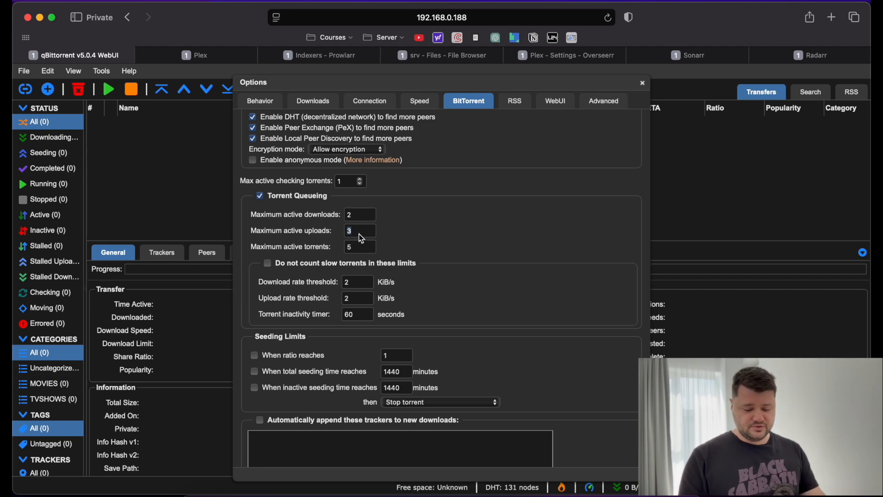
type("10")
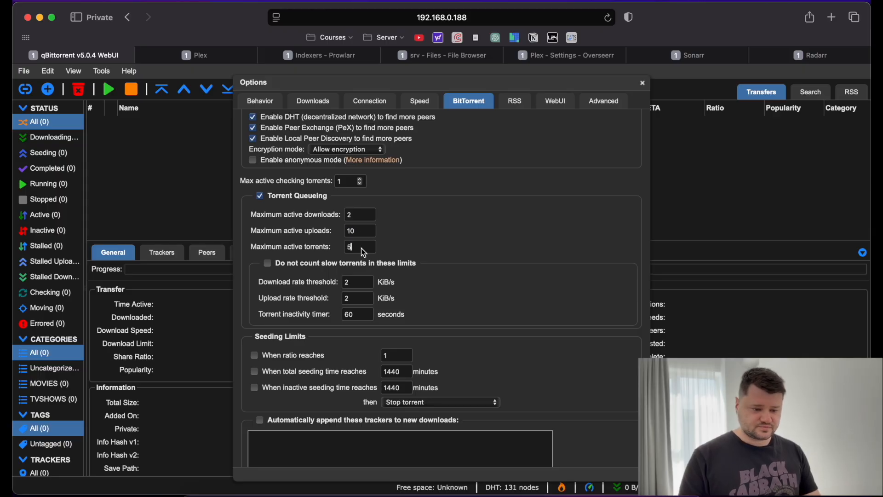
key("BackSpace")
type("10")
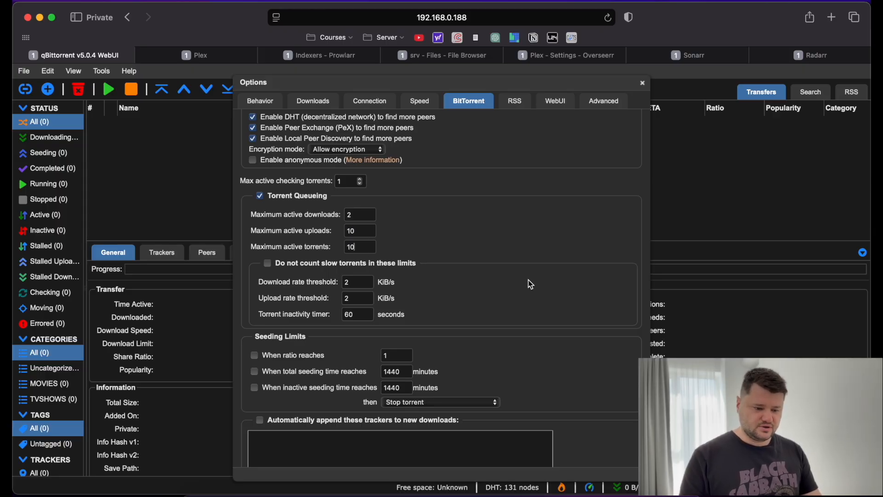
scroll(528, 281, "down", 3)
left_click(441, 456)
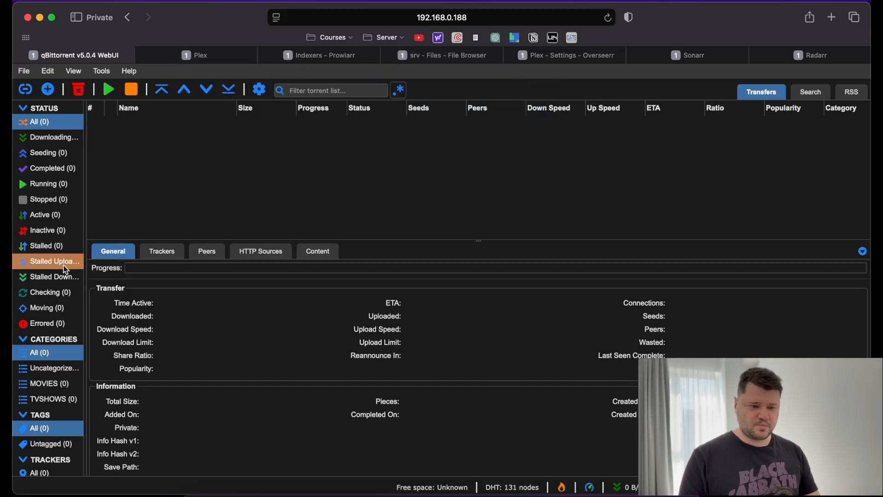
scroll(70, 365, "down", 1)
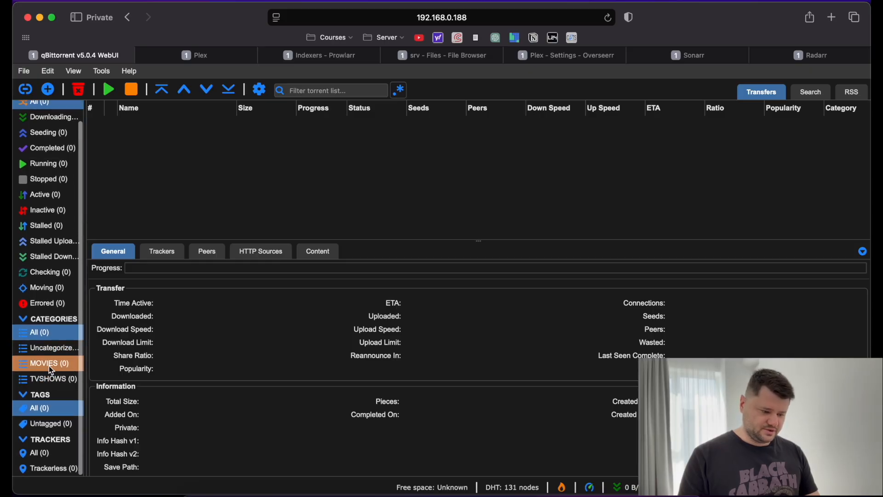
scroll(71, 130, "up", 1)
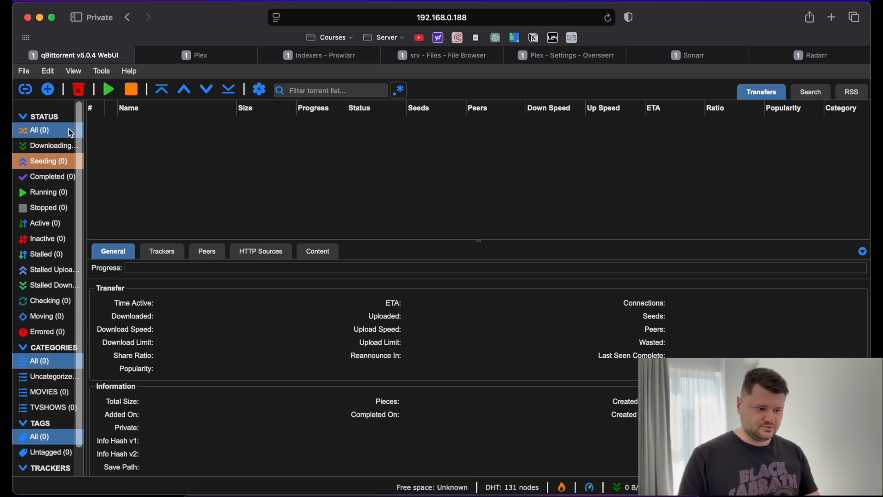
left_click(48, 90)
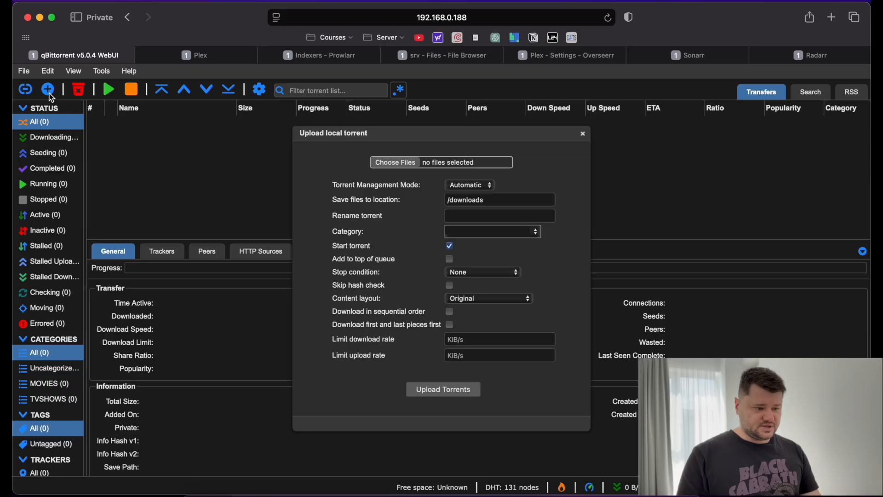
triple_click(493, 200)
left_click(475, 186)
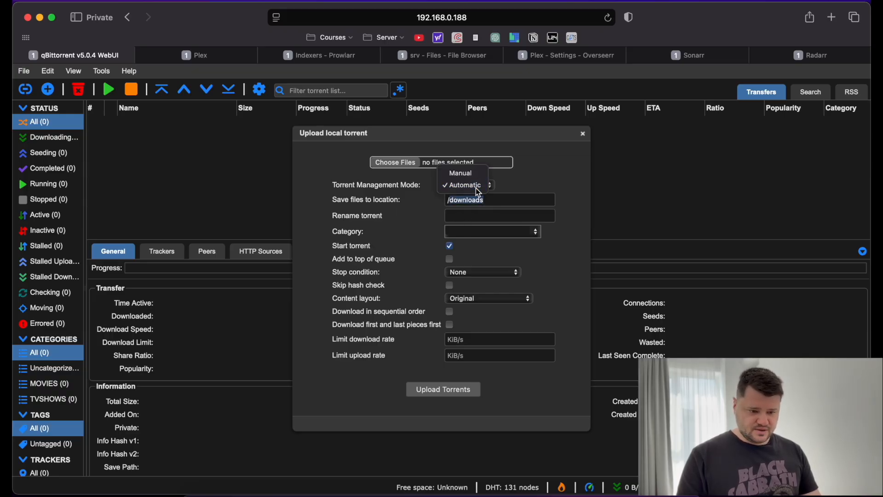
left_click(475, 186)
left_click(506, 272)
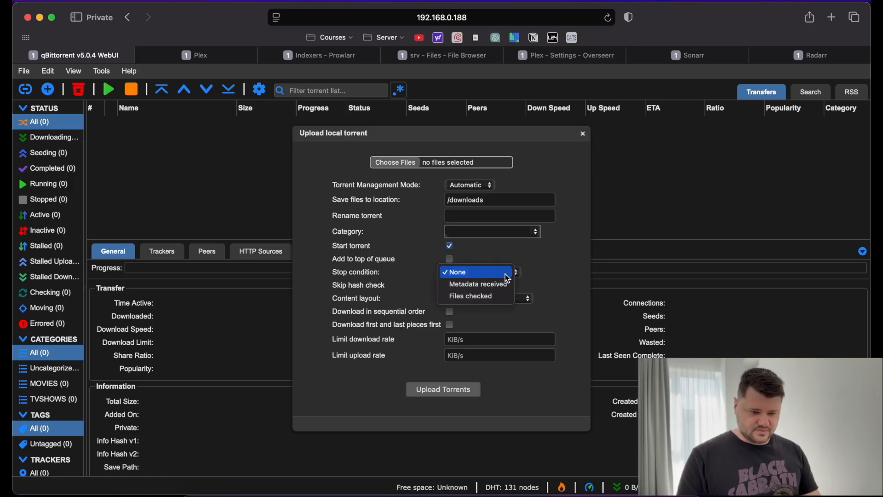
left_click(505, 275)
left_click(533, 232)
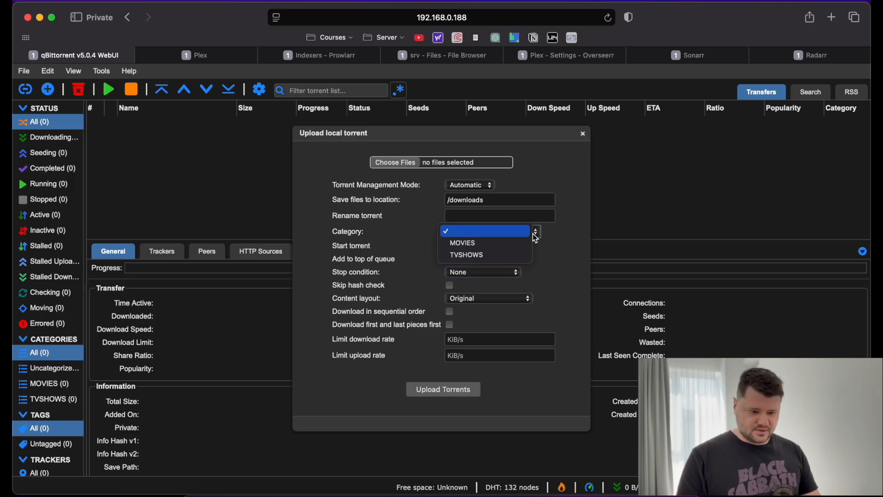
left_click(508, 249)
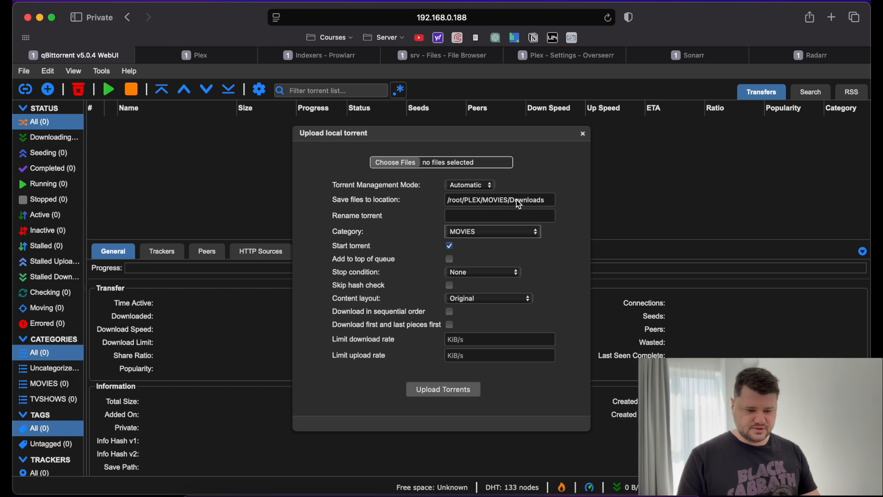
left_click(535, 232)
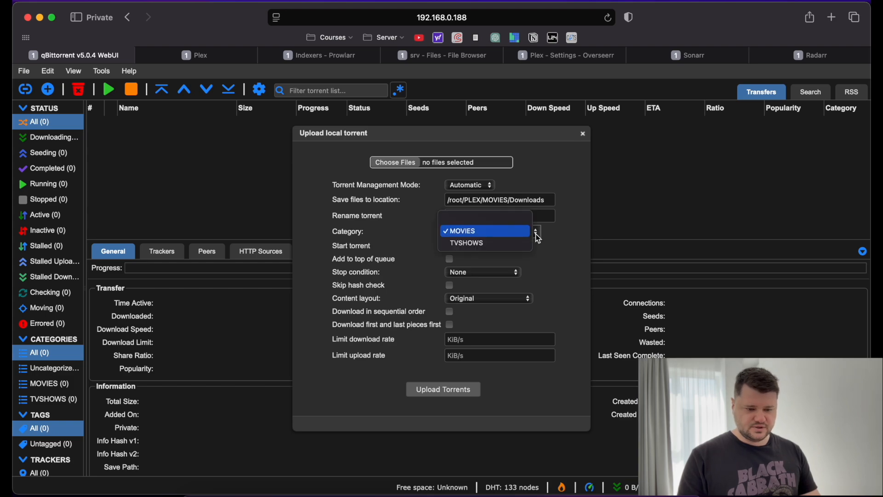
left_click(511, 243)
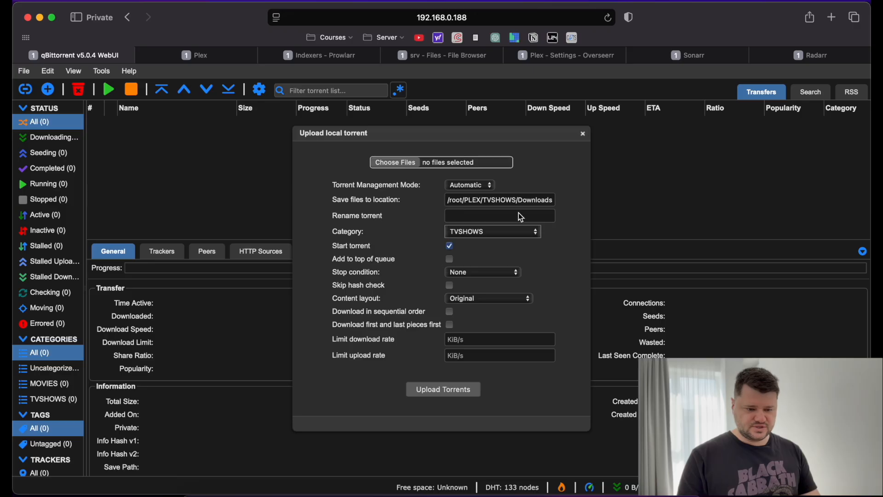
left_click(534, 233)
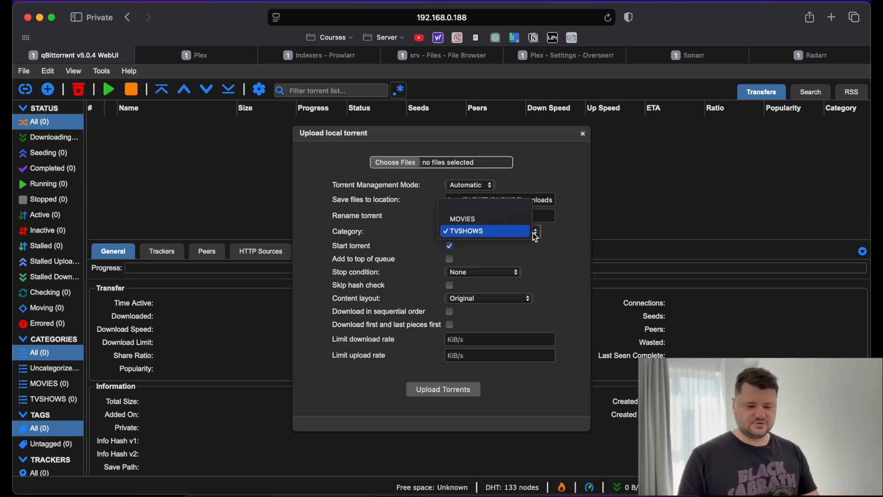
left_click(500, 220)
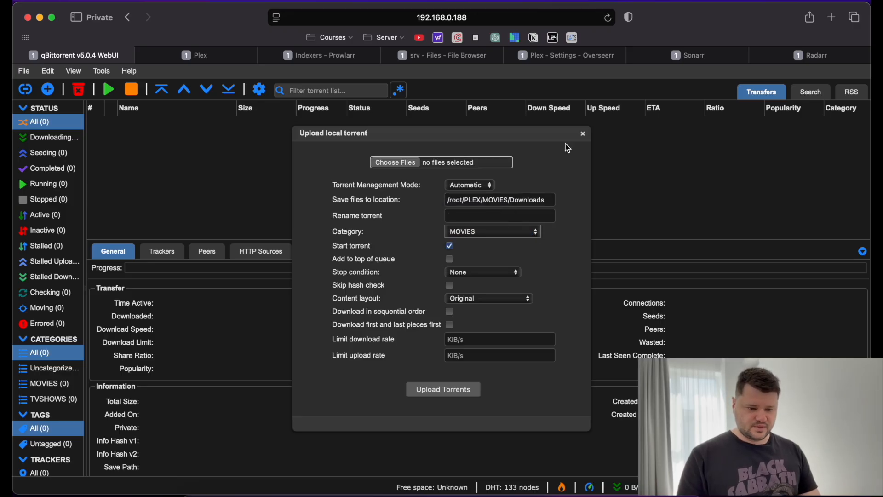
left_click(582, 134)
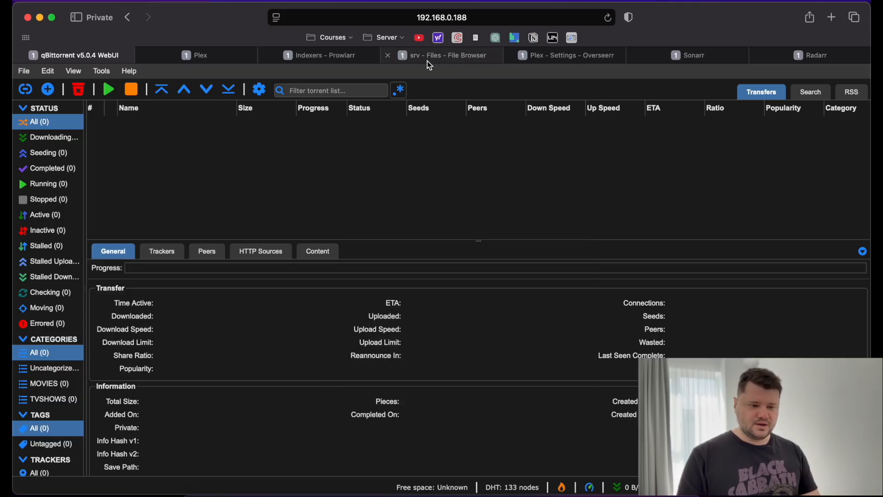
left_click(562, 55)
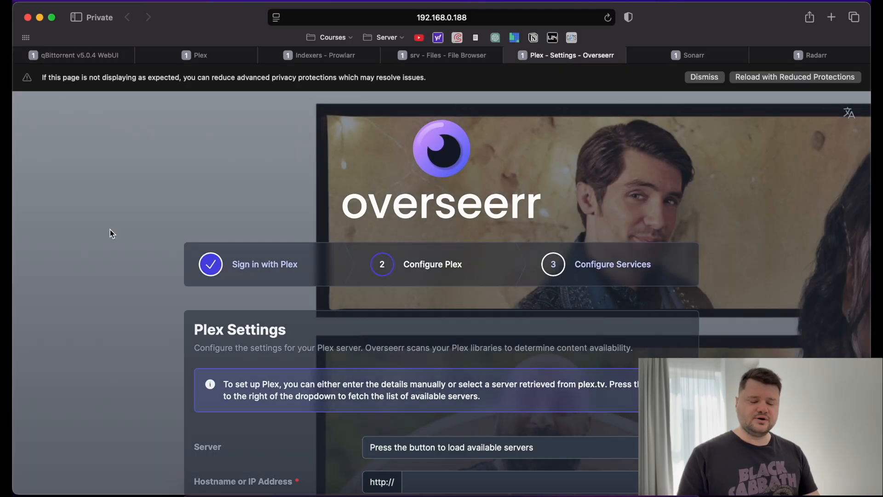
scroll(110, 230, "down", 3)
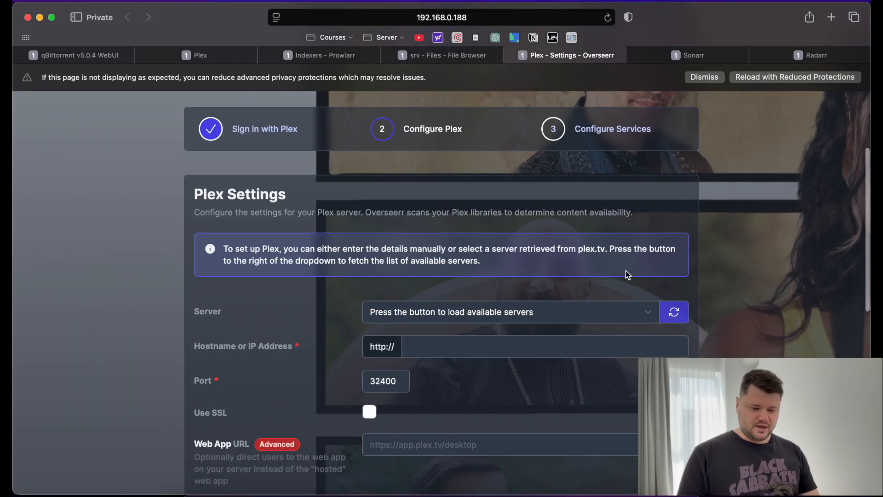
scroll(507, 274, "down", 2)
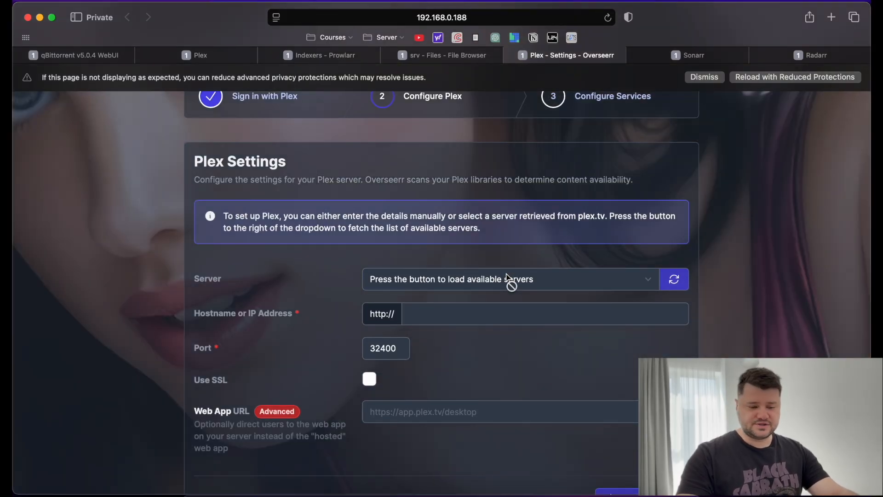
scroll(506, 276, "up", 4)
scroll(507, 276, "down", 3)
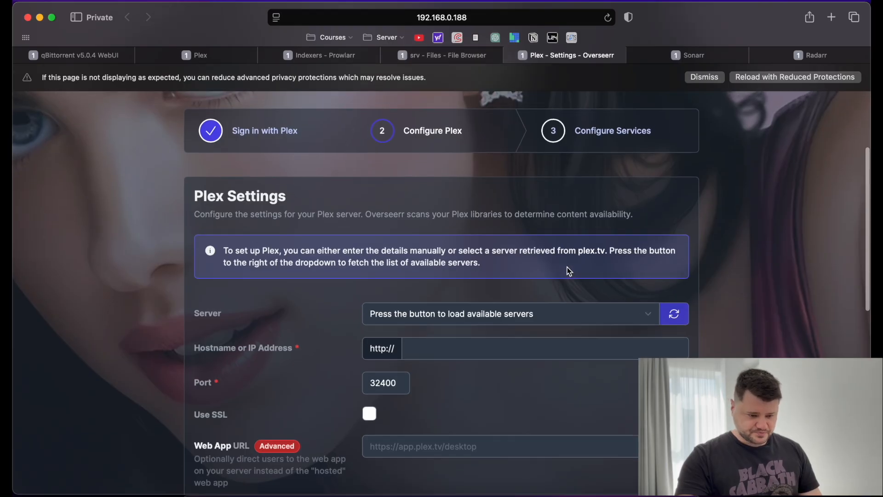
scroll(570, 270, "down", 2)
scroll(569, 271, "up", 3)
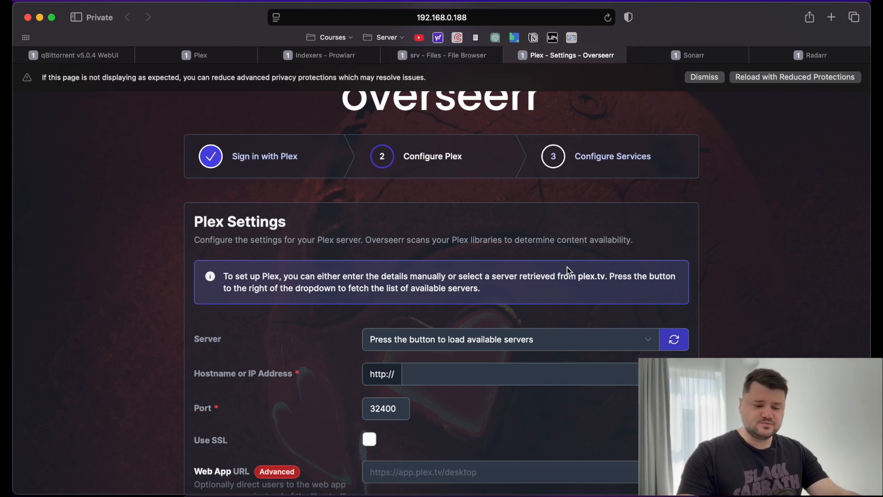
left_click(673, 343)
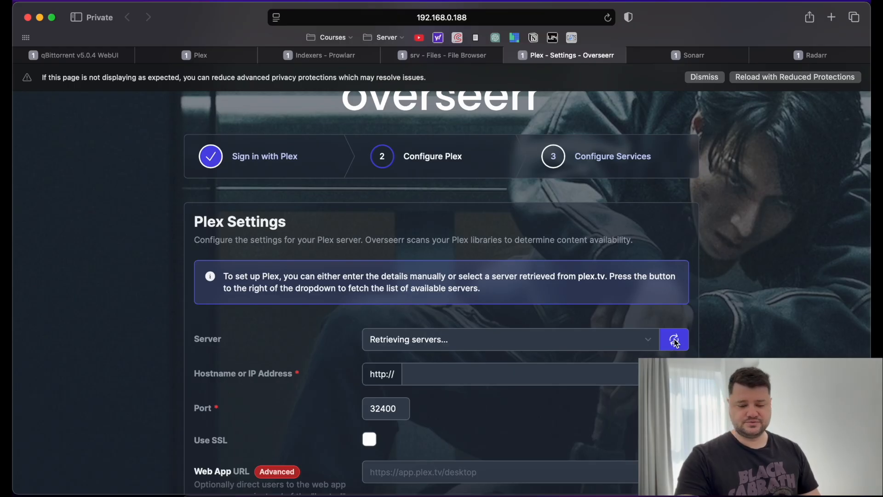
scroll(567, 289, "down", 2)
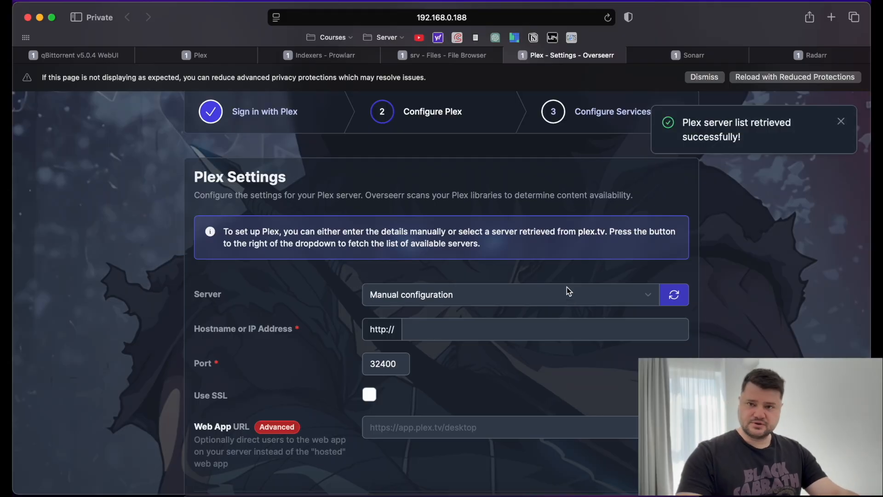
left_click(618, 295)
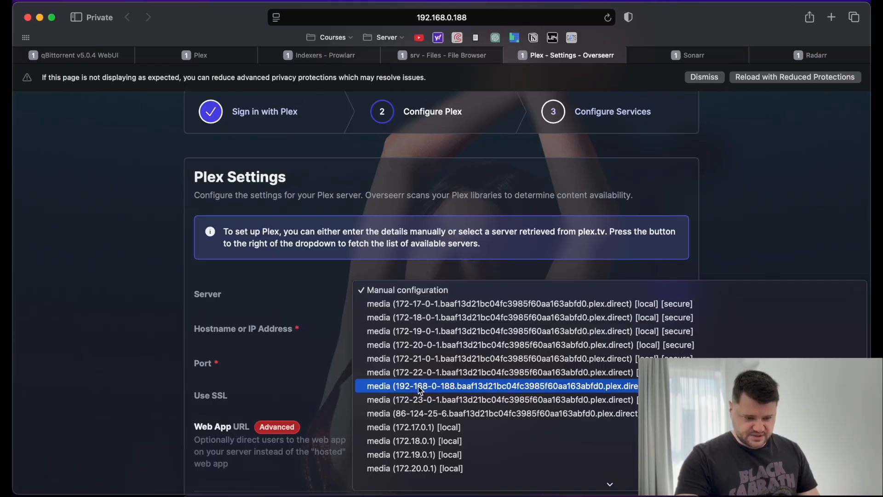
scroll(495, 393, "down", 5)
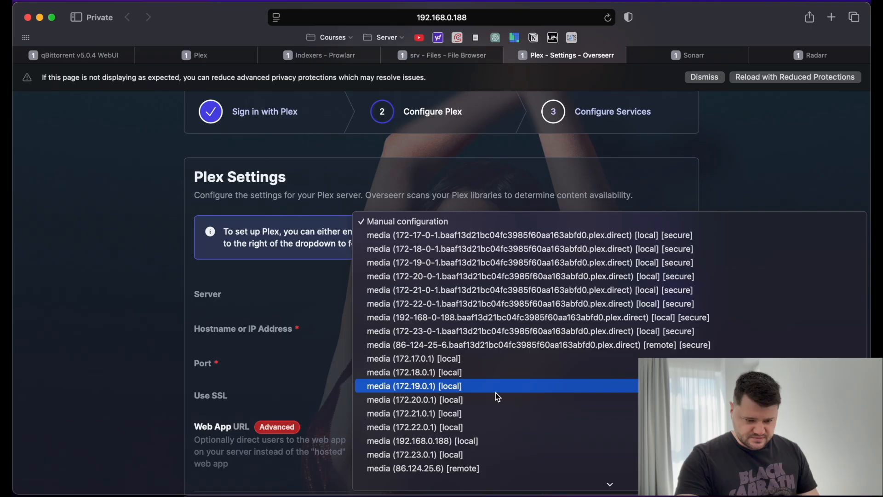
scroll(495, 370, "down", 5)
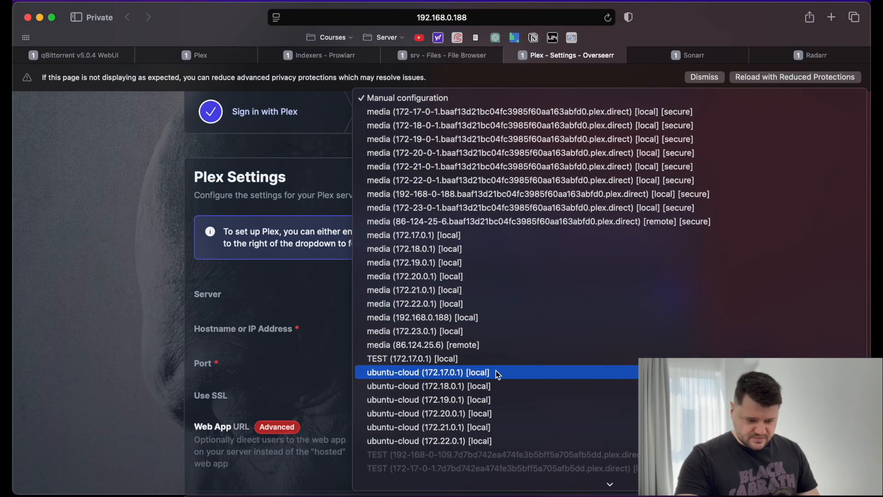
left_click(475, 196)
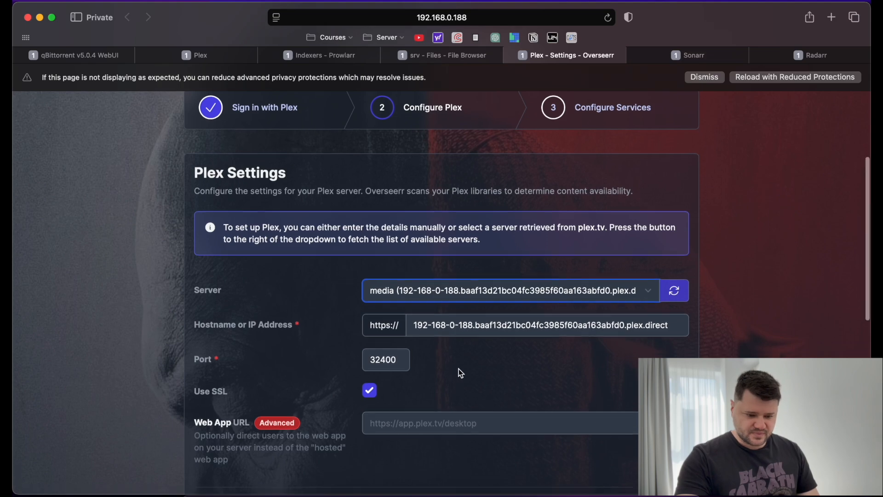
scroll(458, 377, "down", 2)
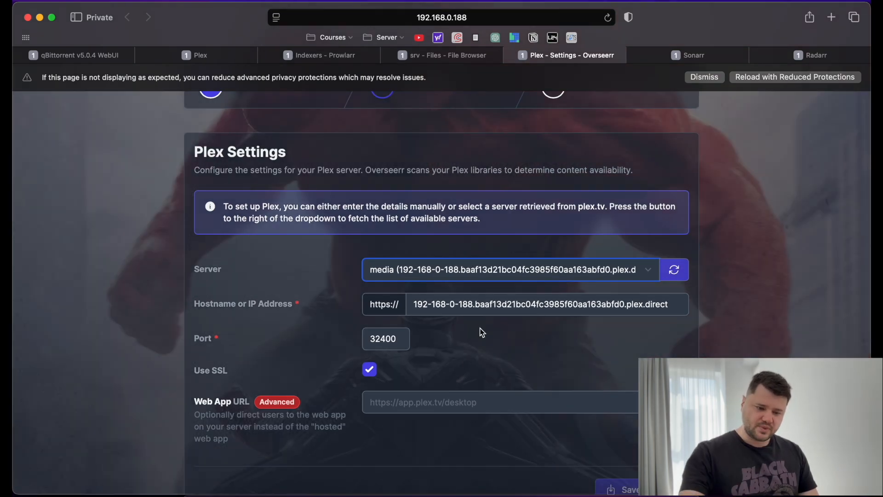
scroll(395, 359, "down", 2)
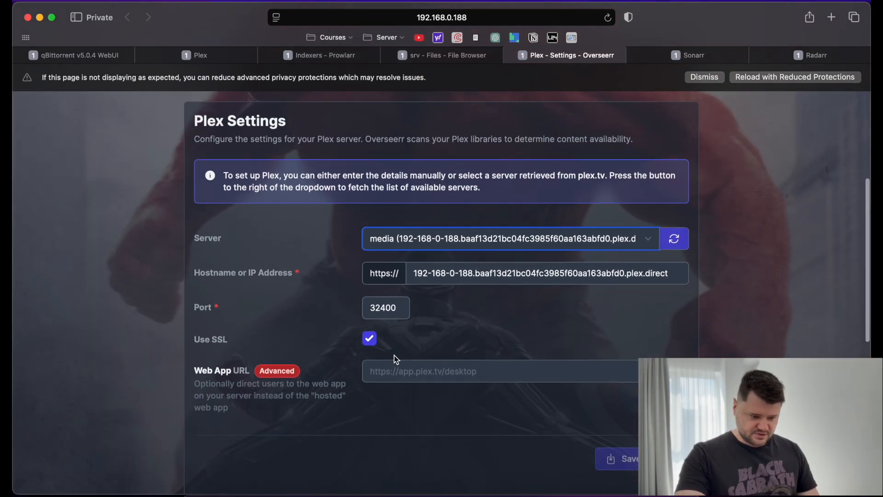
scroll(633, 396, "down", 3)
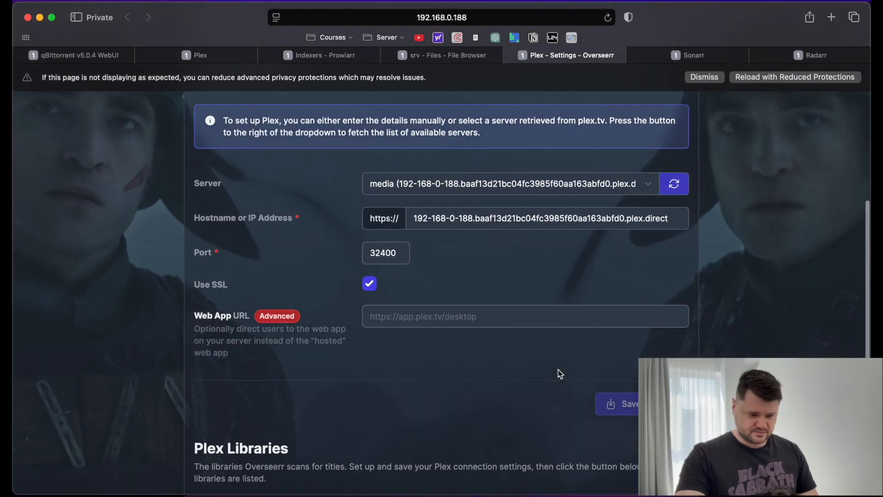
scroll(559, 369, "down", 3)
left_click(479, 261)
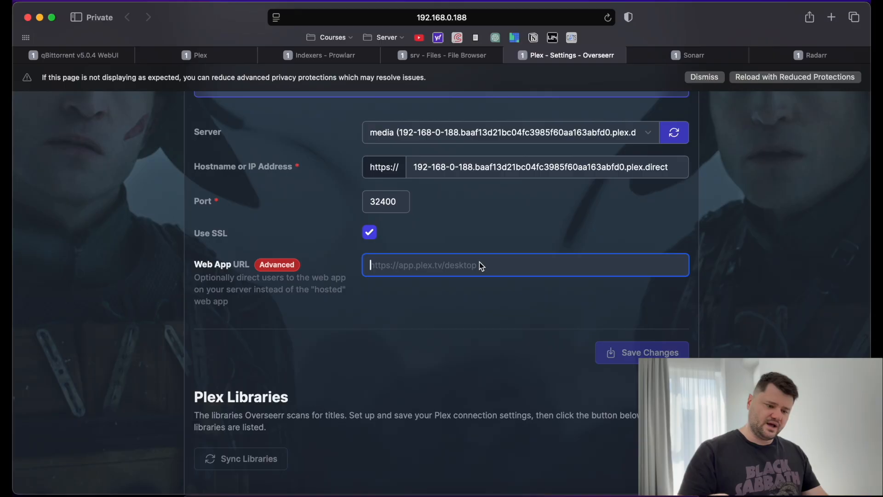
type("http")
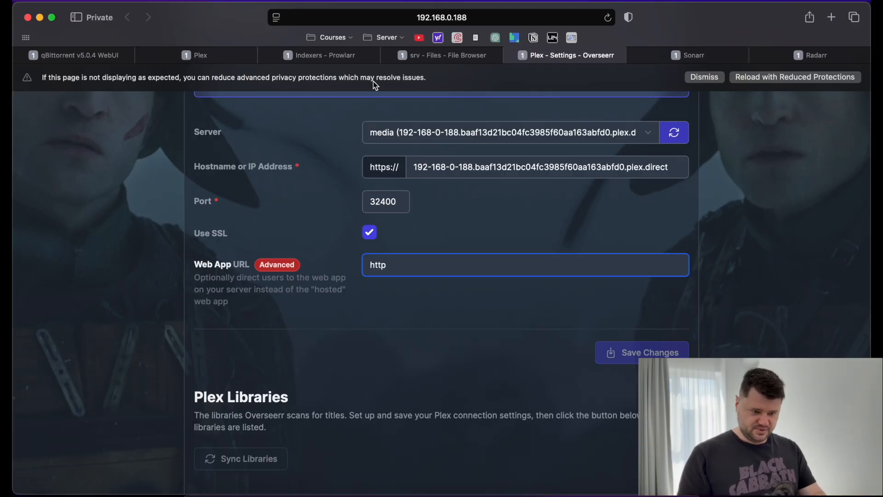
left_click(206, 58)
left_click(319, 20)
key("super+c")
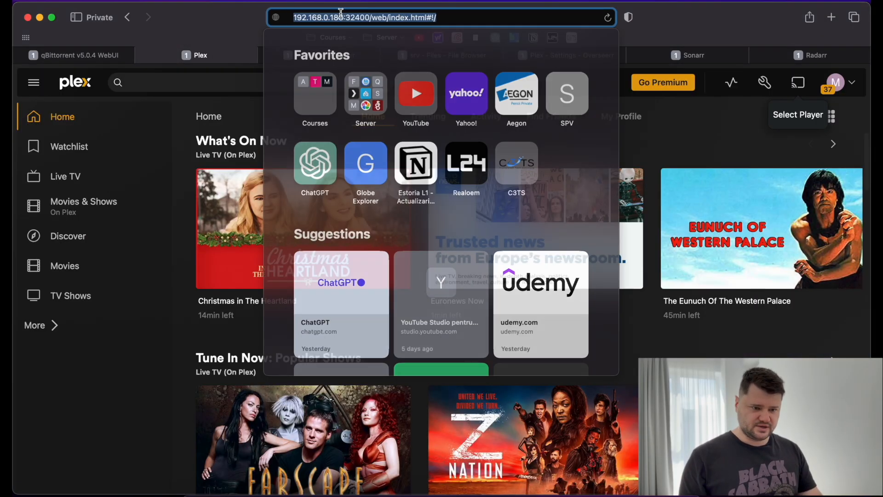
left_click(696, 13)
left_click(412, 62)
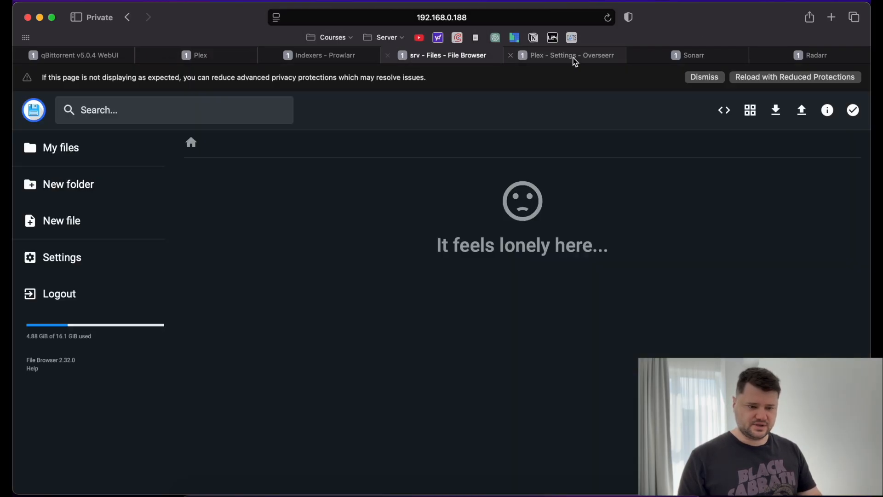
left_click(573, 57)
key("super+a")
key("super+v")
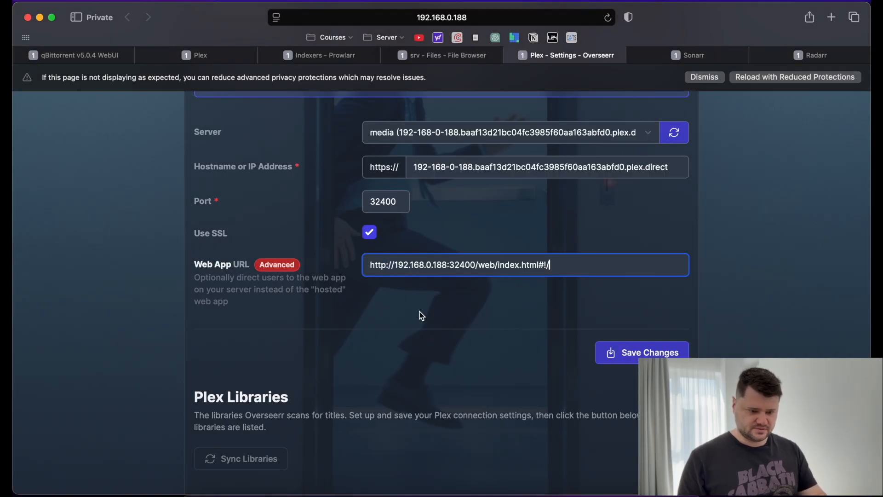
key("BackSpace")
key("BackSpace")
key("BackSpace")
key("BackSpace")
key("BackSpace")
key("BackSpace")
key("BackSpace")
key("BackSpace")
key("BackSpace")
key("BackSpace")
key("BackSpace")
key("BackSpace")
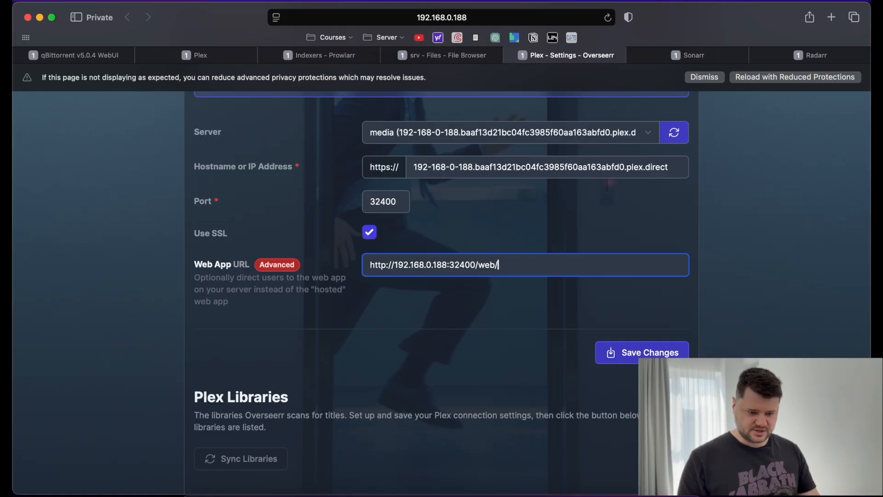
Save the Plex connection and enable the Movies and TV Shows libraries.
left_click(633, 352)
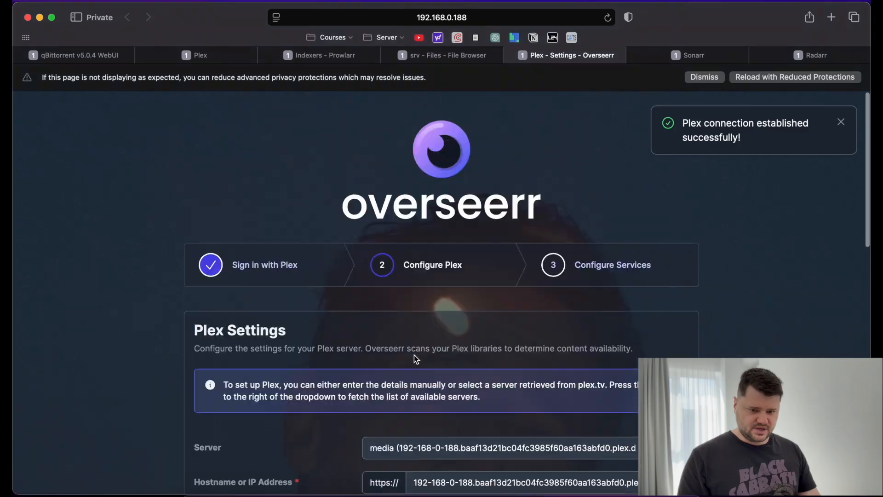
scroll(417, 359, "down", 10)
scroll(415, 359, "down", 4)
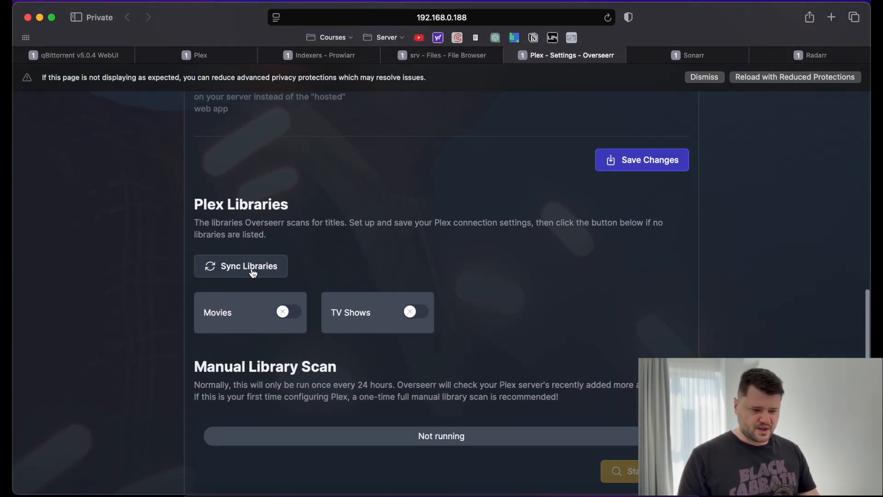
left_click(287, 311)
left_click(412, 312)
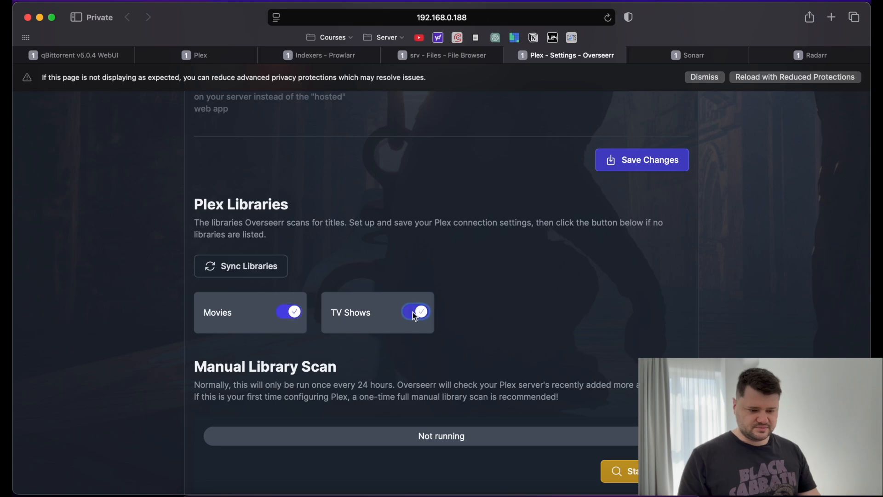
Start a full manual library scan.
scroll(567, 284, "down", 2)
scroll(539, 396, "down", 3)
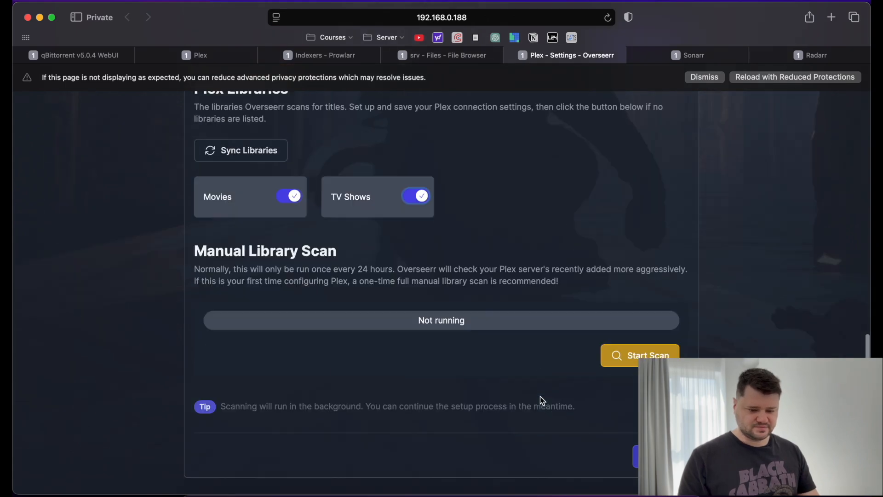
left_click(631, 350)
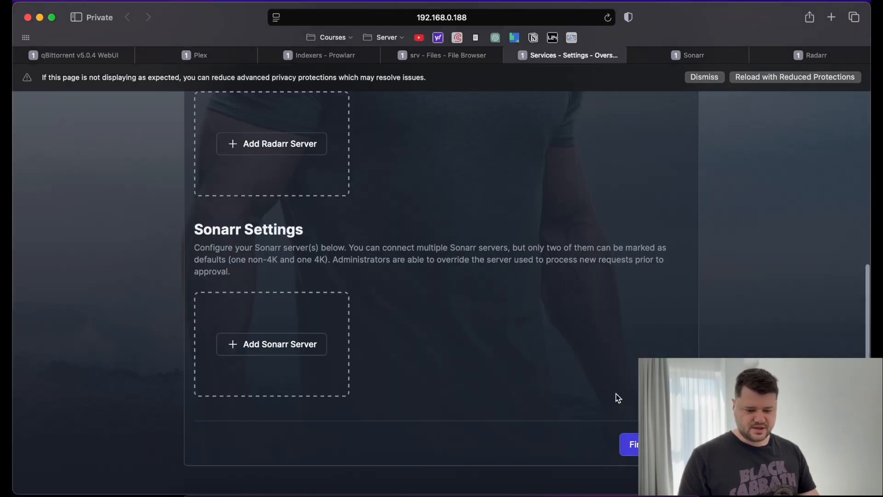
Begin adding a Radarr server under Configure Services.
scroll(500, 318, "up", 8)
scroll(500, 319, "down", 4)
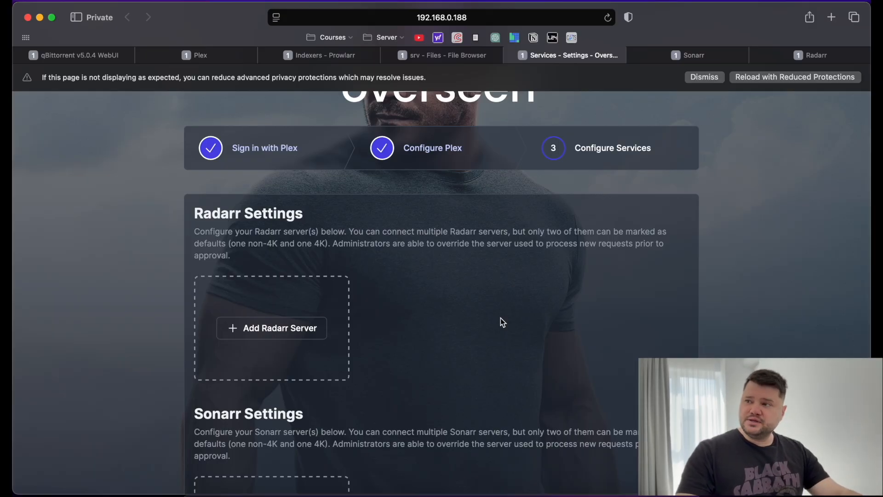
scroll(501, 318, "down", 2)
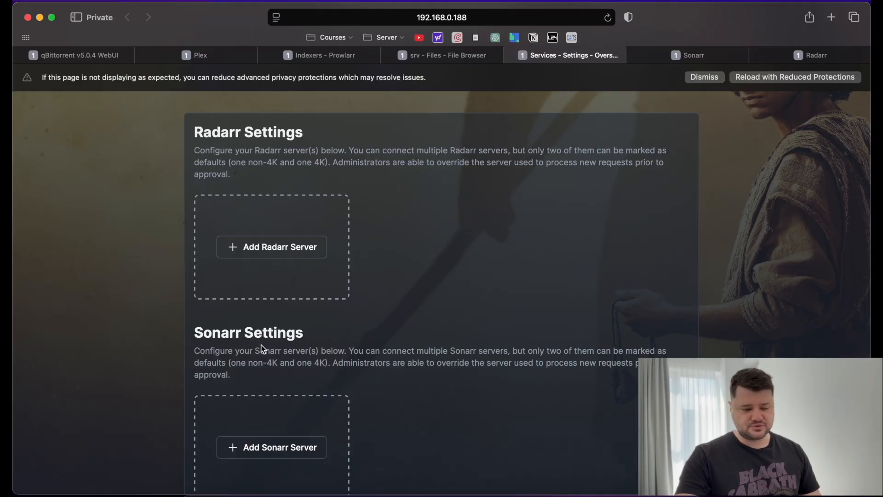
scroll(292, 363, "down", 1)
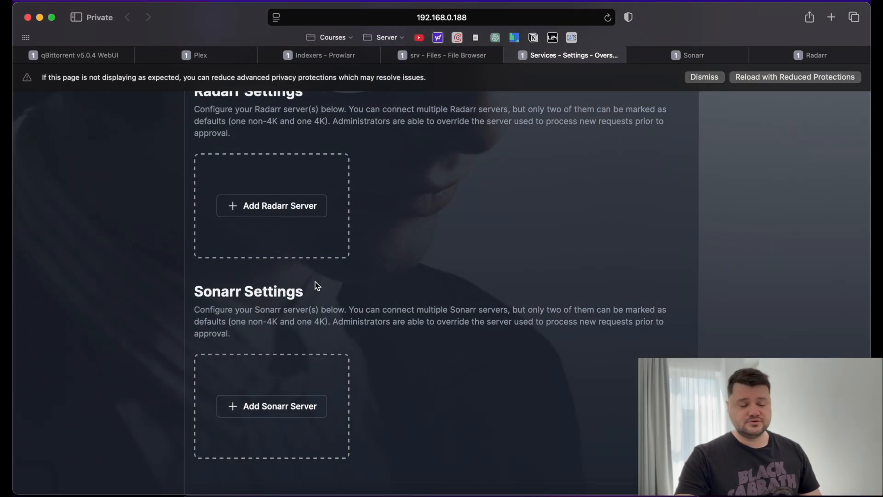
scroll(315, 282, "up", 3)
left_click(262, 309)
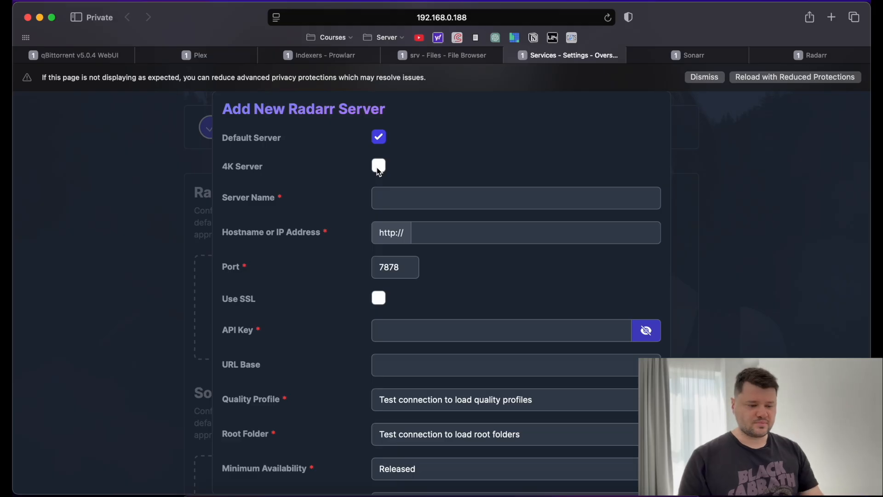
Name the new server 'Radarr' and copy Radarr's web address from its page.
left_click(410, 198)
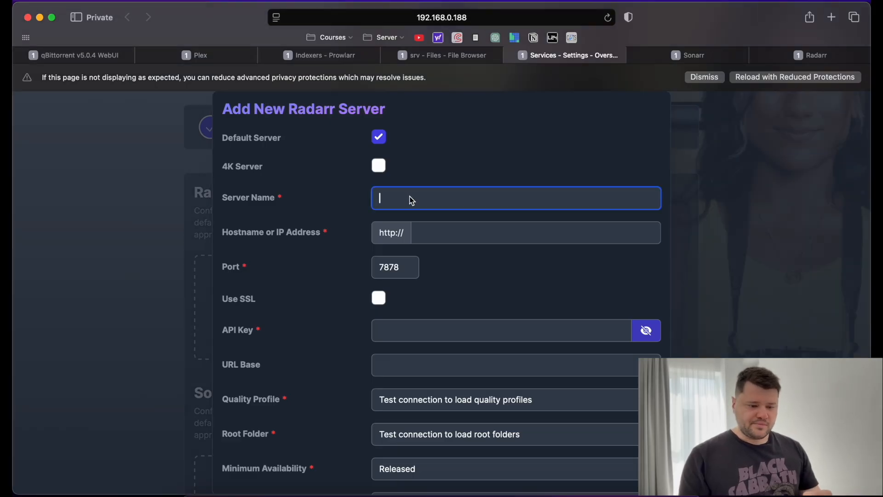
type("Radarr")
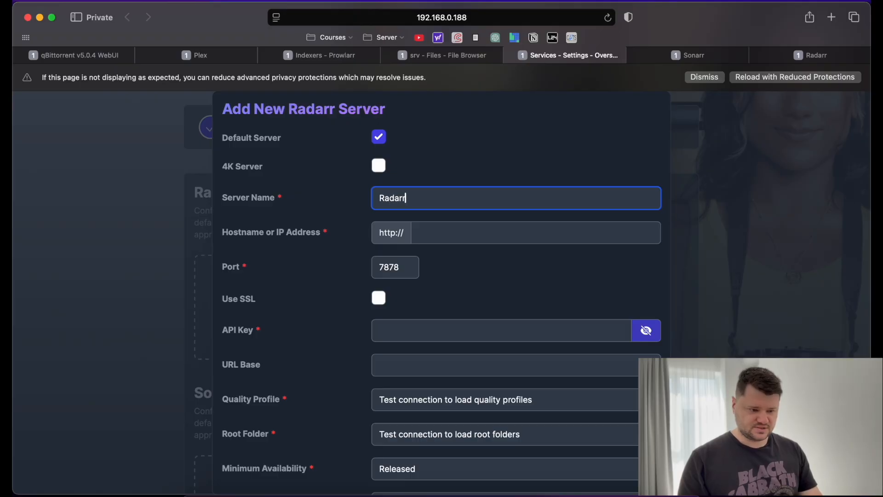
left_click(463, 232)
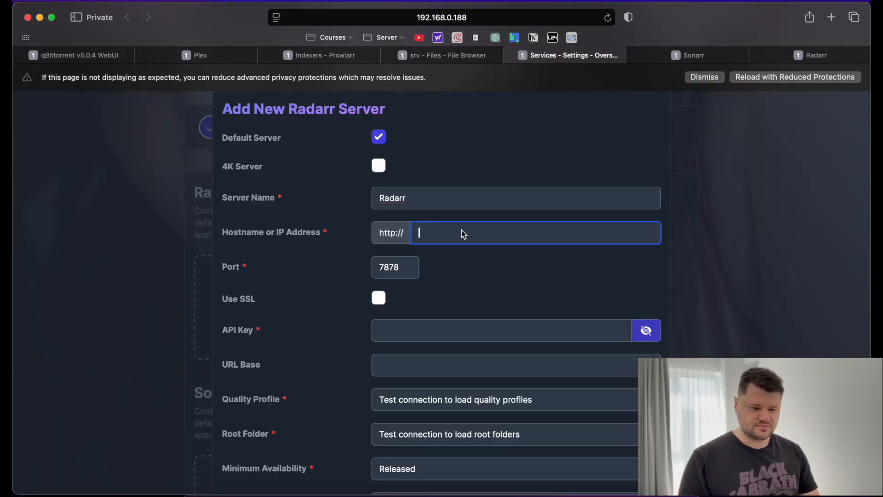
left_click(810, 54)
left_click(562, 19)
key("super+c")
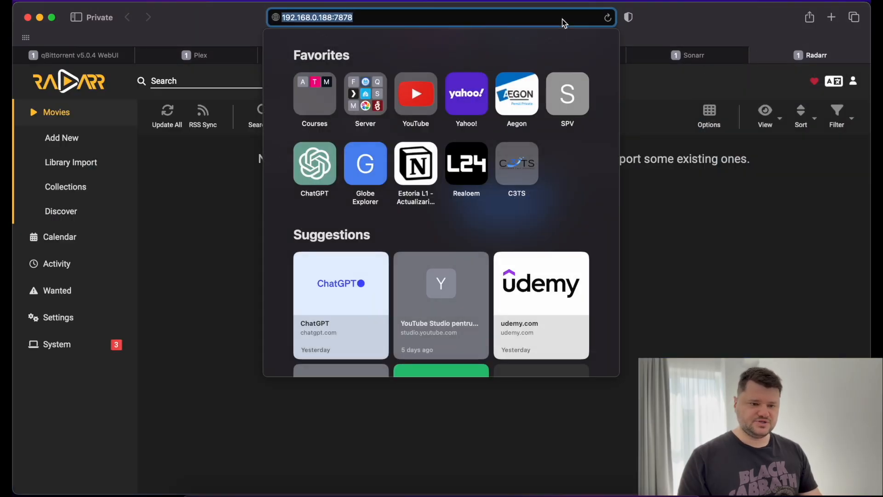
left_click(784, 203)
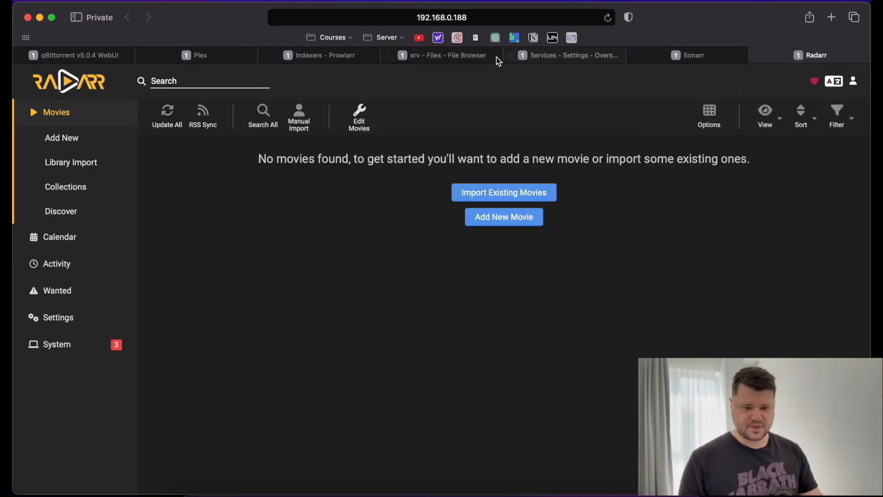
left_click(442, 57)
left_click(570, 58)
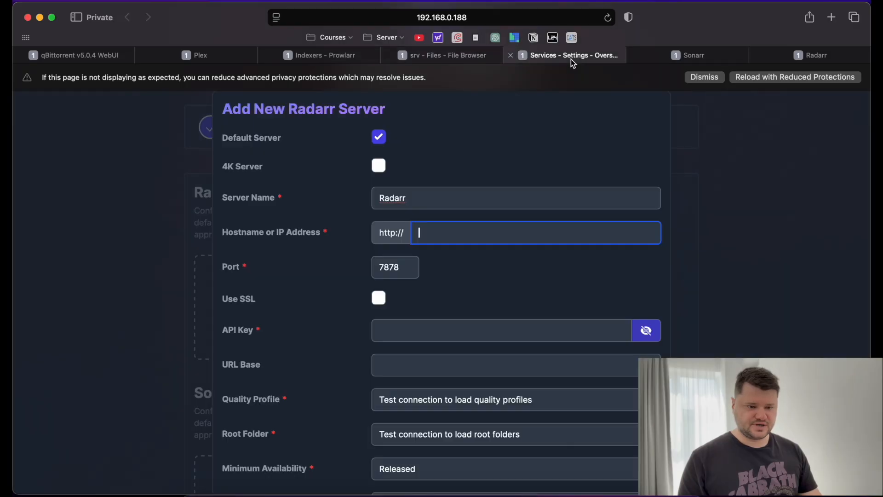
Paste the address as hostname, trimmed to 192.168.0.188, then return to Radarr.
key("super+v")
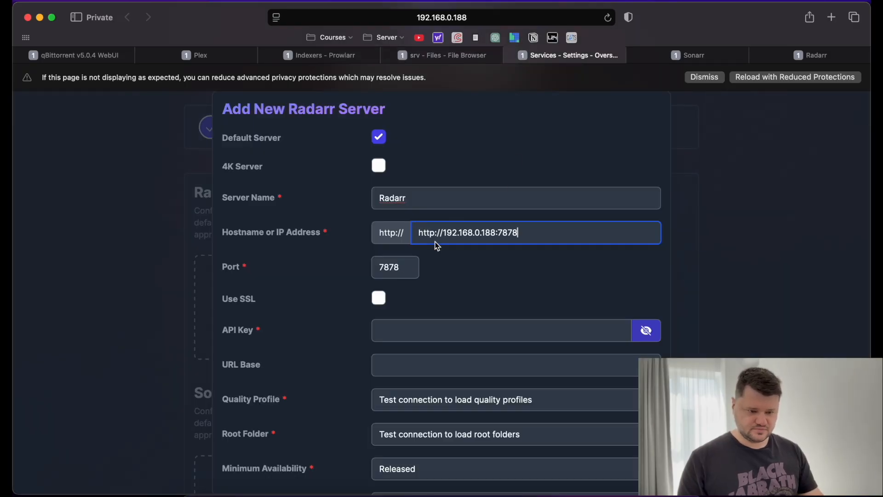
left_click_drag(443, 235, 404, 233)
key("BackSpace")
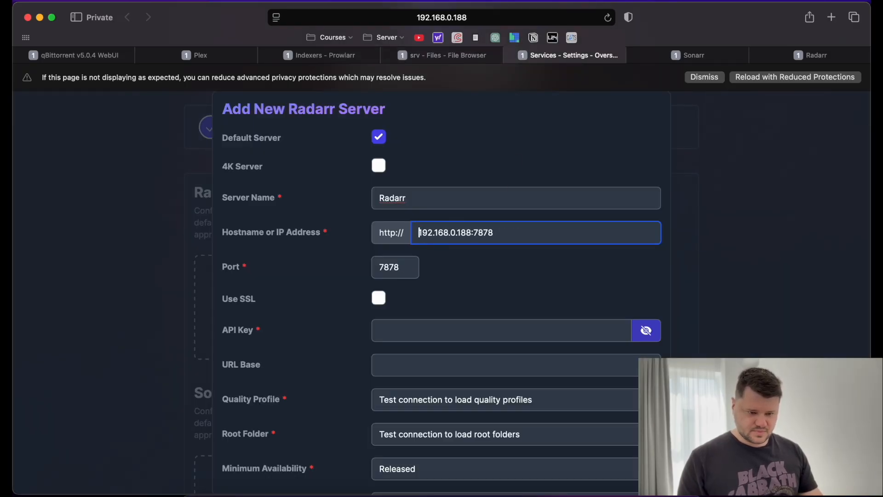
left_click(514, 234)
key("BackSpace")
key("BackSpace")
key("BackSpace")
key("BackSpace")
left_click(483, 258)
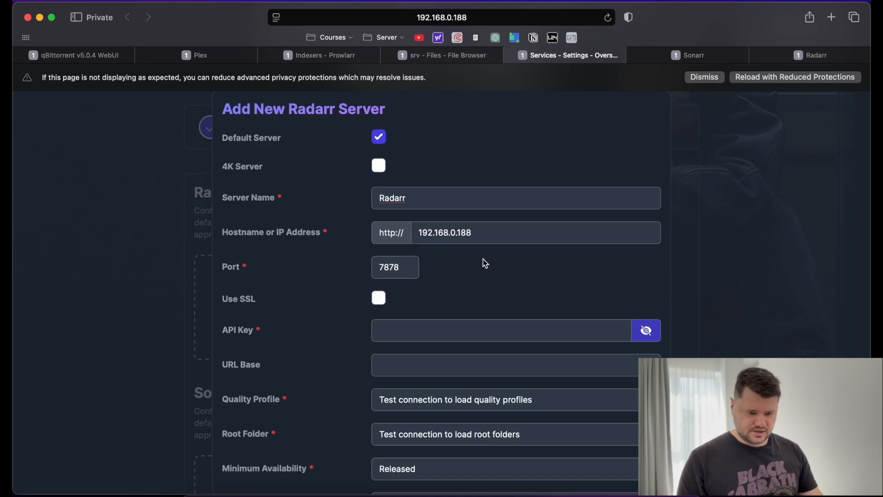
scroll(344, 274, "down", 3)
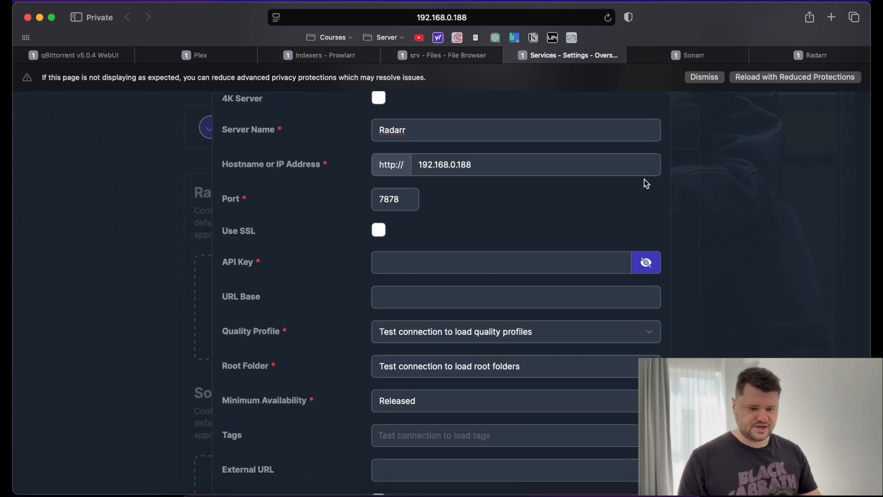
left_click(821, 56)
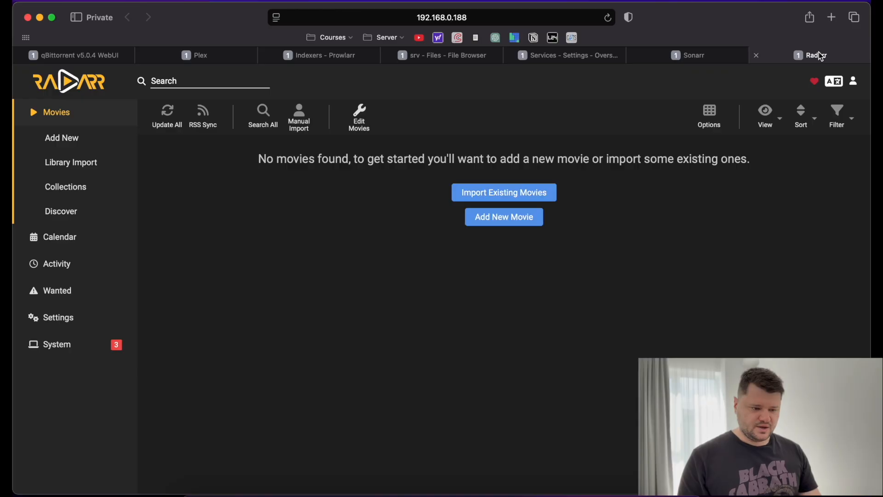
Go to Radarr's Settings > General page showing the API key.
left_click(52, 320)
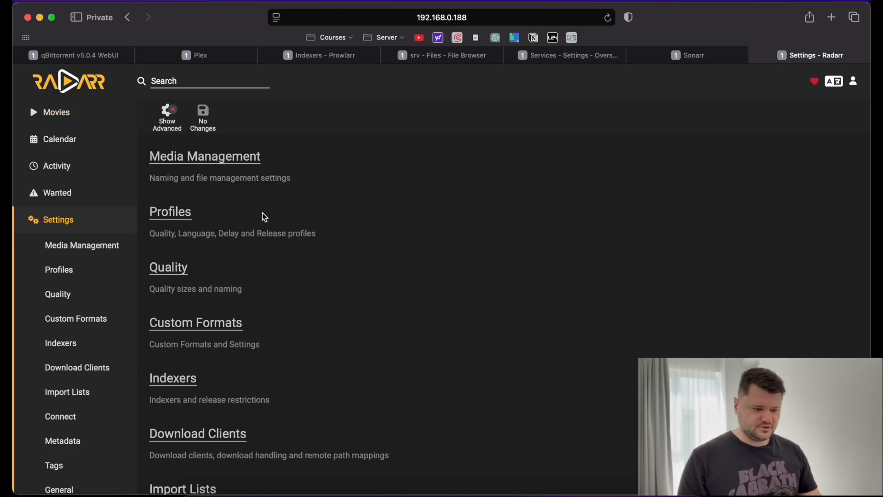
scroll(264, 217, "down", 10)
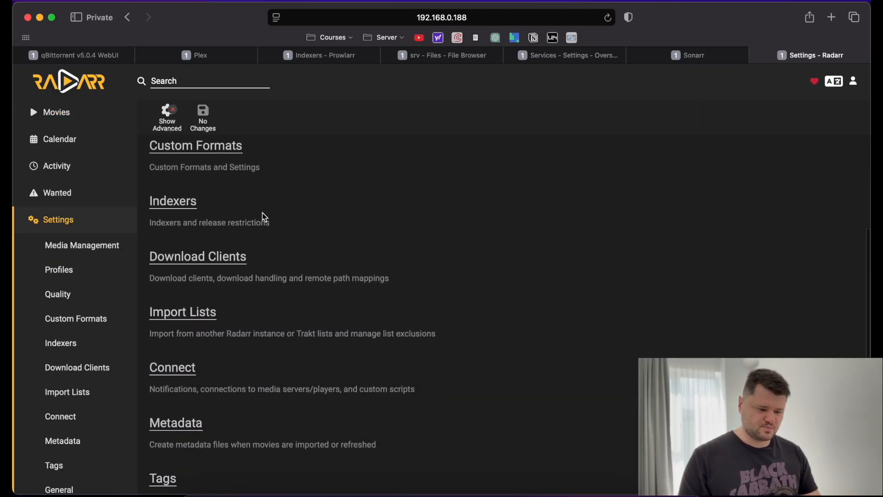
scroll(265, 217, "up", 6)
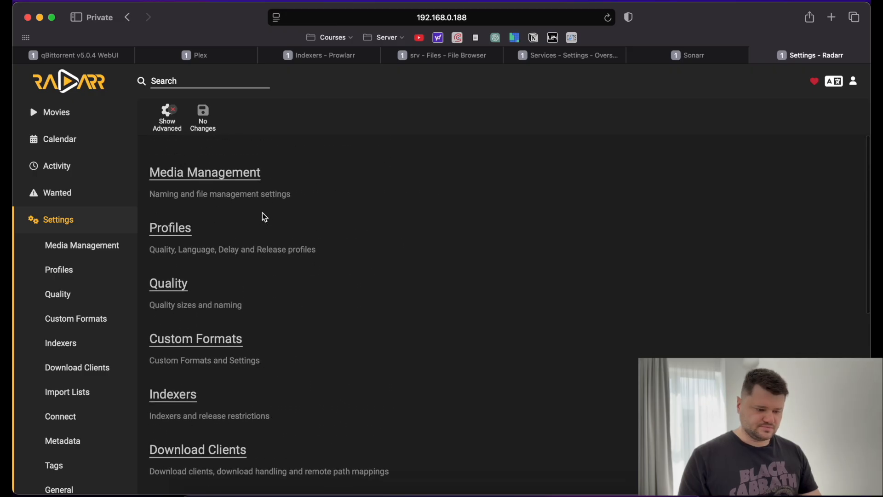
scroll(179, 270, "down", 7)
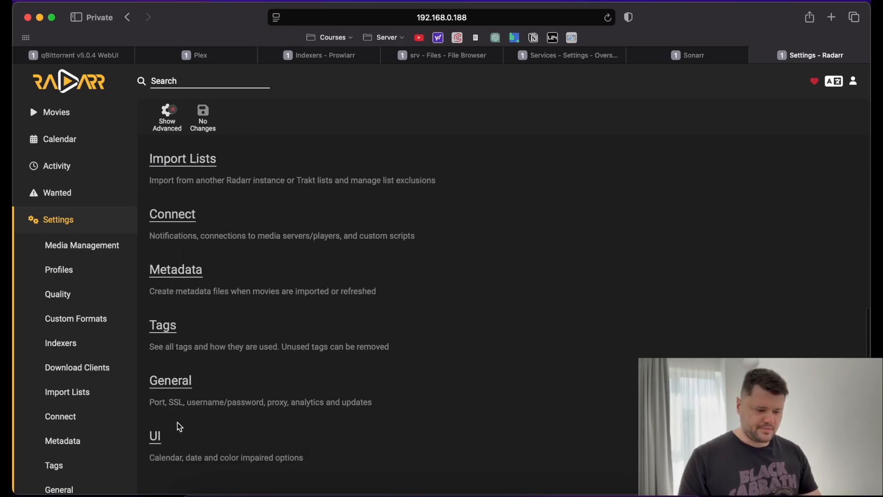
left_click(178, 385)
scroll(313, 294, "down", 5)
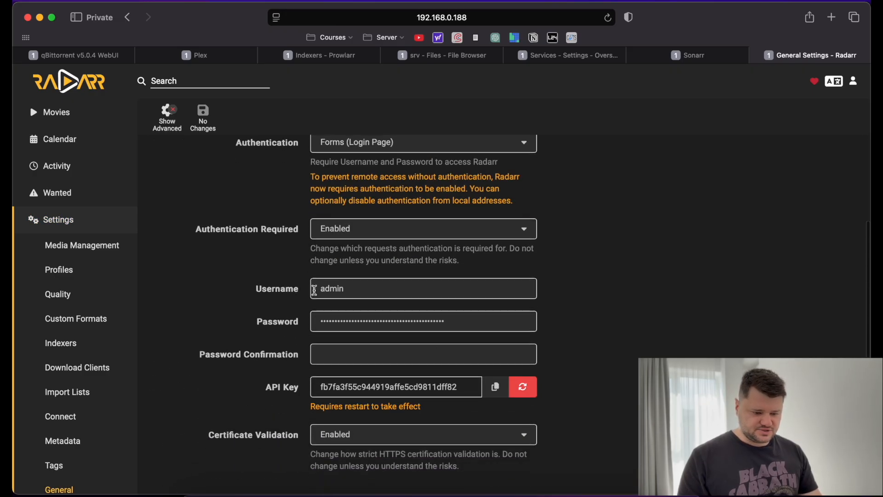
scroll(253, 302, "down", 3)
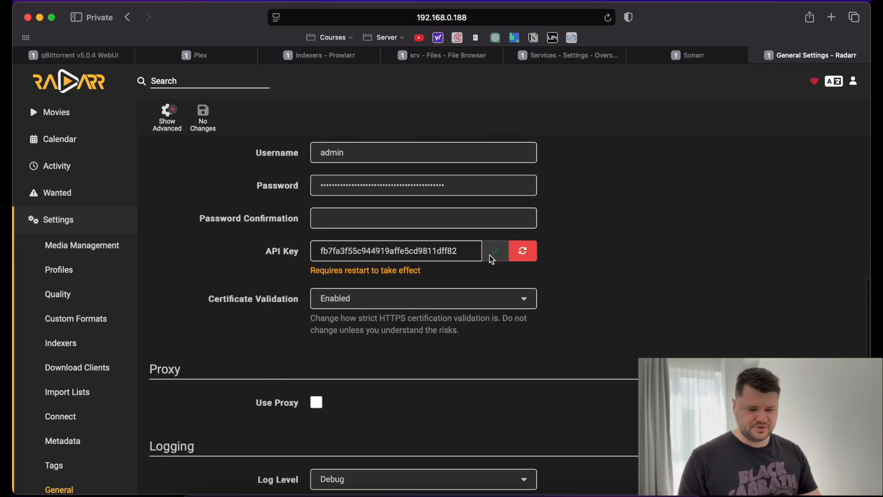
Paste Radarr's API key into the API Key field of Overseerr's Radarr server form.
left_click(453, 57)
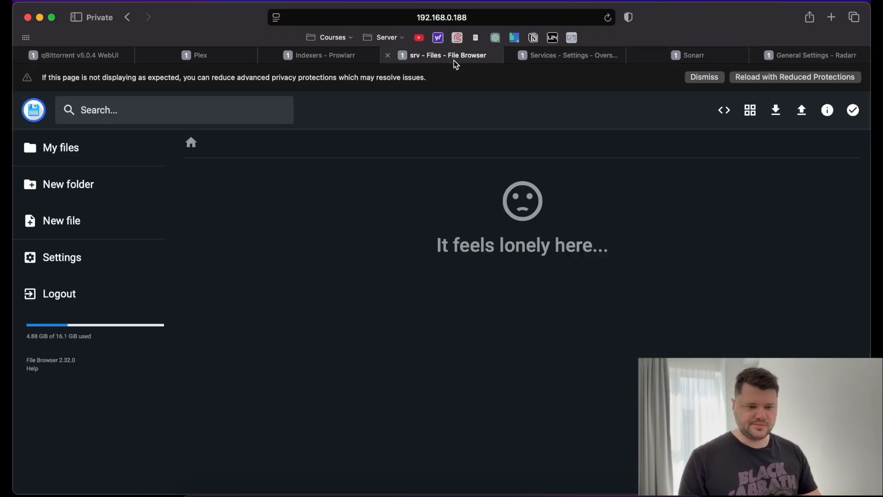
left_click(536, 59)
left_click(404, 263)
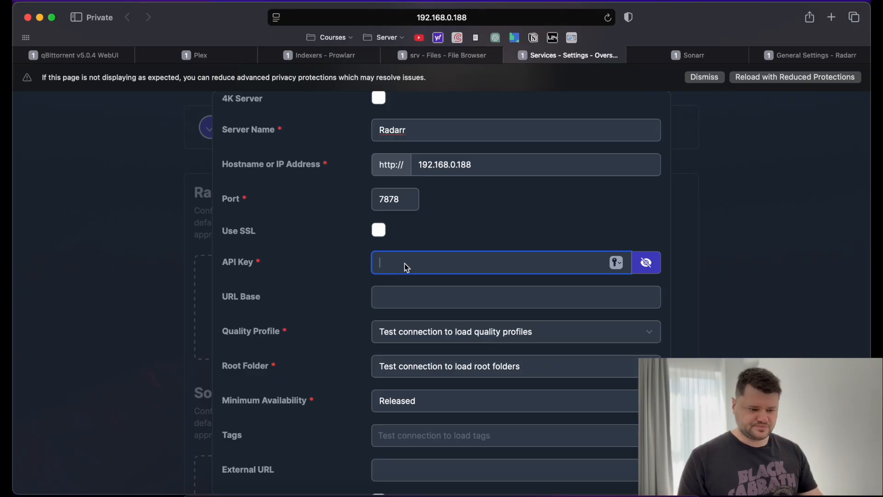
key("super+v")
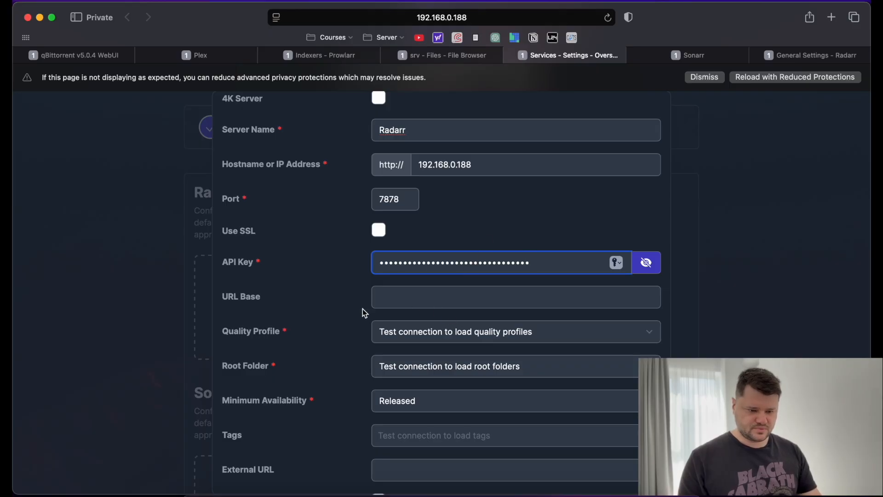
Test the Radarr connection using the pasted API key.
scroll(363, 308, "down", 3)
left_click(441, 261)
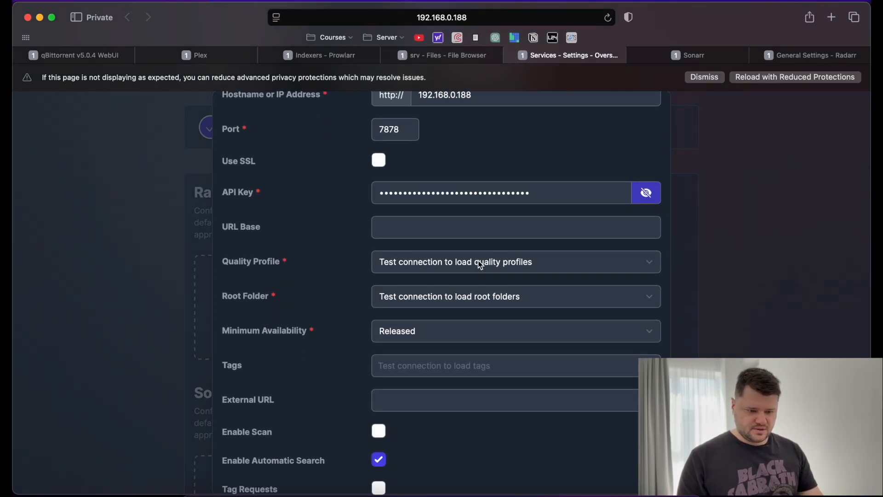
scroll(479, 260, "down", 3)
left_click(570, 473)
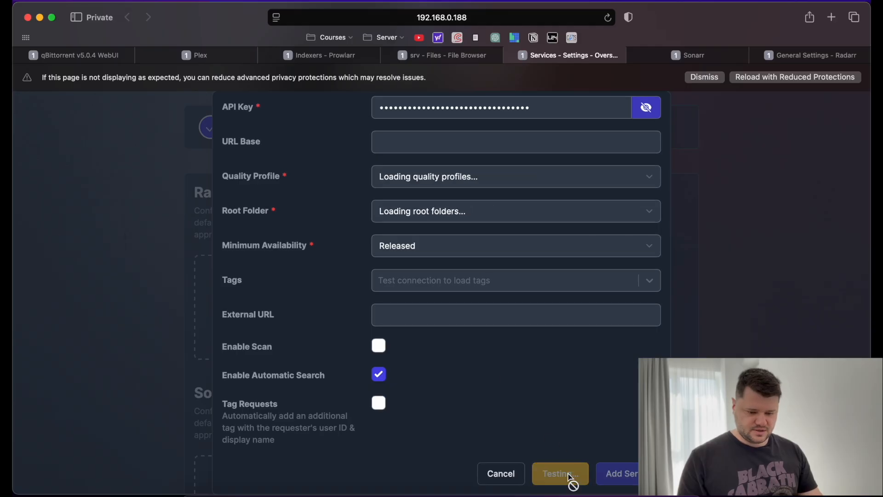
Review the Root Folder, Quality Profile and Minimum Availability options, keeping Released, then return to Radarr.
scroll(481, 402, "up", 2)
scroll(482, 406, "up", 1)
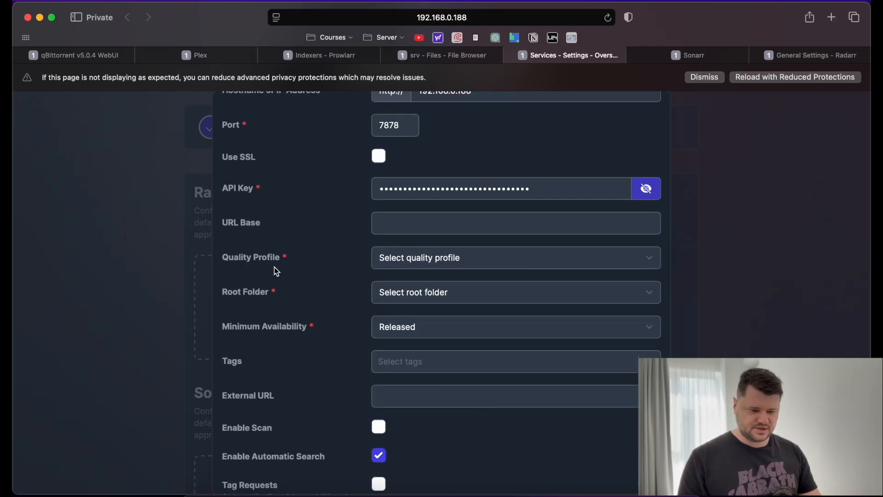
left_click(433, 297)
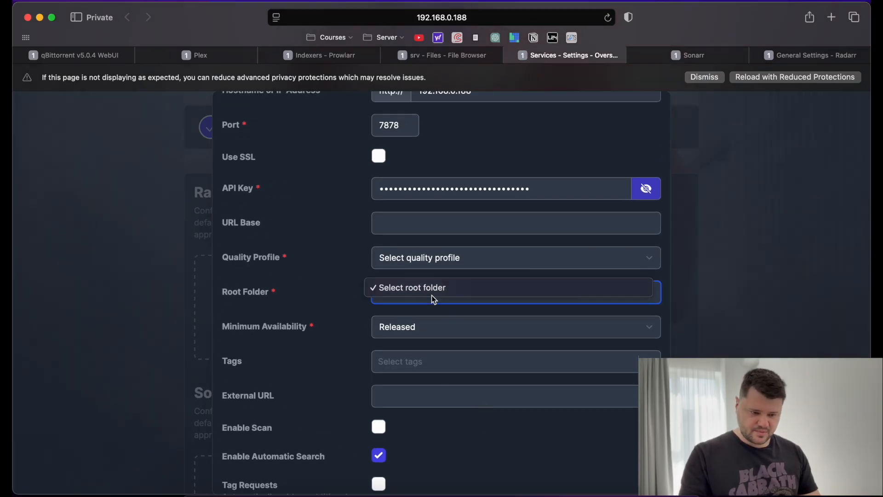
left_click(432, 289)
scroll(332, 272, "up", 1)
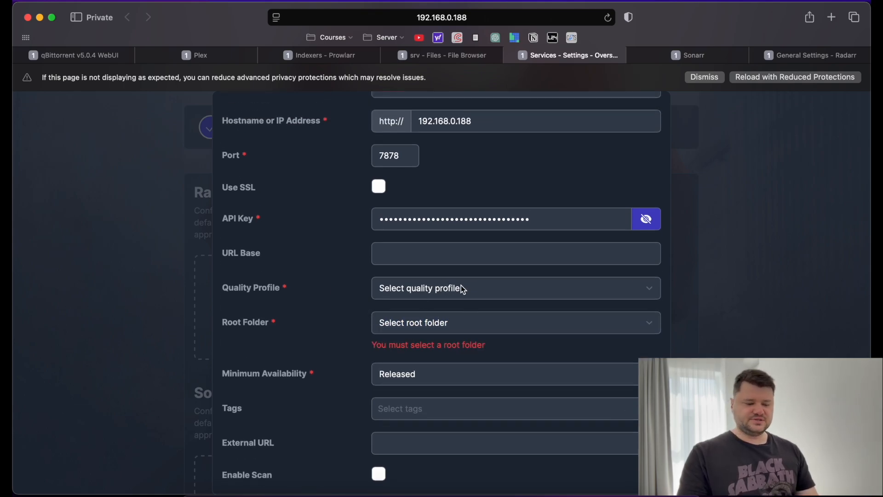
left_click(463, 288)
left_click(342, 283)
scroll(342, 284, "down", 4)
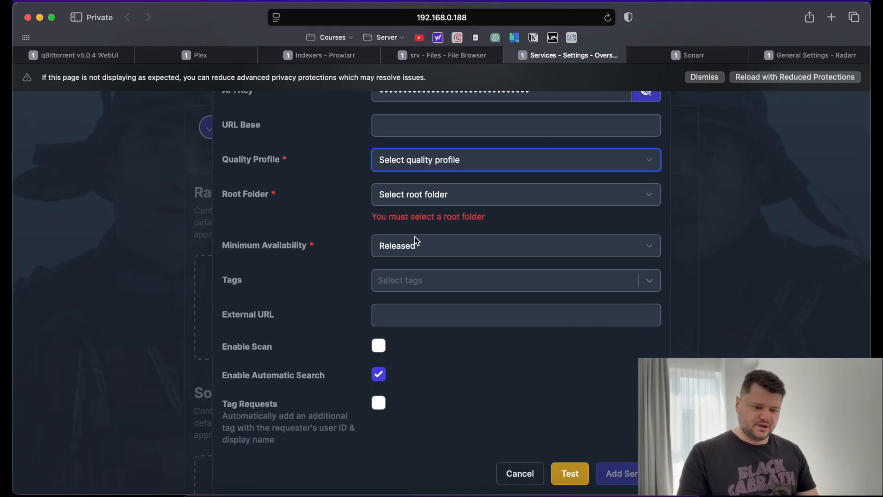
left_click(416, 242)
left_click(336, 274)
scroll(336, 273, "up", 5)
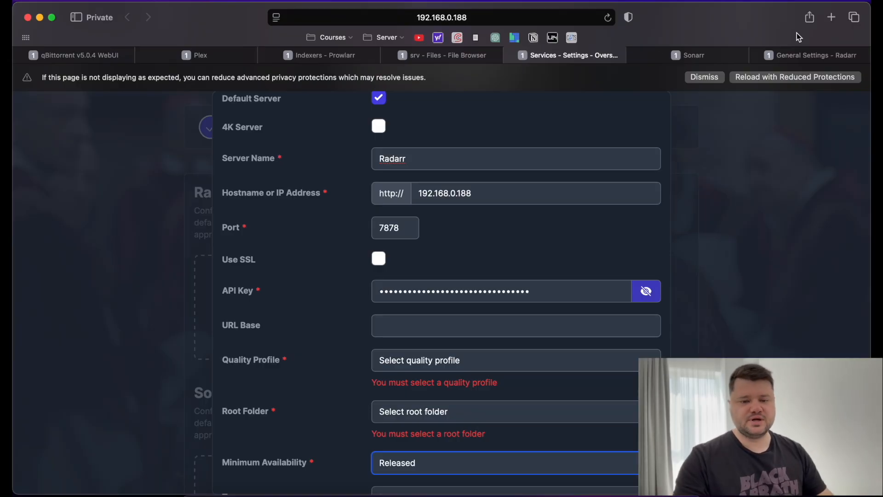
left_click(811, 55)
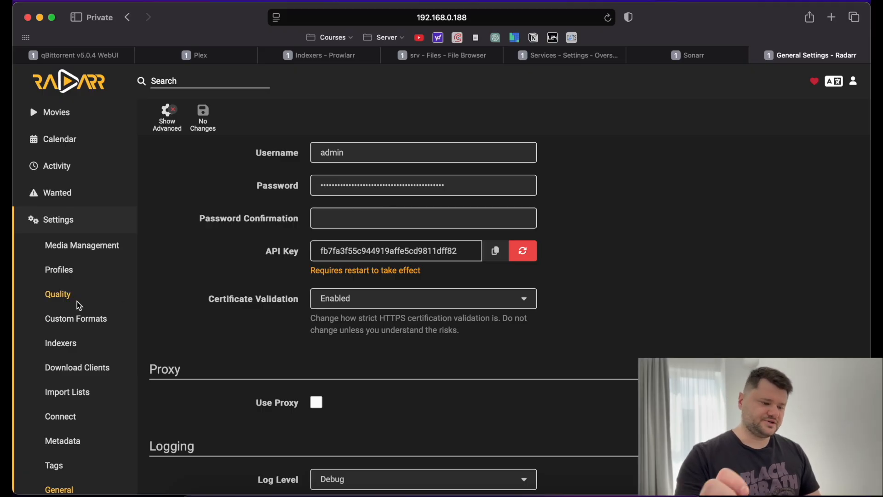
In Settings > Profiles, delete the HD - 720p/1080p and HD-720p profiles.
left_click(59, 272)
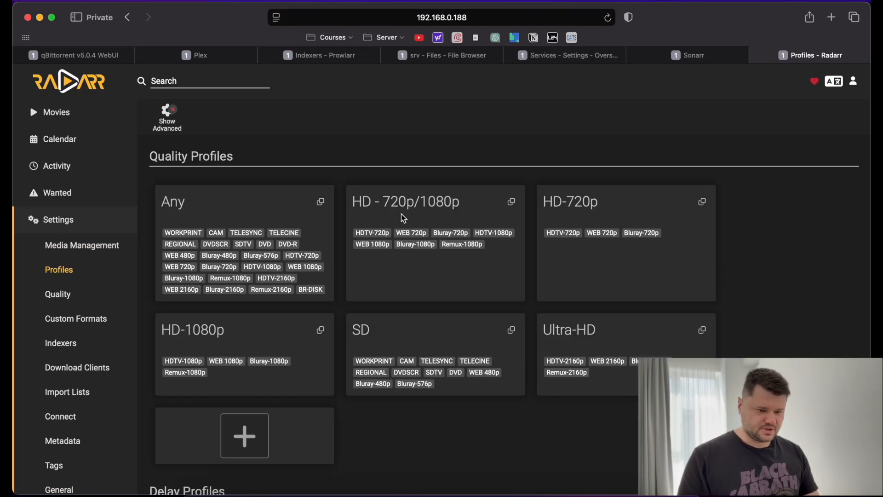
left_click(425, 283)
scroll(427, 285, "down", 2)
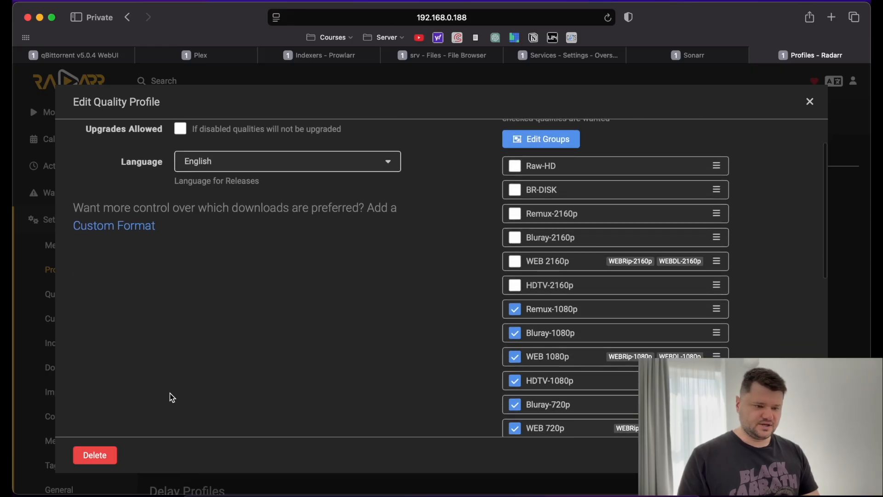
left_click(109, 451)
left_click(610, 319)
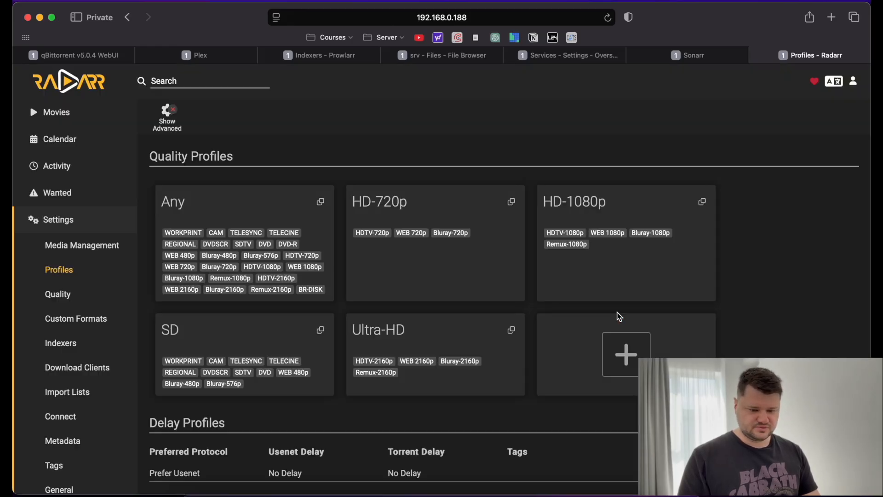
left_click(436, 256)
left_click(92, 459)
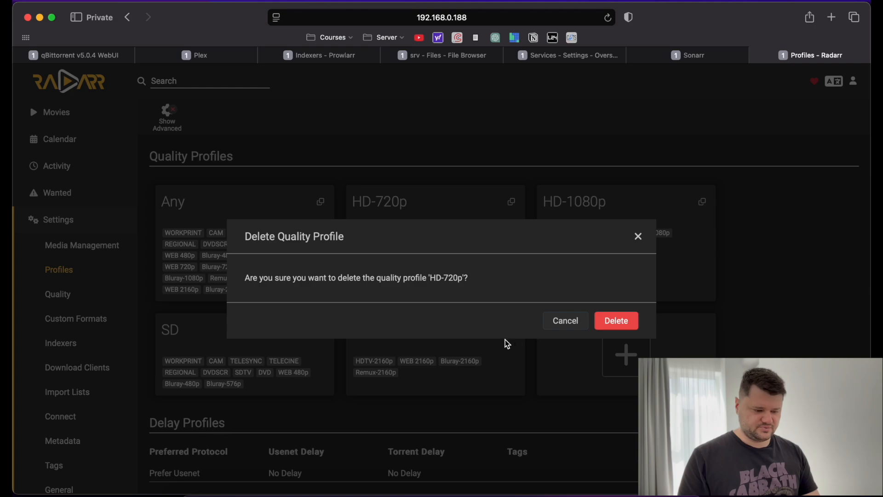
left_click(600, 322)
Delete the HD-1080p, SD and Ultra-HD profiles, then open the Any profile.
left_click(487, 293)
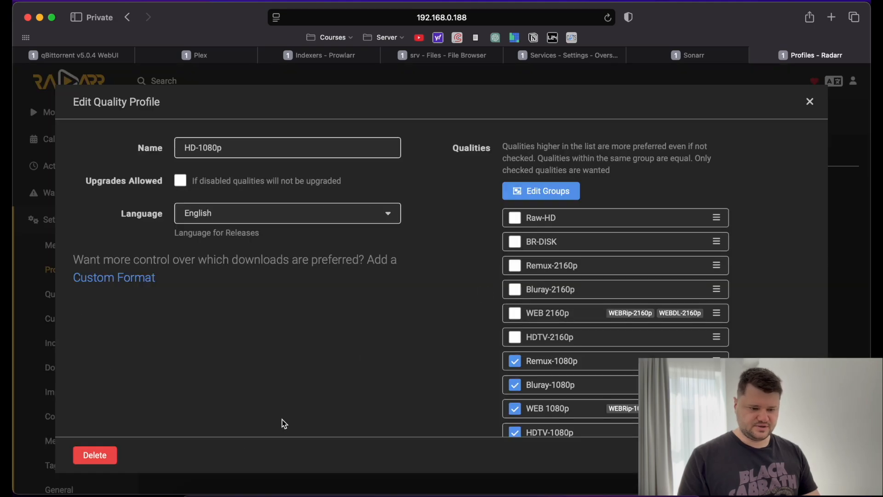
left_click(102, 458)
left_click(627, 319)
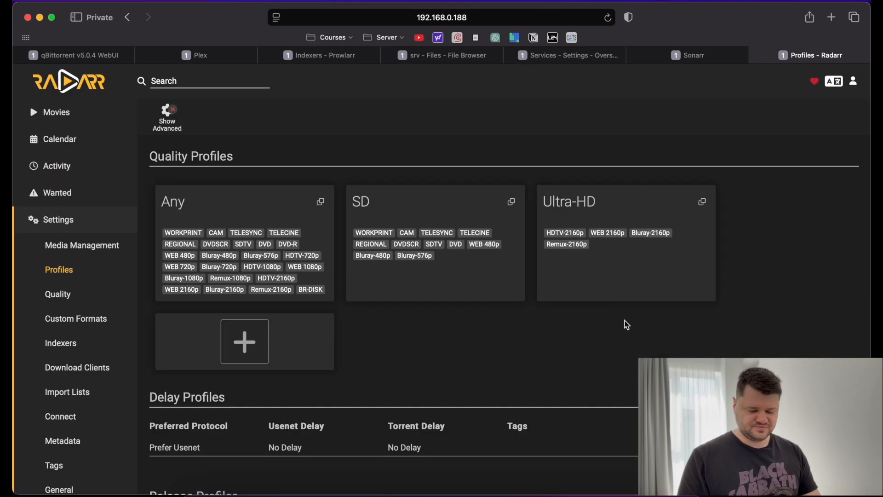
left_click(469, 287)
left_click(102, 458)
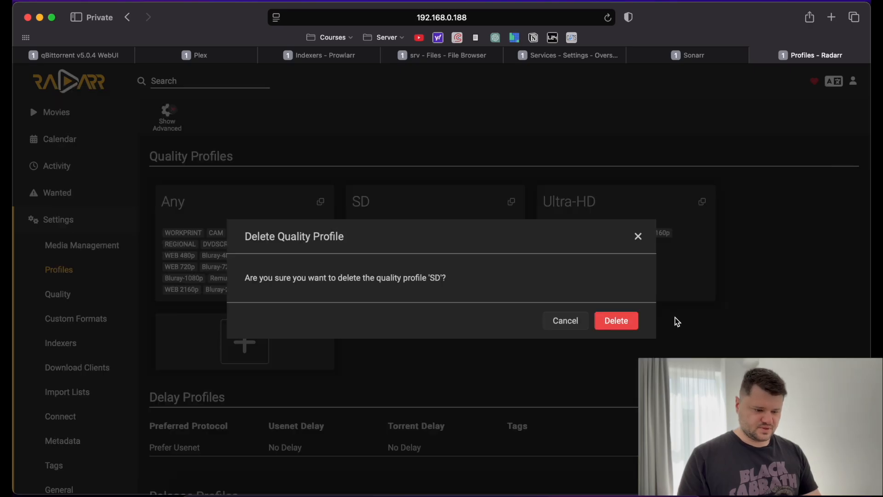
left_click(622, 322)
left_click(466, 290)
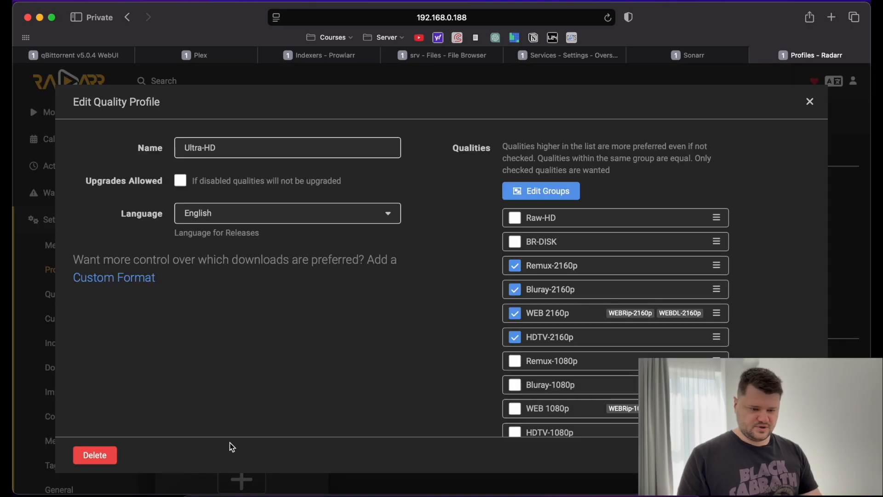
left_click(100, 464)
left_click(637, 319)
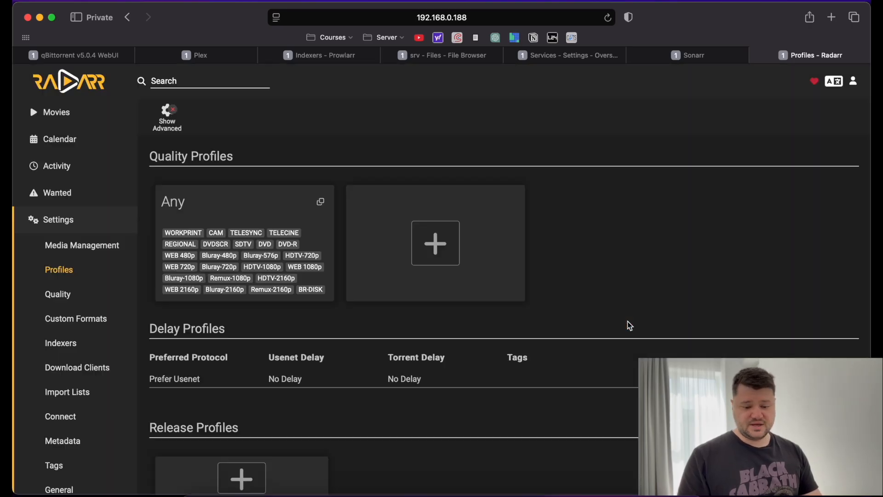
left_click(230, 252)
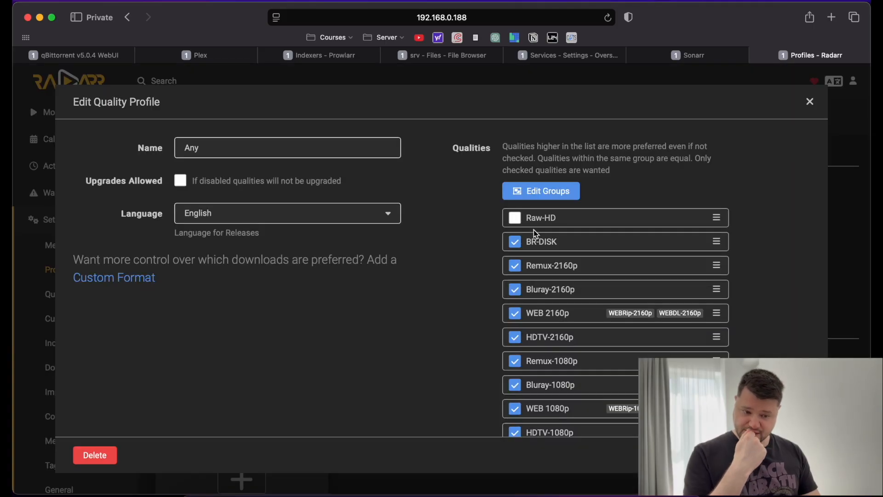
Uncheck BR-DISK and the 2160p and 1080p qualities, plus Bluray-720p and WEB 720p.
scroll(578, 307, "down", 10)
scroll(577, 307, "up", 10)
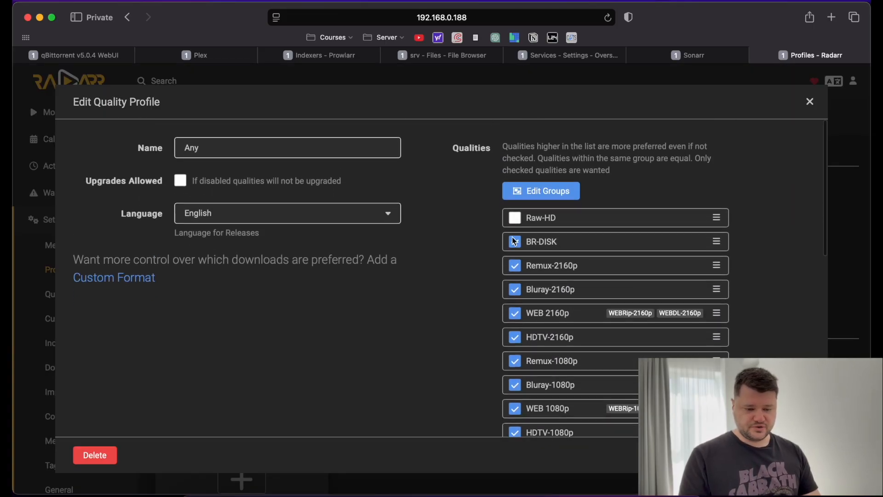
left_click(514, 241)
left_click(516, 267)
left_click(517, 289)
scroll(517, 290, "down", 2)
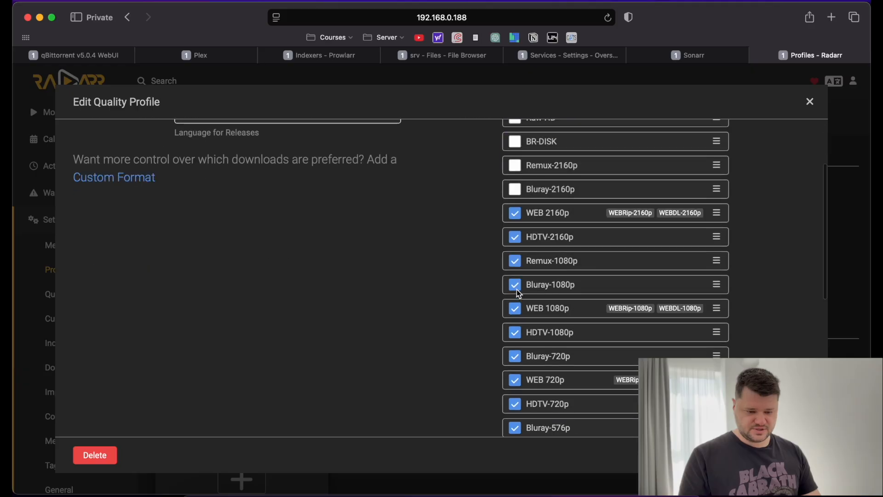
left_click(515, 213)
left_click(516, 237)
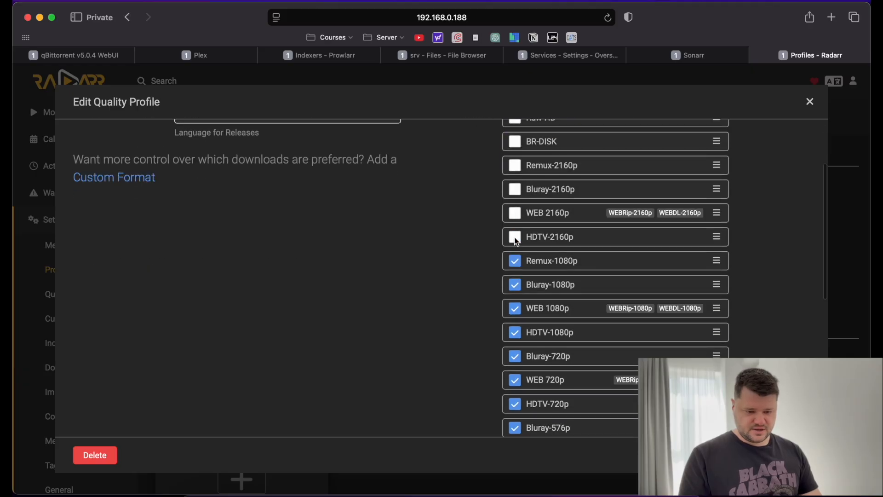
left_click(516, 260)
left_click(516, 284)
left_click(516, 308)
left_click(515, 332)
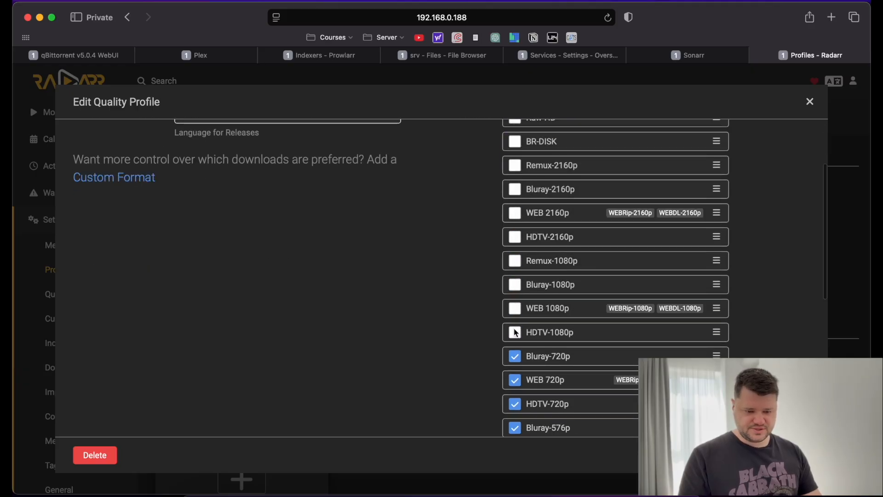
left_click(515, 356)
left_click(515, 380)
Uncheck HDTV-720p and everything lower, from Bluray-576p and DVD down through CAM and WORKPRINT.
scroll(516, 368, "down", 2)
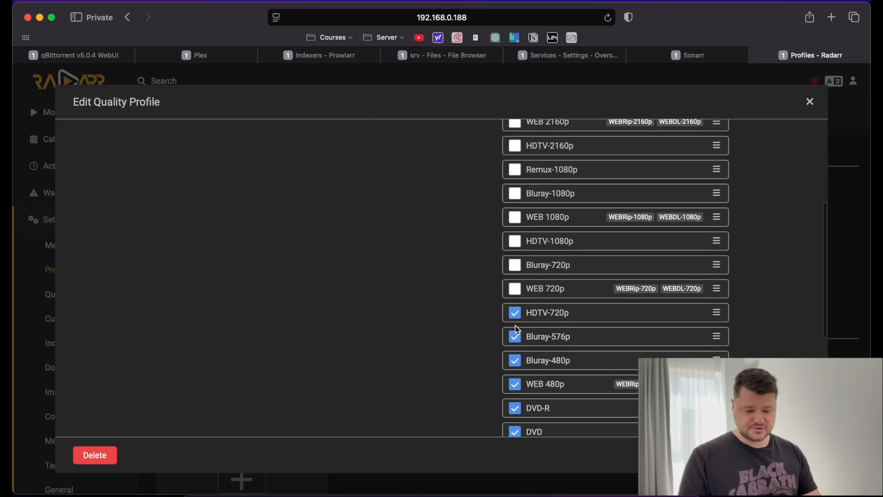
left_click(515, 313)
left_click(515, 336)
left_click(515, 360)
scroll(515, 357, "down", 1)
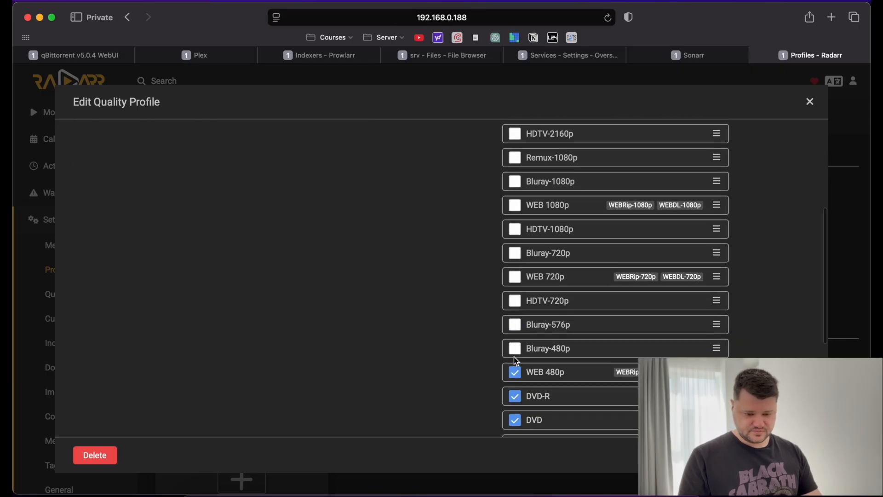
scroll(515, 359, "down", 2)
left_click(515, 289)
left_click(515, 312)
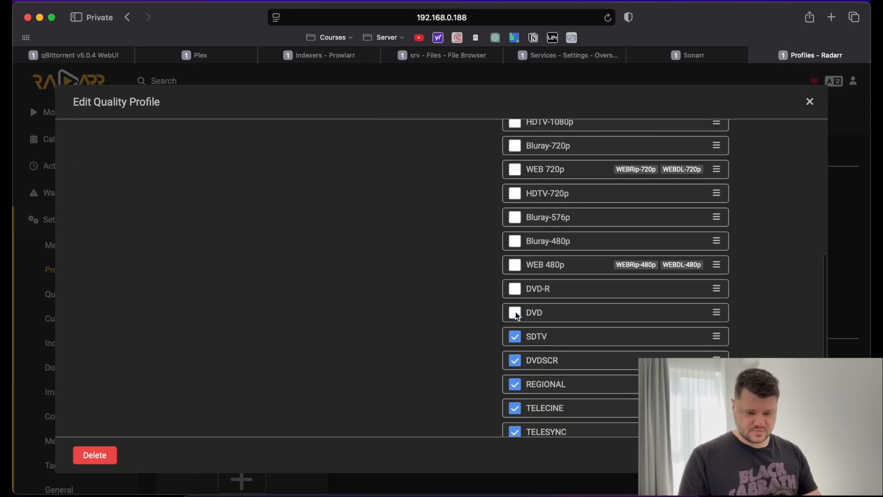
left_click(515, 336)
left_click(515, 361)
left_click(515, 384)
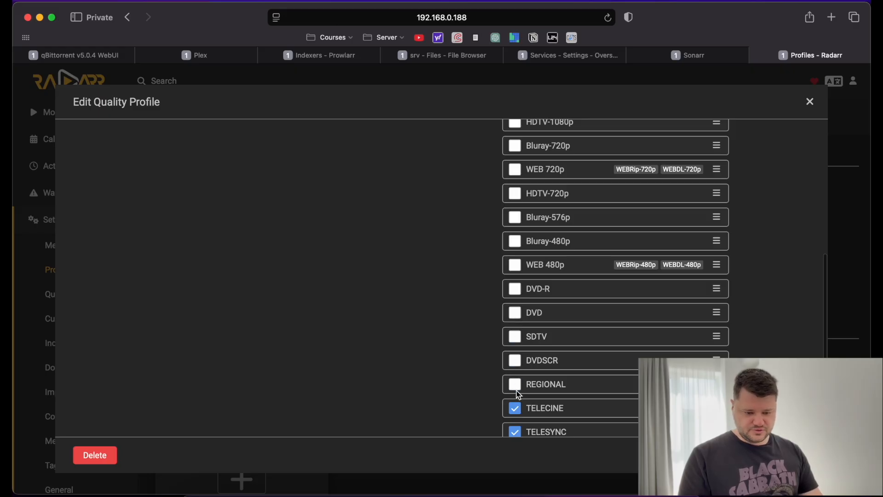
left_click(514, 409)
scroll(515, 415, "down", 2)
left_click(514, 323)
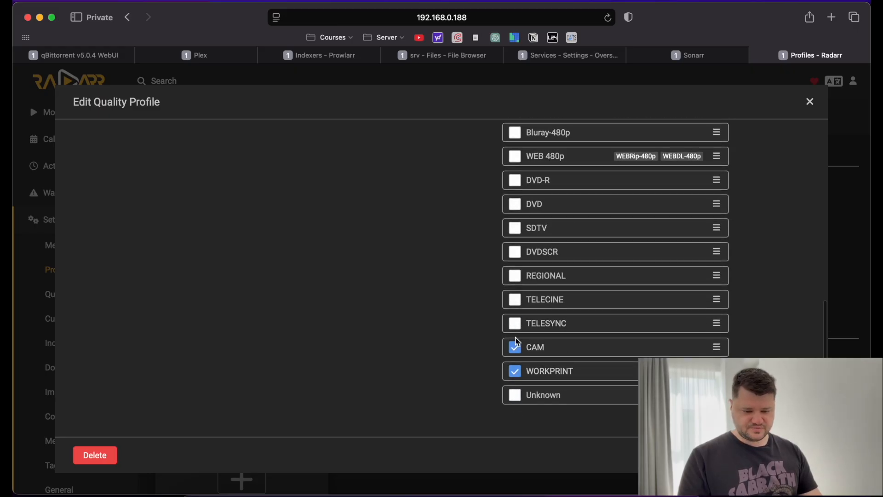
left_click(514, 347)
left_click(515, 371)
scroll(678, 231, "up", 10)
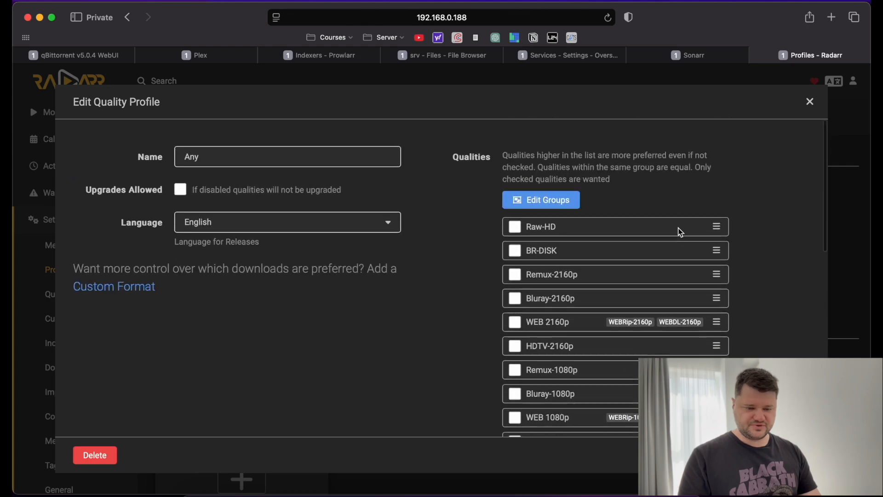
scroll(679, 231, "down", 2)
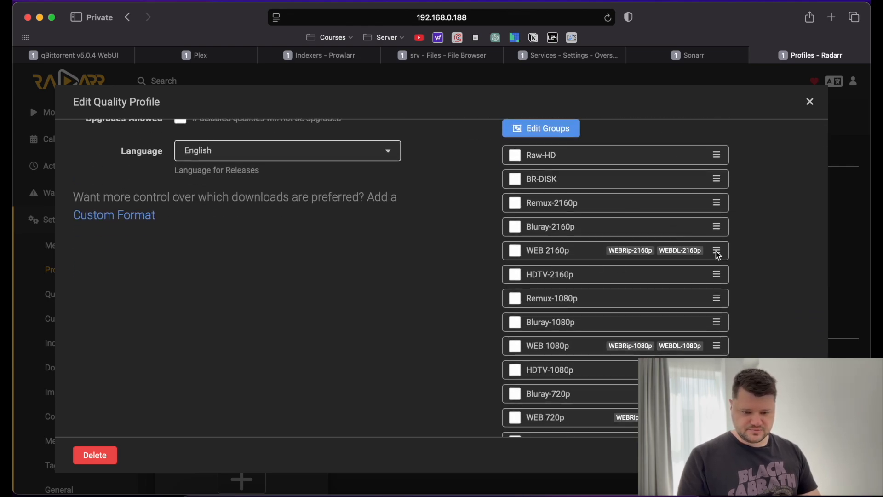
Move WEB 2160p, HDTV-2160p and Bluray-2160p to the top of the qualities list.
left_click_drag(717, 251, 716, 153)
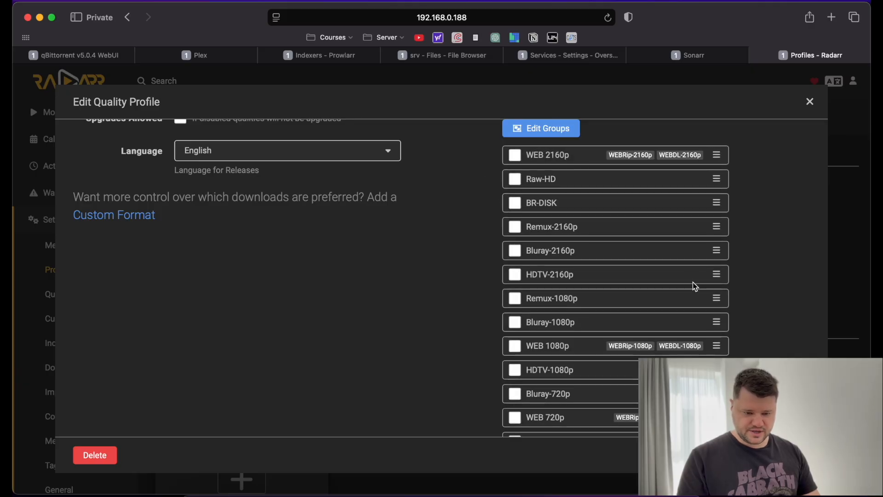
left_click_drag(716, 274, 709, 177)
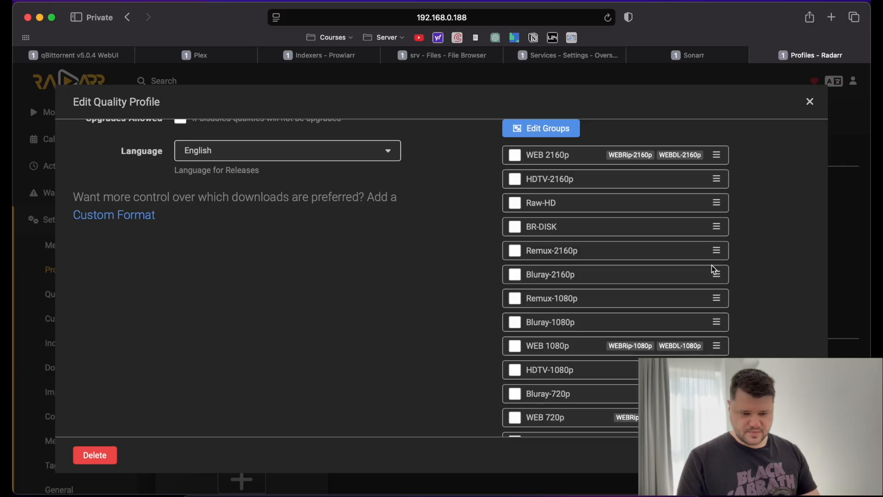
left_click_drag(716, 274, 705, 198)
scroll(514, 301, "down", 1)
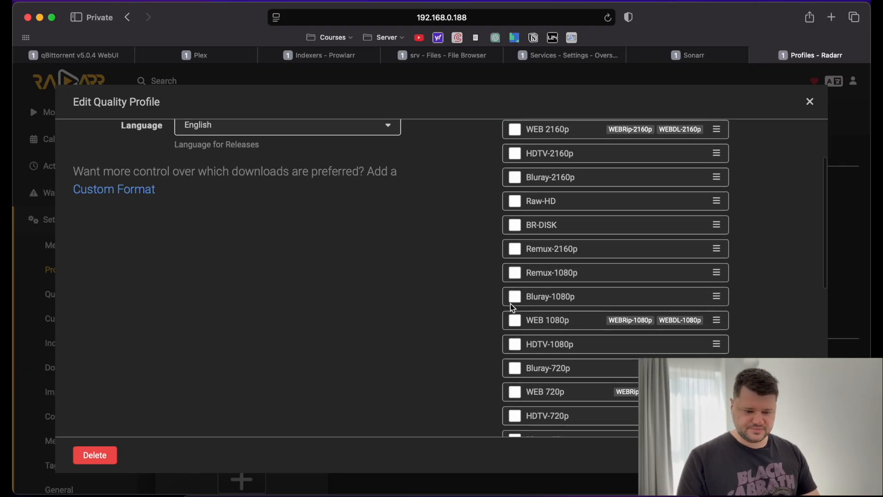
scroll(469, 342, "down", 3)
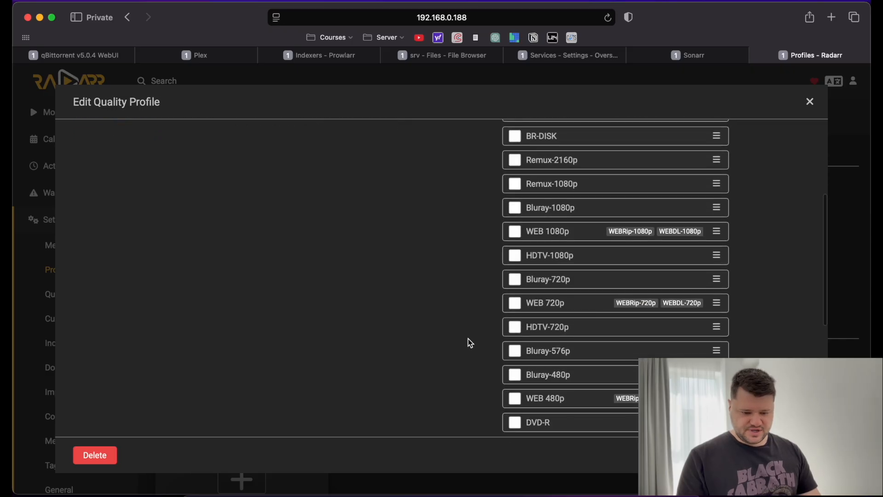
scroll(468, 341, "up", 4)
scroll(503, 303, "up", 2)
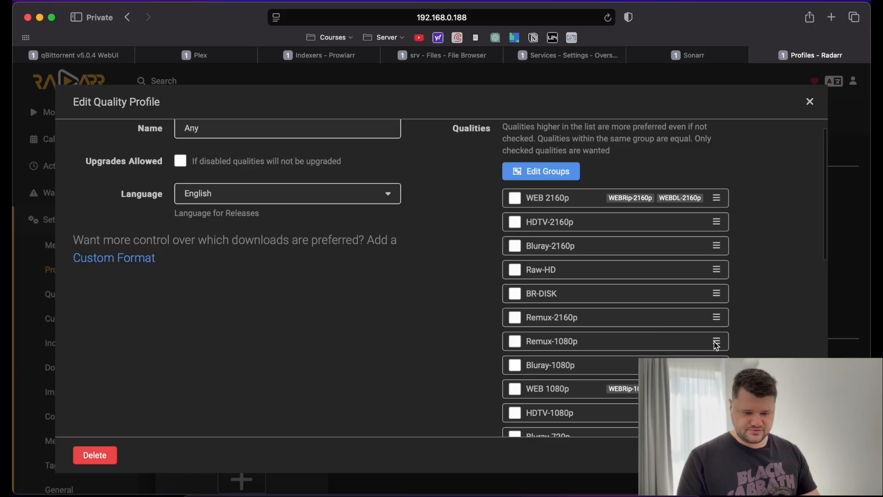
scroll(717, 344, "down", 6)
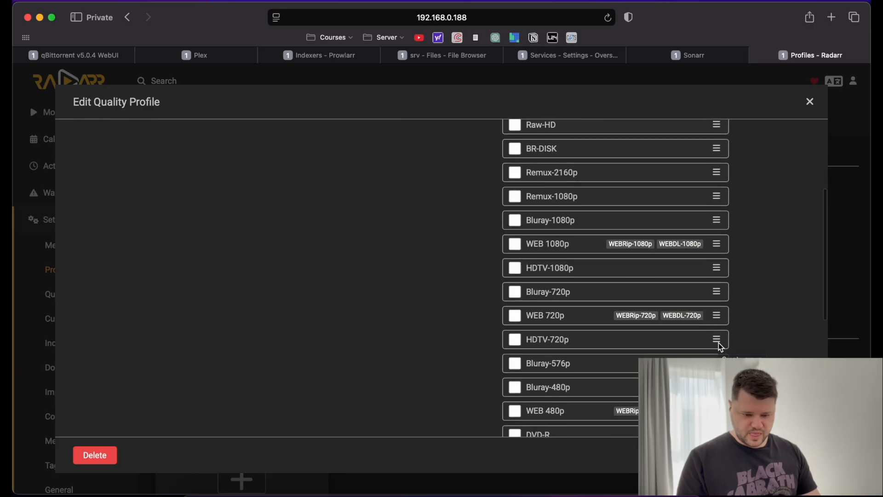
scroll(663, 314, "down", 1)
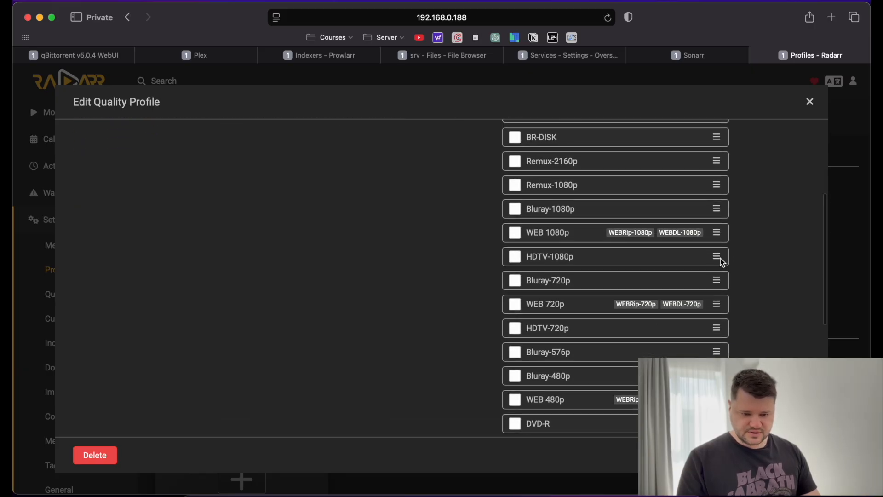
Place WEB 1080p, HDTV-1080p and Bluray-1080p directly below the 2160p qualities.
left_click_drag(720, 258, 715, 149)
scroll(716, 148, "up", 5)
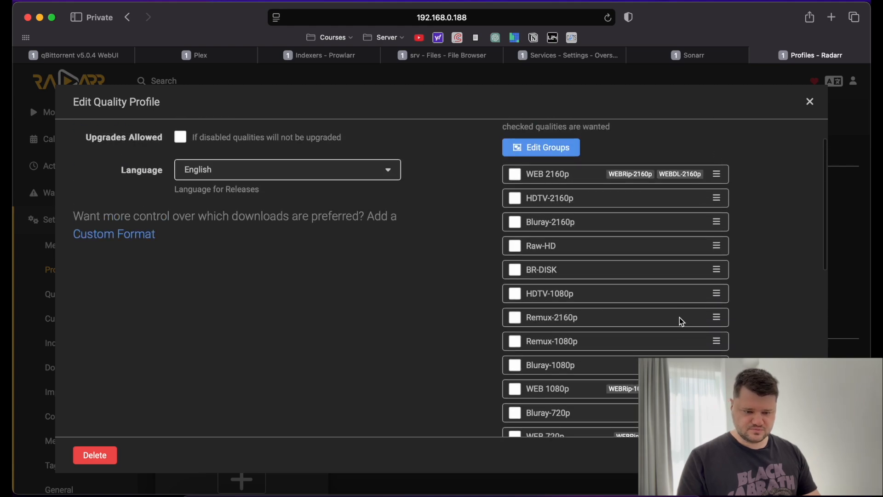
left_click_drag(719, 296, 715, 240)
scroll(611, 337, "down", 3)
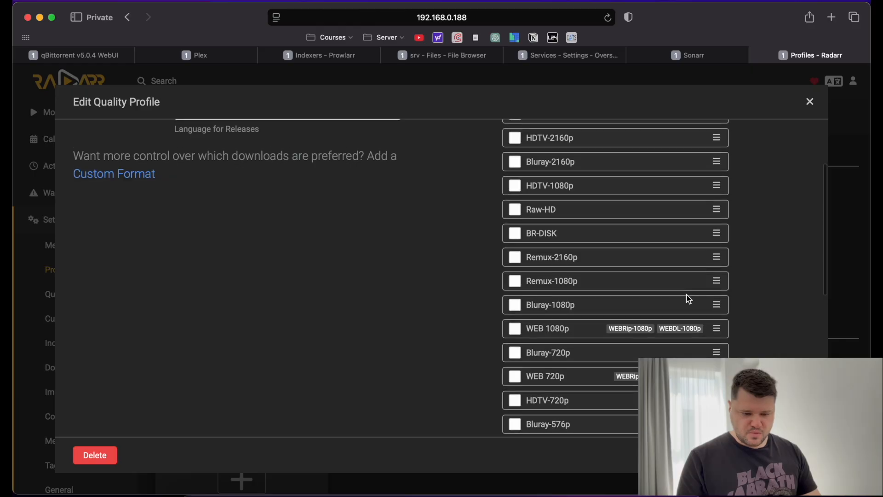
scroll(686, 295, "up", 3)
left_click_drag(716, 360, 712, 257)
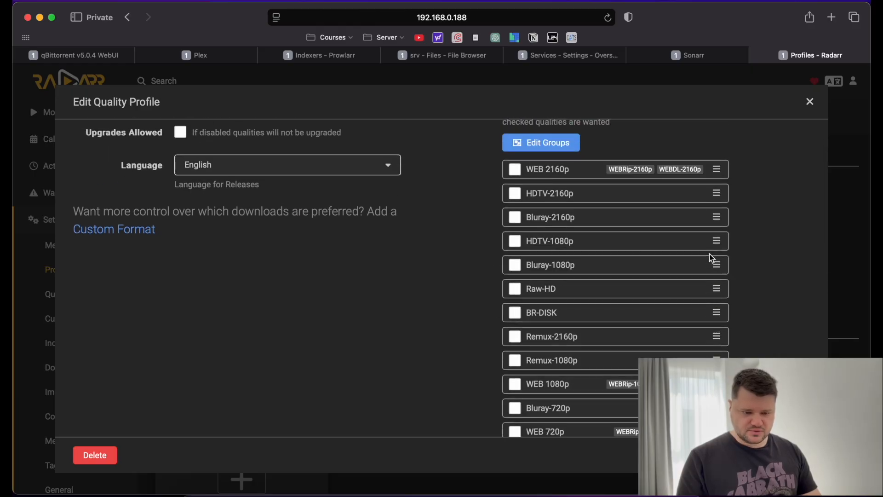
scroll(646, 352, "down", 3)
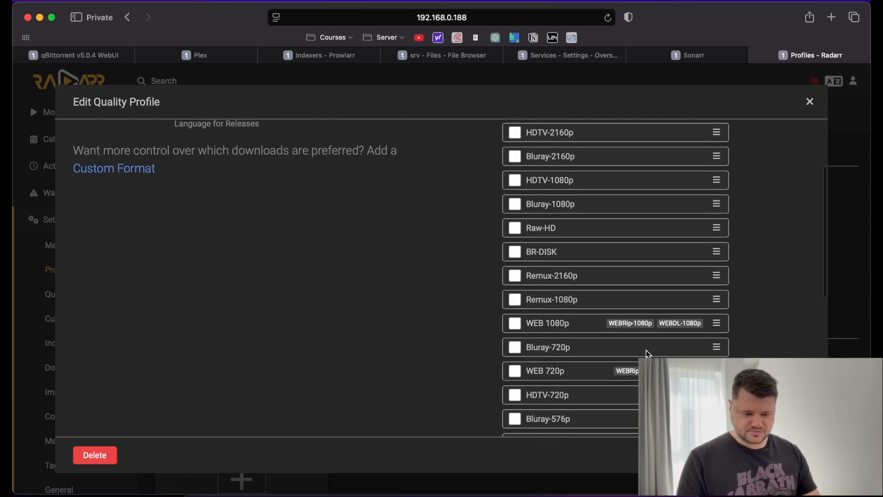
scroll(666, 330, "up", 2)
scroll(666, 330, "up", 1)
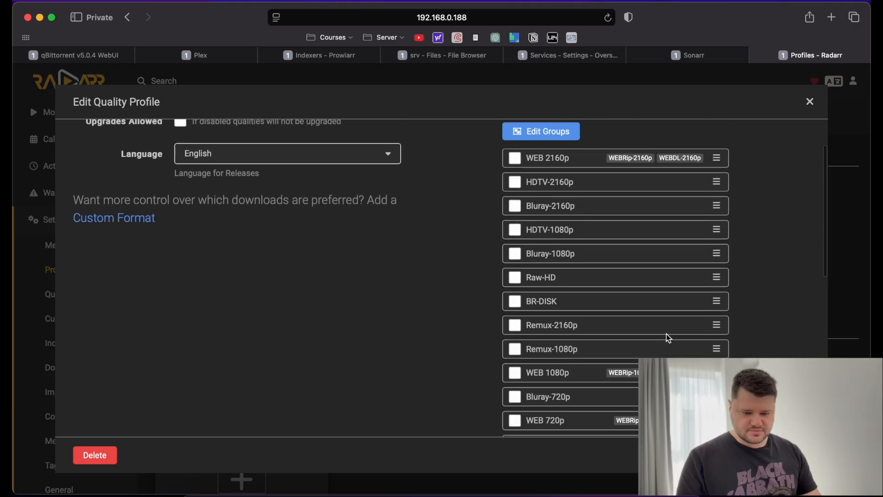
left_click_drag(716, 372, 710, 224)
Move WEB 720p, HDTV-720p and Bluray-720p below Bluray-1080p, ahead of Raw-HD.
scroll(657, 299, "down", 4)
scroll(656, 304, "up", 4)
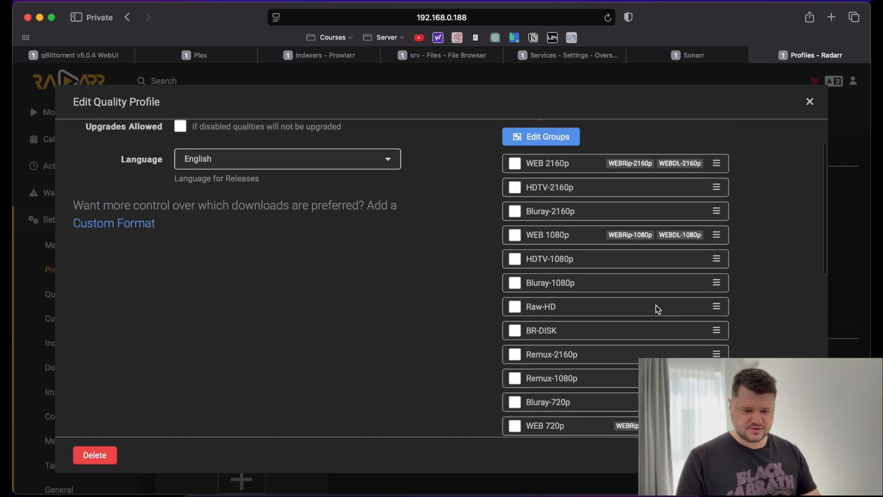
scroll(656, 305, "down", 4)
scroll(697, 339, "down", 1)
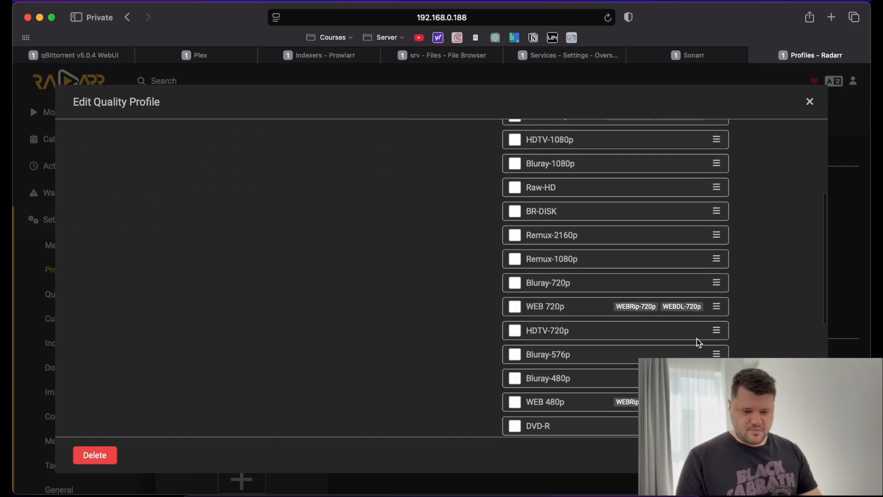
scroll(702, 329, "down", 1)
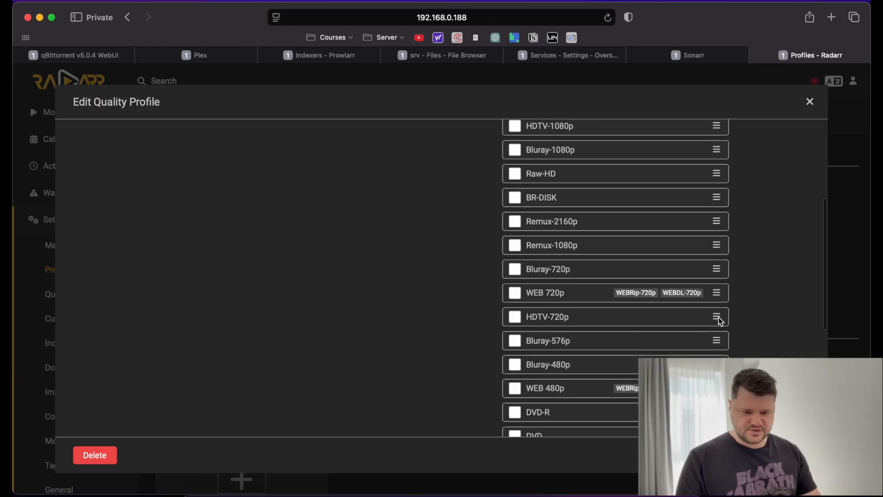
left_click_drag(713, 298, 706, 173)
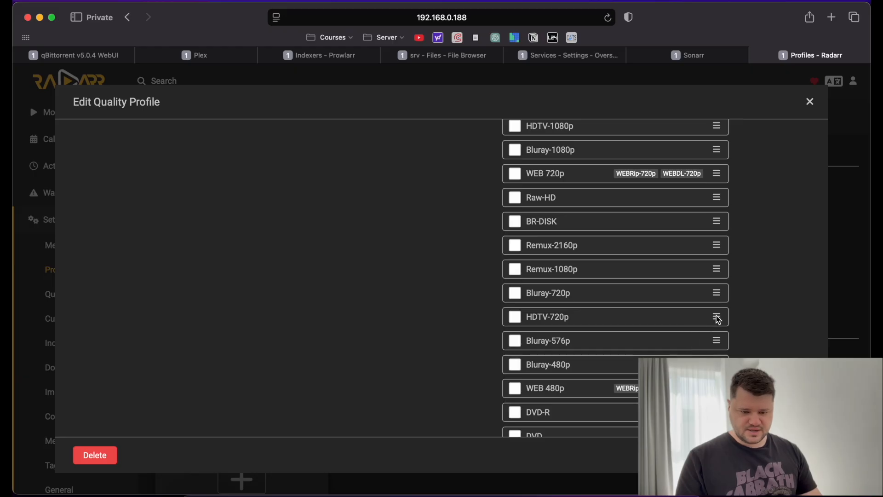
left_click_drag(716, 317, 706, 197)
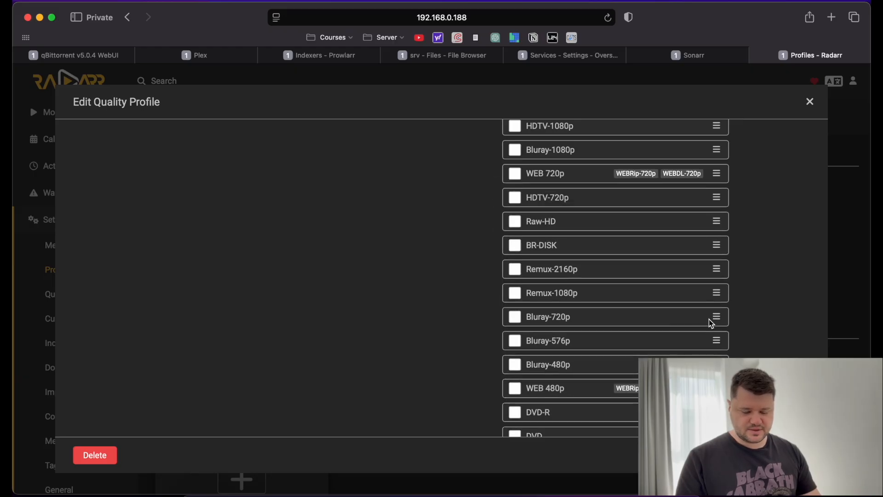
left_click_drag(716, 317, 712, 217)
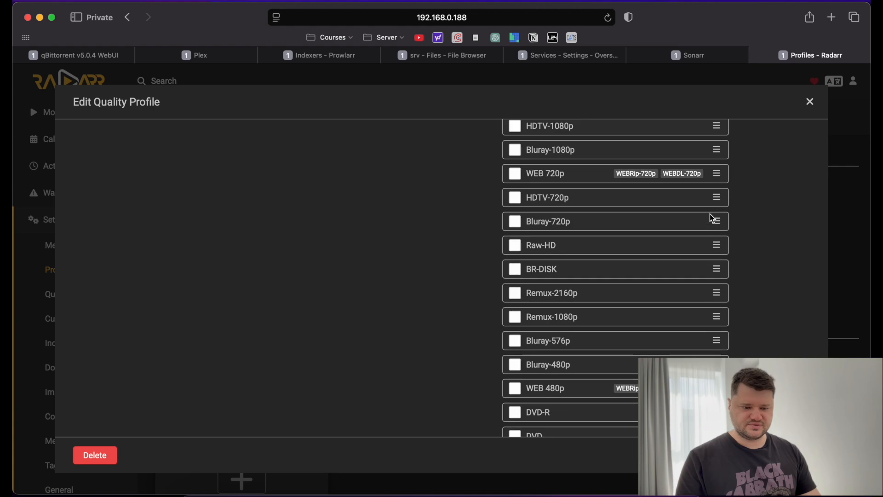
scroll(712, 217, "up", 5)
Check WEB, HDTV and Bluray qualities at 2160p, 1080p and 720p in the Any profile.
left_click(515, 188)
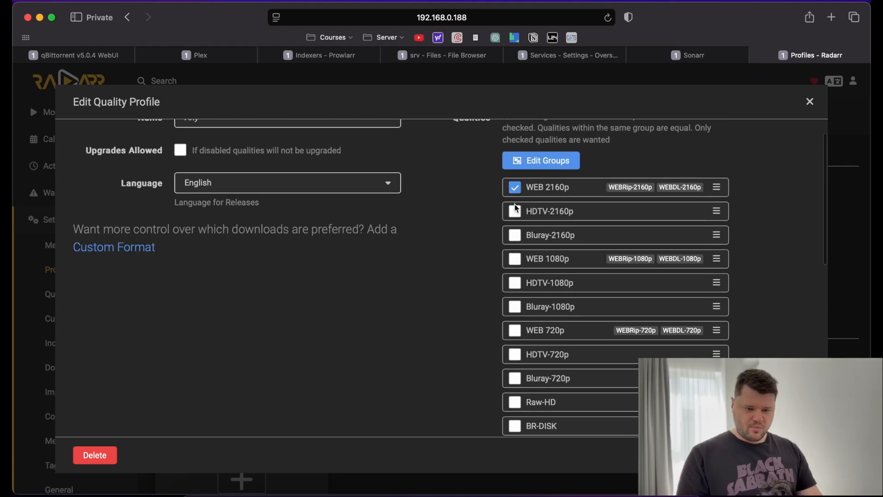
left_click(515, 212)
left_click(515, 236)
left_click(516, 260)
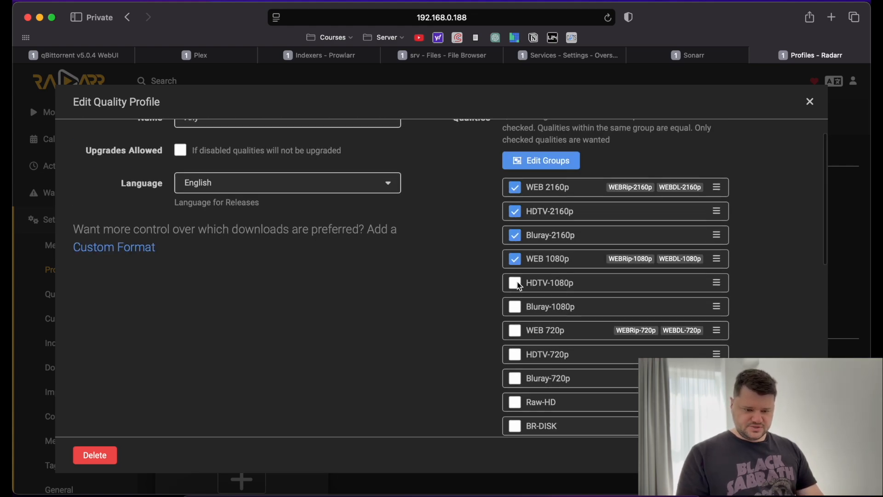
left_click(515, 284)
left_click(516, 308)
left_click(515, 331)
left_click(515, 355)
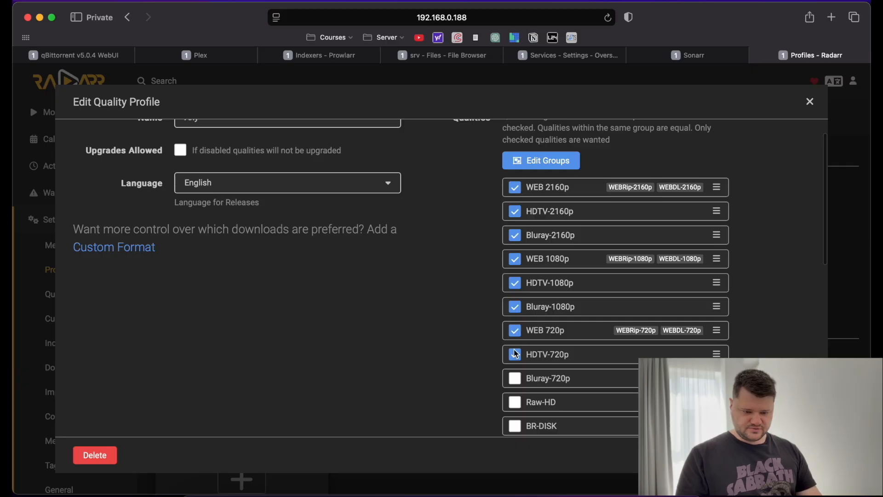
left_click(515, 378)
Review the quality list, then close the Edit Quality Profile dialog with Esc.
scroll(366, 346, "down", 3)
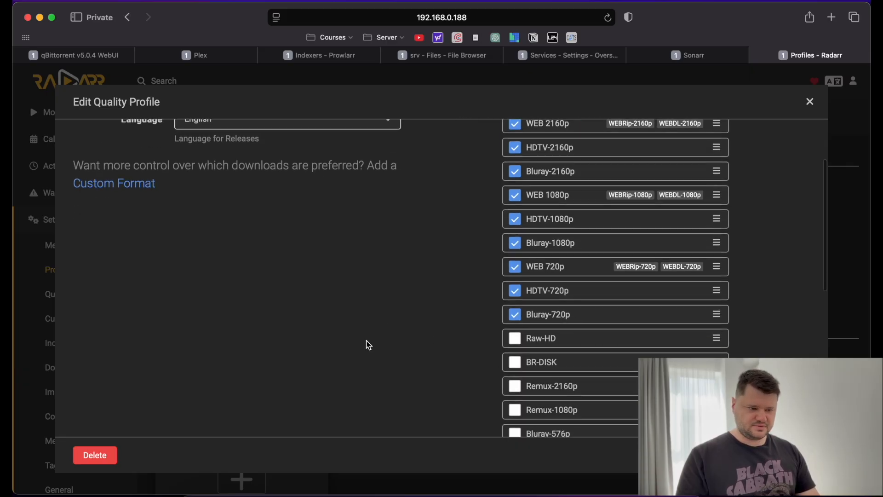
scroll(369, 345, "up", 3)
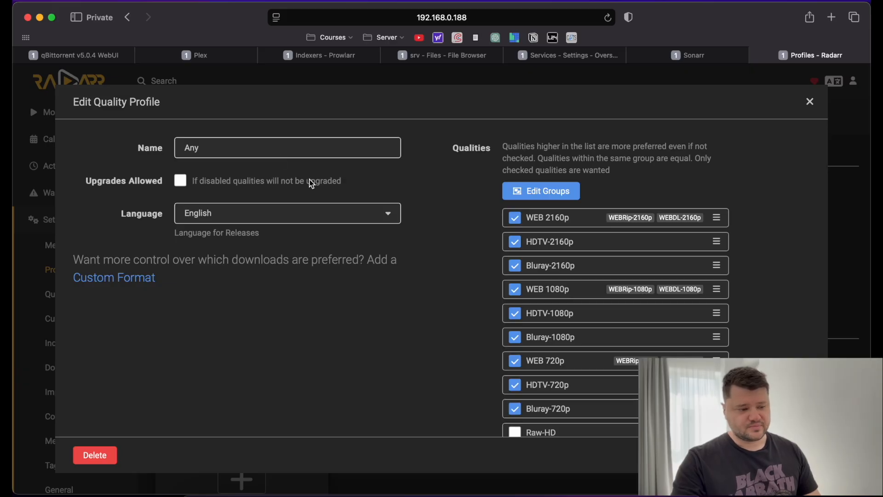
scroll(345, 214, "down", 1)
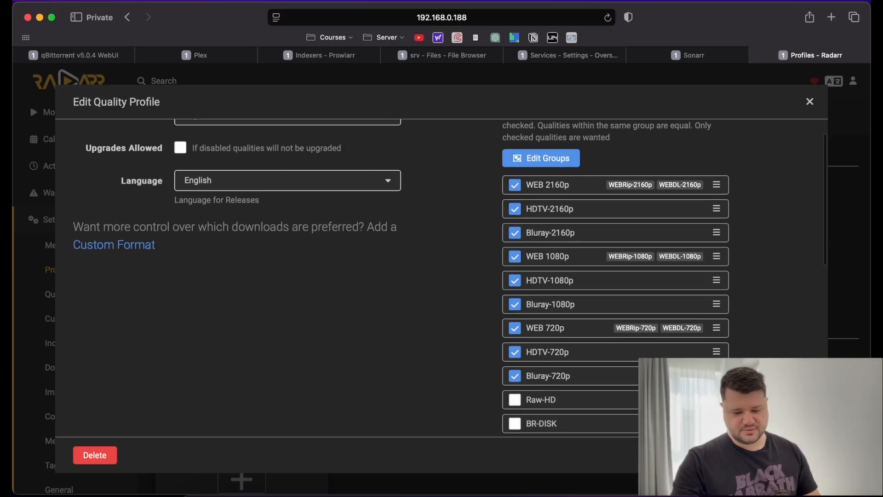
key("Escape")
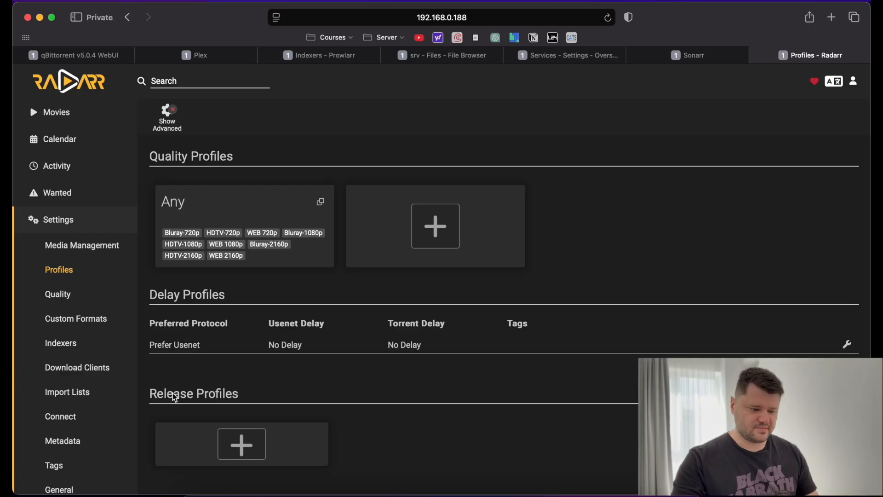
Reopen the Any quality profile to confirm its nine checked qualities, then close it.
left_click(68, 294)
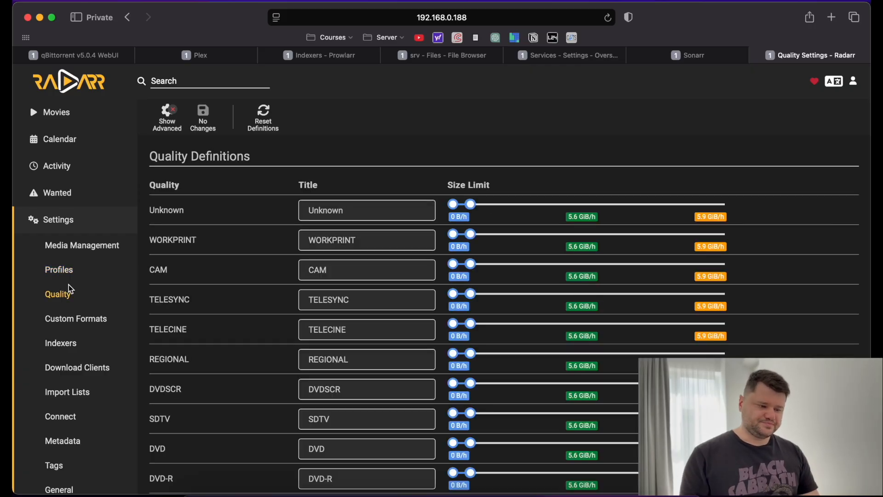
left_click(60, 269)
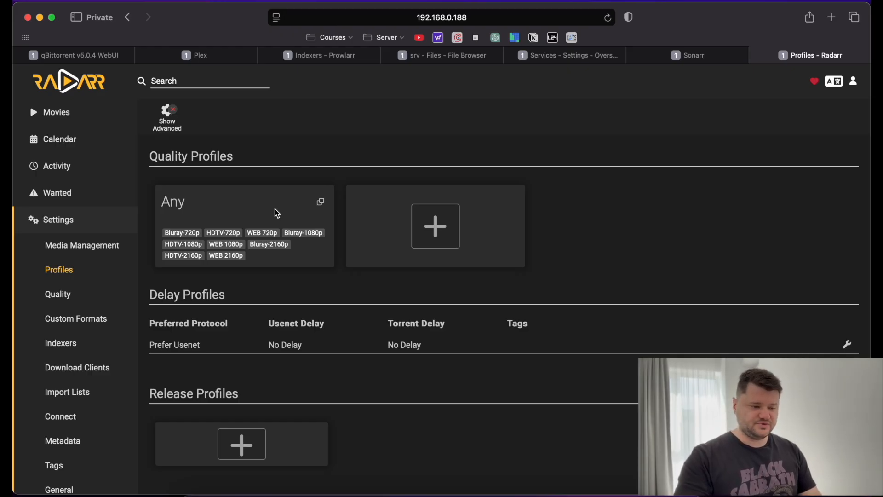
left_click(276, 212)
scroll(275, 211, "down", 4)
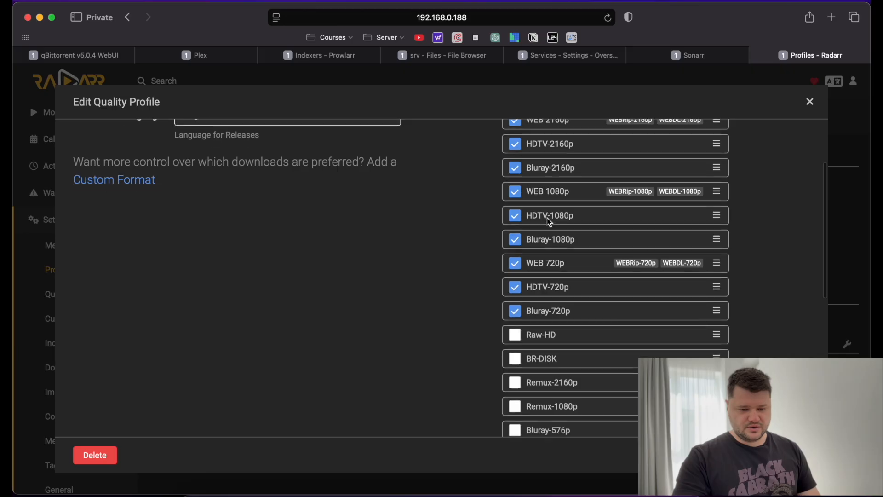
key("Escape")
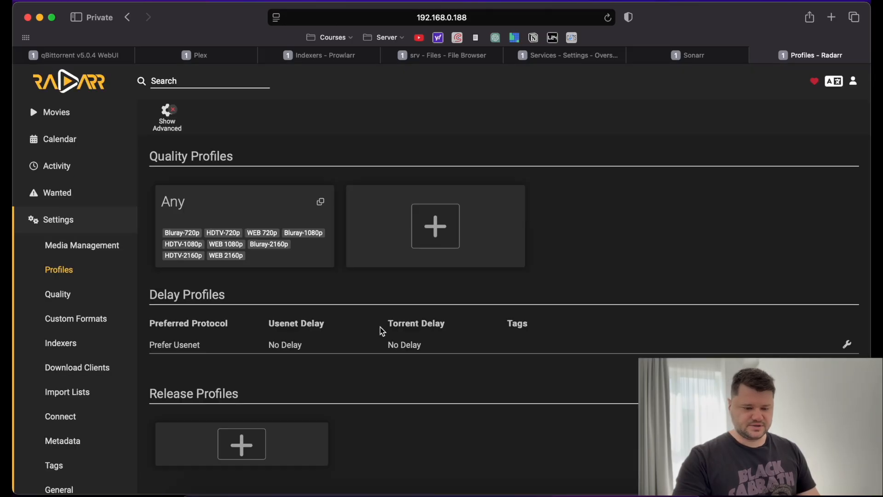
Go to the Custom Formats settings page via the Settings sidebar.
scroll(226, 342, "down", 1)
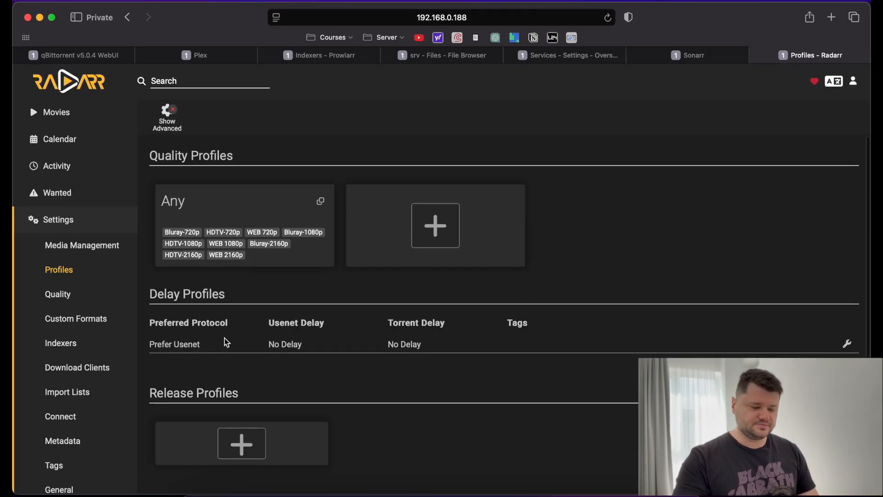
left_click(63, 296)
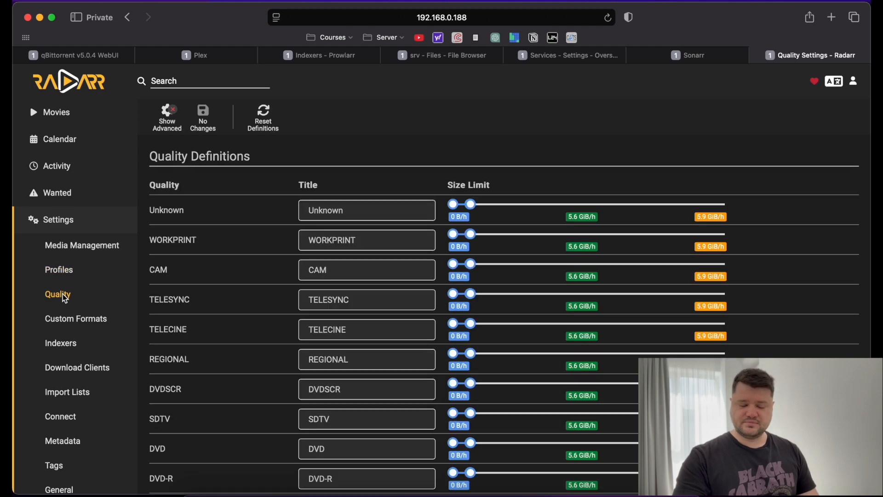
left_click(74, 322)
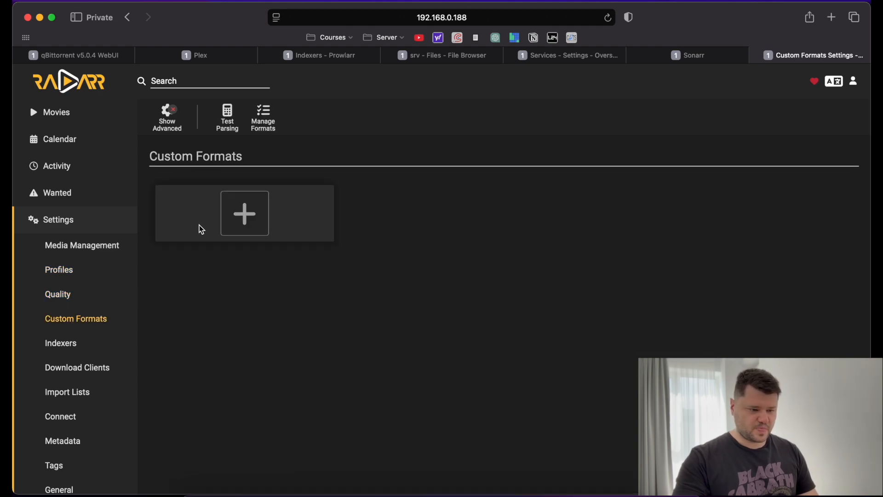
Add a custom format named 'Director Cut' and bring up its condition type picker.
left_click(240, 217)
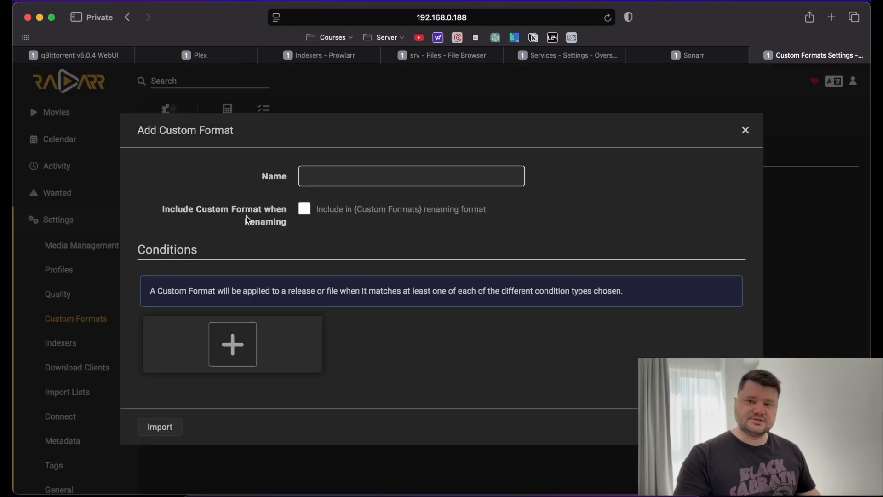
left_click(330, 179)
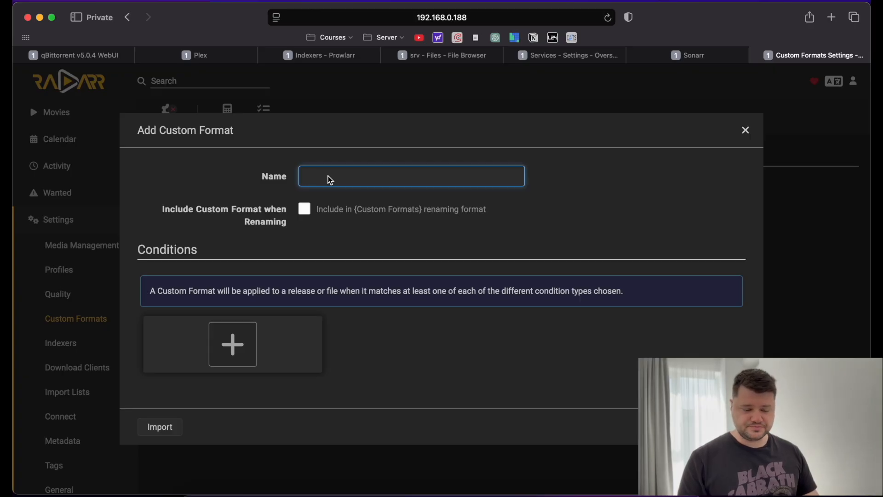
type("Direc")
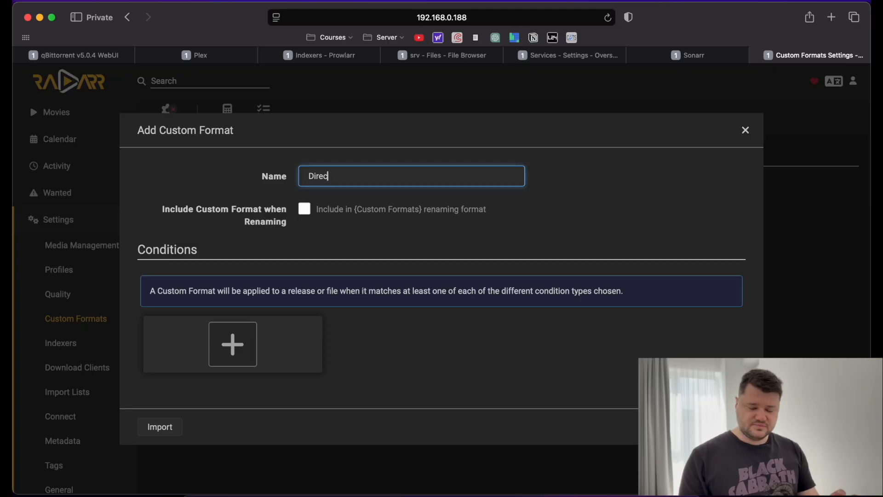
type("t")
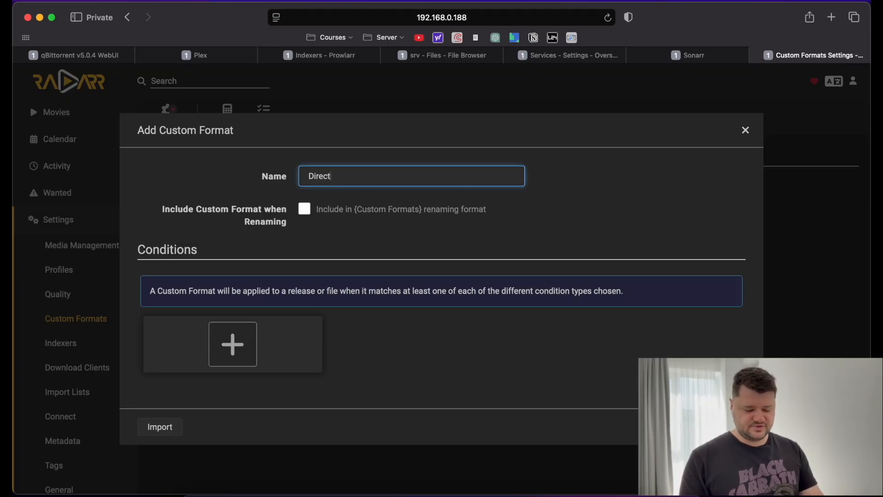
type("or Cut")
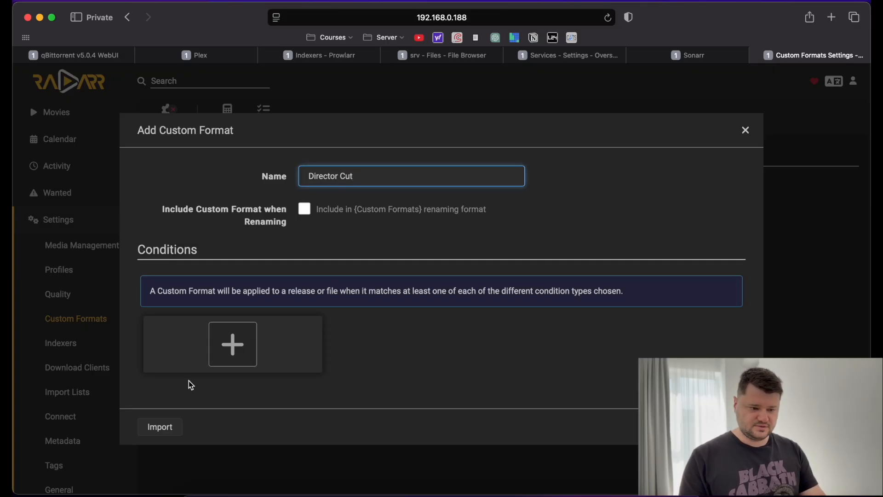
left_click(233, 344)
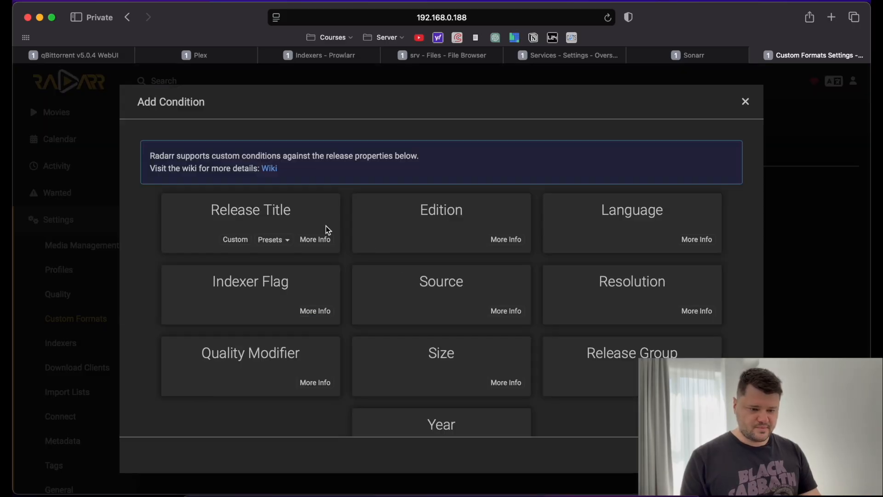
Add a Release Title condition named 'Director Cut'.
left_click(264, 224)
left_click(455, 247)
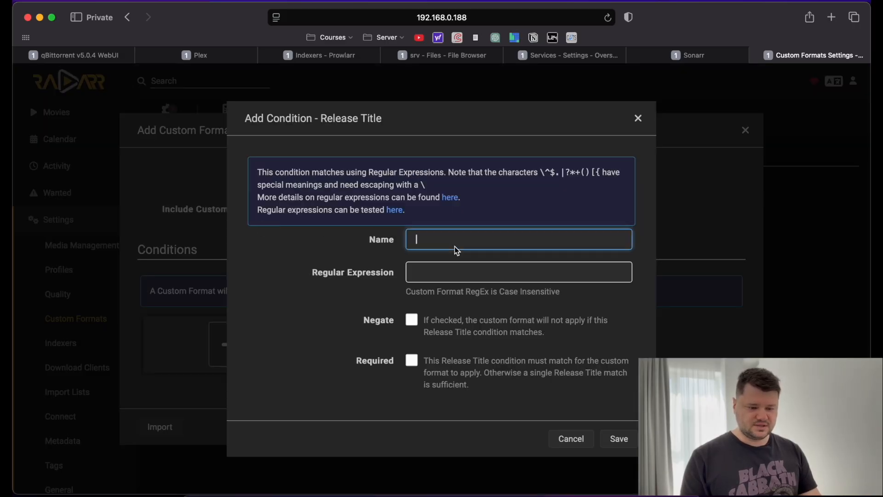
type("Di")
key("BackSpace")
type("i")
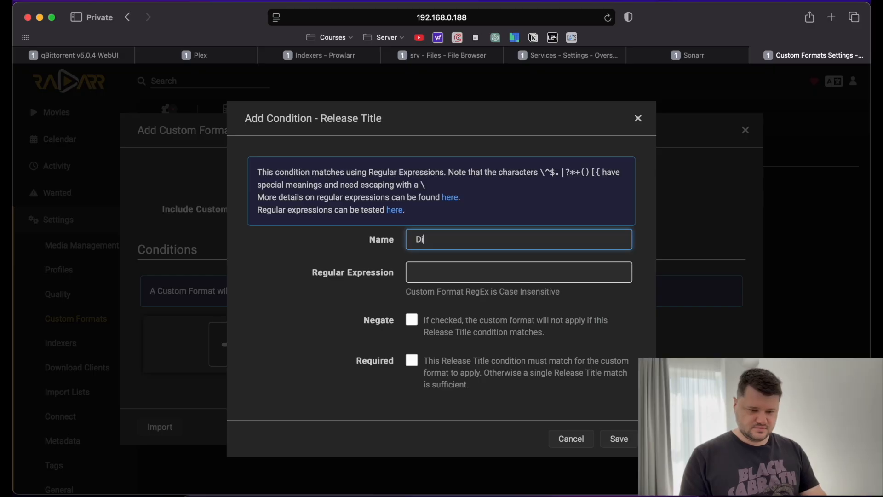
type("rector Cut")
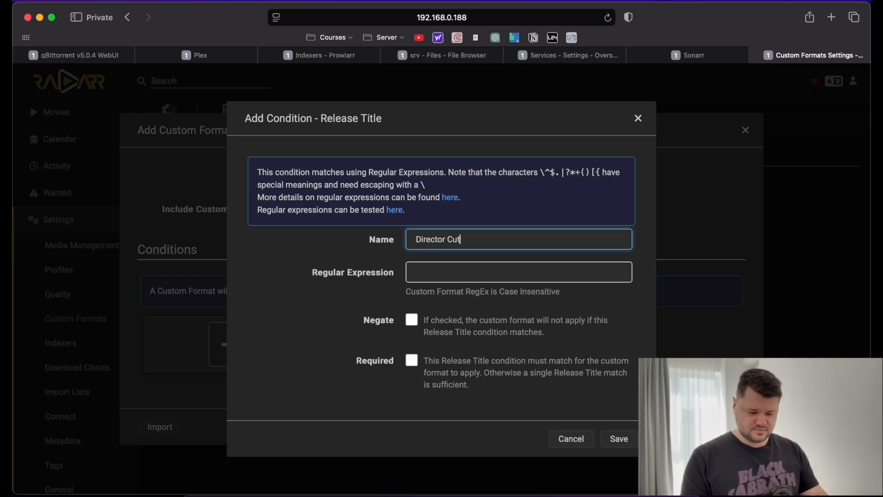
left_click(454, 272)
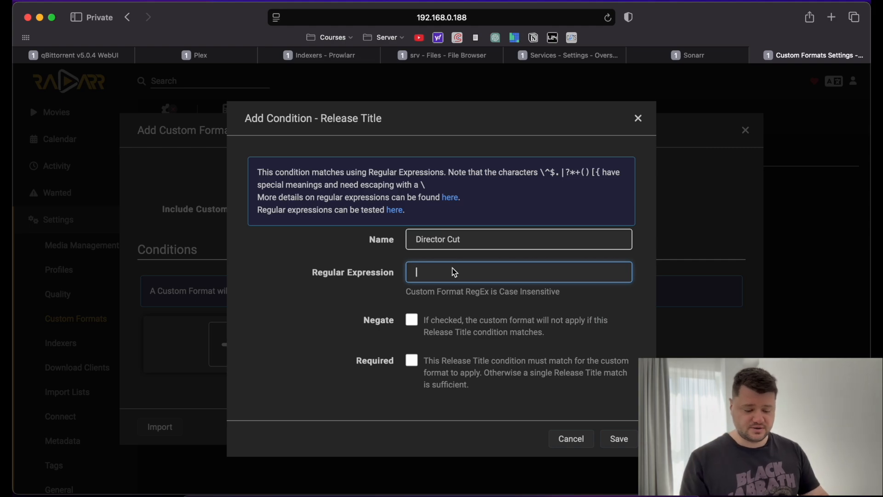
type("Director Cut")
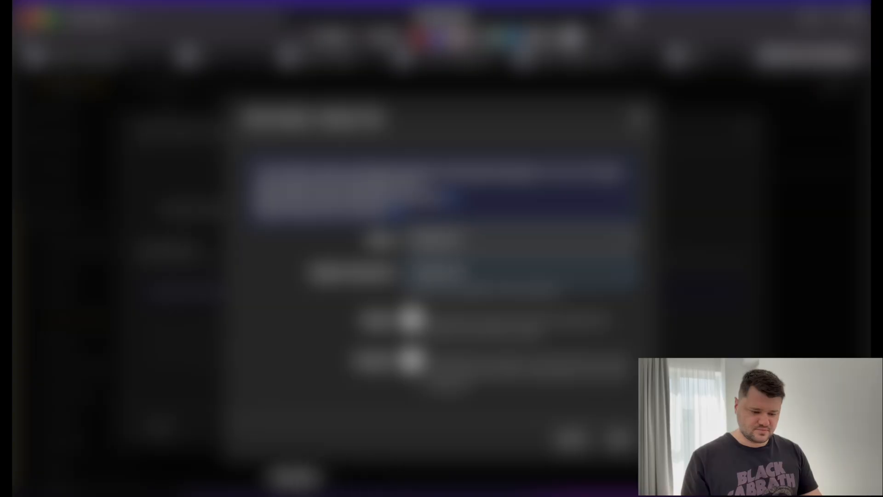
Copy the prepared Director's Cut/DC/DirCut regex from Notes into the condition's regex field.
left_click(273, 494)
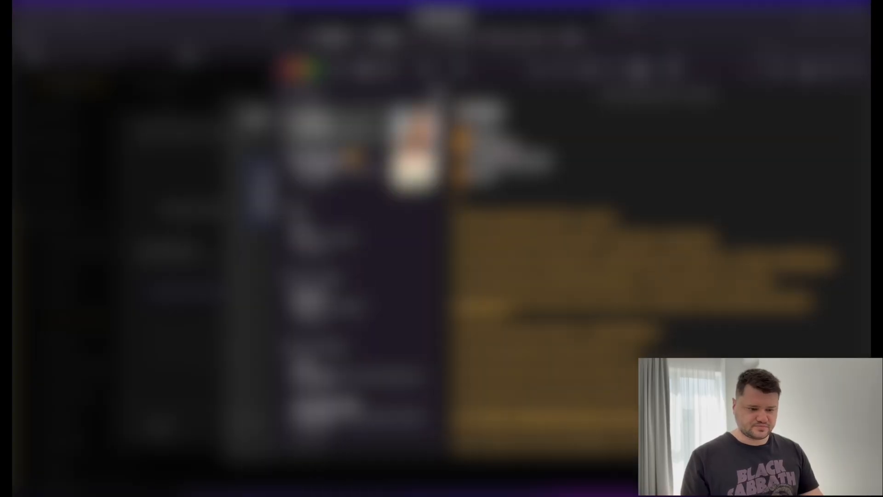
left_click(321, 131)
left_click(352, 237)
left_click_drag(584, 185, 455, 185)
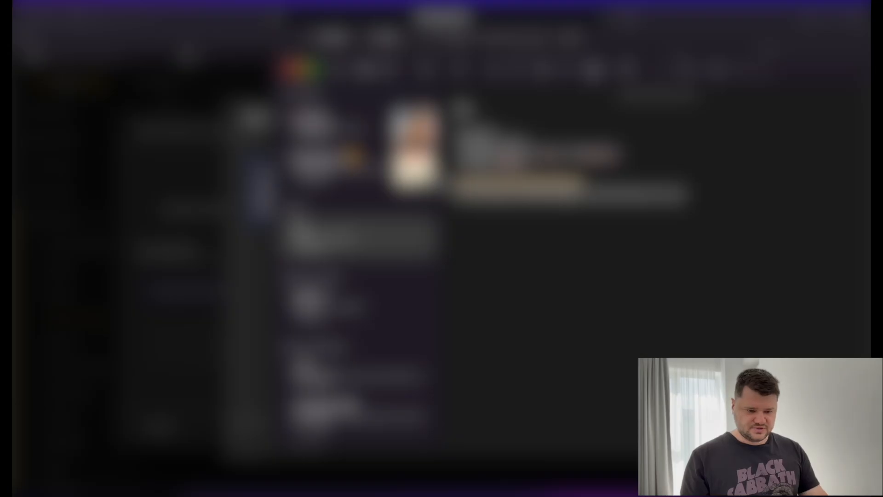
key("super+Tab")
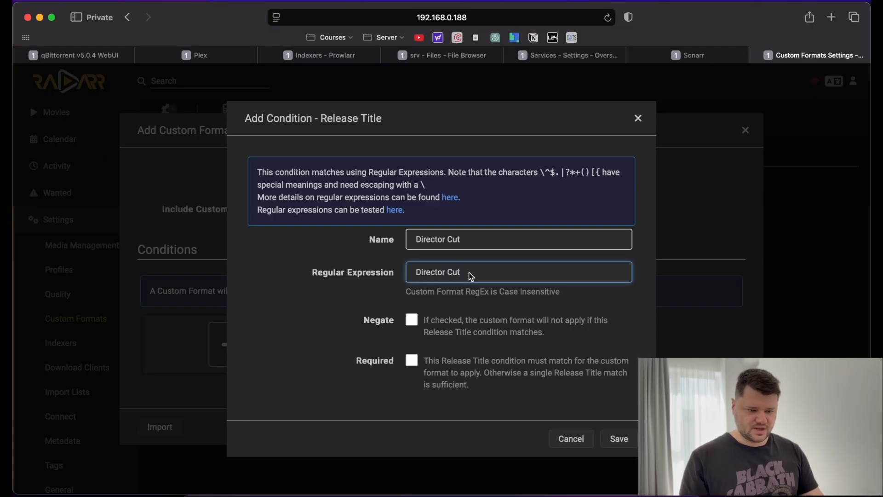
triple_click(469, 273)
type("\\b(?:Director'?s[ ]Cut|DC|DirCut)\\b")
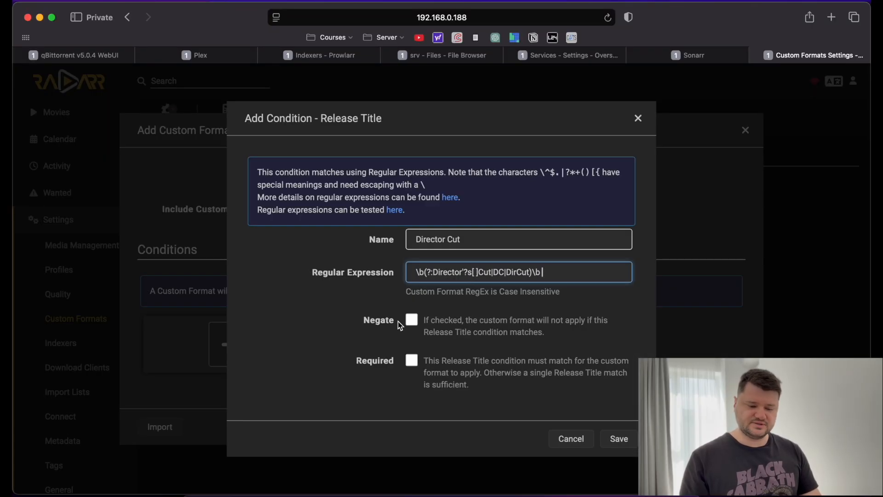
Save the condition and the Director Cut custom format, then start a blank new format.
left_click(622, 439)
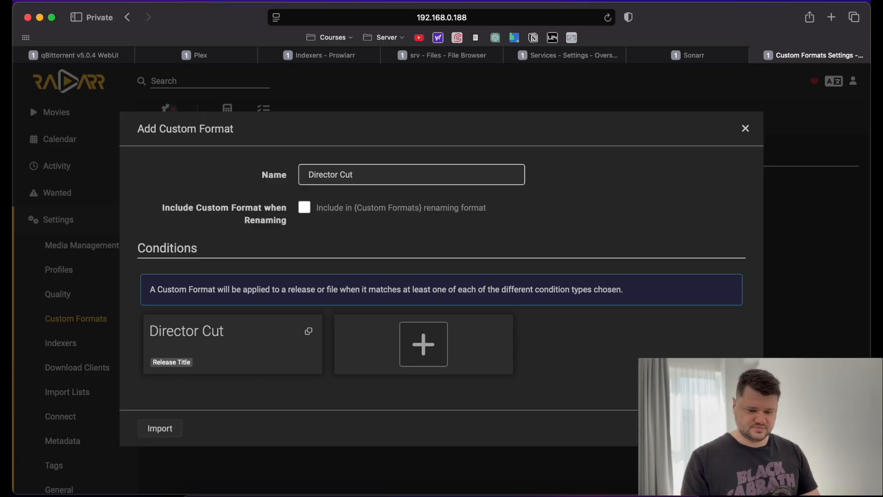
left_click(728, 428)
left_click(422, 216)
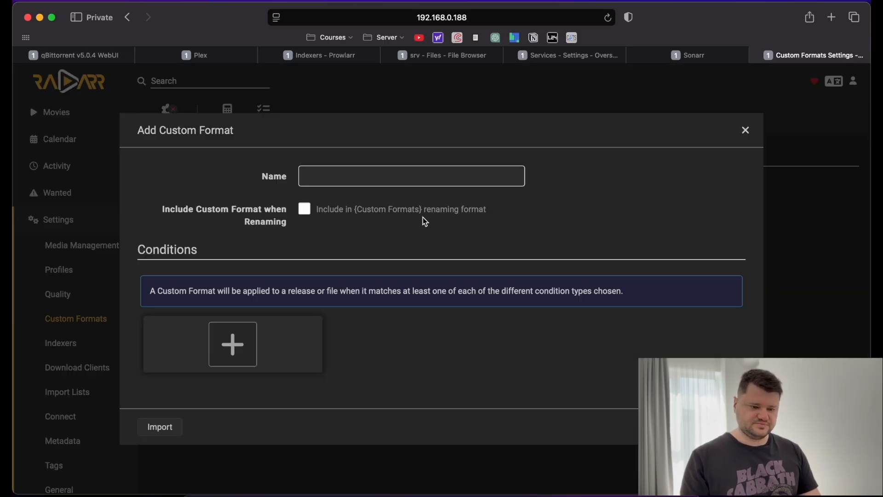
left_click(361, 180)
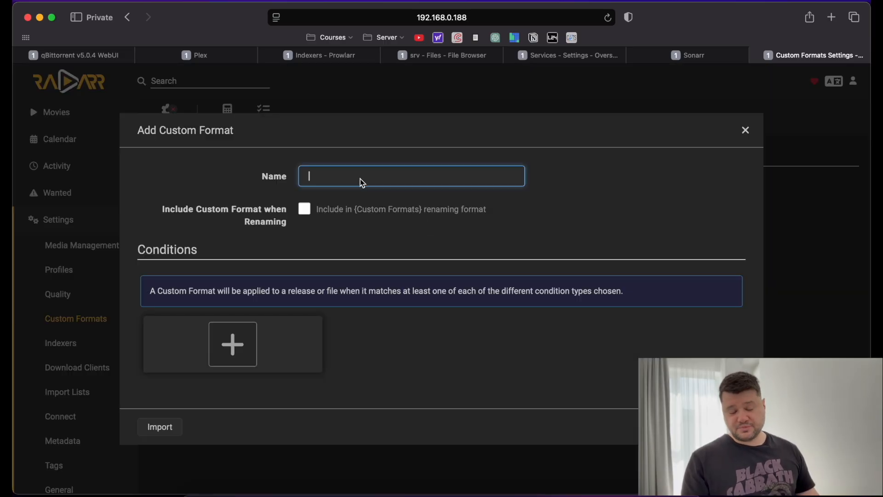
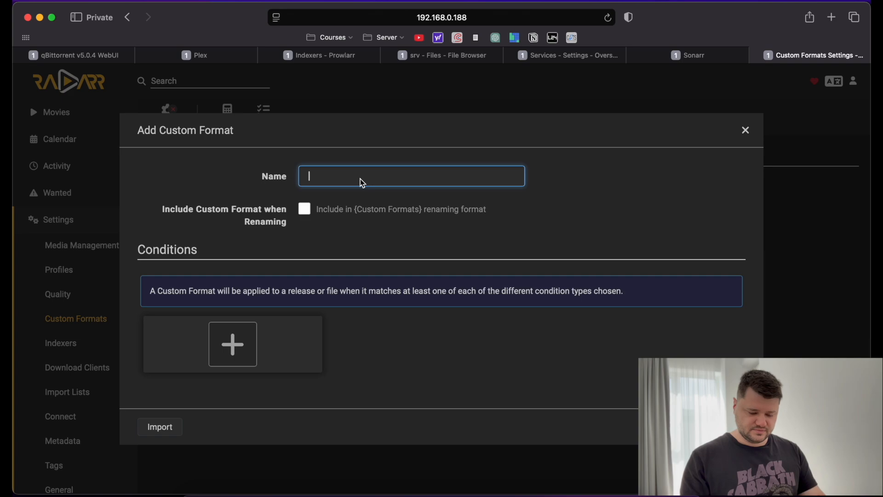
Name the new custom format 'Atmos'.
type("D")
key("BackSpace")
type("Atmos")
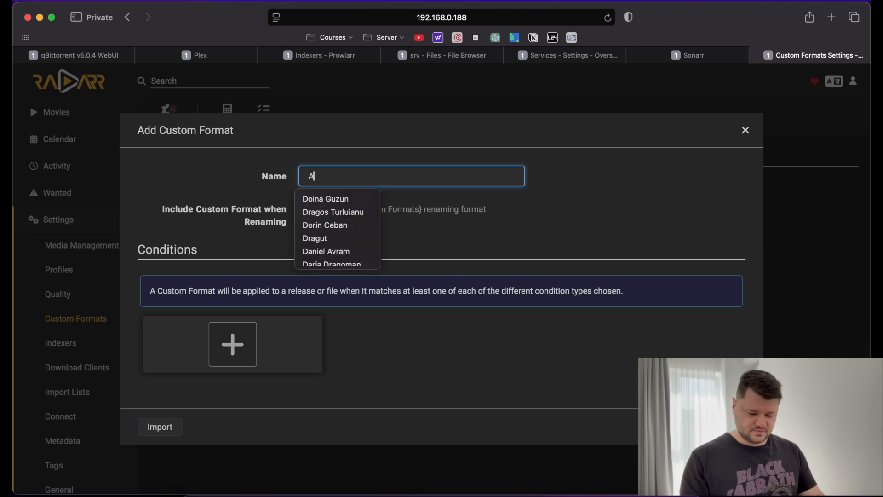
Add a Release Title condition 'Atmos' with regex Atmos, then save the condition and the format.
left_click(214, 338)
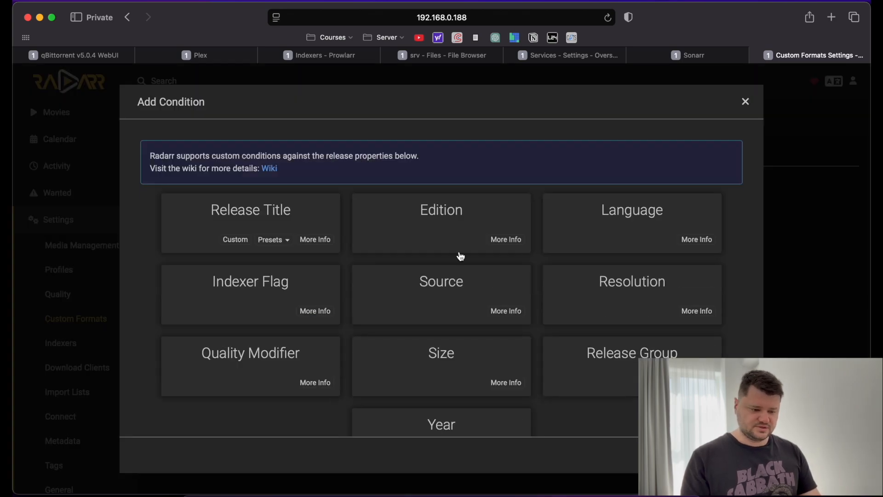
left_click(272, 217)
left_click(442, 238)
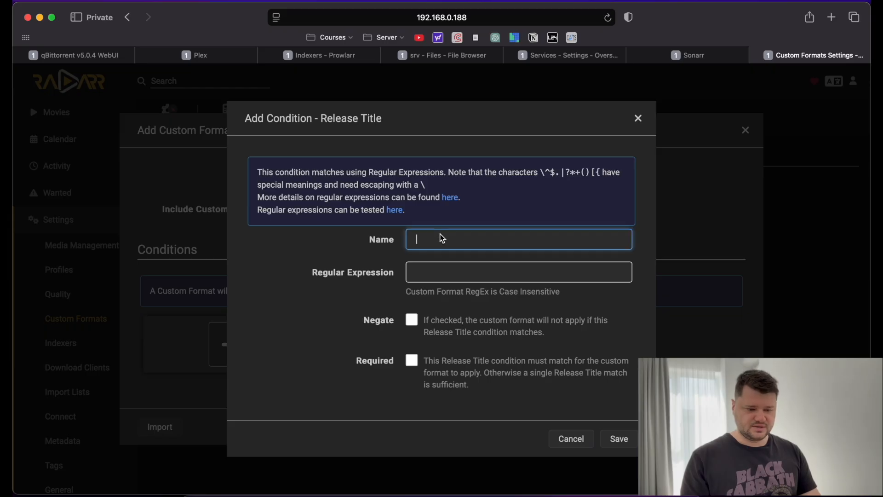
type("Atmos")
key("Tab")
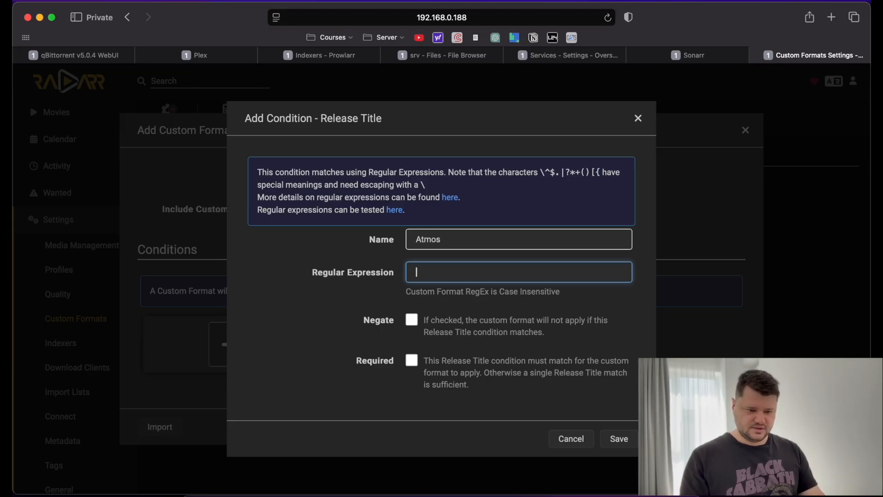
type("Atmos")
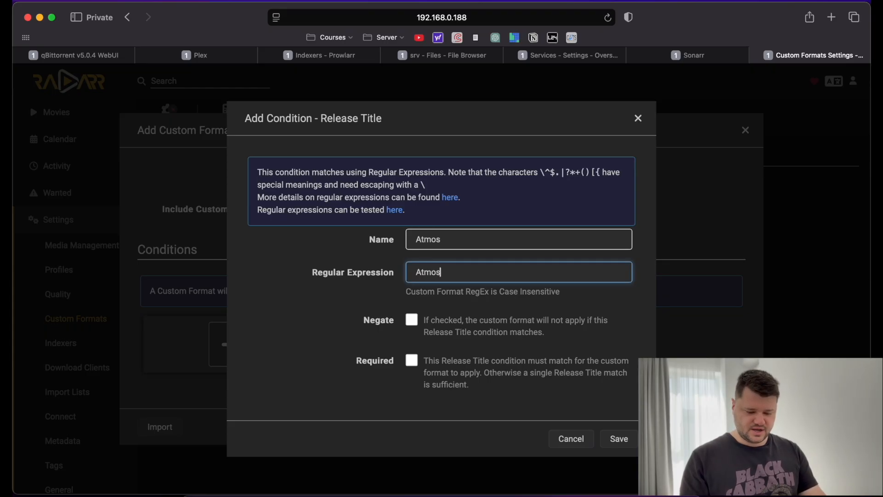
left_click(621, 436)
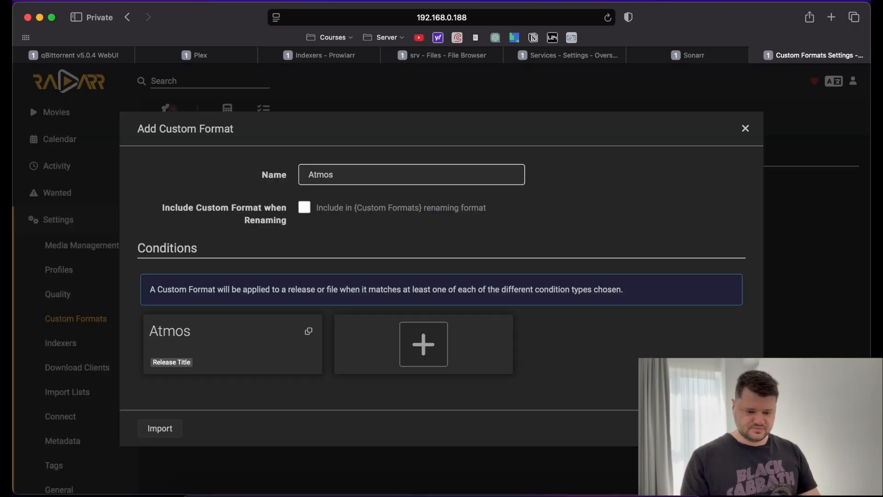
left_click(731, 427)
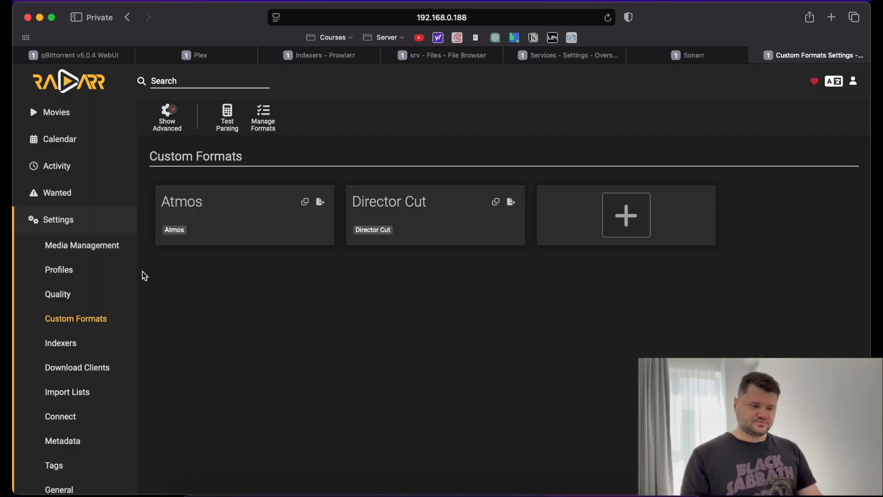
left_click(66, 248)
Open the Any quality profile for editing from the Profiles settings.
left_click(64, 275)
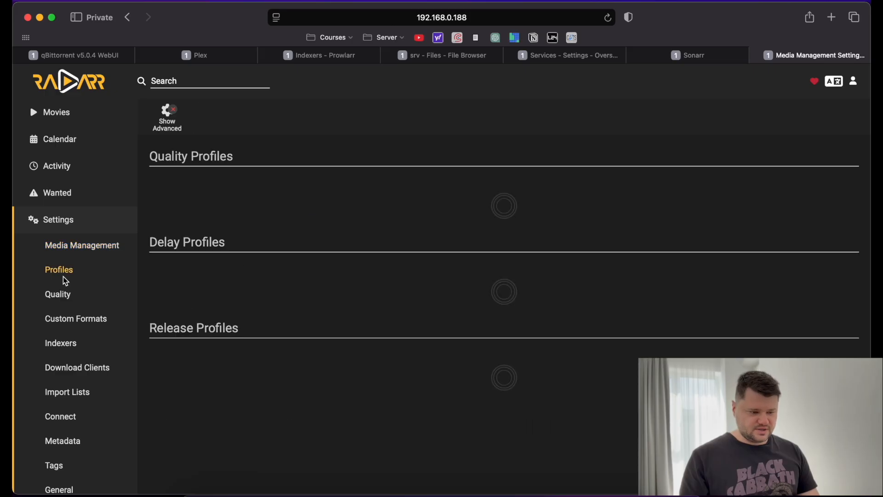
left_click(249, 198)
scroll(248, 211, "down", 4)
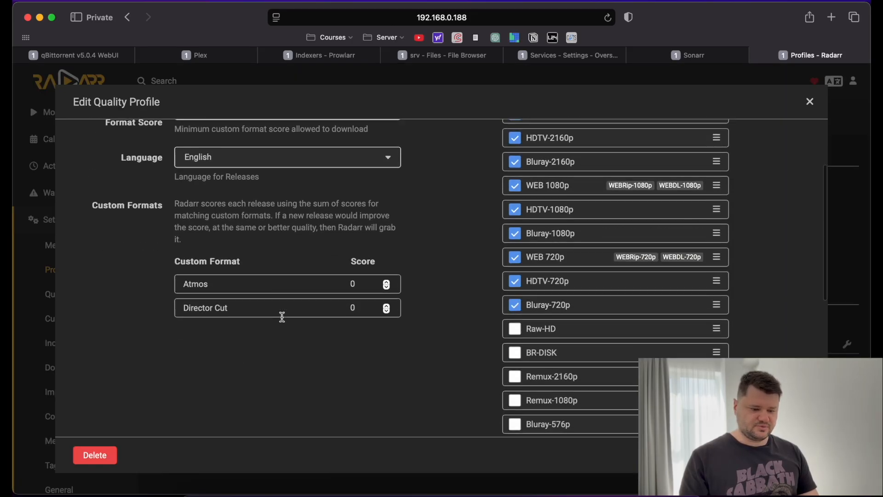
scroll(279, 278, "up", 2)
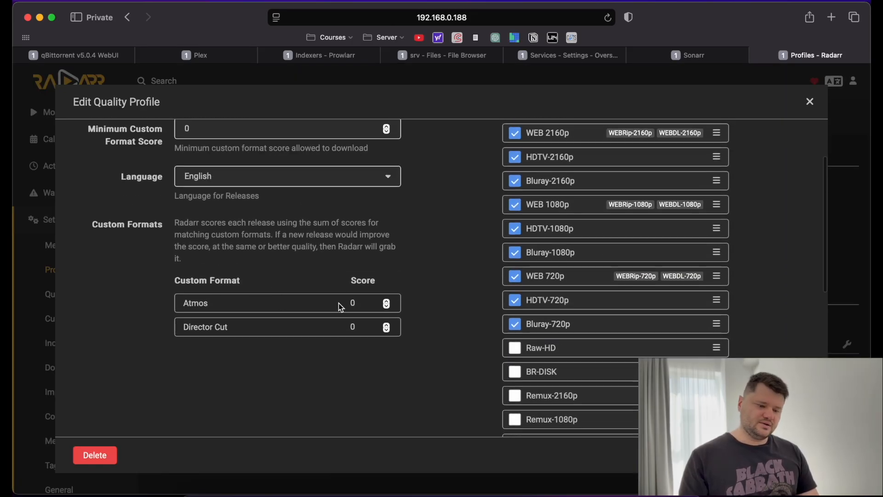
Score the Director Cut format at 50 and Atmos at 30, then close the profile editor.
left_click(354, 303)
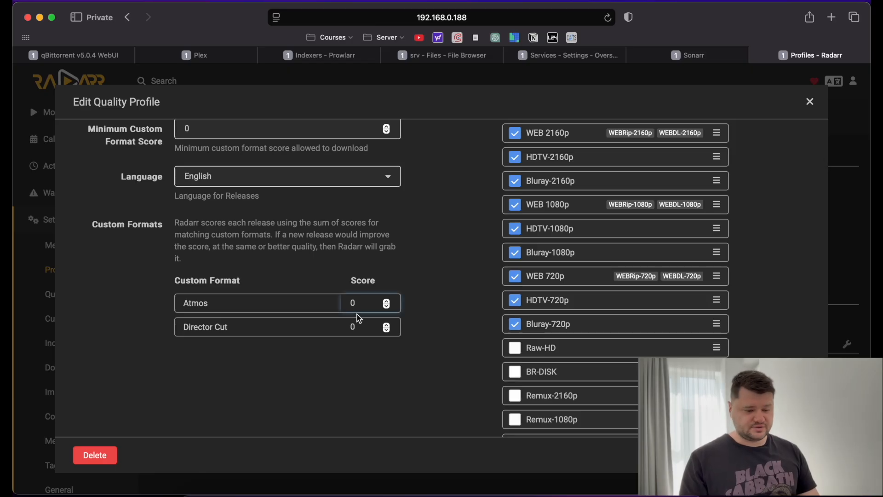
key("BackSpace")
left_click(356, 326)
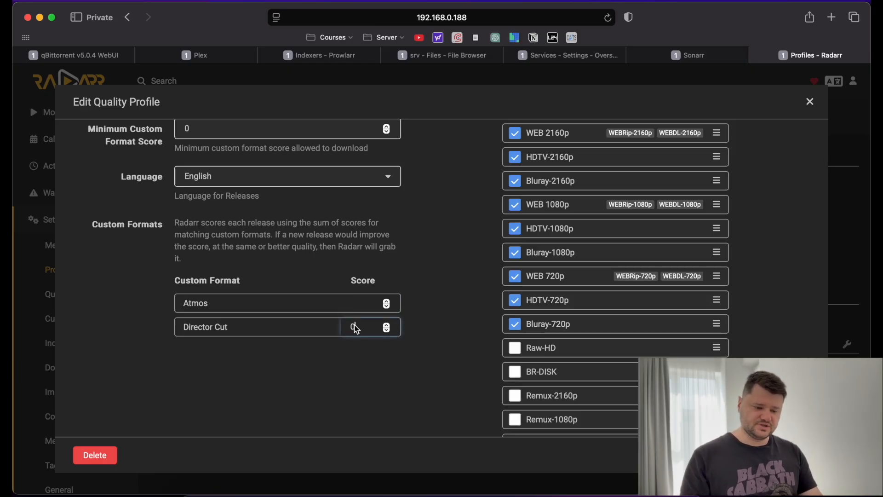
key("BackSpace")
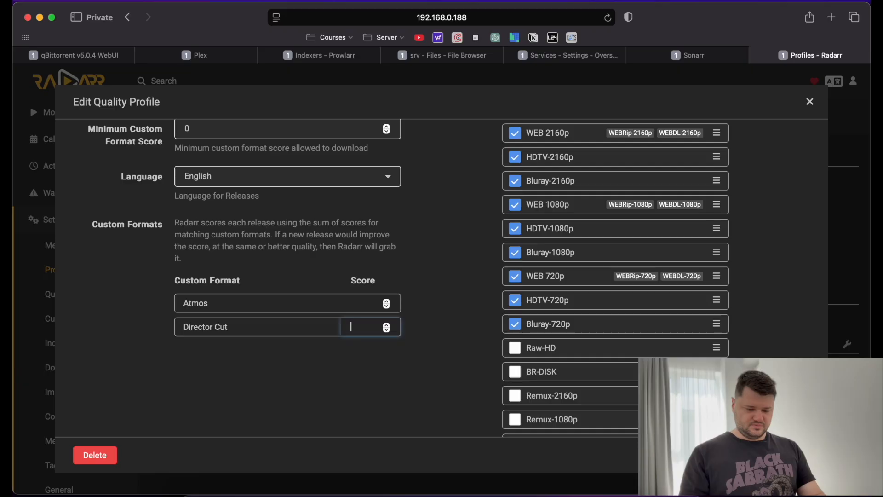
type("50")
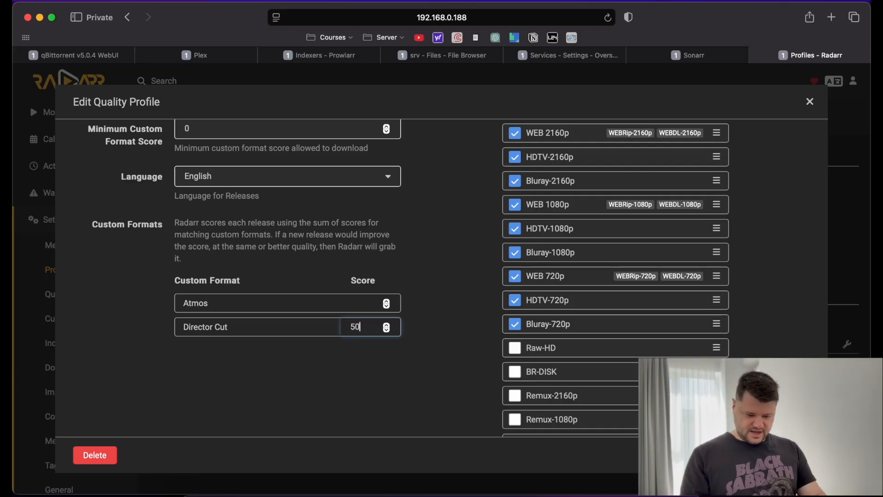
left_click(416, 375)
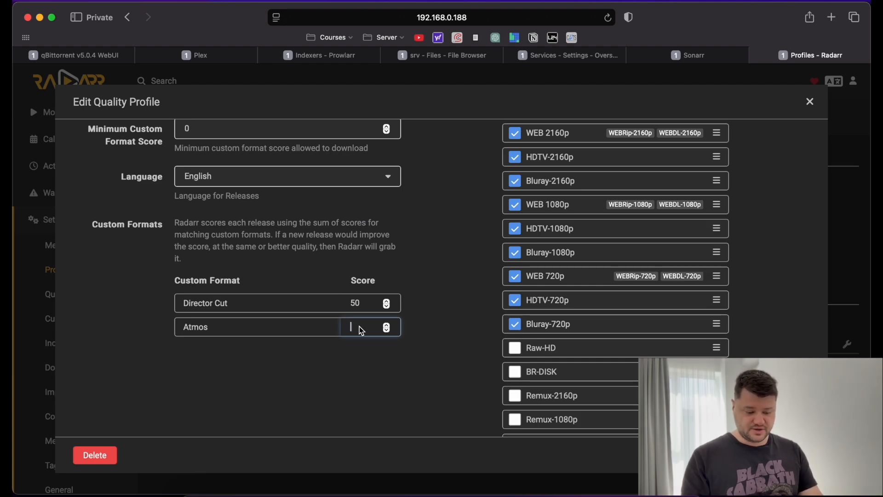
type("30")
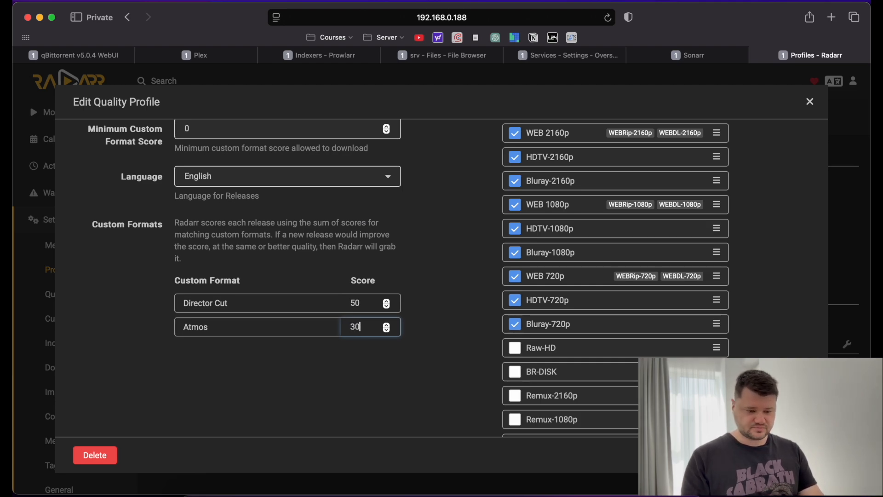
left_click(432, 393)
scroll(432, 394, "down", 1)
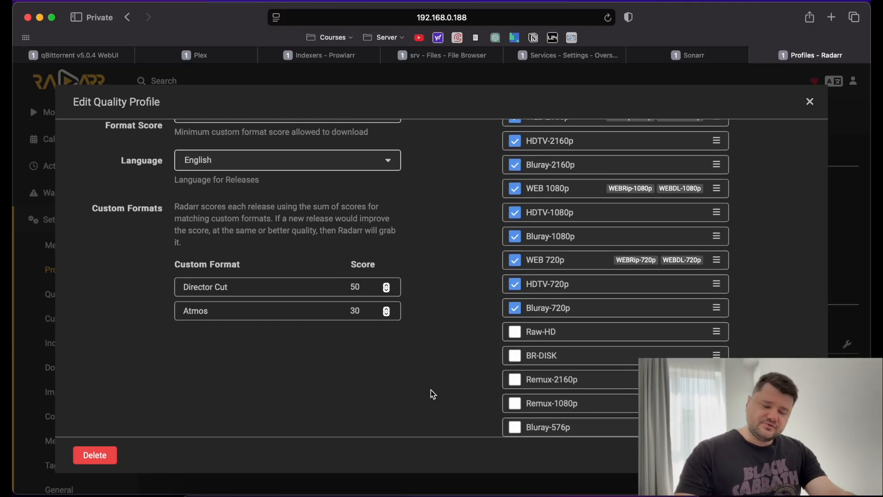
scroll(433, 394, "up", 5)
scroll(255, 363, "down", 4)
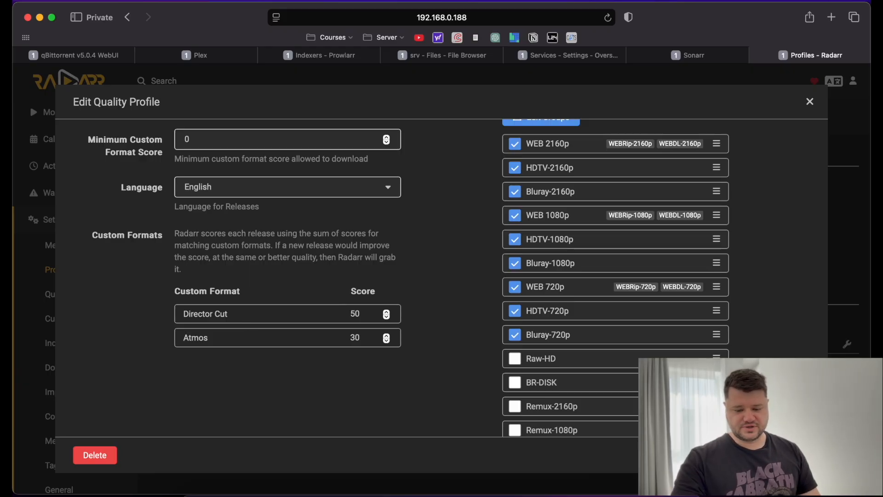
key("Escape")
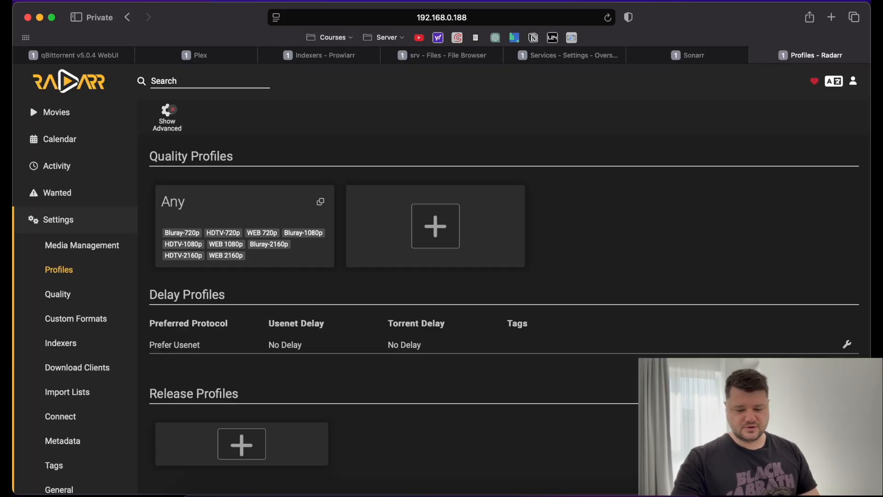
Move through the Quality and Custom Formats settings to the empty Indexers page.
left_click(65, 293)
left_click(69, 321)
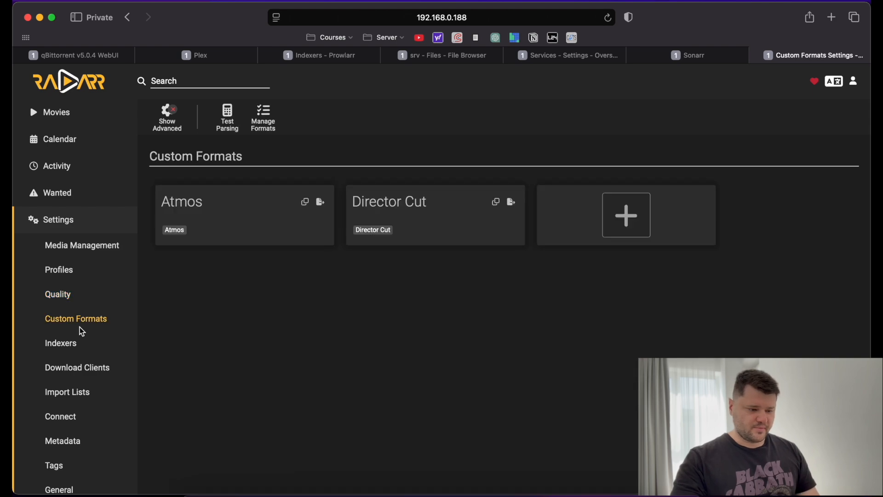
left_click(65, 346)
scroll(65, 349, "down", 2)
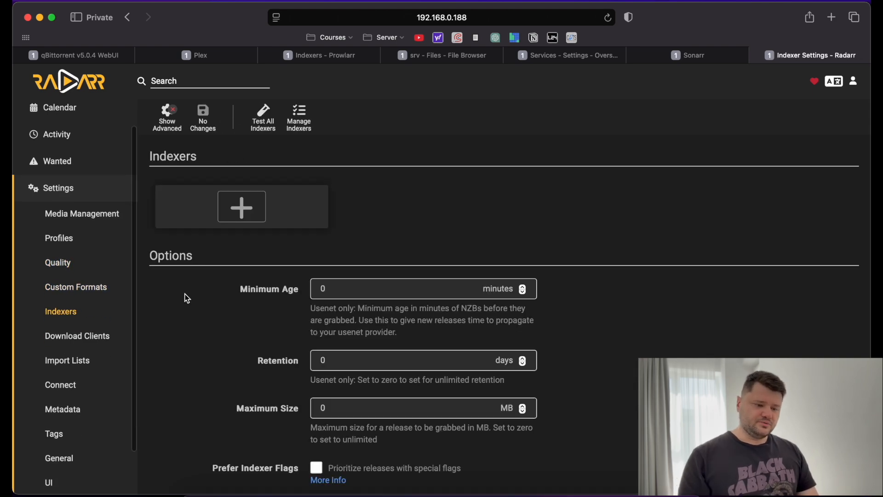
scroll(217, 307, "down", 2)
scroll(218, 307, "up", 2)
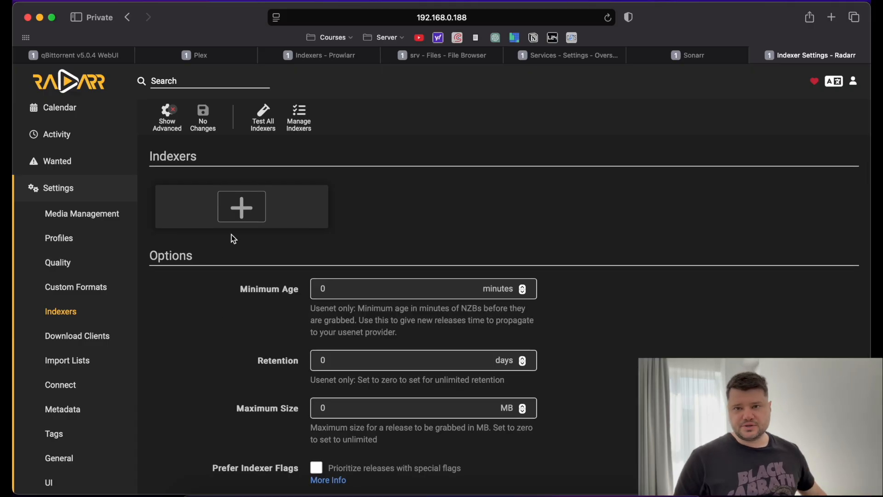
Review the available indexer types in the Add Indexer list, then close it.
left_click(230, 198)
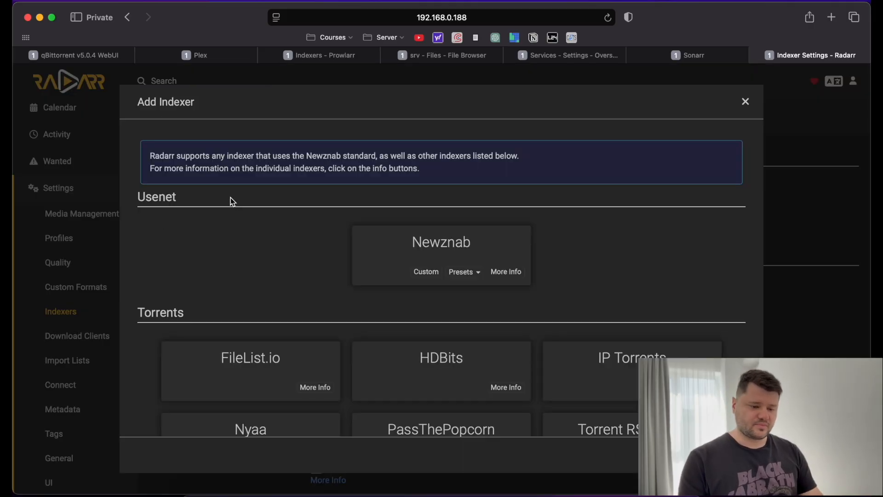
scroll(335, 268, "down", 3)
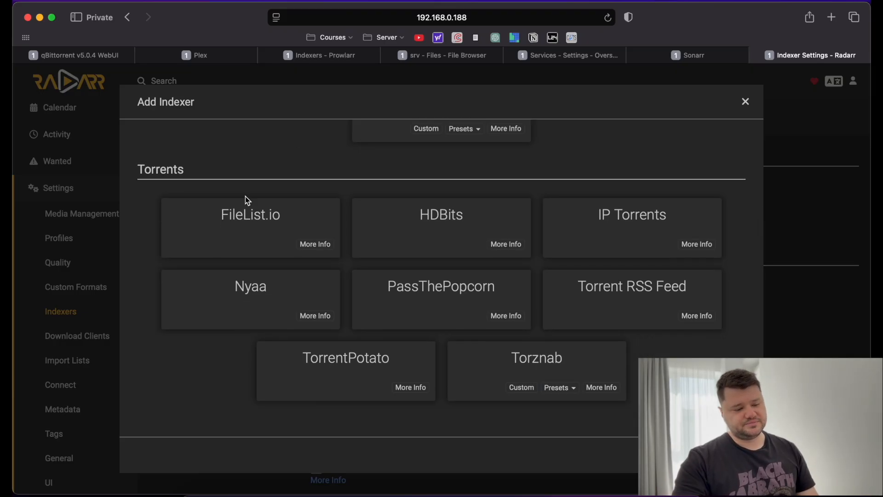
scroll(263, 202, "up", 2)
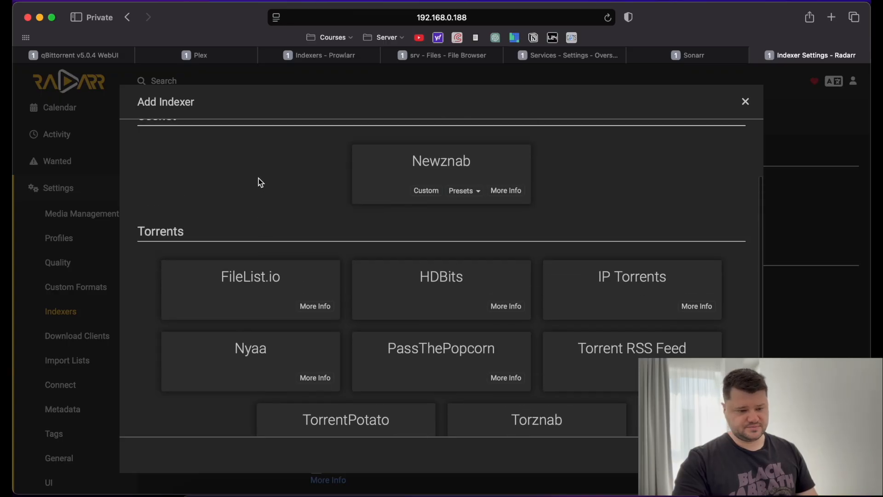
scroll(258, 178, "down", 2)
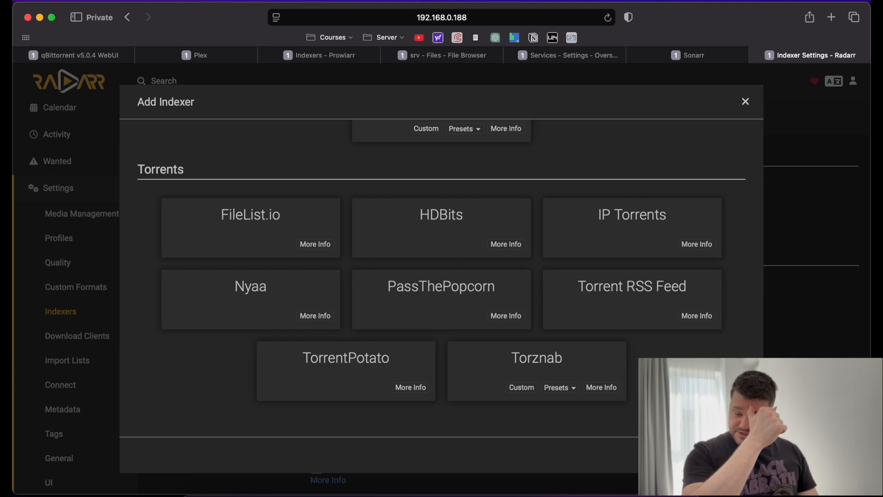
key("Escape")
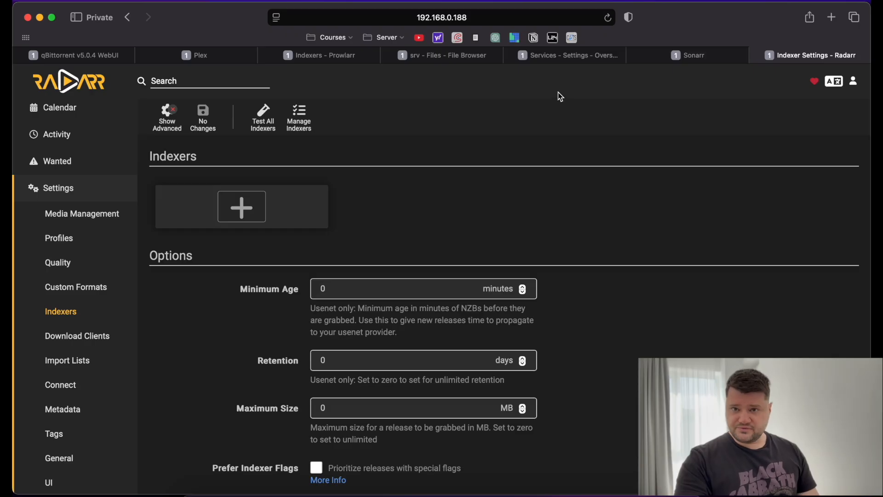
Bring up the Prowlarr tab beside Sonarr and open its Add Indexer catalogue.
left_click(542, 50)
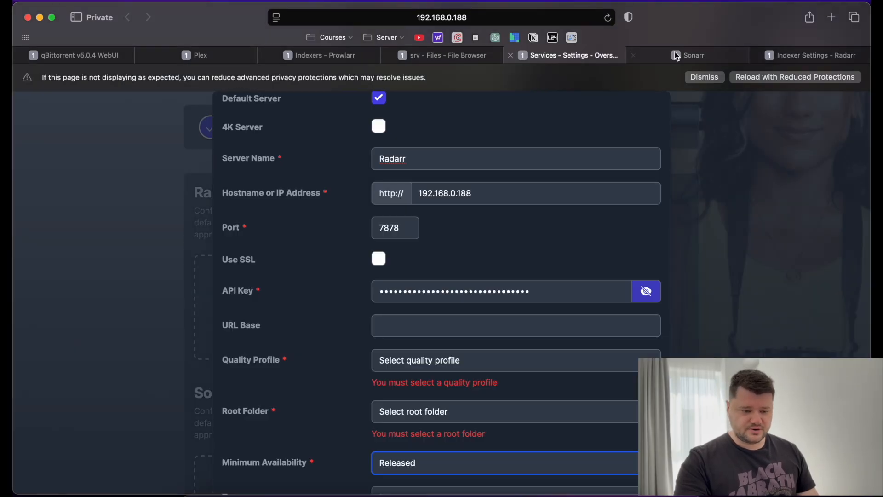
left_click(698, 48)
left_click_drag(348, 56, 569, 56)
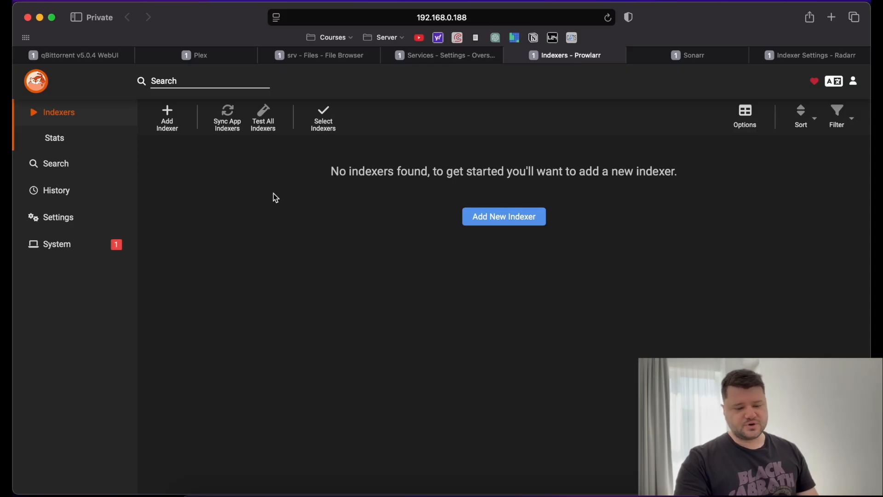
left_click(511, 217)
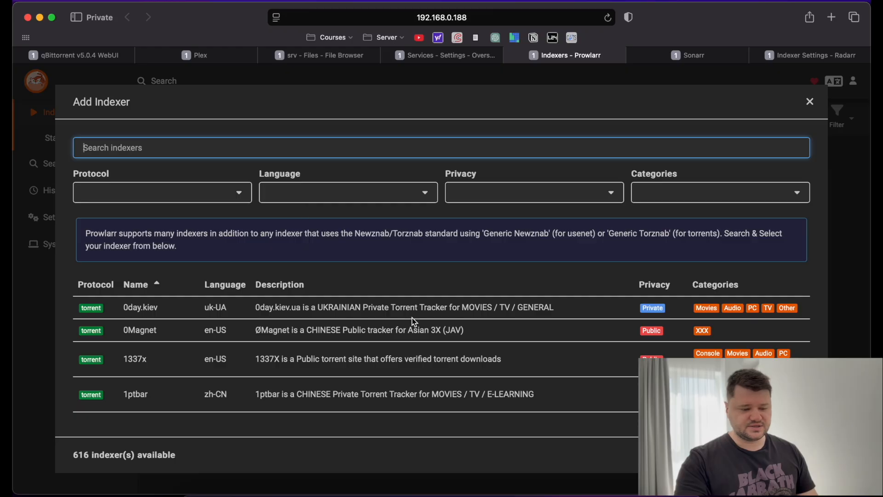
scroll(421, 322, "down", 15)
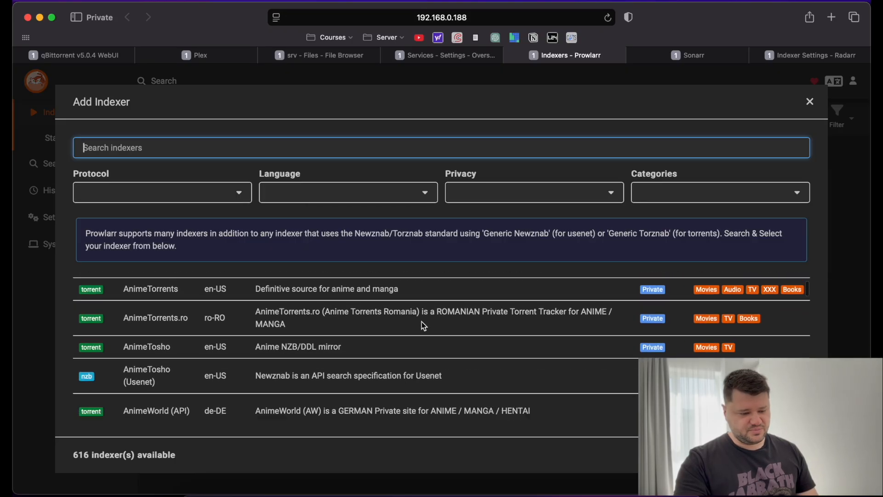
scroll(422, 322, "up", 15)
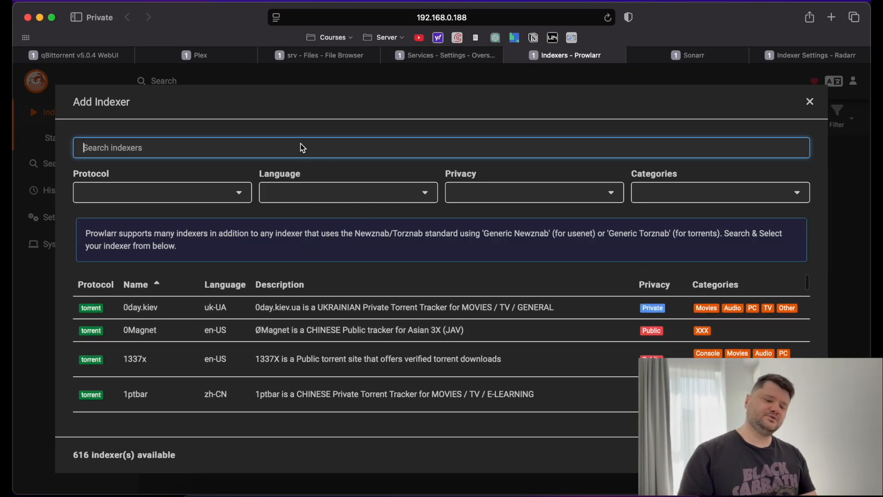
Search the indexer catalogue for 'hd'.
type("H")
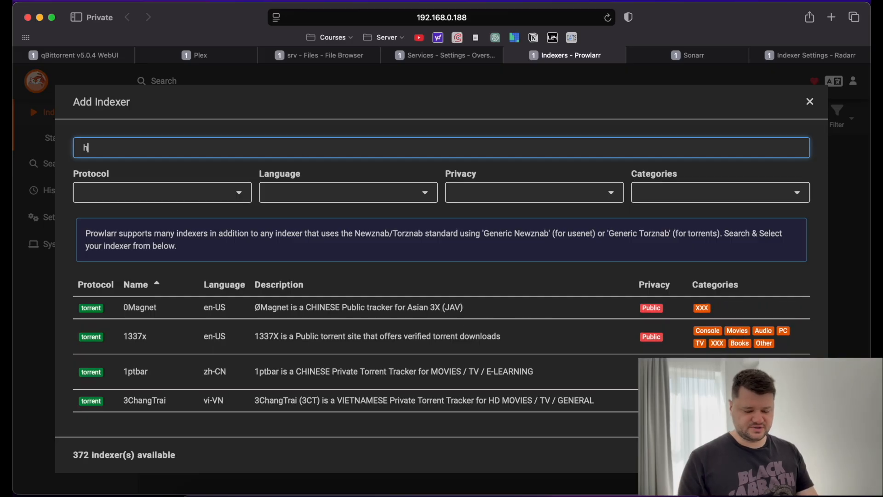
type("dra")
key("BackSpace")
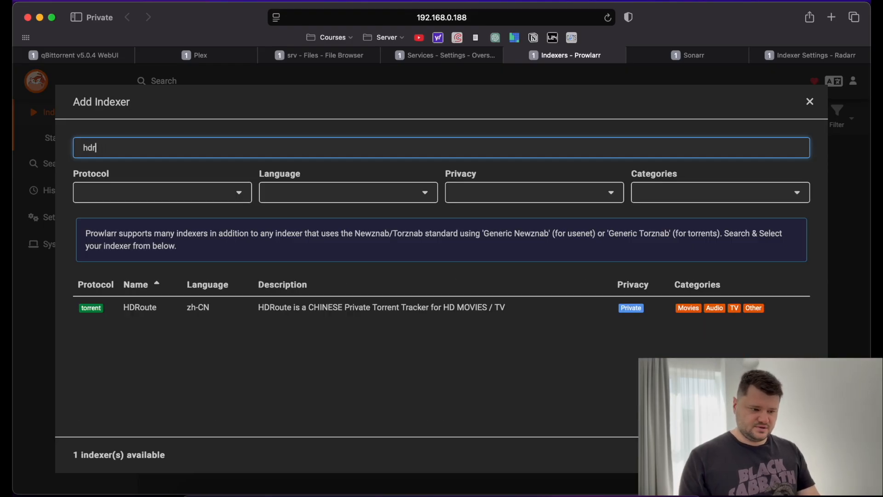
key("BackSpace")
type("re")
key("BackSpace")
key("BackSpace")
key("BackSpace")
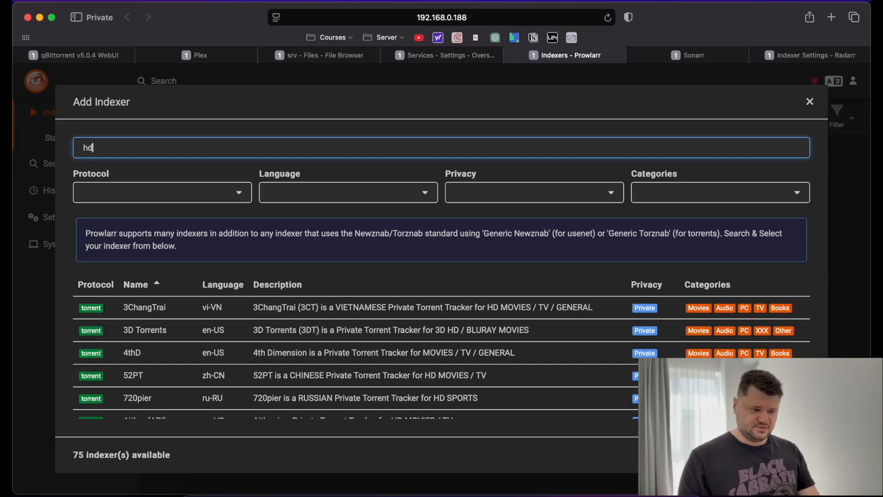
scroll(395, 305, "down", 6)
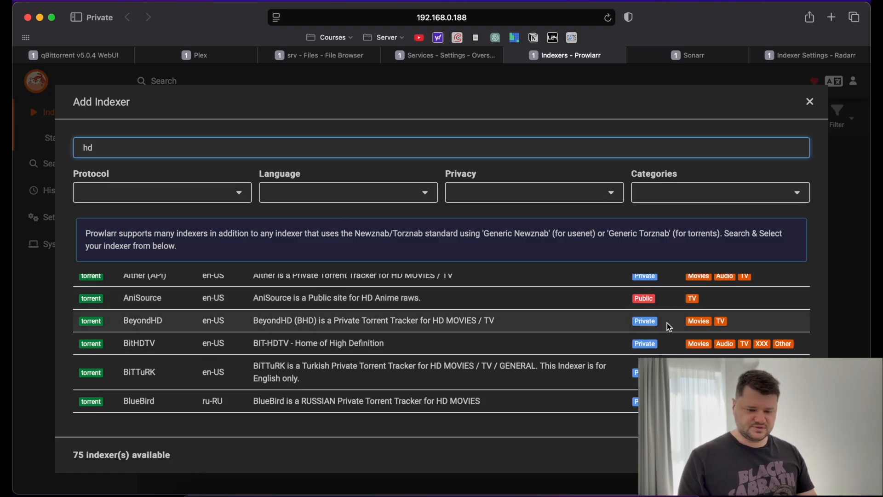
scroll(669, 327, "up", 1)
scroll(669, 327, "up", 6)
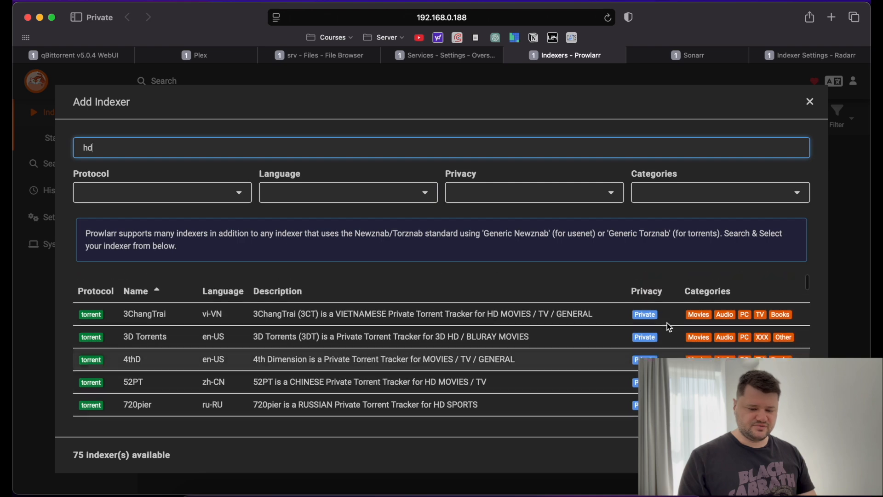
Filter the indexer results to the Movies category and browse the list.
left_click(686, 196)
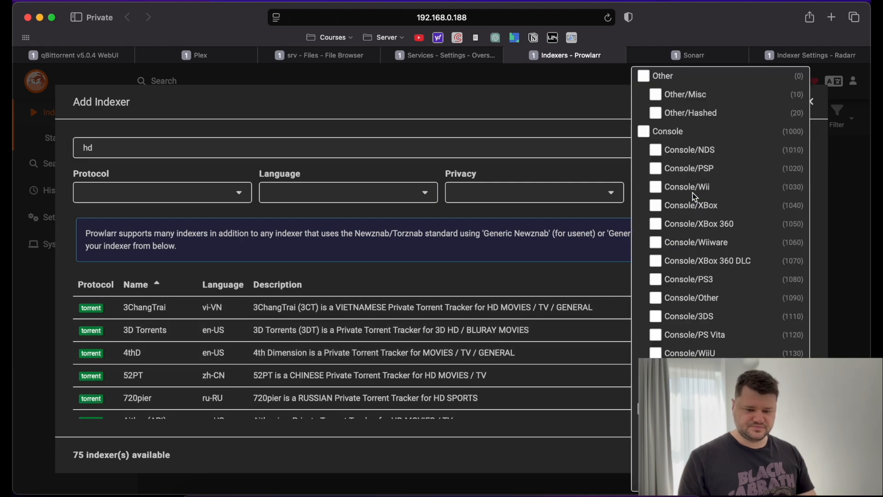
scroll(694, 195, "down", 10)
scroll(690, 147, "up", 4)
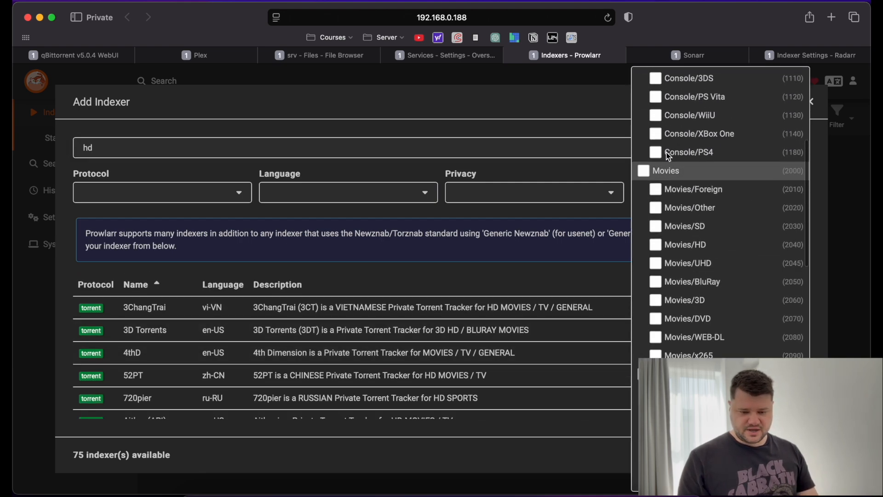
left_click(644, 170)
scroll(658, 257, "down", 7)
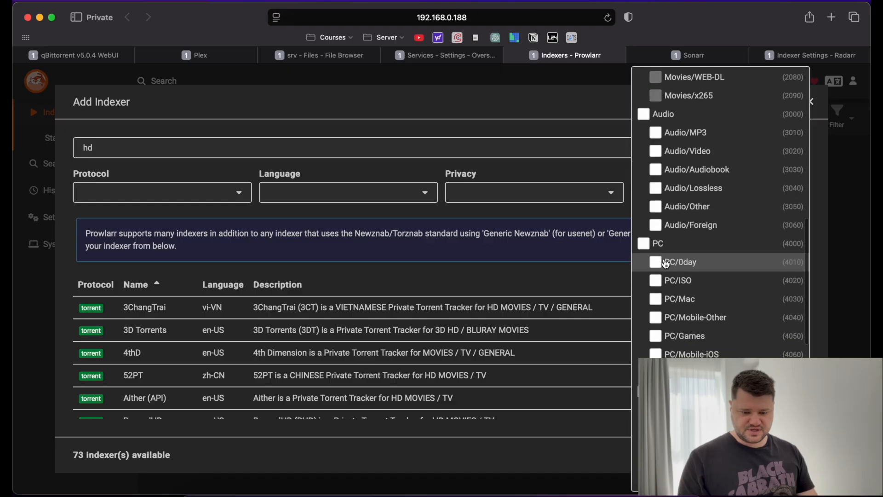
scroll(665, 264, "down", 6)
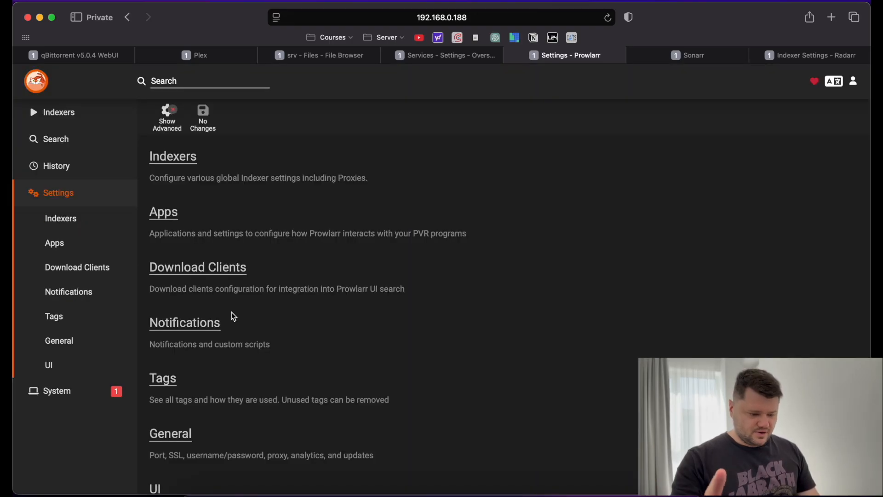
scroll(231, 316, "down", 2)
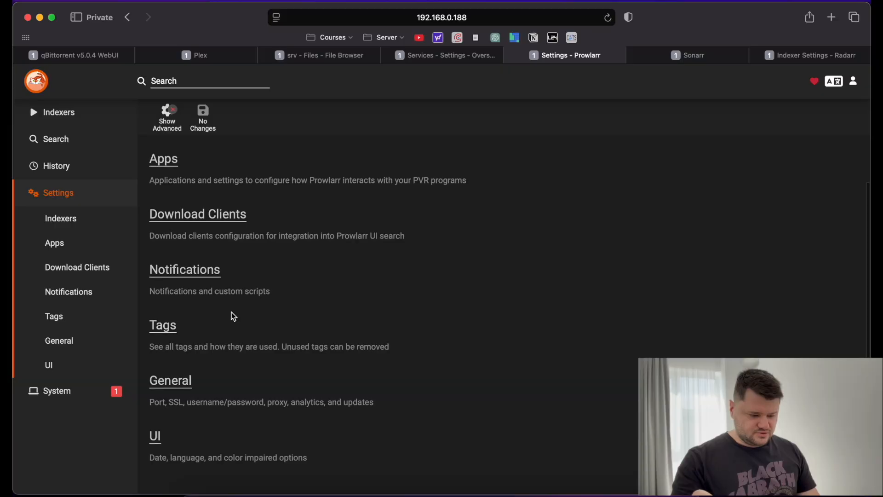
Add Radarr as a new application in Prowlarr's Apps settings, showing its prefilled localhost server fields.
left_click(170, 382)
scroll(272, 336, "down", 7)
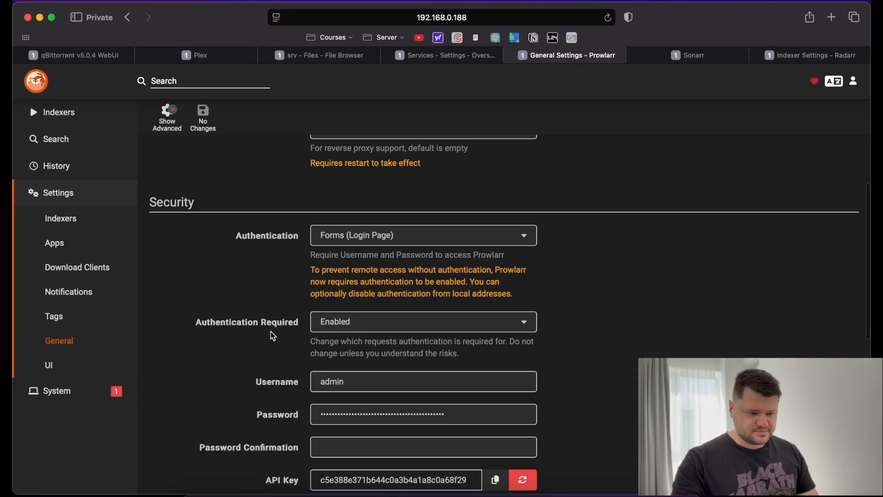
scroll(272, 336, "down", 3)
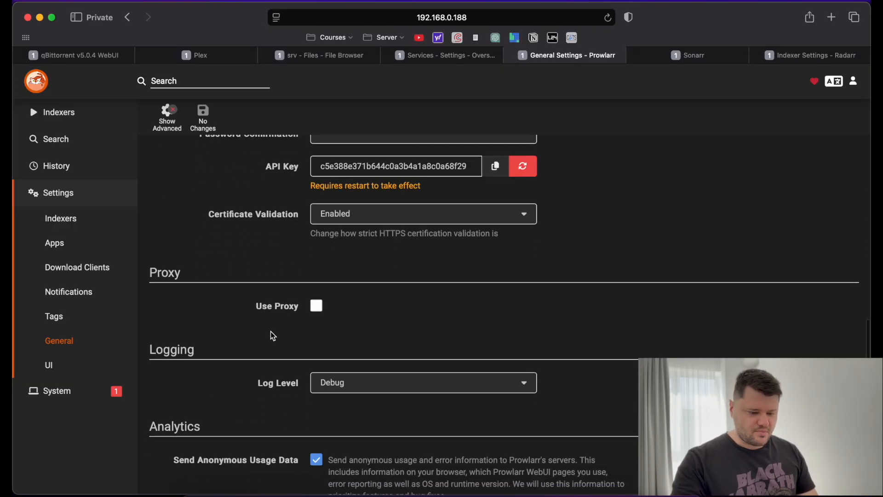
left_click(59, 250)
left_click(233, 201)
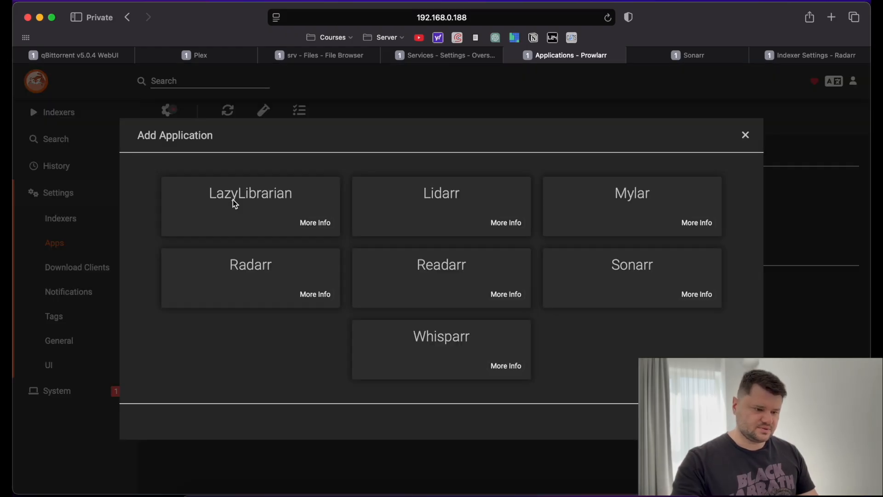
left_click(274, 275)
scroll(370, 294, "down", 5)
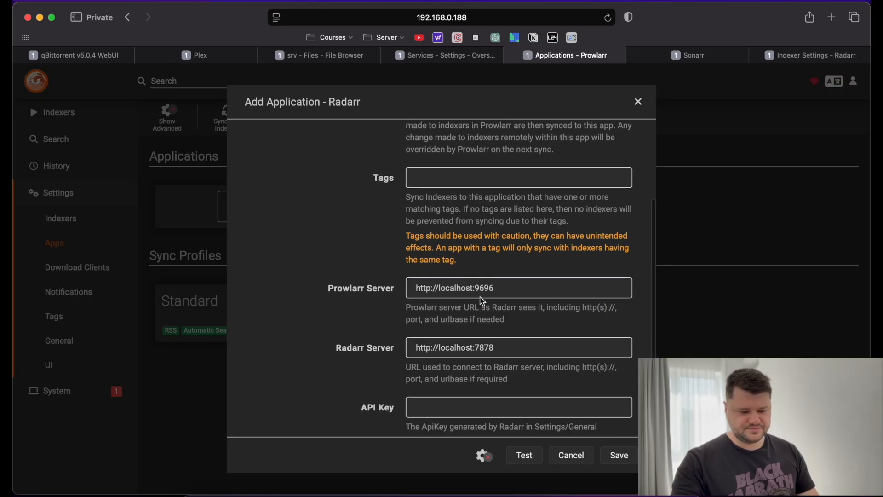
scroll(441, 322, "down", 1)
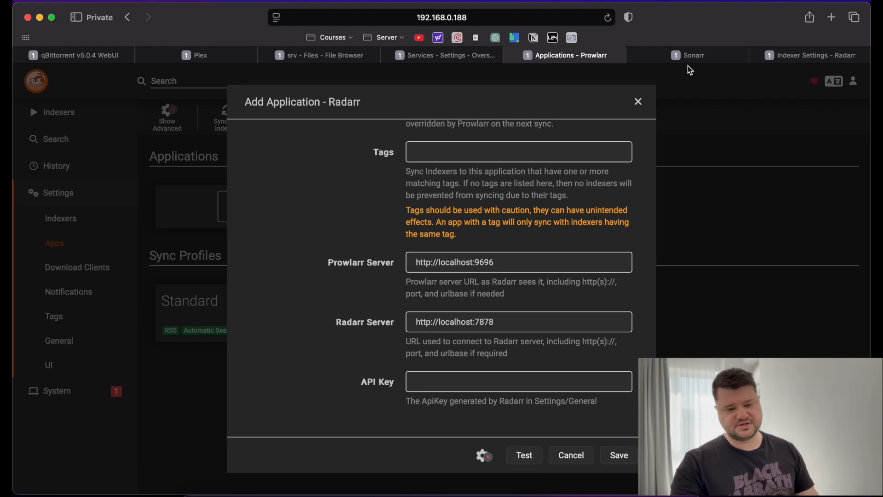
Switch to the Radarr tab and look through its General and System Status pages.
left_click(701, 58)
left_click(782, 55)
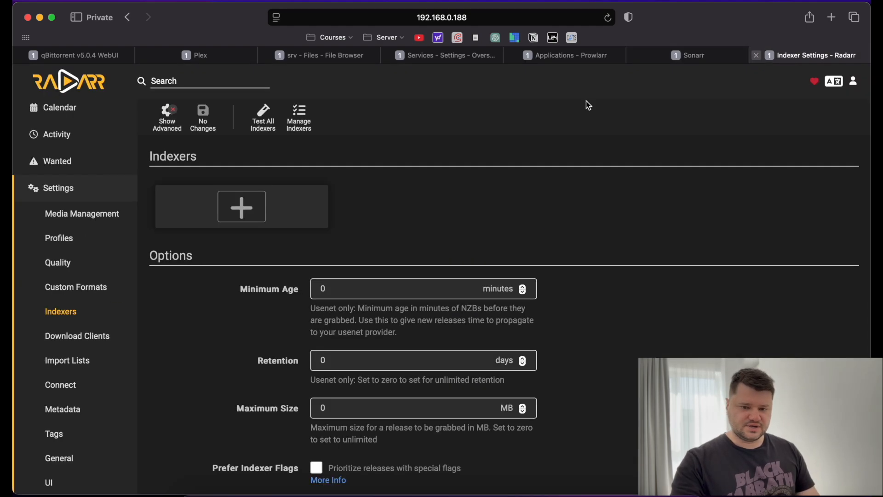
scroll(62, 408, "down", 2)
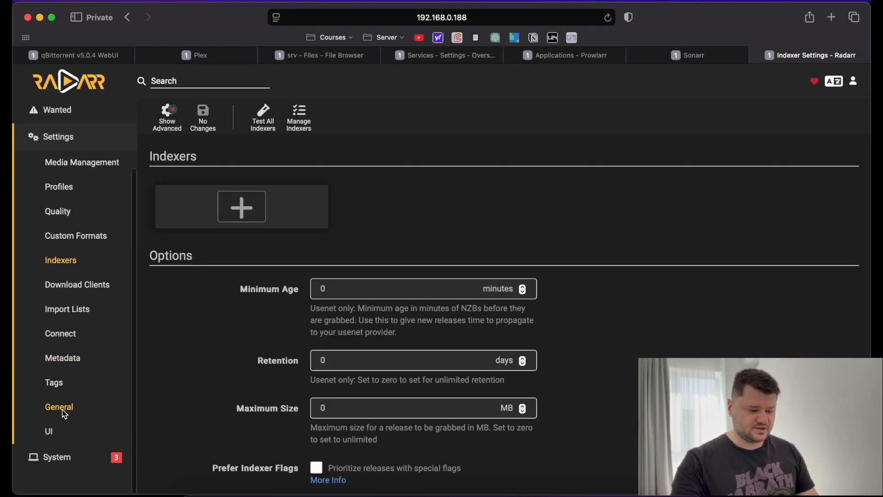
left_click(59, 407)
left_click(60, 455)
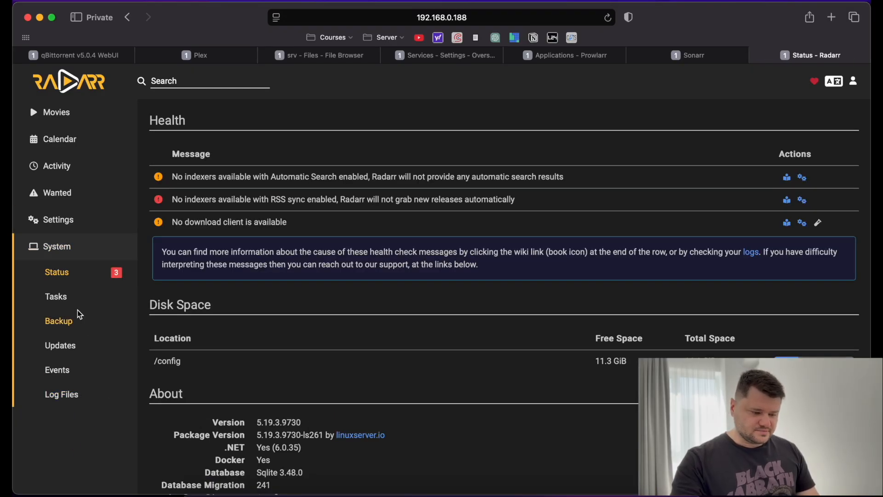
left_click(64, 223)
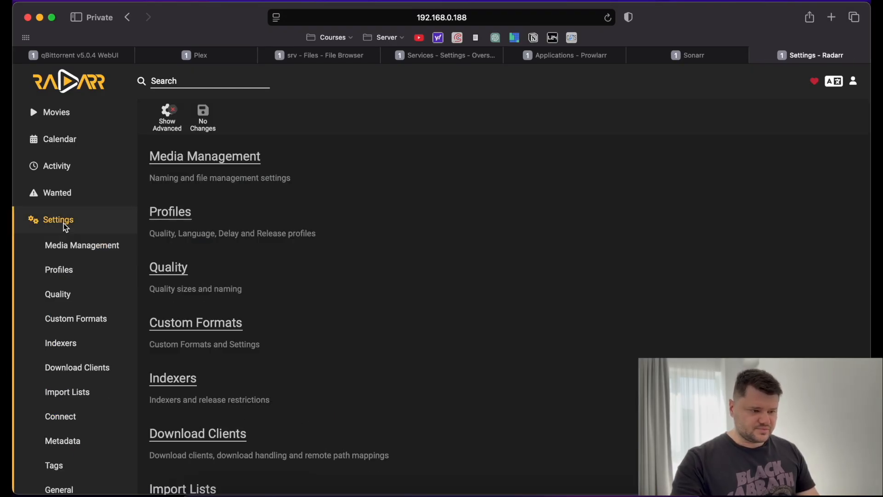
scroll(363, 305, "down", 5)
scroll(366, 306, "down", 3)
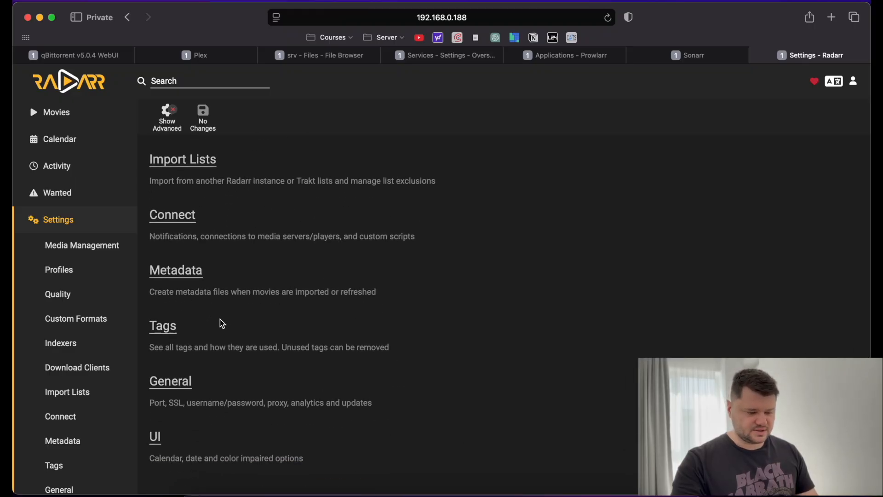
scroll(222, 324, "up", 8)
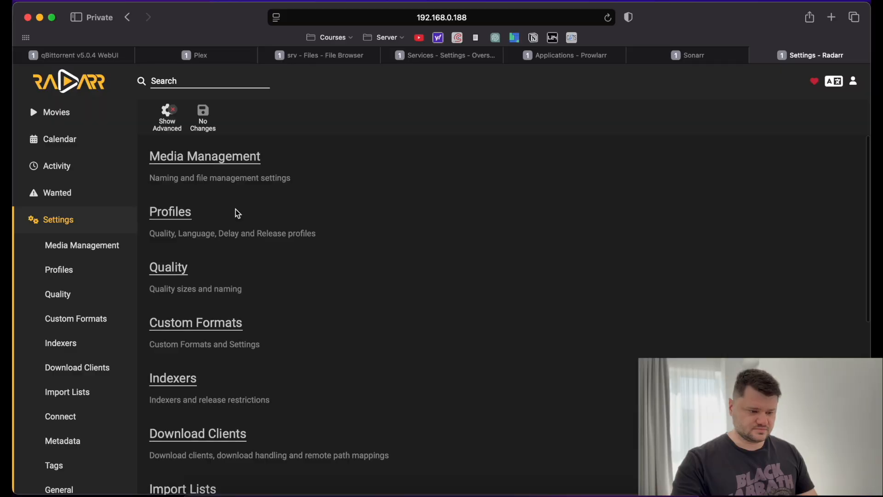
scroll(237, 212, "down", 10)
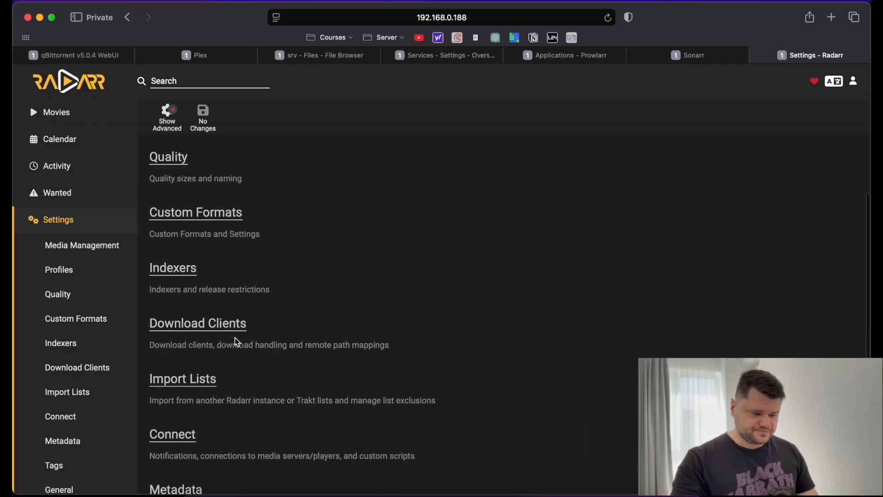
Copy Radarr's API key from General settings and go back to Prowlarr's Radarr form.
left_click(177, 388)
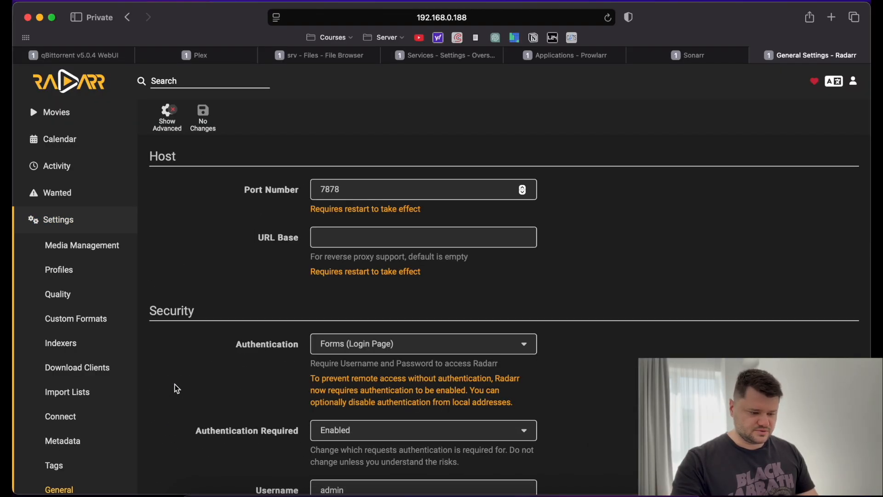
scroll(406, 350, "down", 8)
scroll(407, 351, "up", 3)
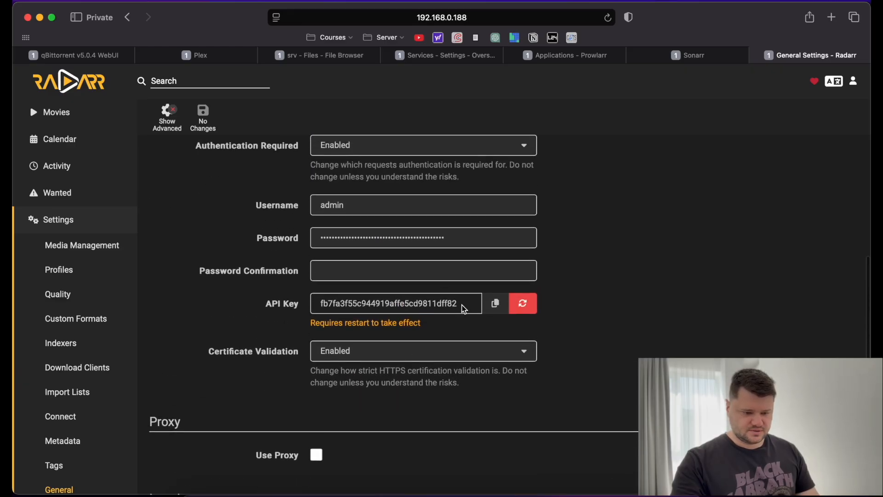
left_click(496, 303)
left_click(574, 63)
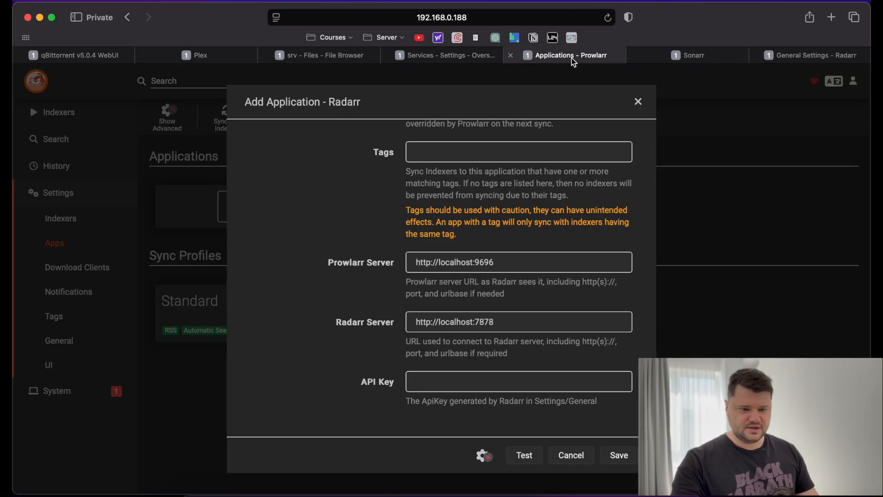
Paste Radarr's API key into the form and test the connection.
left_click(451, 381)
key("super+v")
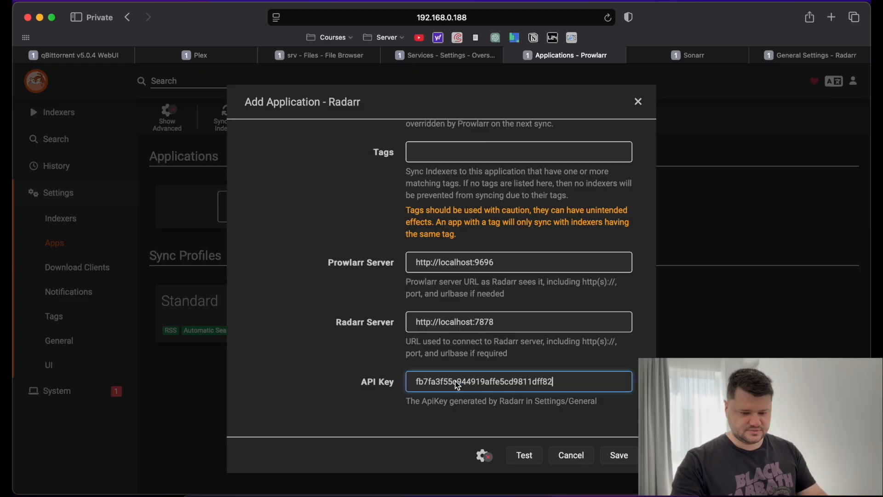
left_click(525, 455)
scroll(501, 382, "down", 2)
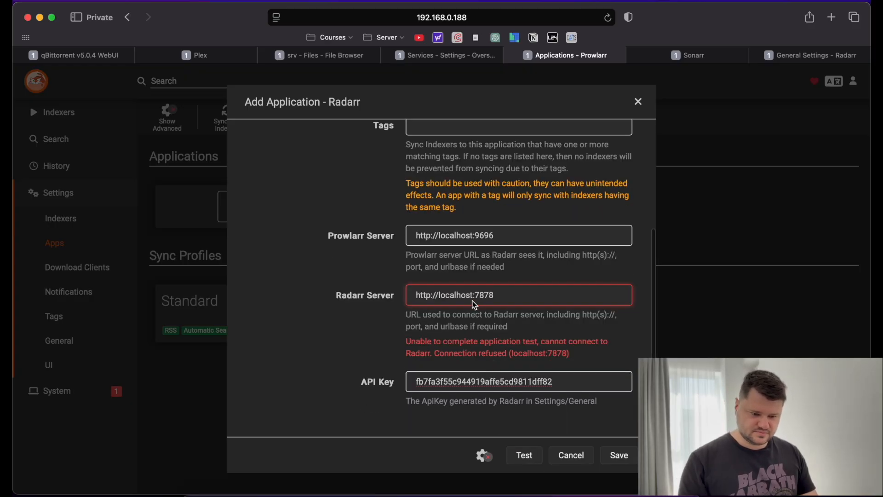
Change the Radarr and Prowlarr server addresses to 192.168.0.188, retest, and save.
left_click_drag(473, 300, 439, 299)
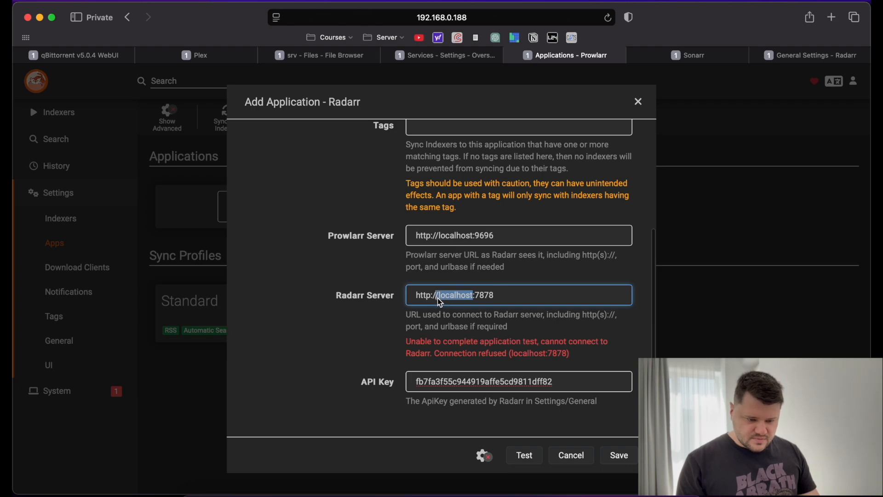
type("192.168")
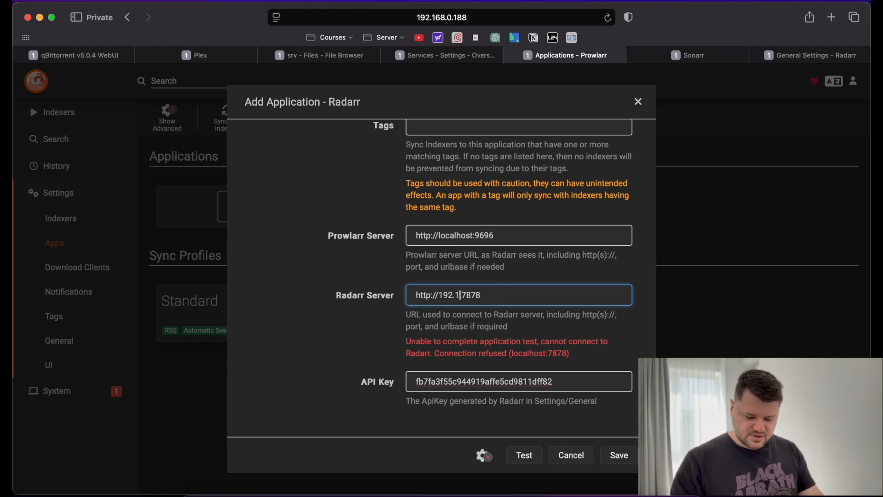
type(".")
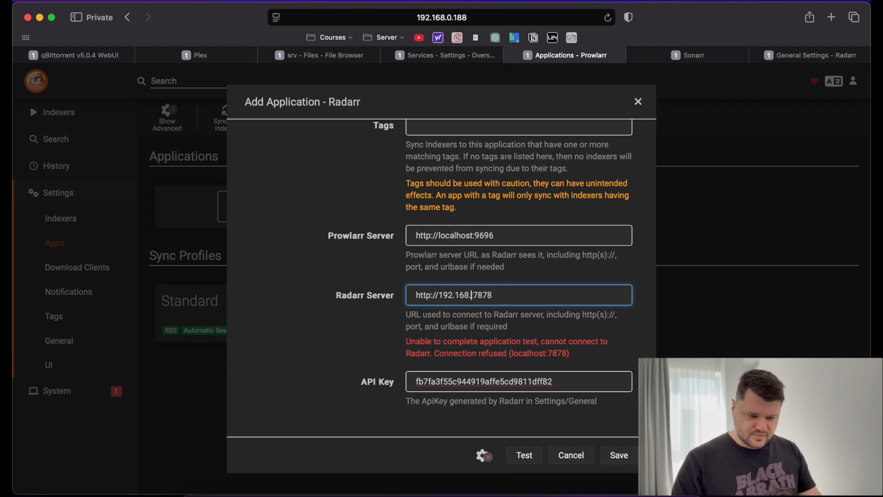
type("0.188")
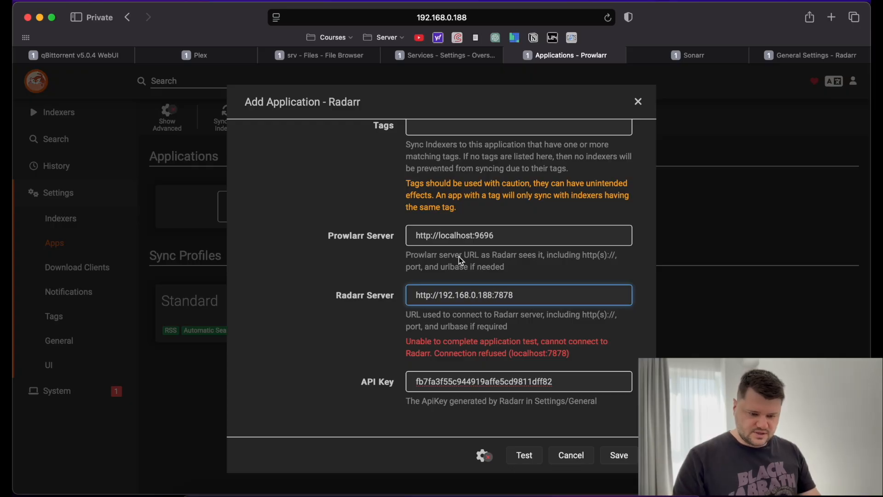
left_click_drag(473, 236, 442, 237)
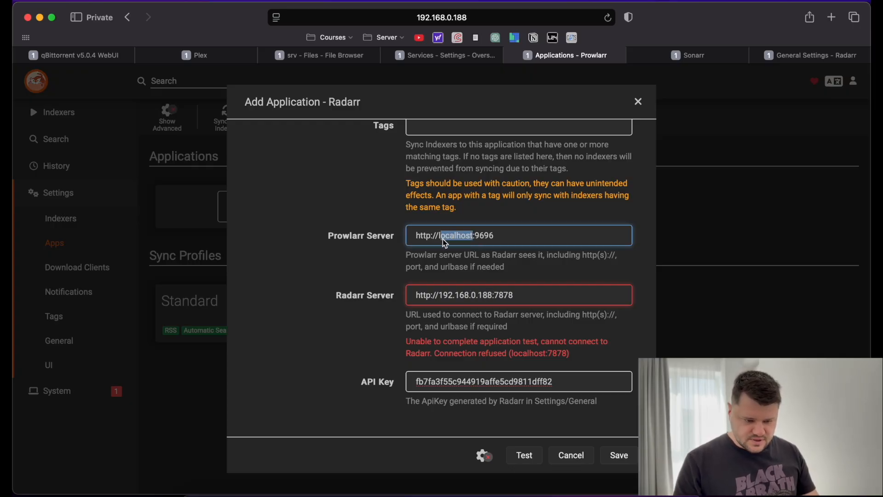
type("192.168.0")
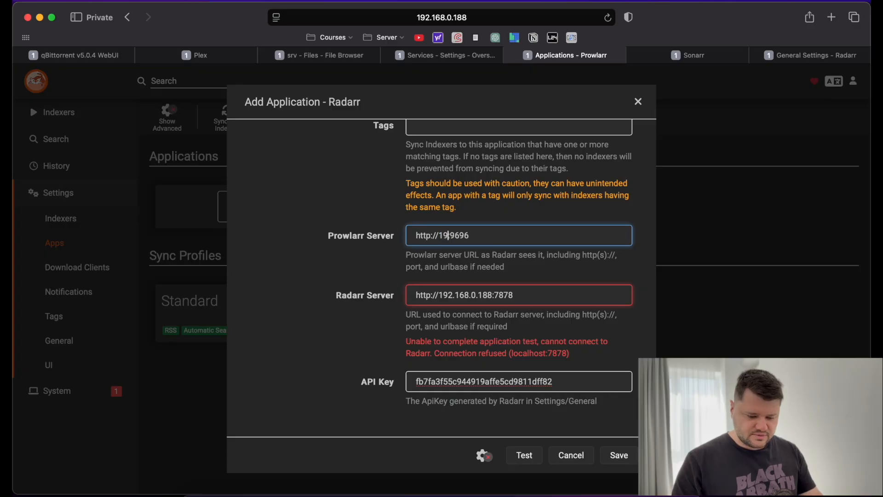
type(".188")
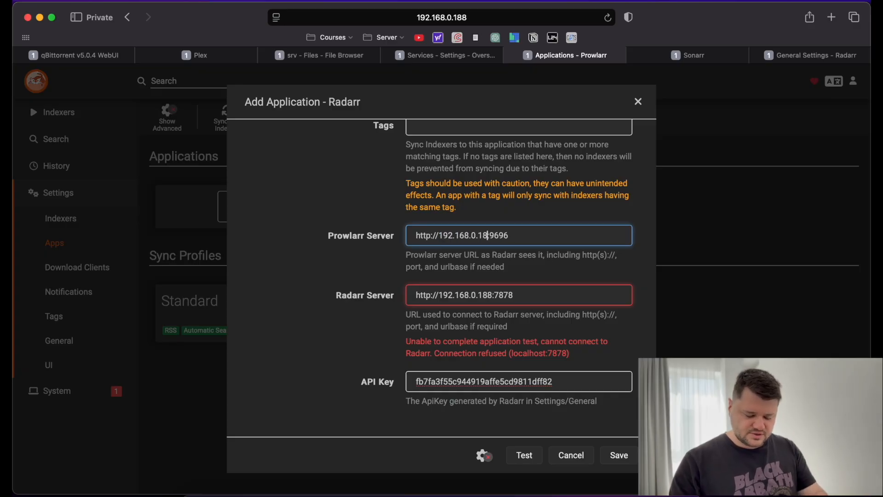
left_click(548, 263)
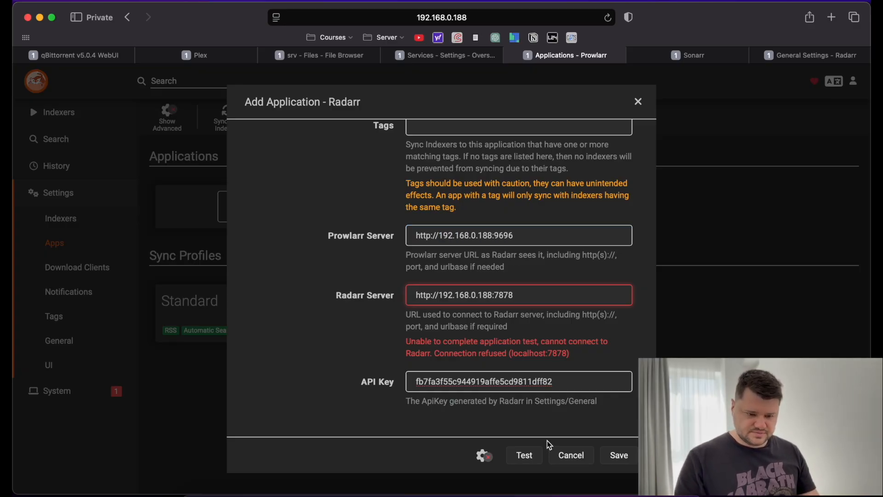
left_click(527, 461)
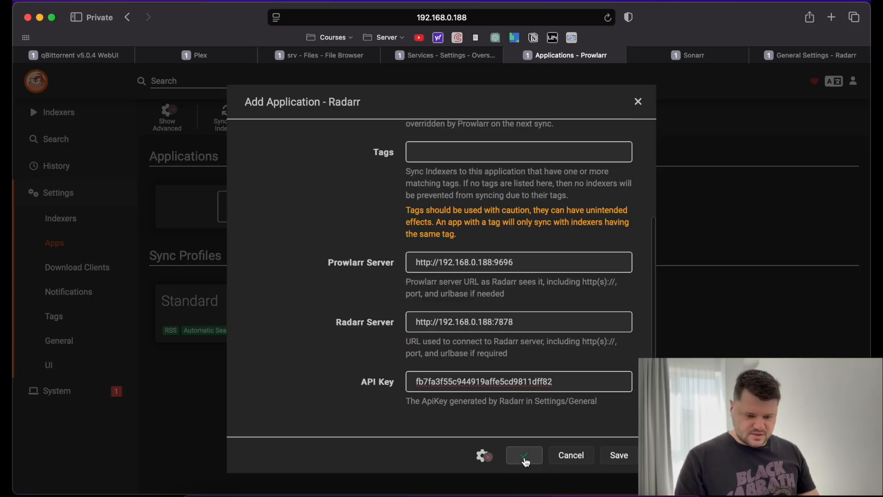
left_click(618, 456)
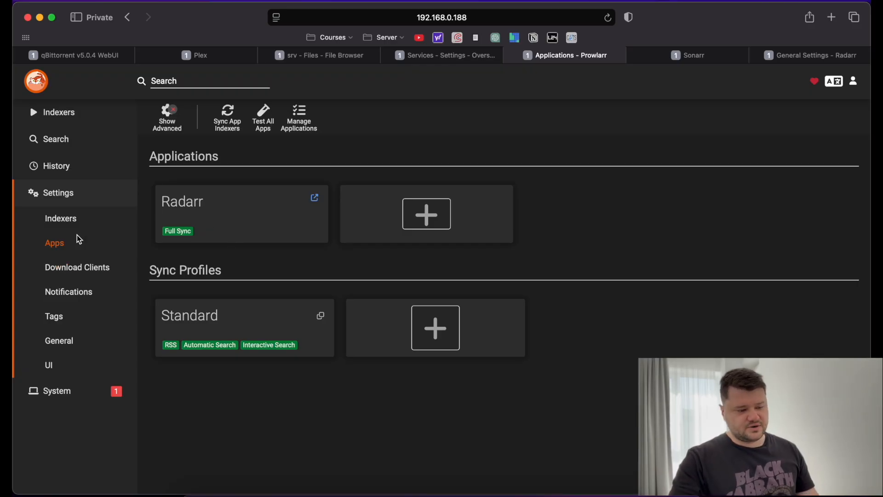
Check Prowlarr's Download Clients and Indexer Proxies options, then open Radarr's Media Management settings.
left_click(76, 269)
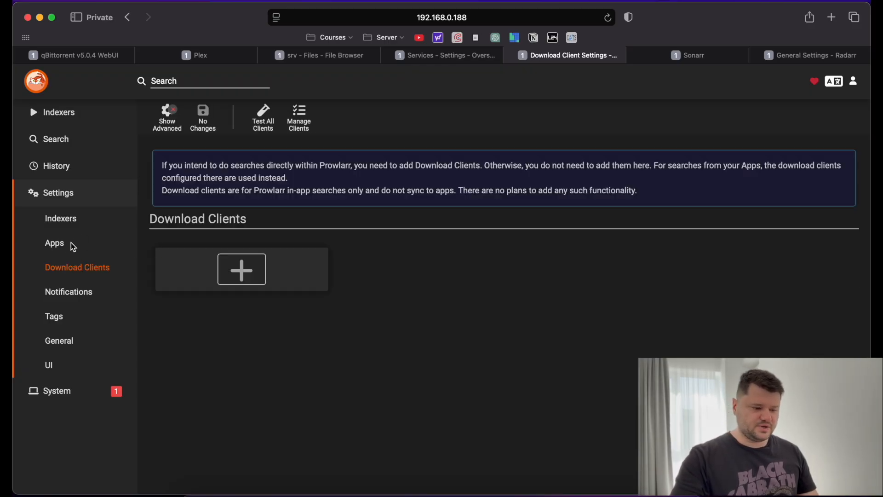
left_click(64, 228)
left_click(238, 215)
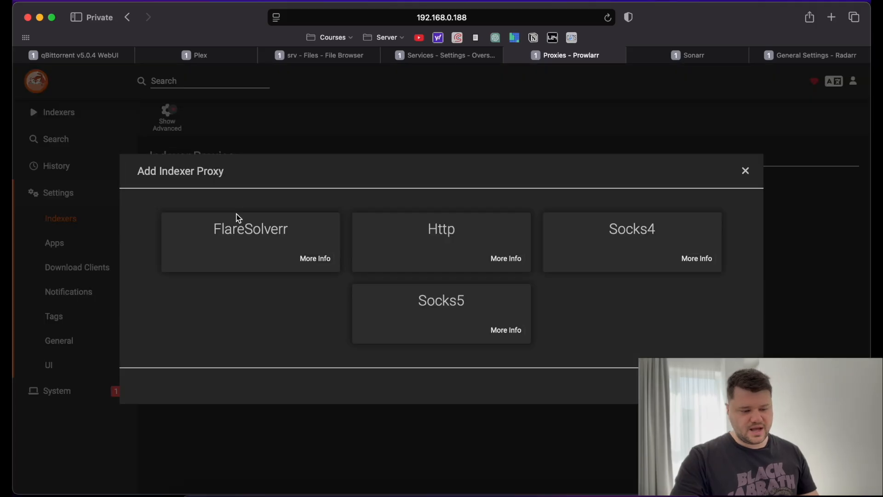
left_click(747, 173)
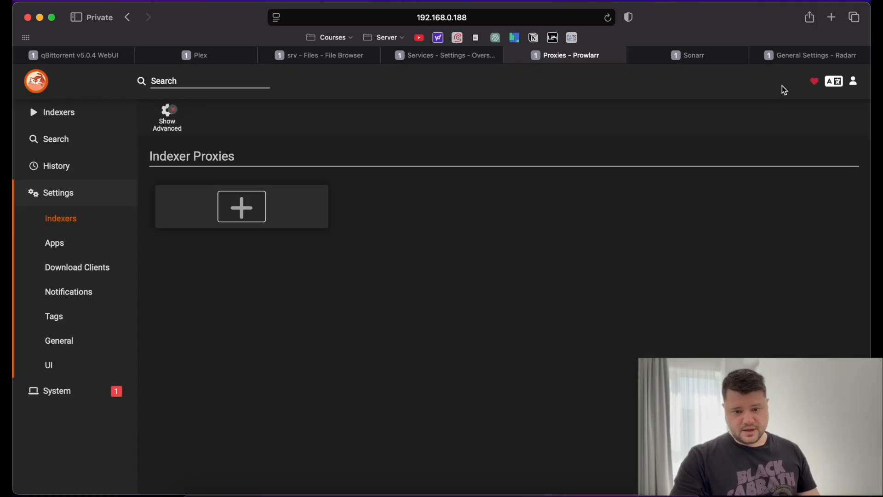
left_click(811, 56)
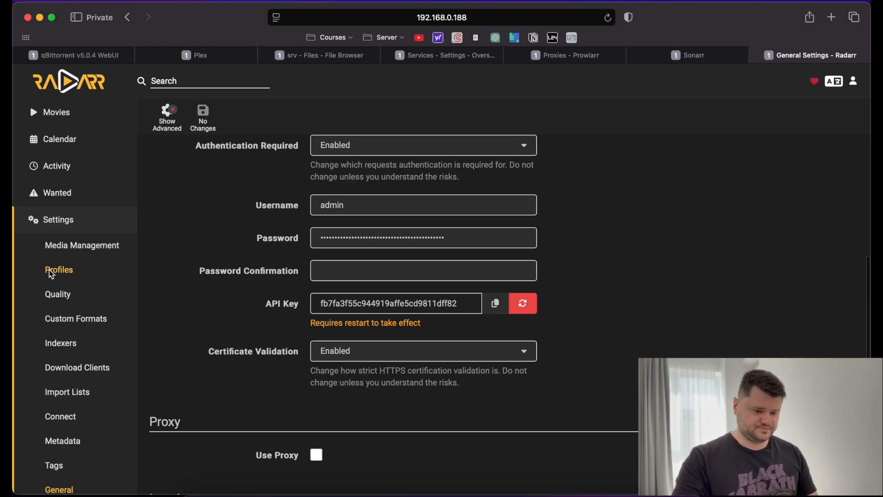
left_click(57, 252)
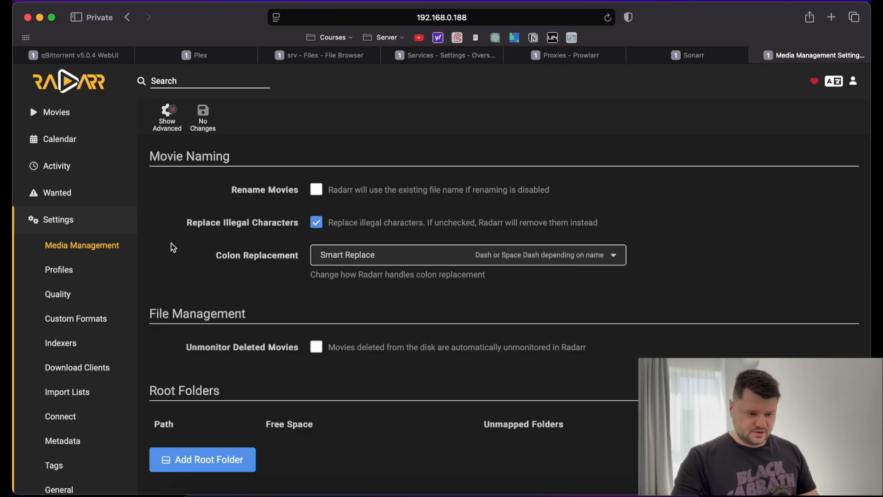
Show advanced media management options and enable deleting empty movie folders.
left_click(167, 118)
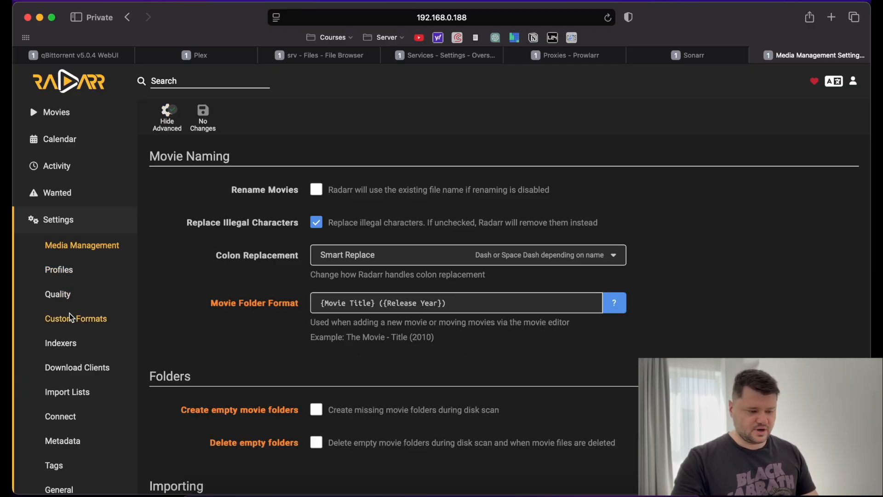
scroll(202, 282, "down", 5)
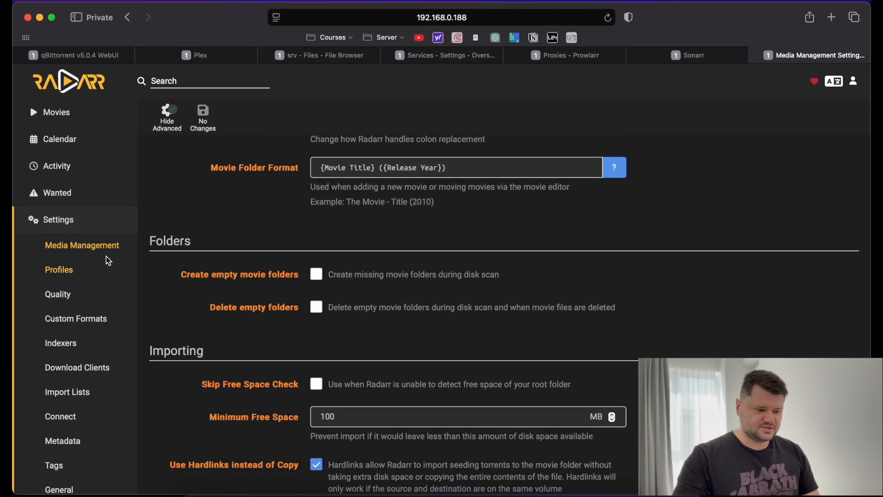
scroll(199, 262, "down", 3)
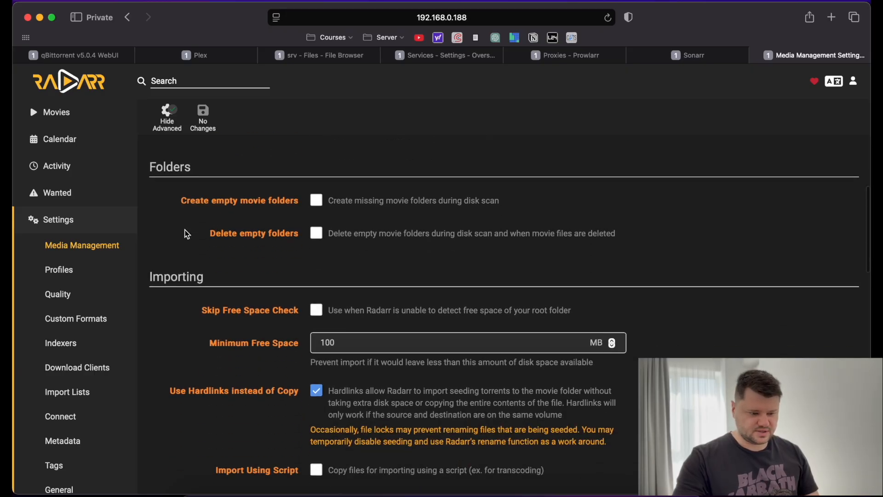
scroll(187, 233, "up", 2)
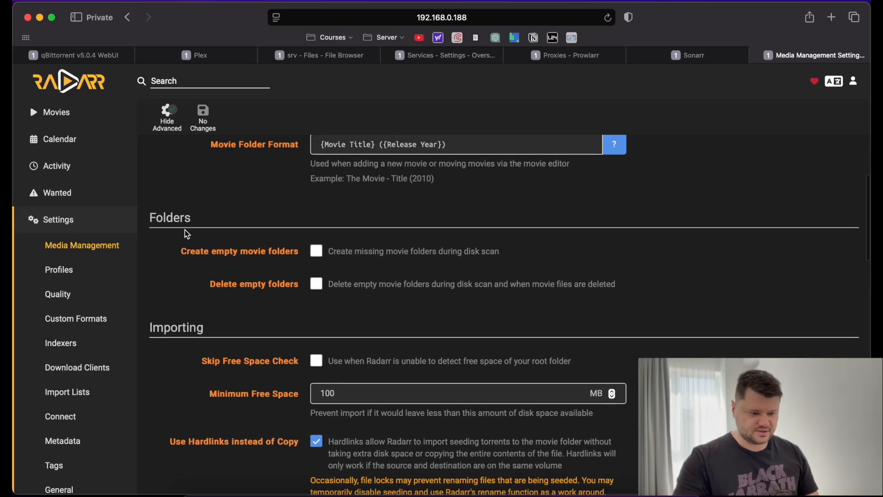
left_click(312, 286)
Enable Unmonitor Deleted Movies and scroll down to the empty Root Folders section.
scroll(305, 227, "up", 3)
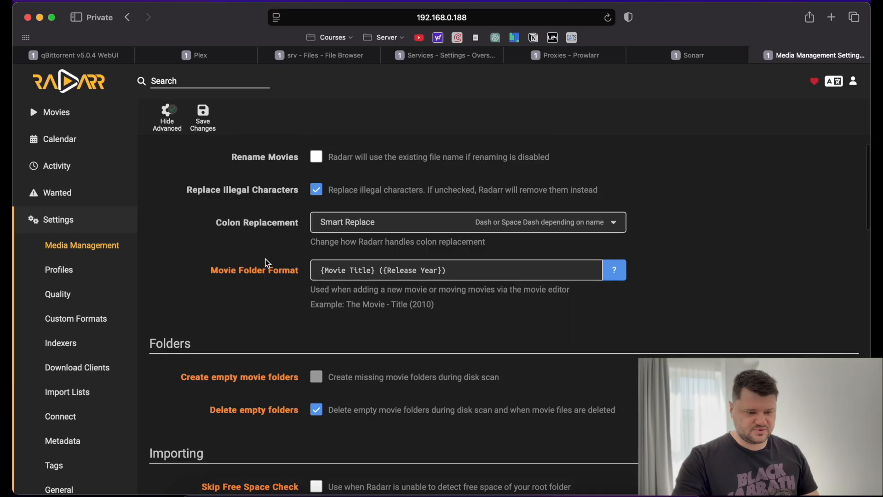
scroll(198, 276, "down", 5)
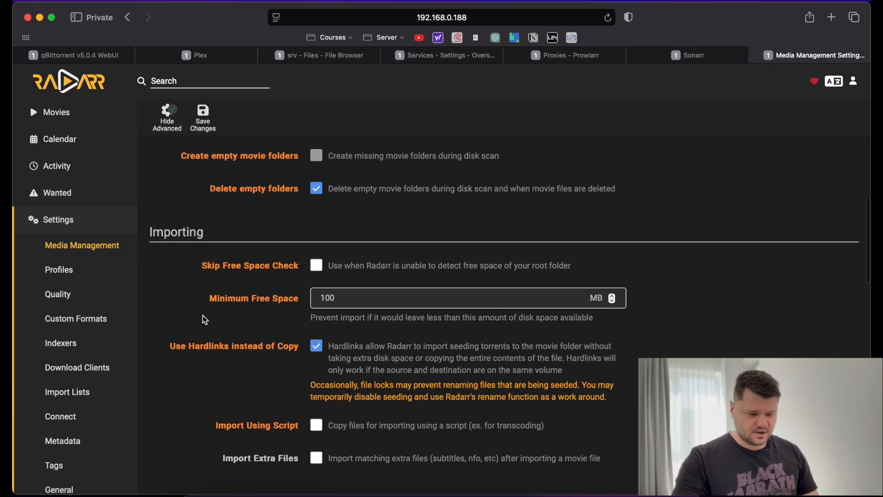
scroll(221, 308, "down", 3)
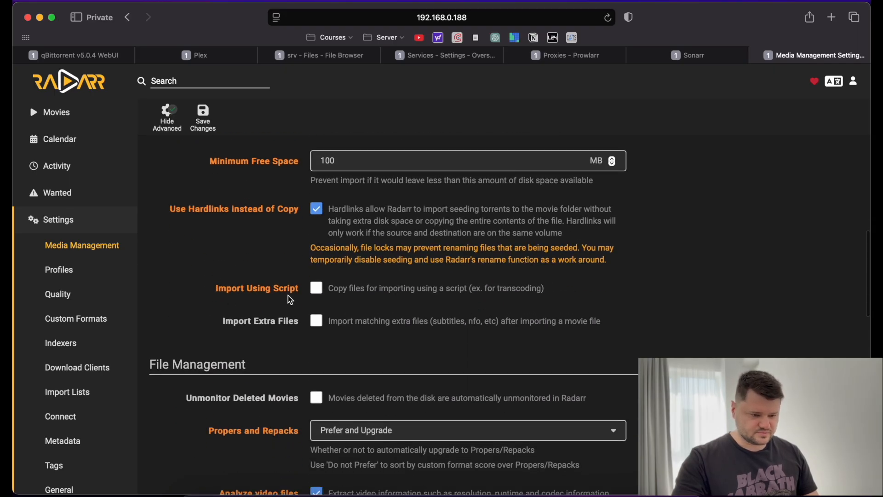
scroll(290, 300, "down", 3)
scroll(250, 321, "down", 1)
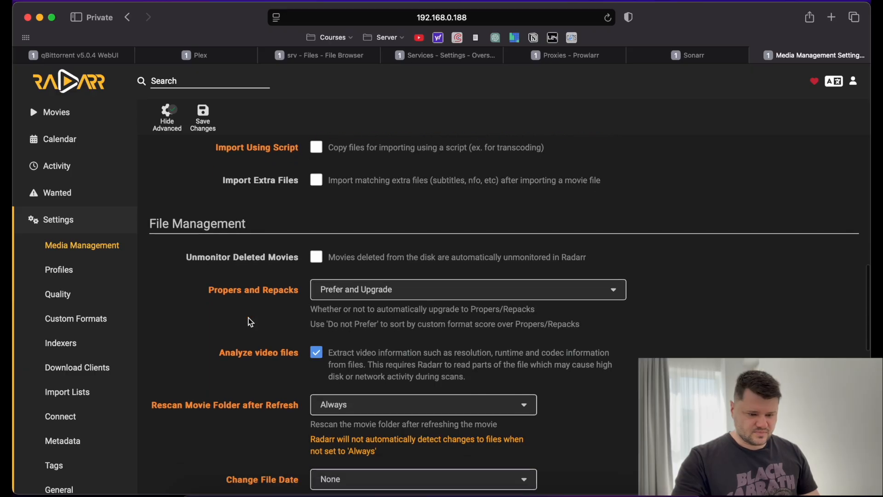
left_click(320, 260)
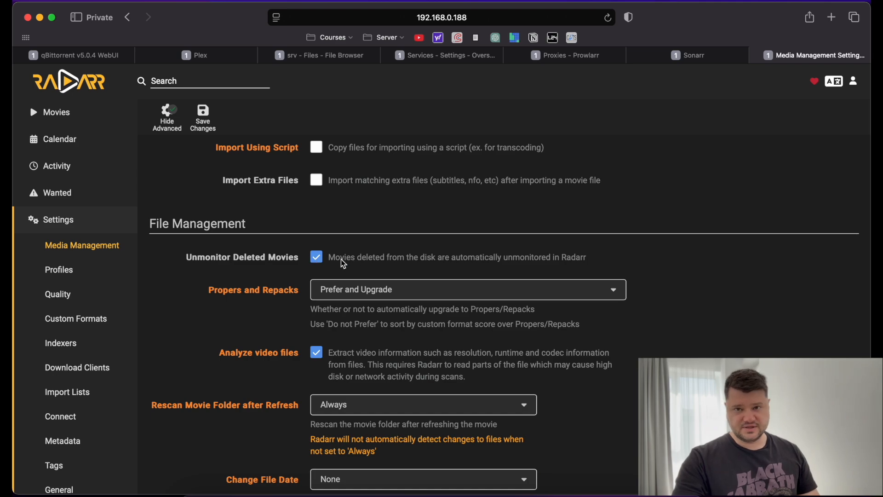
scroll(288, 299, "down", 2)
scroll(224, 302, "down", 10)
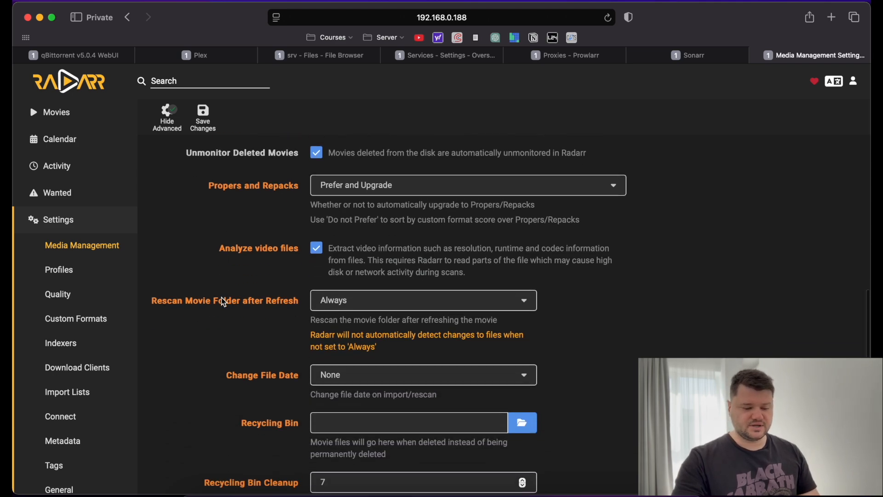
scroll(205, 346, "down", 1)
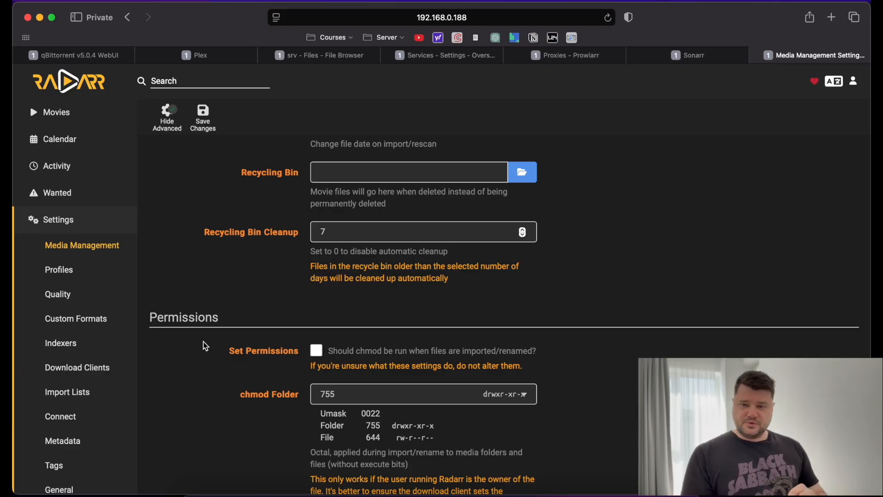
scroll(205, 346, "down", 3)
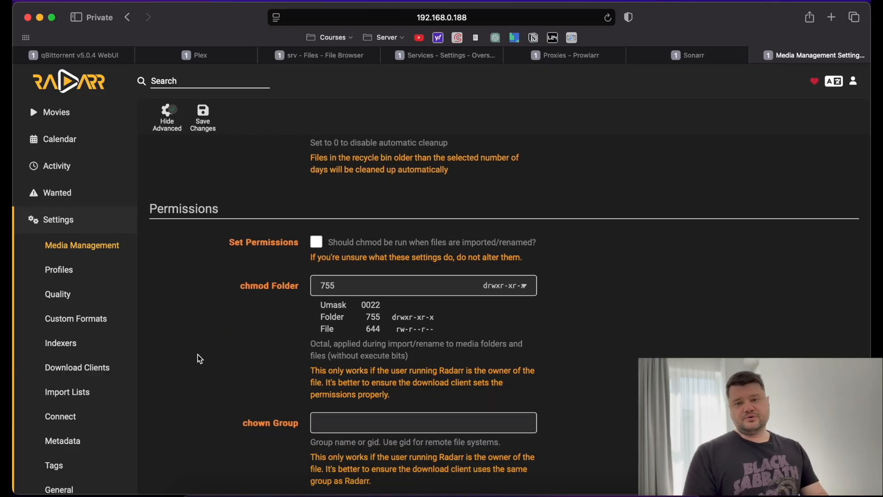
scroll(200, 359, "down", 4)
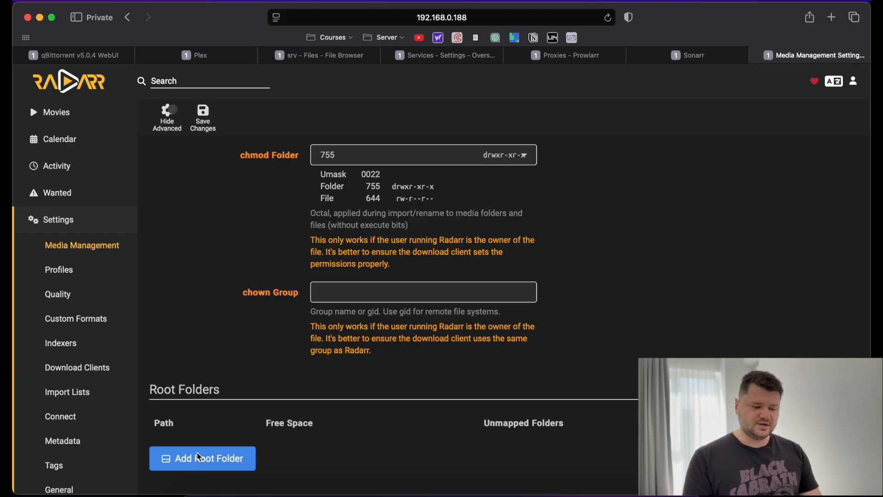
Add /media/MOVIES/Movies as a root folder through the file browser.
left_click(206, 462)
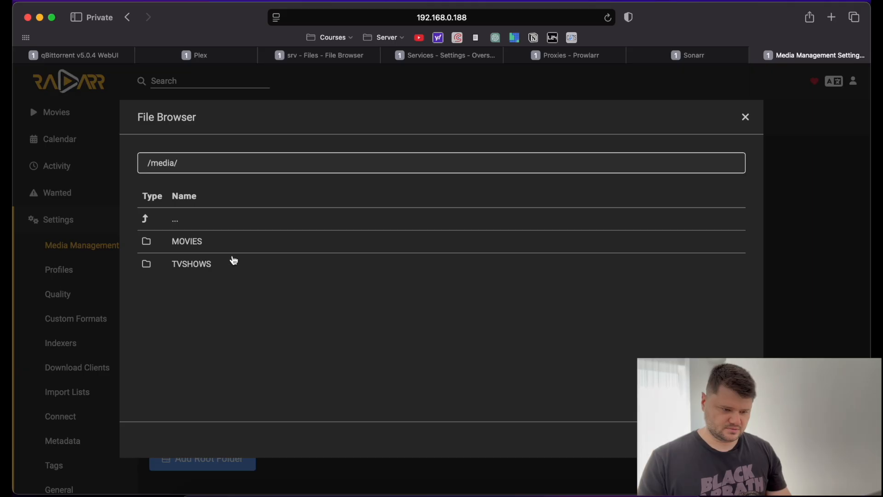
left_click(223, 243)
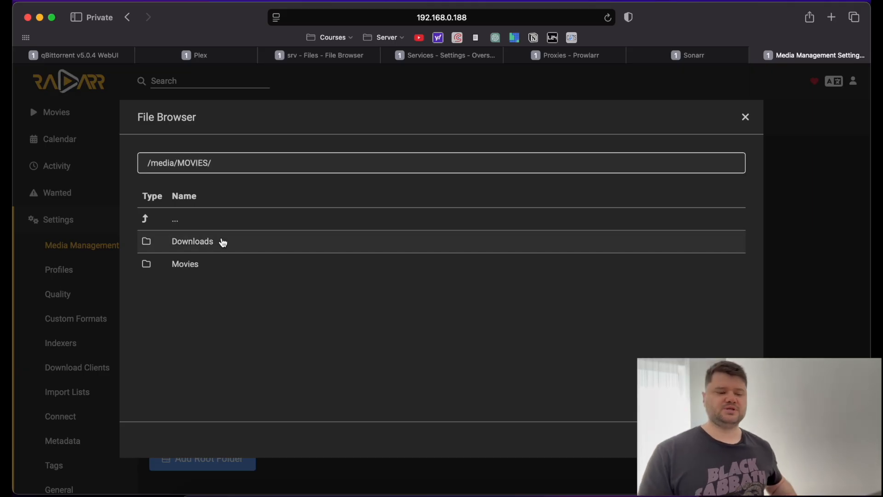
left_click(209, 264)
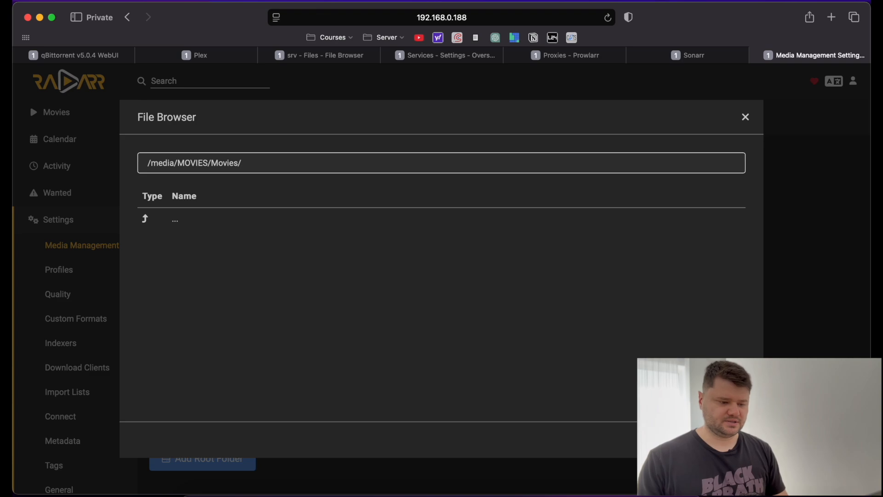
left_click(733, 440)
Save the media management changes.
scroll(468, 410, "down", 1)
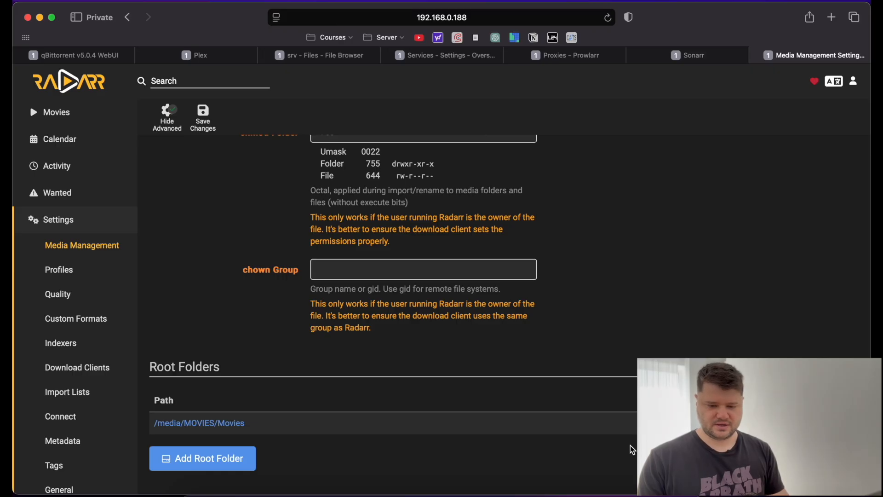
scroll(592, 361, "up", 5)
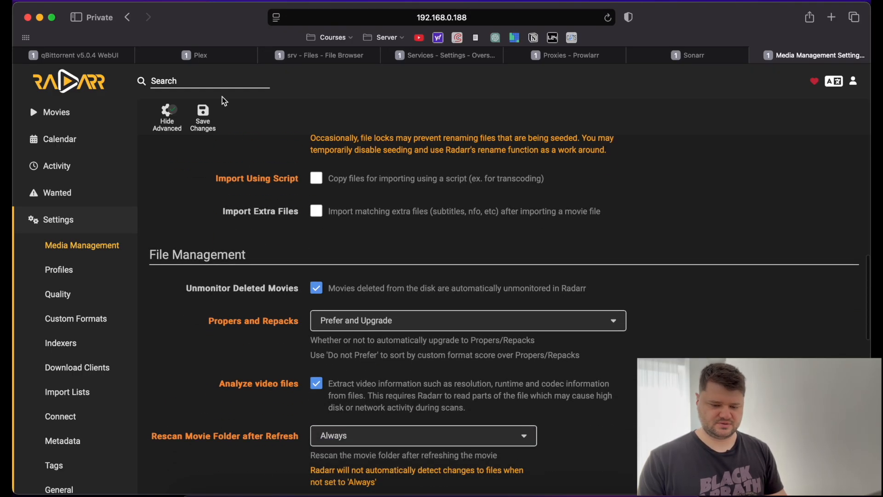
left_click(201, 118)
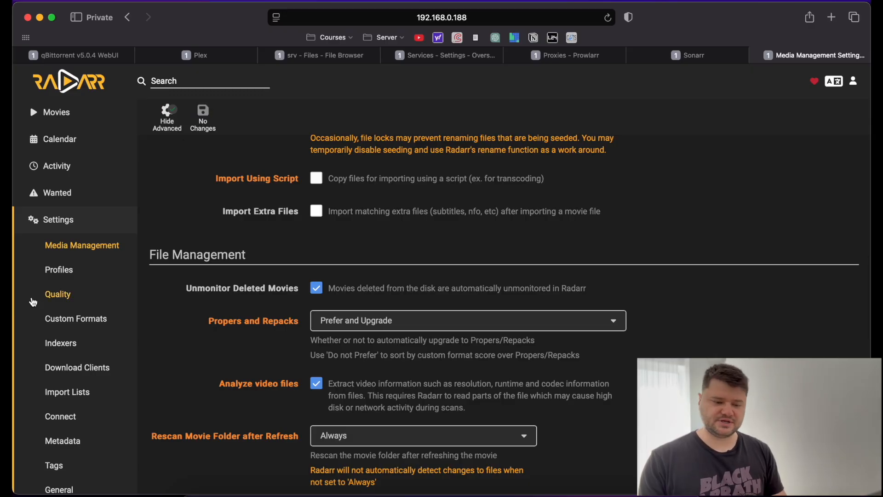
left_click(67, 274)
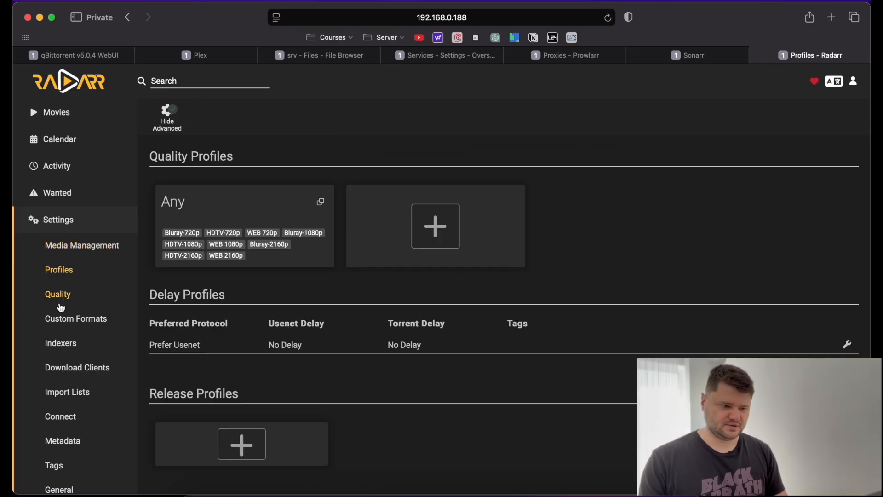
In Radarr's Download Clients settings, add a new download client and choose qBittorrent.
left_click(59, 295)
scroll(67, 304, "down", 2)
left_click(72, 314)
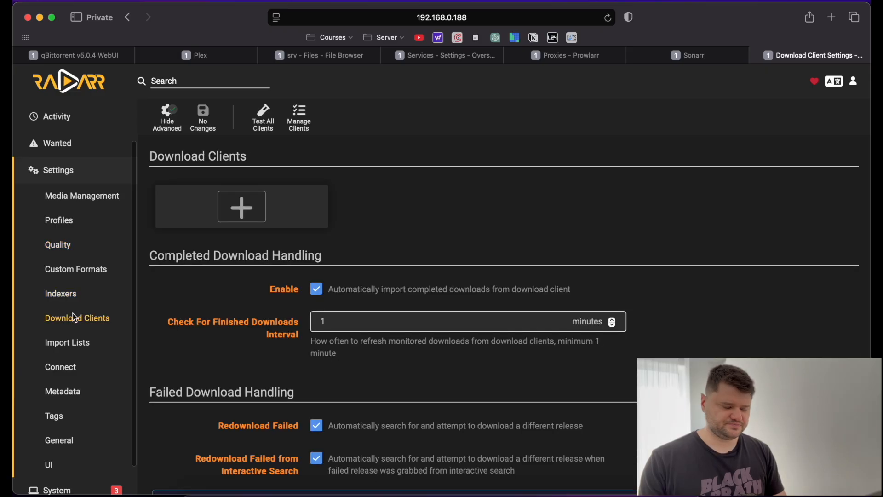
scroll(323, 237, "down", 1)
scroll(317, 237, "down", 3)
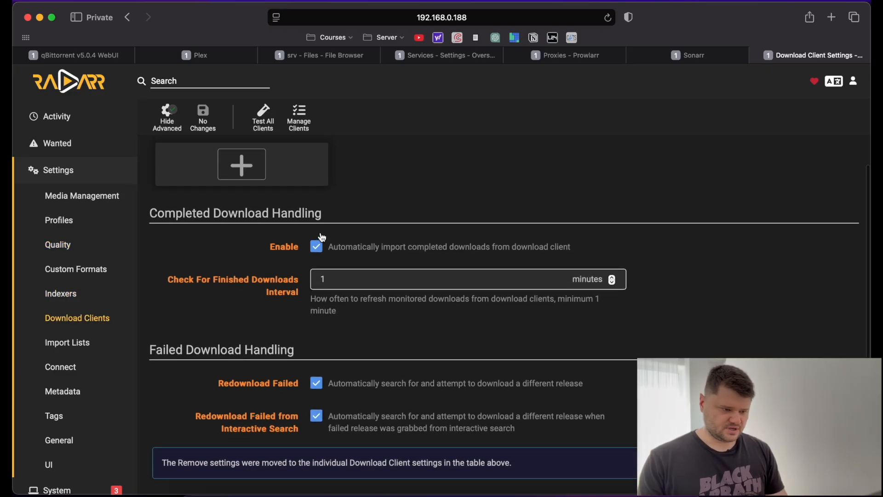
scroll(285, 206, "up", 2)
scroll(368, 221, "down", 8)
scroll(465, 230, "up", 5)
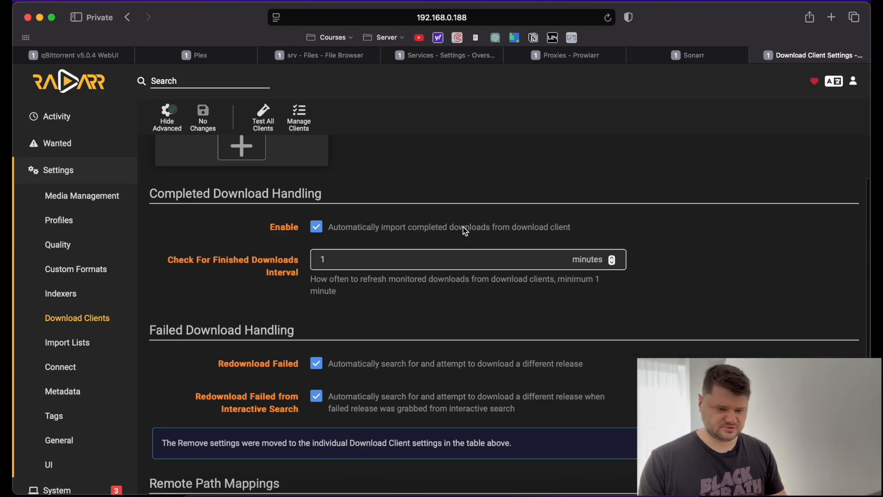
left_click(243, 216)
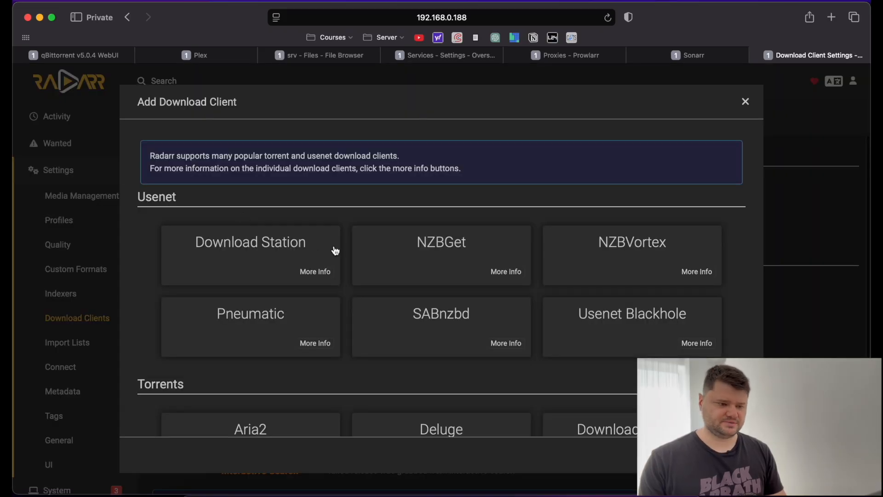
scroll(334, 249, "down", 5)
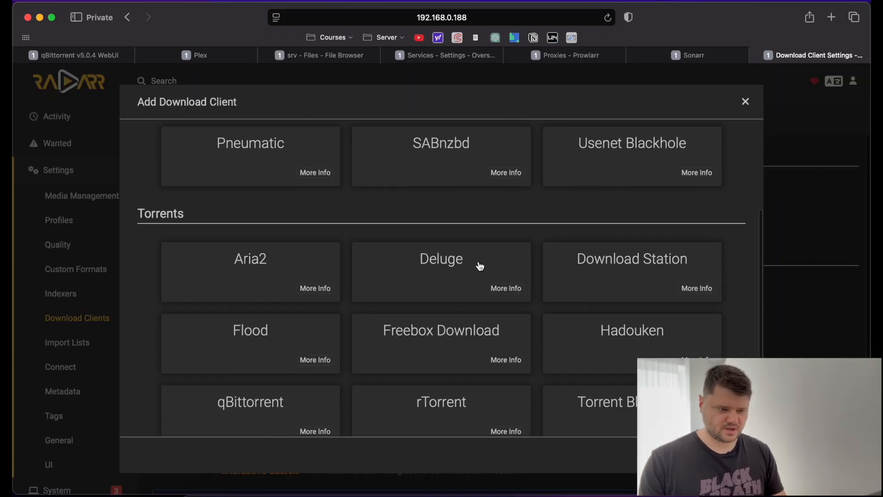
scroll(479, 264, "down", 2)
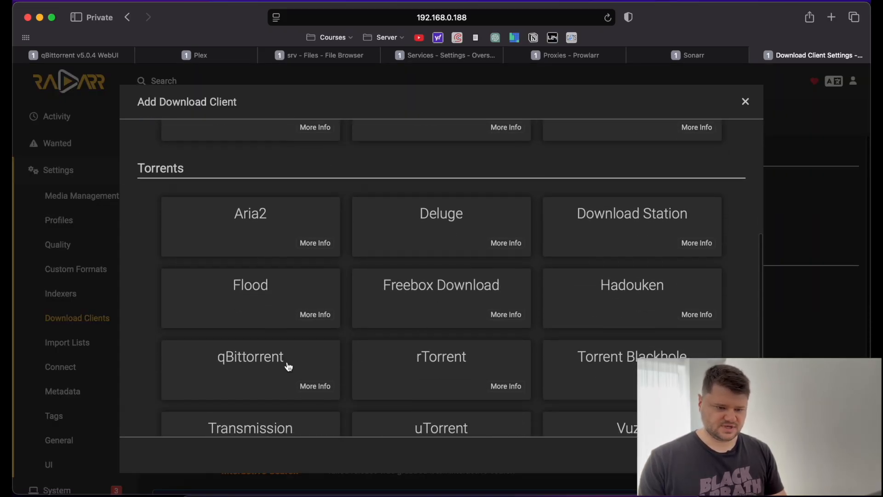
left_click(244, 368)
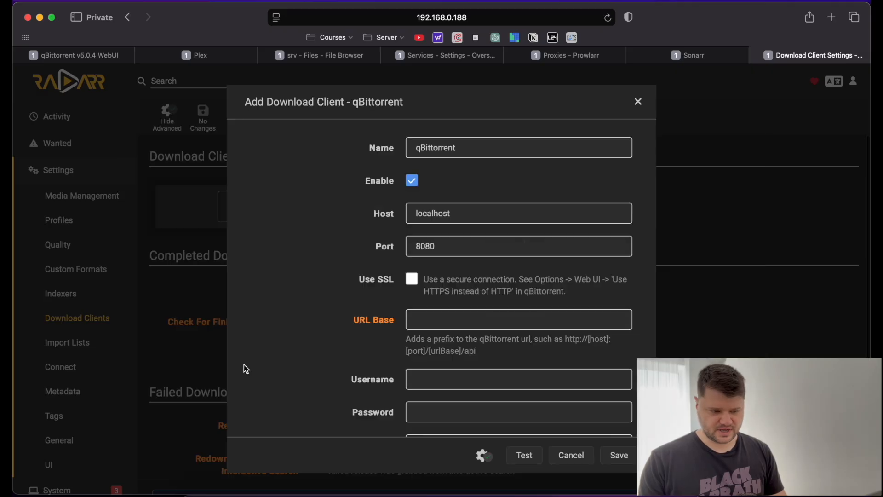
Set the qBittorrent host to 192.168.0.188 and enter the login username and password.
double_click(471, 217)
type("192.168.0.188")
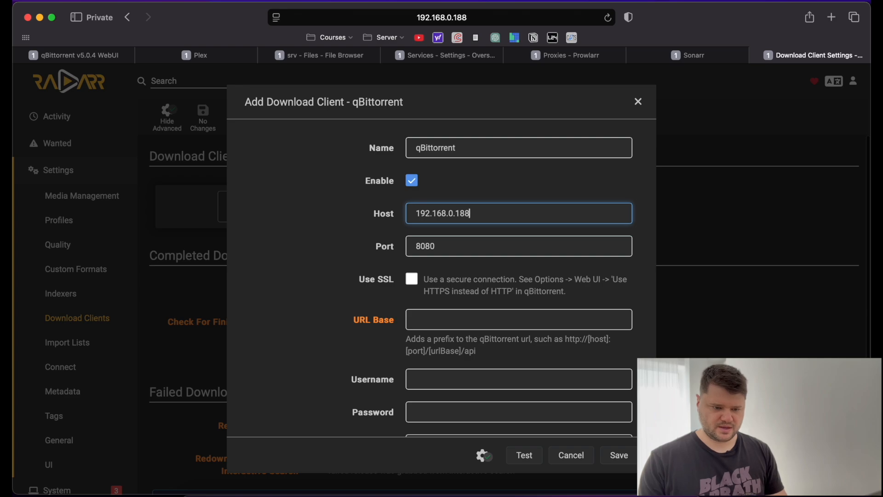
scroll(371, 313, "down", 3)
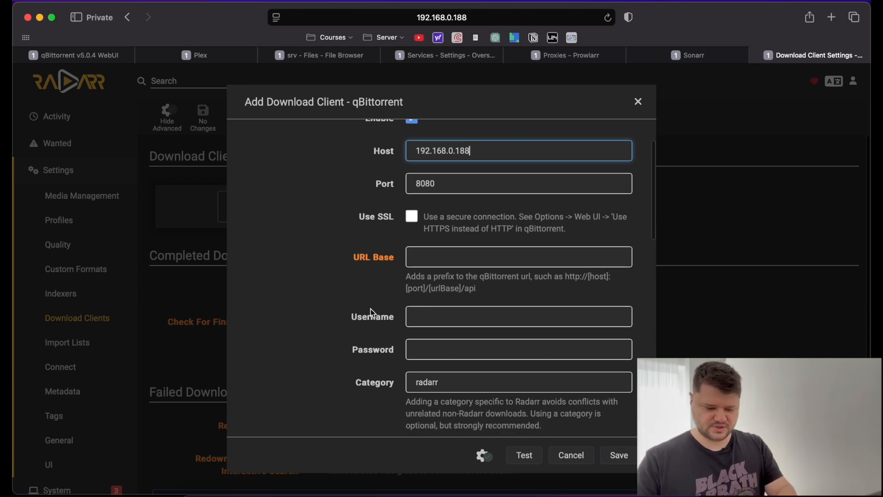
left_click(441, 314)
key("Tab")
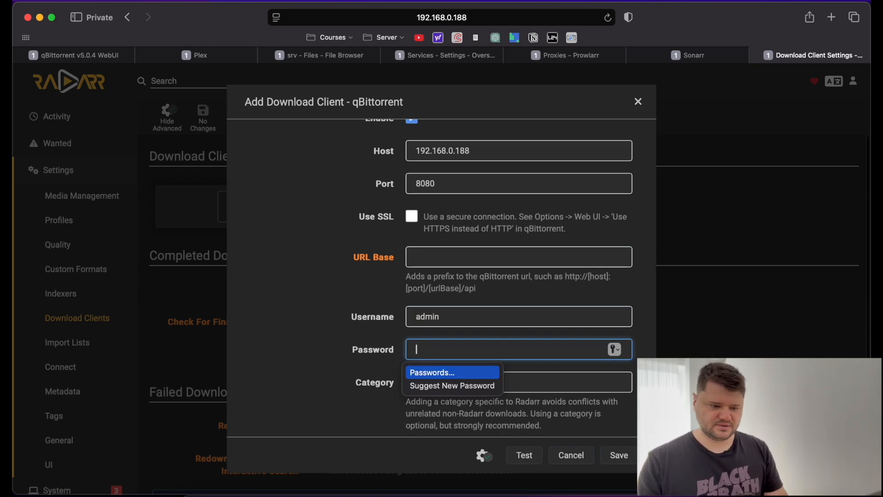
type("ad")
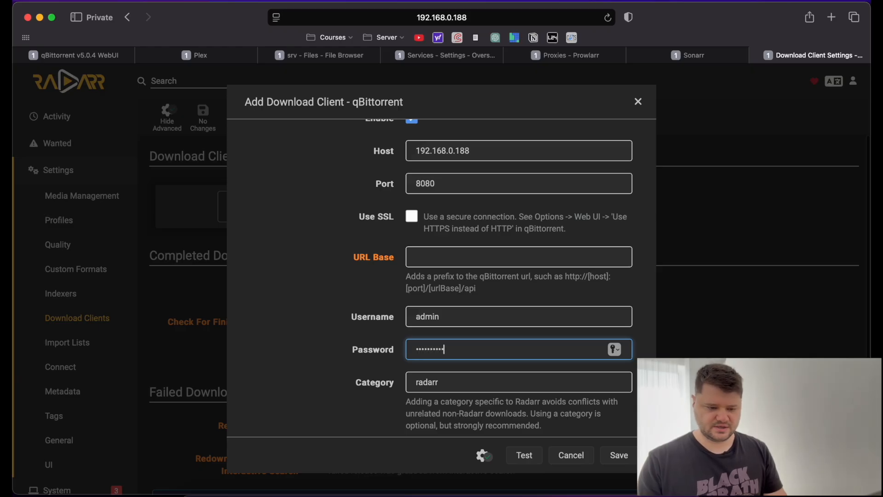
Change the client's category from radarr to MOVIES, then switch to the qBittorrent WebUI.
scroll(362, 349, "down", 5)
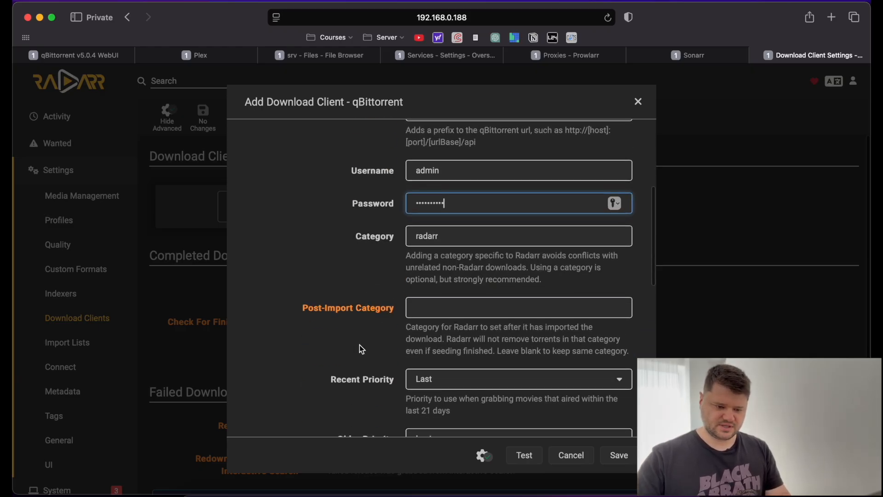
double_click(451, 230)
type("MO")
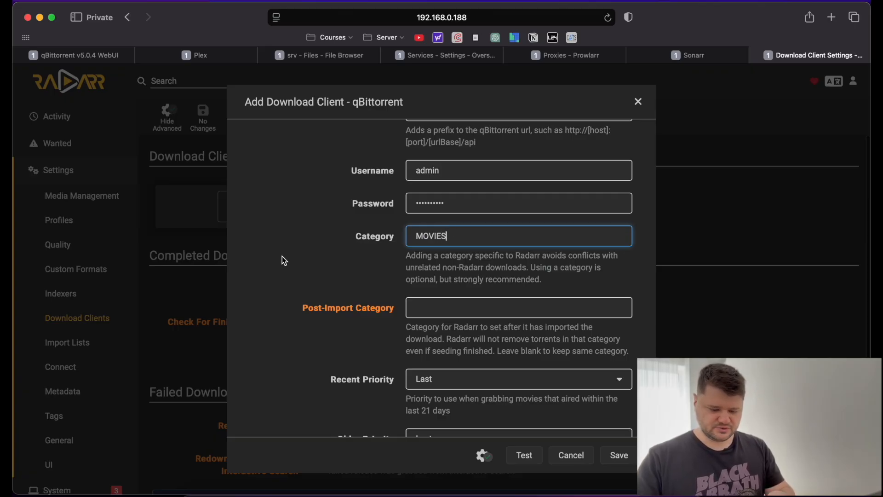
type("VIES")
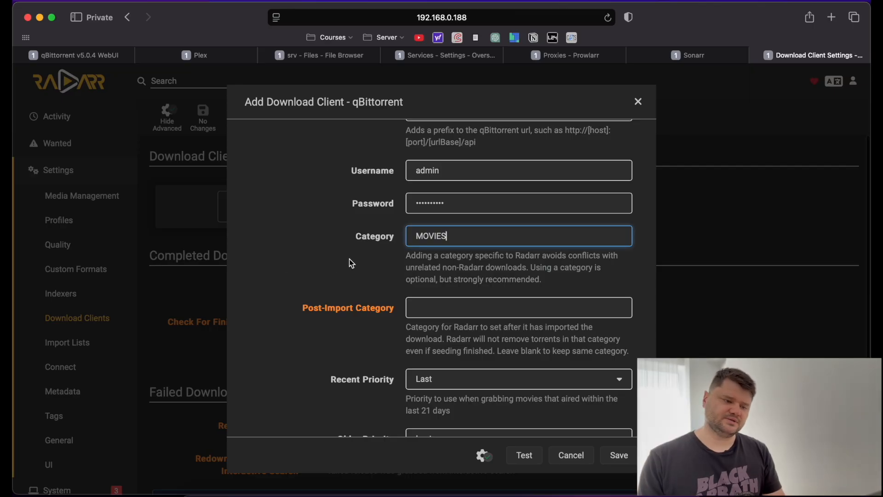
left_click_drag(462, 237, 385, 237)
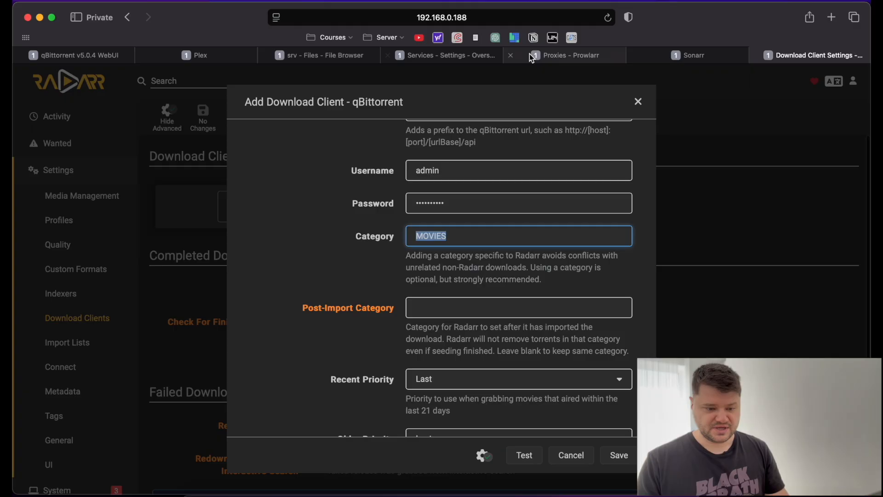
left_click(99, 56)
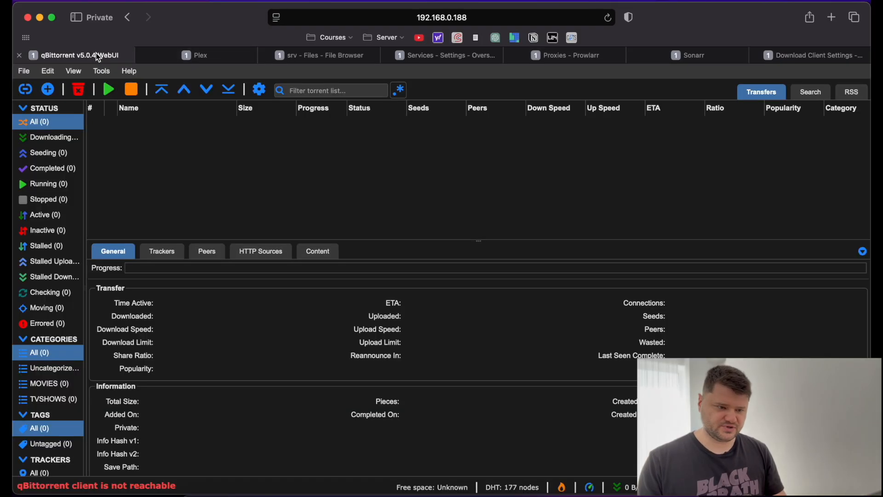
Show the MOVIES category in qBittorrent, then go back to Radarr's qBittorrent form.
left_click(50, 384)
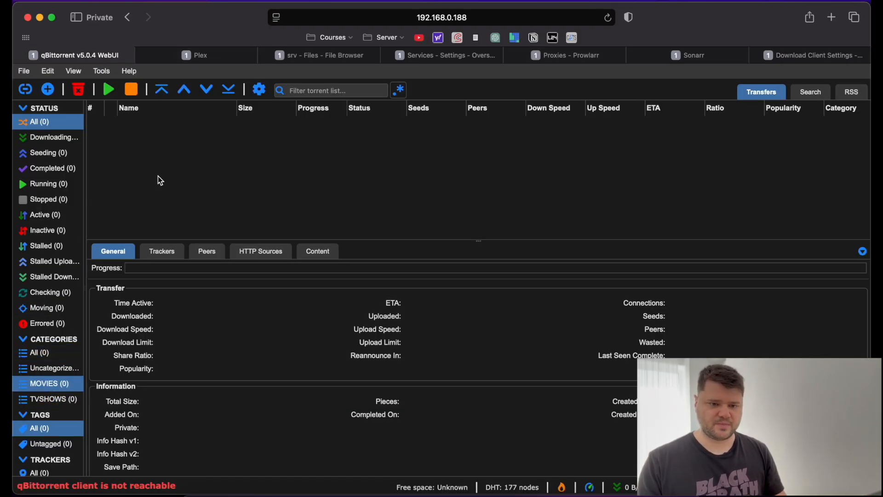
left_click(704, 53)
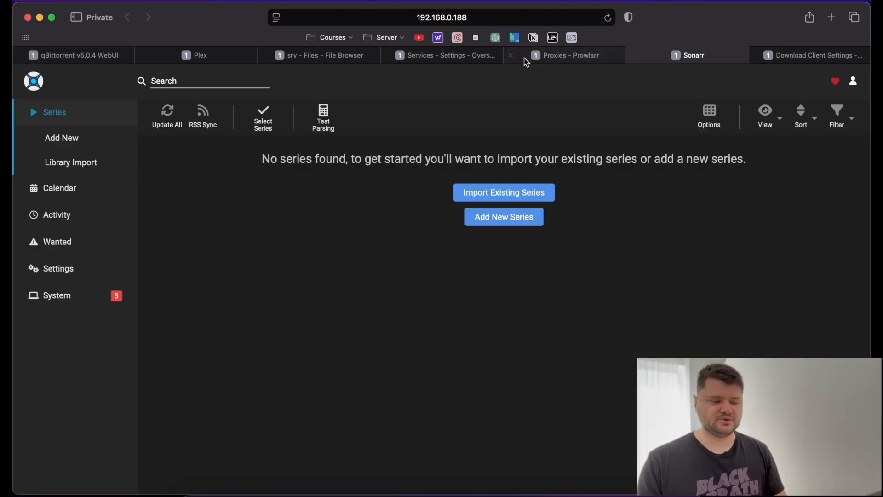
left_click(787, 56)
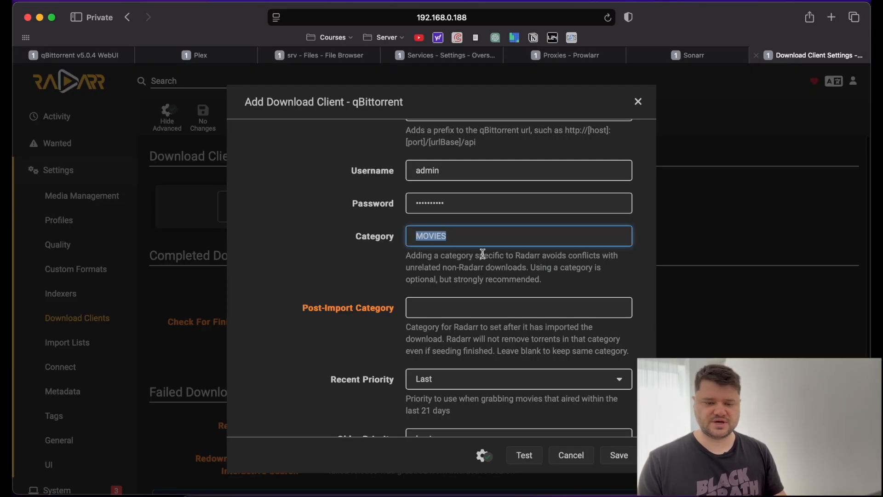
Test the qBittorrent connection and save it as a Radarr download client.
scroll(396, 337, "down", 3)
left_click(317, 325)
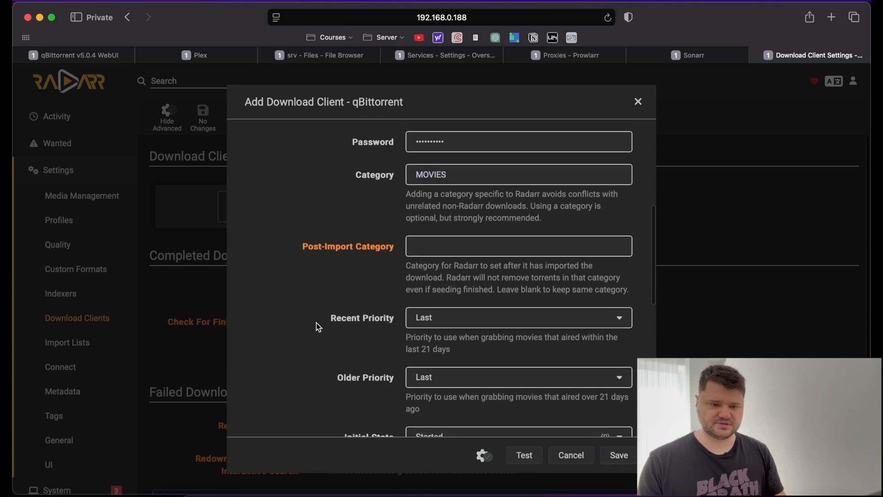
scroll(318, 326, "down", 2)
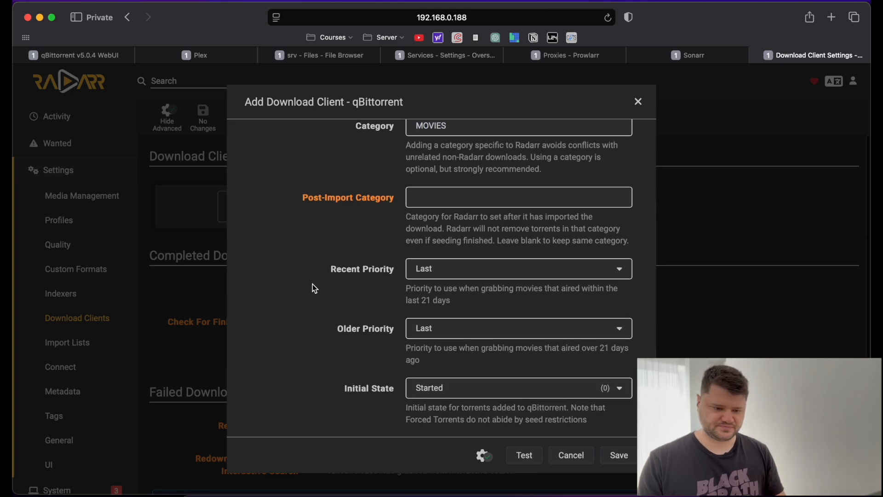
scroll(312, 284, "down", 5)
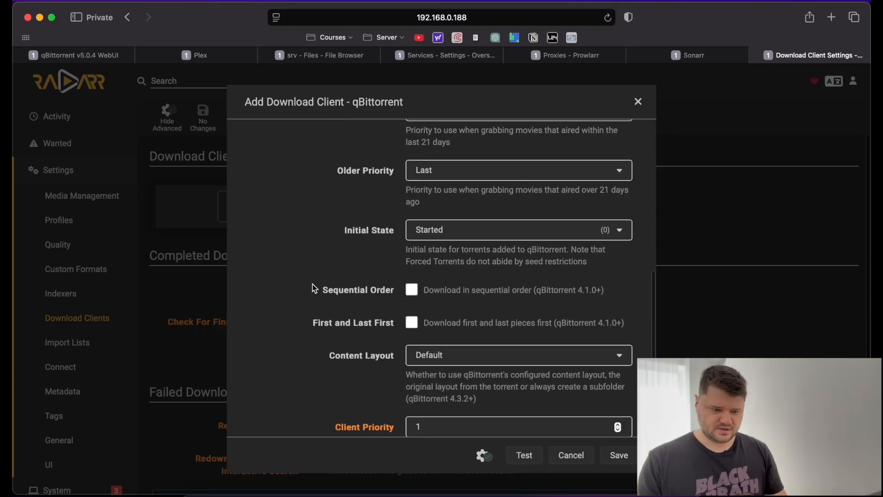
scroll(312, 284, "down", 3)
left_click(525, 454)
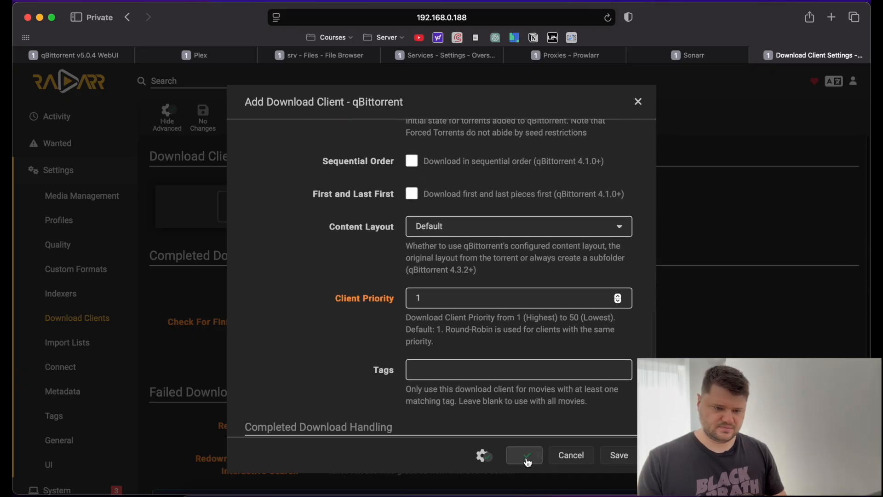
left_click(619, 455)
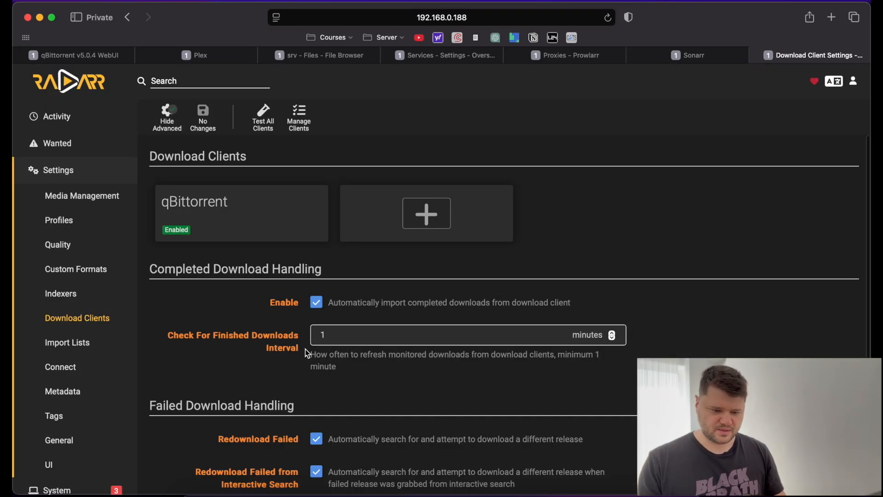
Scroll down to the Remote Path Mappings section and highlight its heading.
scroll(183, 335, "down", 5)
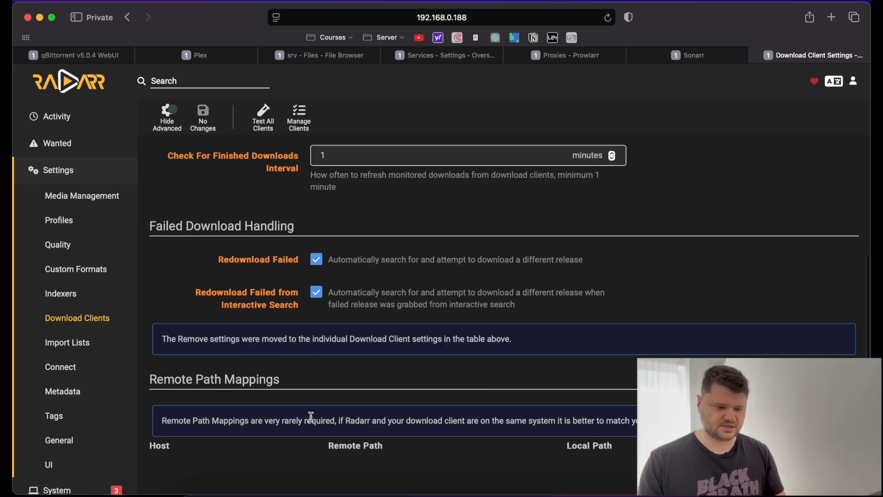
left_click_drag(154, 377, 319, 377)
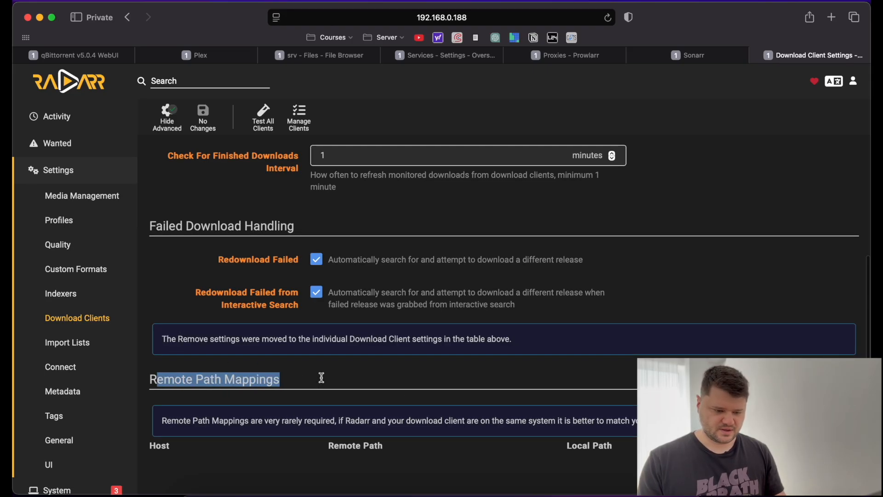
left_click(321, 377)
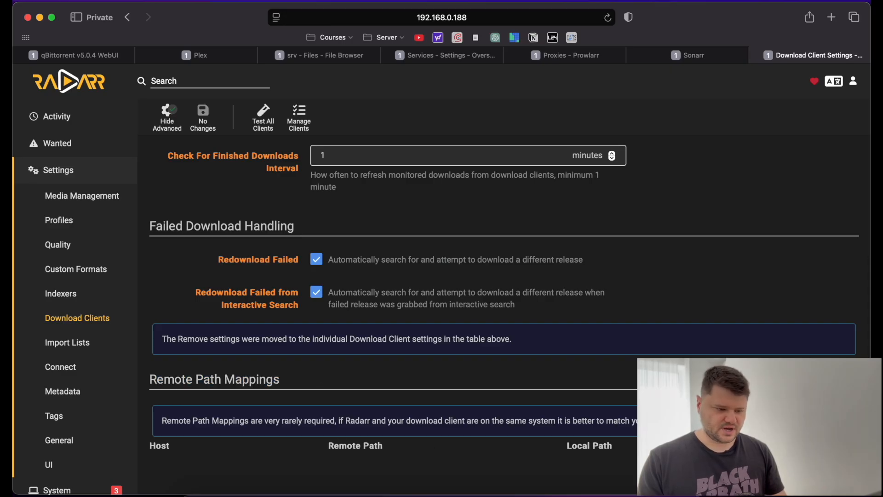
Start a remote path mapping for host 192.168.0.188 with remote path /media/.
left_click(845, 463)
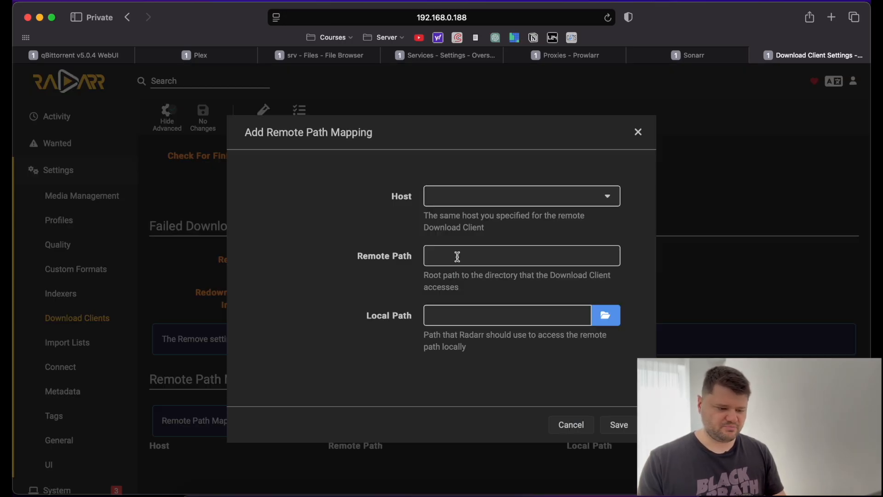
left_click(527, 197)
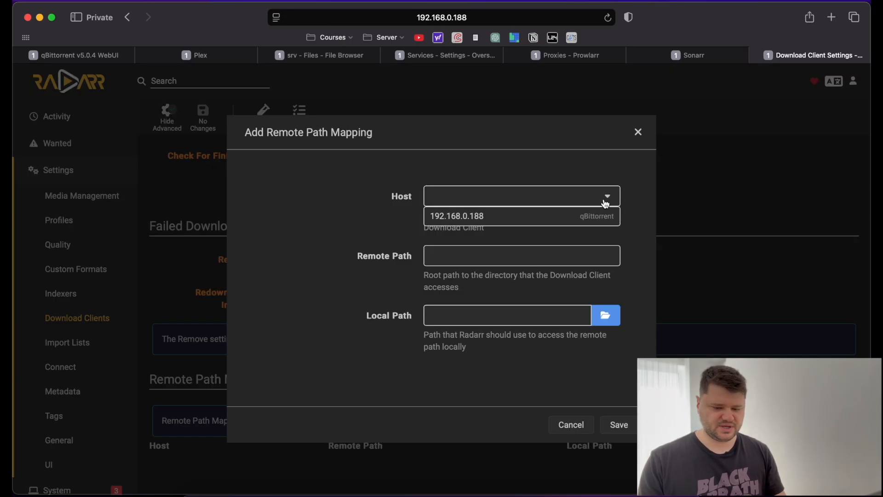
left_click(547, 221)
left_click(504, 261)
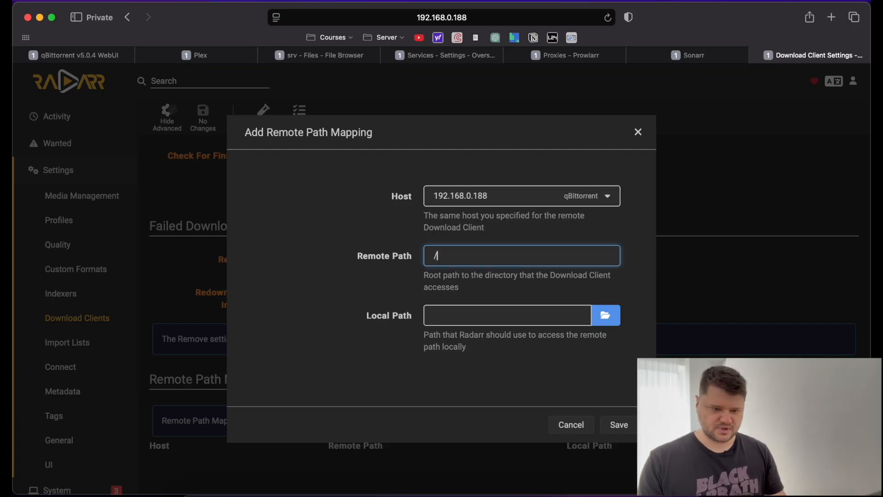
type("/media/")
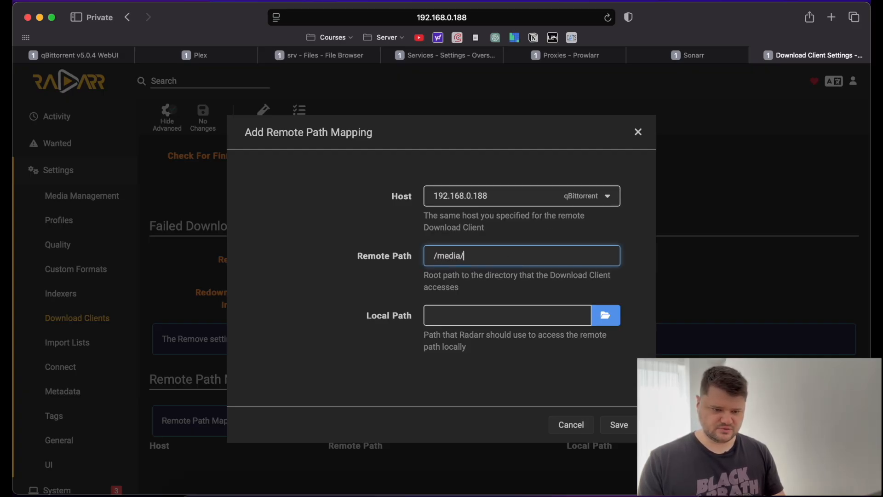
Browse to /media/MOVIES/Downloads/ as the local path and save the mapping.
left_click(506, 317)
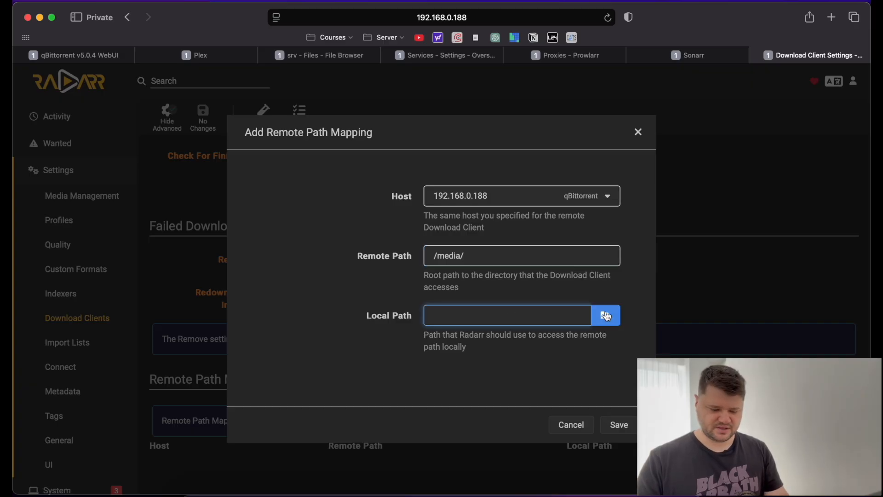
left_click(606, 316)
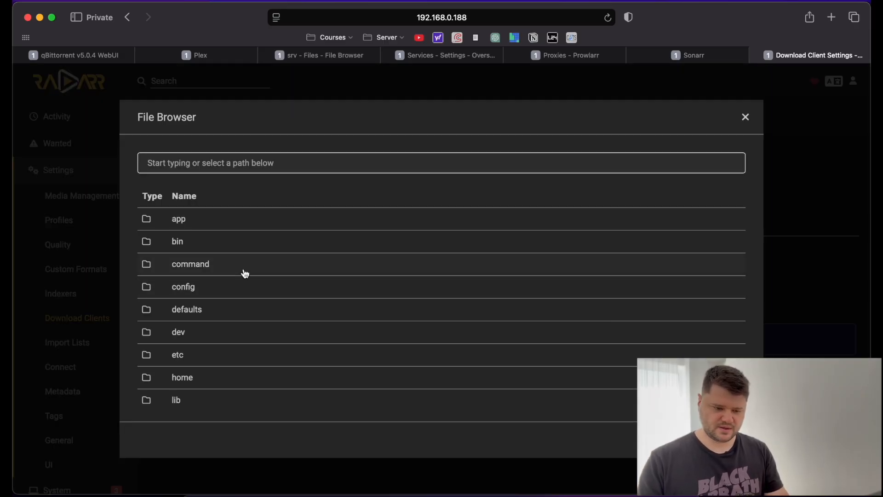
scroll(244, 273, "down", 2)
scroll(244, 274, "down", 4)
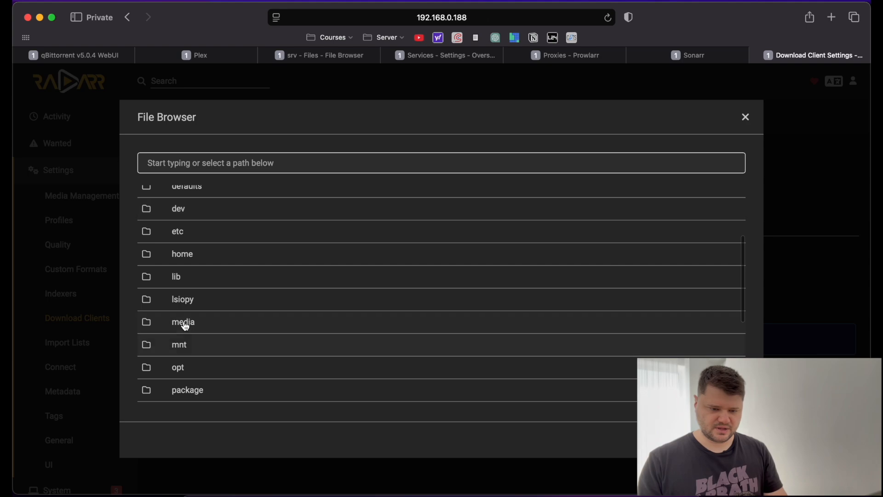
left_click(184, 322)
left_click(195, 242)
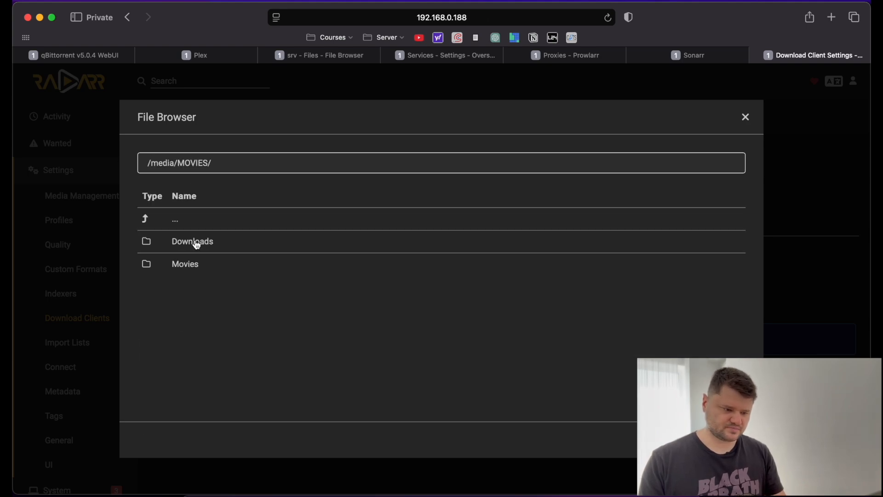
left_click(207, 243)
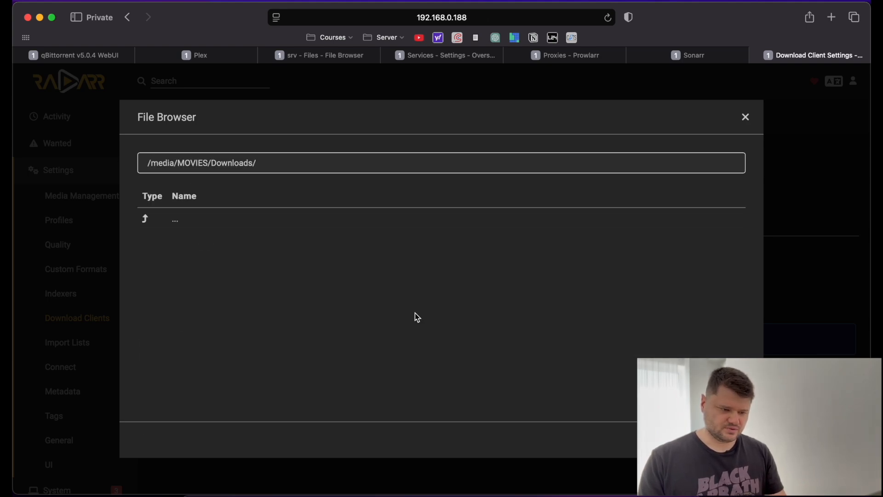
left_click(731, 440)
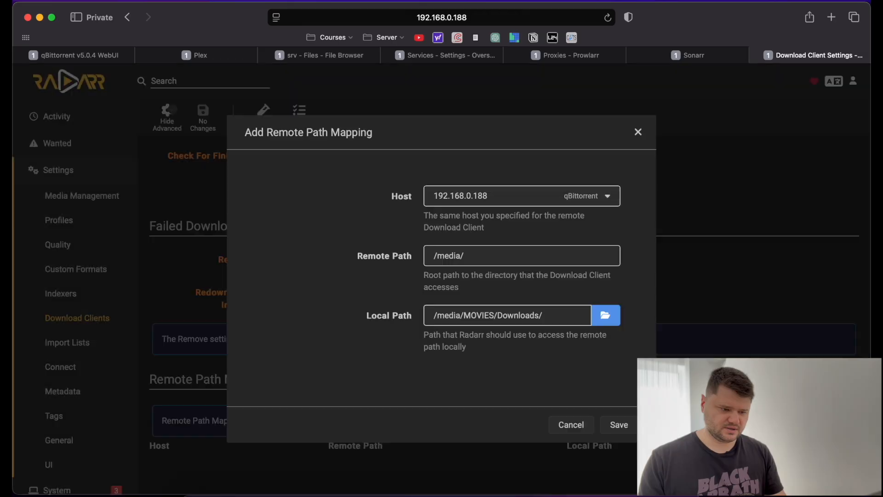
left_click(619, 425)
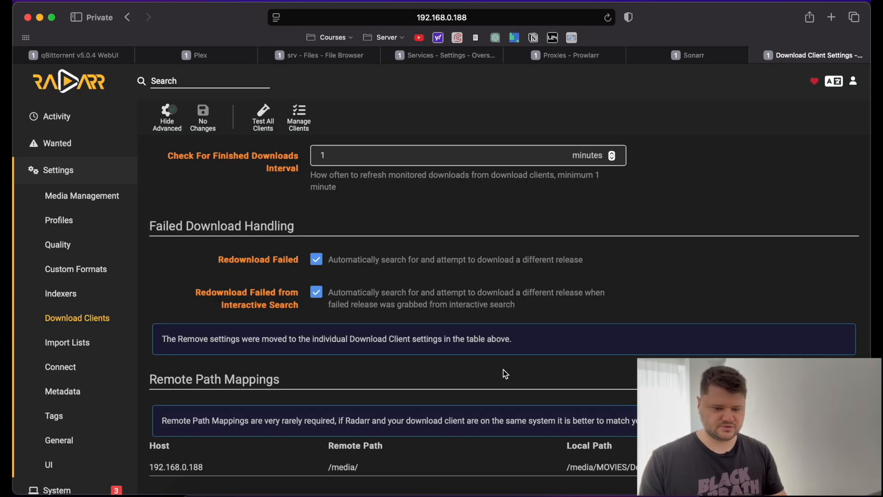
scroll(488, 364, "down", 2)
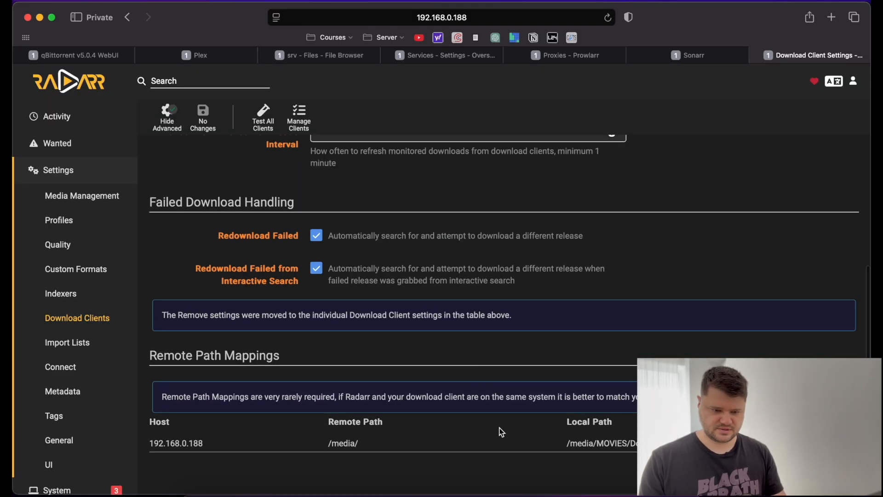
Change the mapping's remote path to /media/MOVIES/Downloads/, save, then return to Settings.
left_click(852, 442)
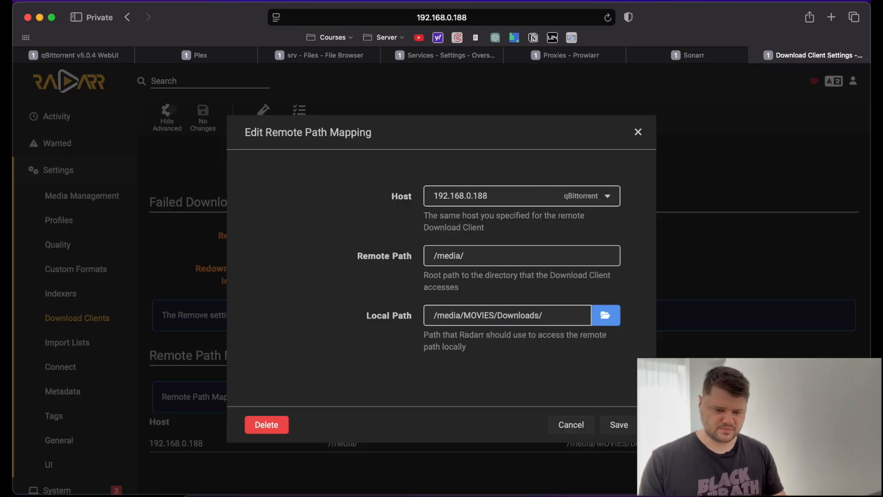
left_click(491, 256)
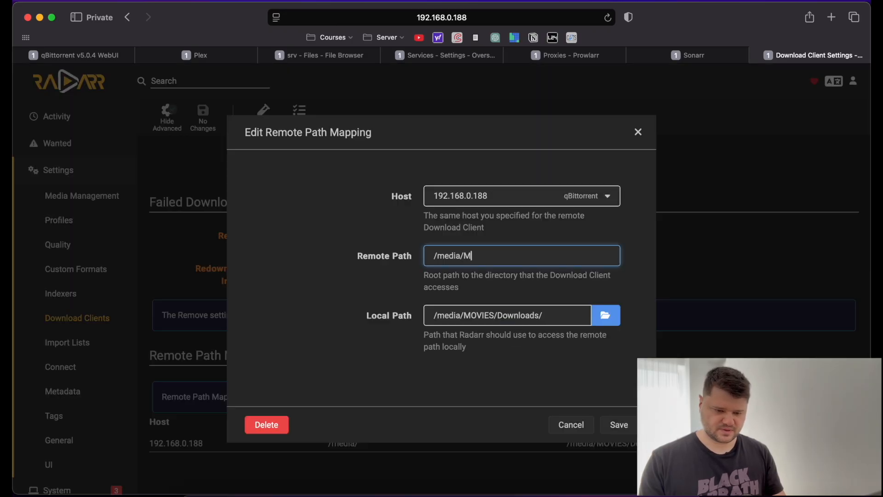
type("MOVIES")
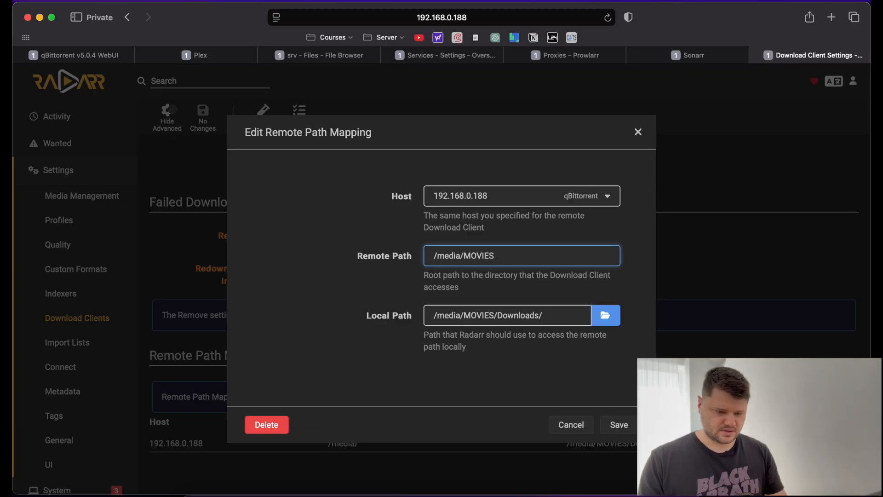
type("/Dowml")
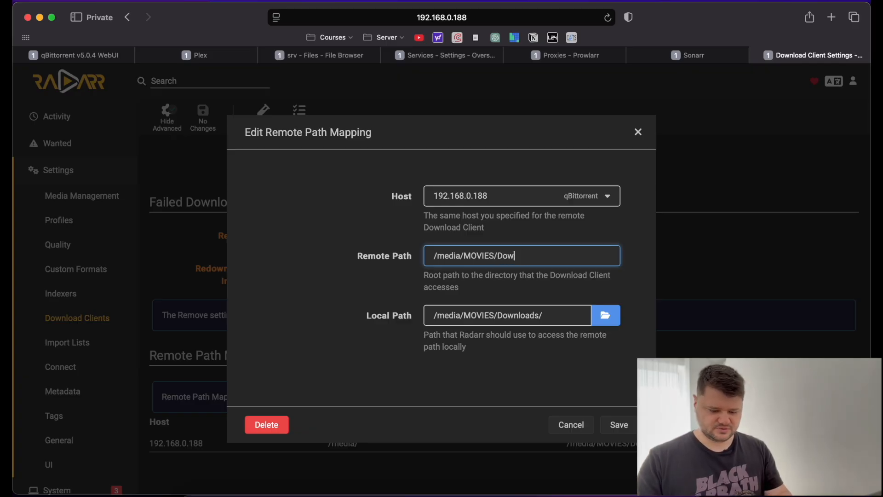
key("BackSpace")
type("nloads")
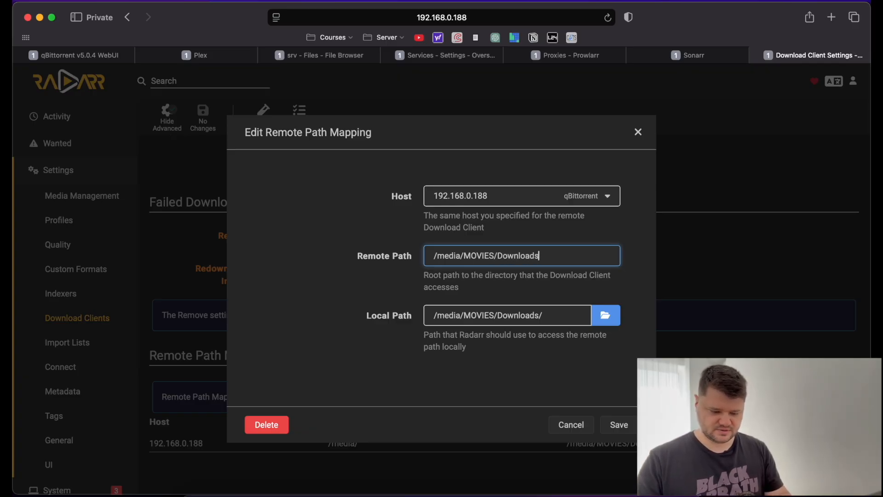
type("/")
left_click(619, 424)
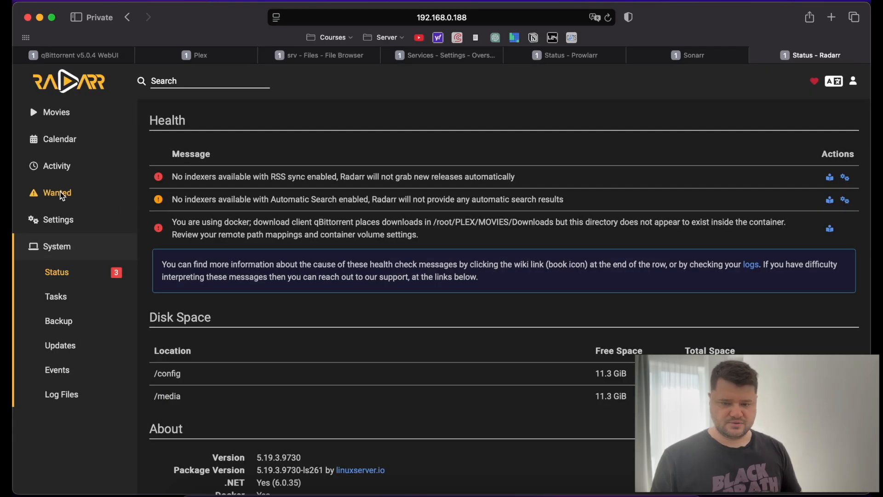
left_click(58, 219)
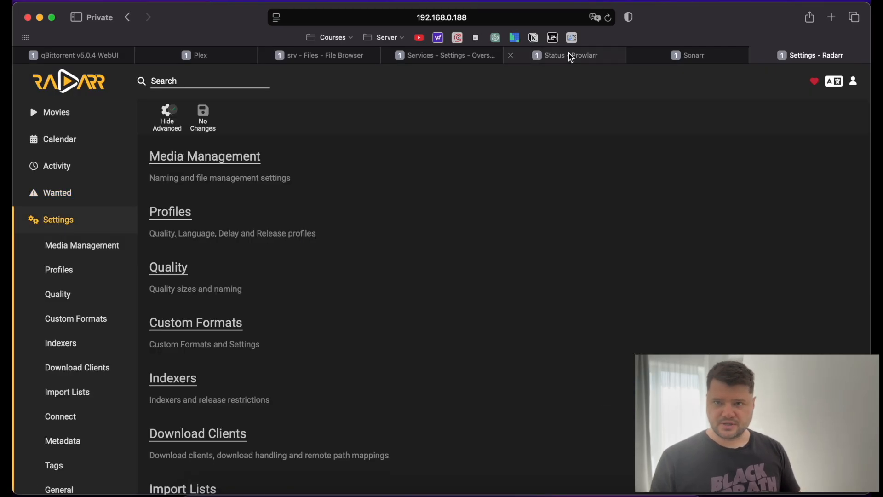
mouse_move(571, 57)
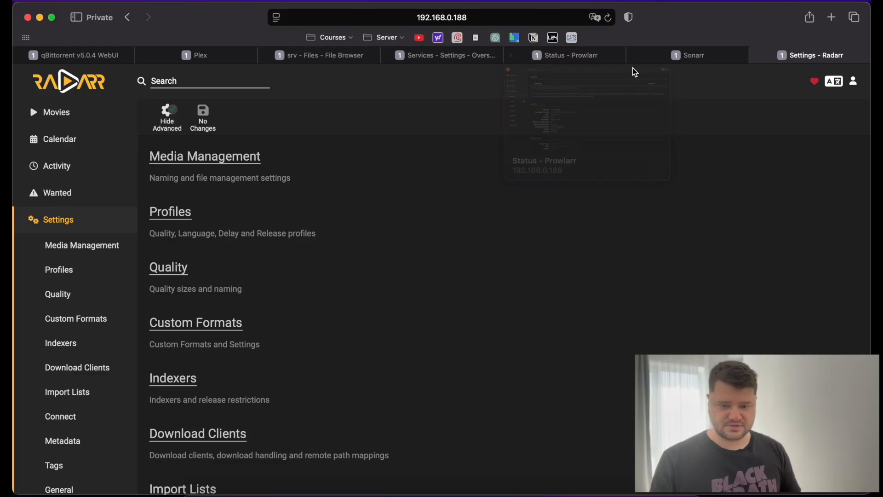
Open Sonarr's Media Management settings.
left_click(688, 58)
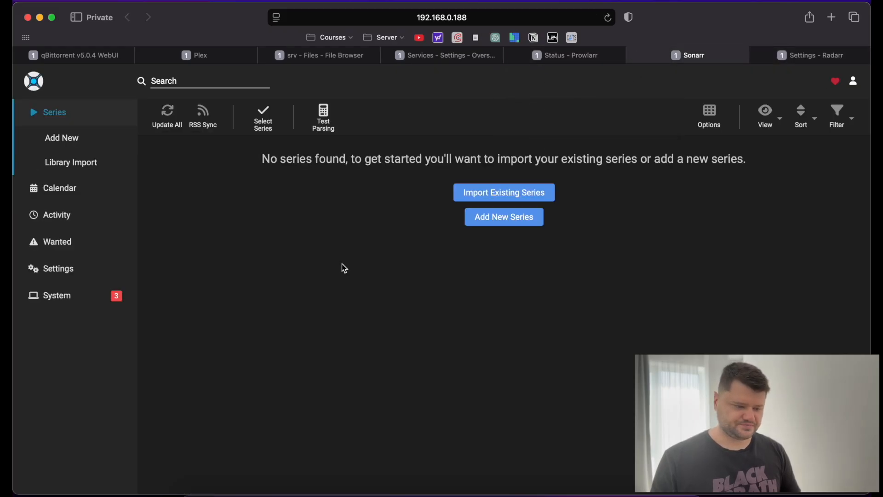
left_click(55, 275)
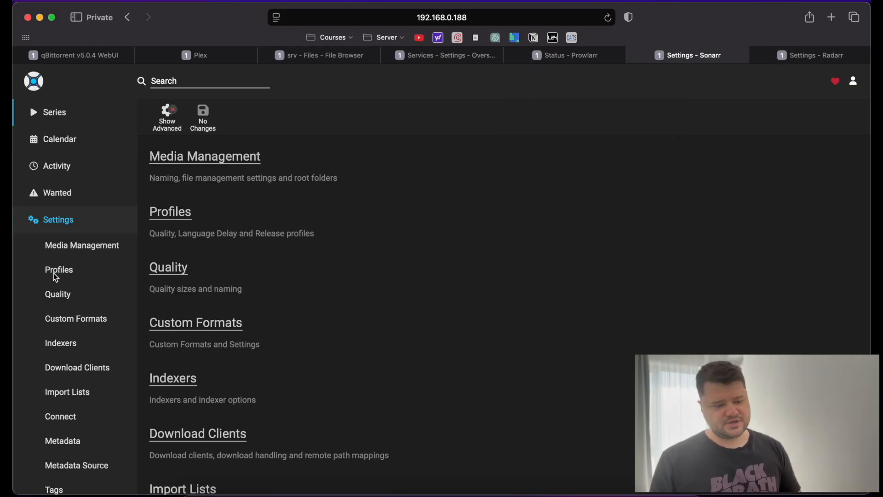
left_click(195, 157)
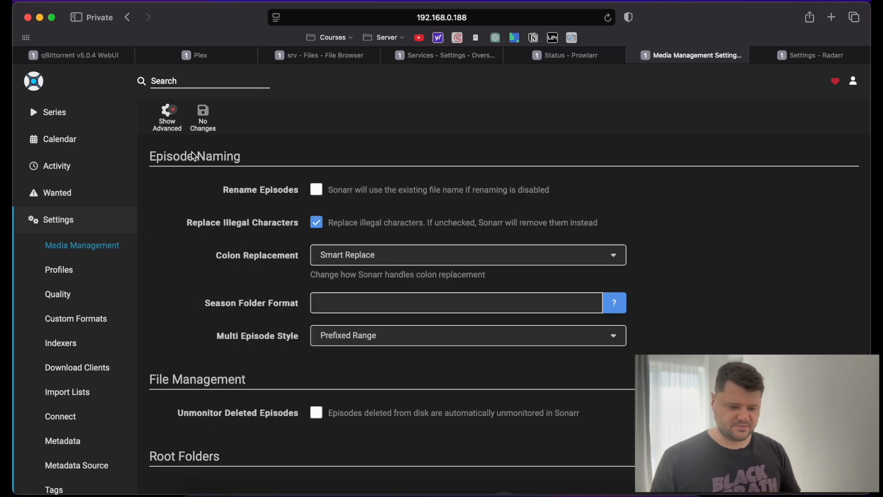
scroll(238, 301, "down", 3)
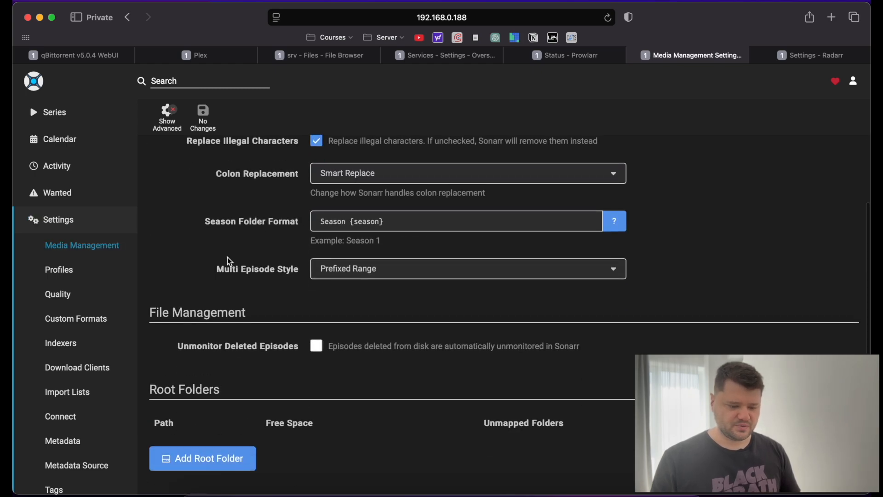
Add /media/TVSHOWS/TVShows as a root folder, then go to Profiles.
left_click(213, 457)
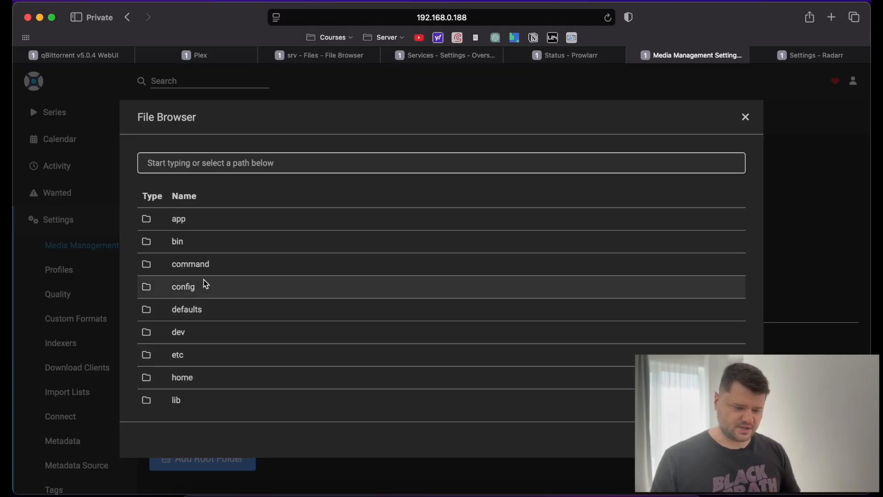
scroll(243, 317, "down", 2)
scroll(230, 318, "down", 1)
left_click(201, 380)
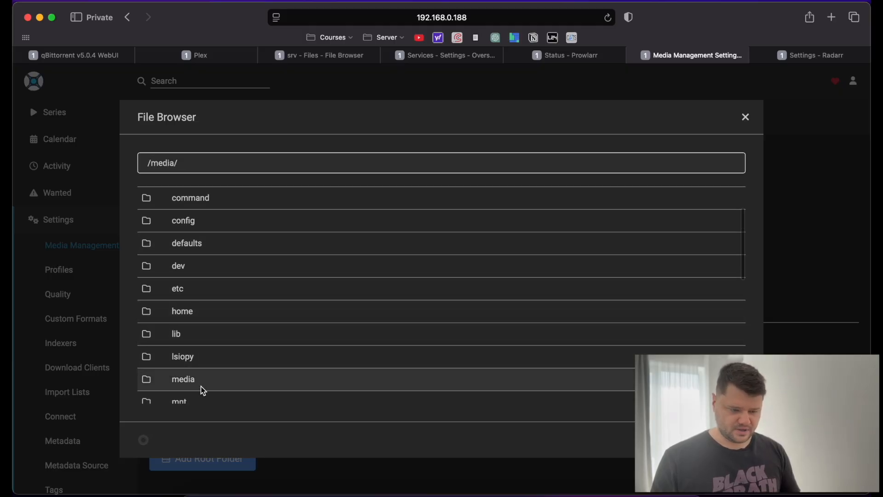
left_click(205, 271)
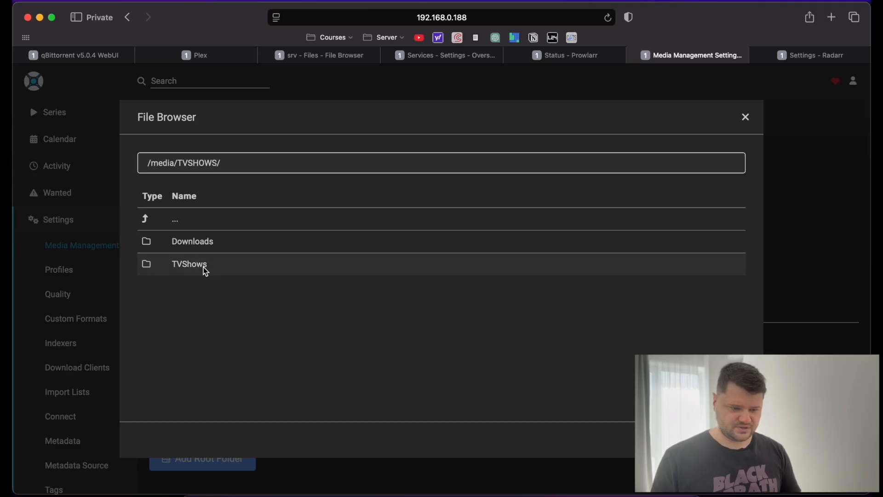
left_click(214, 263)
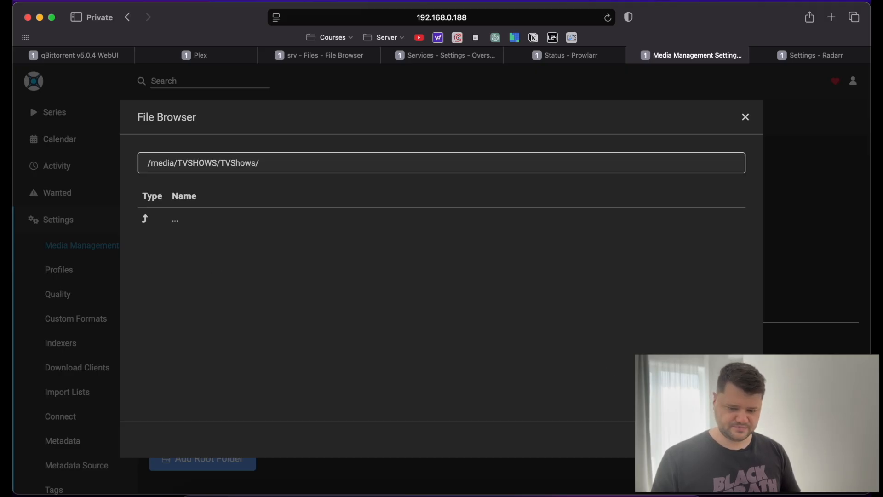
left_click(732, 439)
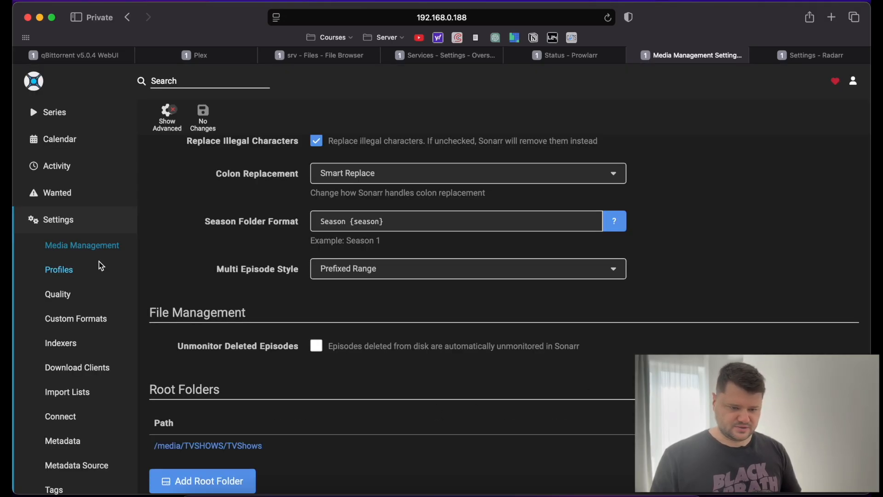
left_click(72, 269)
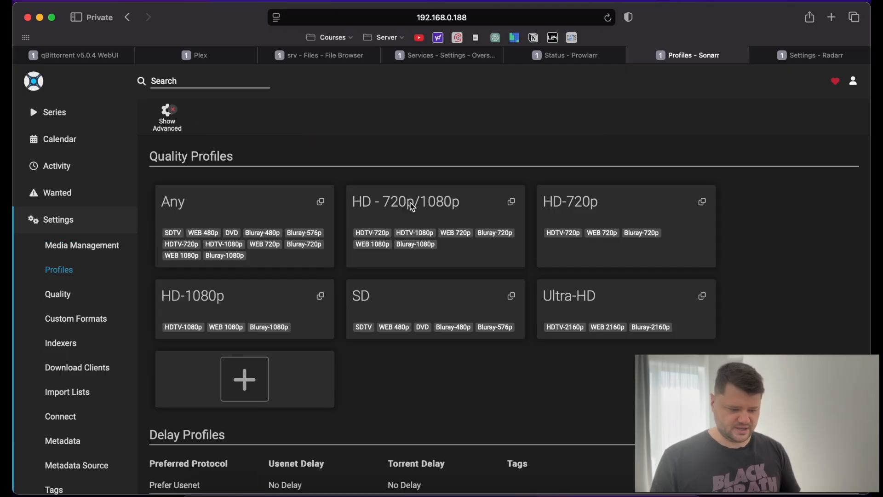
Delete the HD - 720p/1080p, HD-720p, HD-1080p, SD and Ultra-HD profiles, then open Any.
left_click(460, 207)
left_click(87, 458)
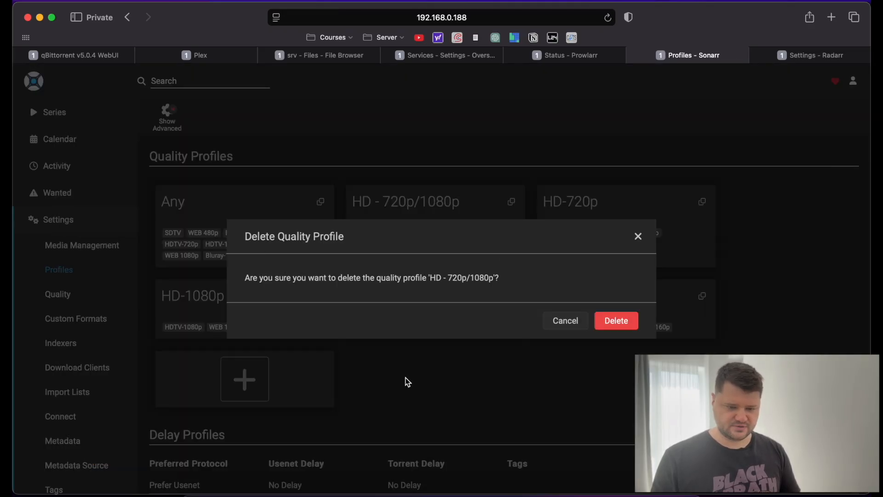
left_click(615, 320)
left_click(466, 204)
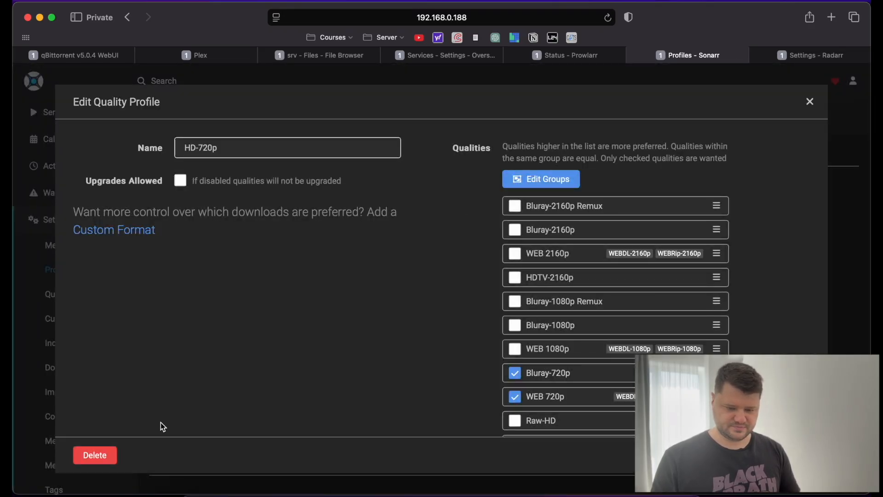
left_click(97, 452)
left_click(616, 321)
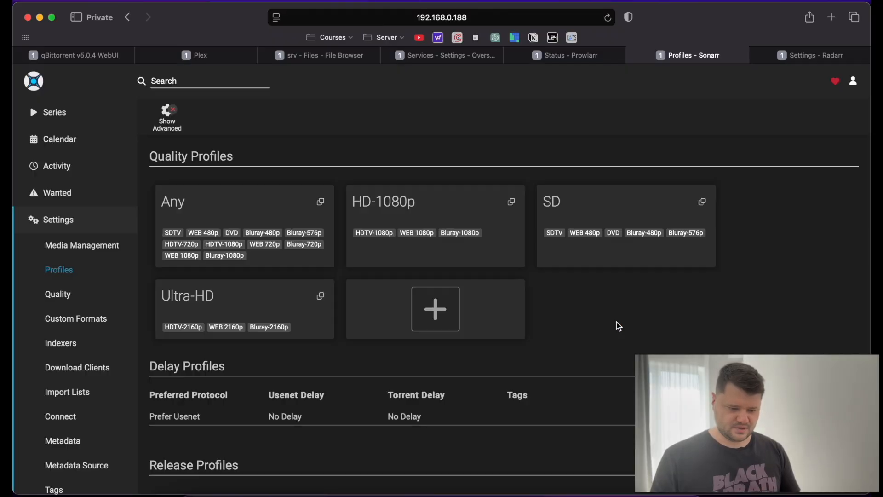
left_click(436, 214)
left_click(95, 455)
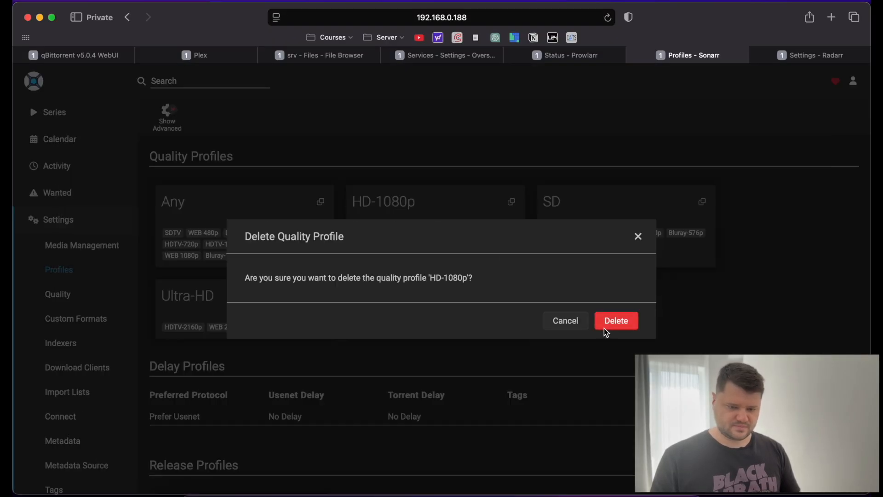
left_click(614, 322)
left_click(416, 200)
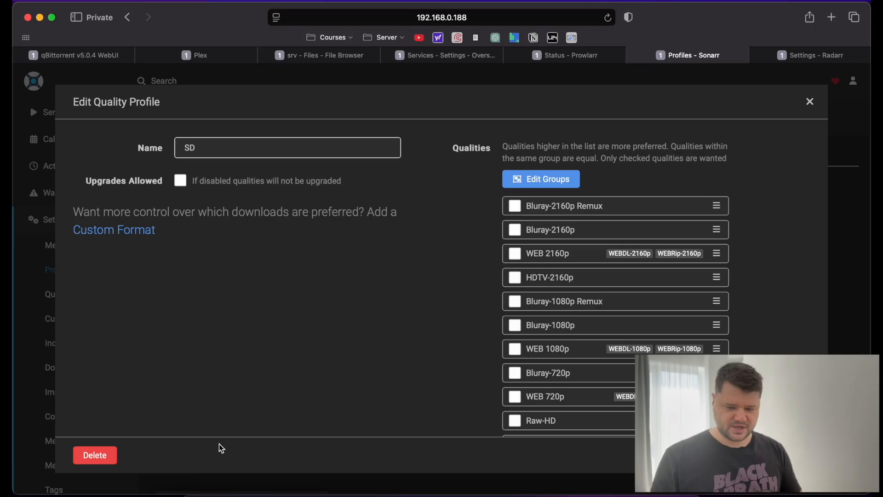
left_click(85, 454)
left_click(615, 320)
left_click(463, 213)
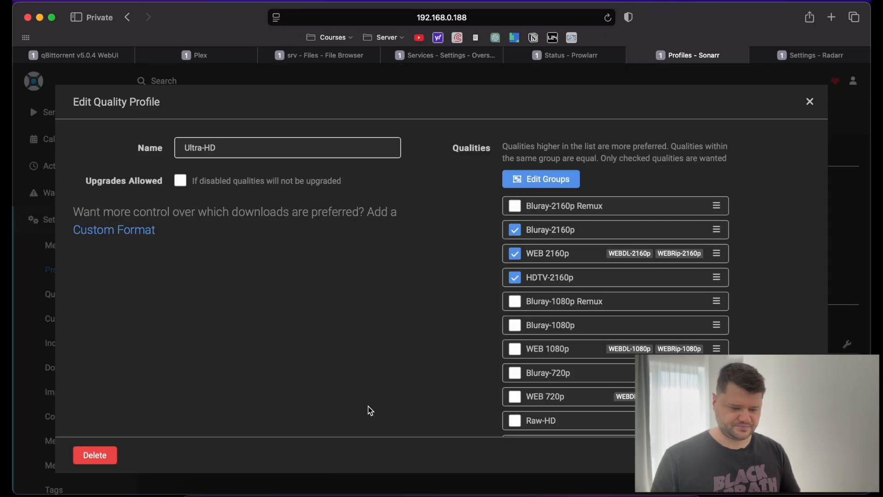
left_click(95, 456)
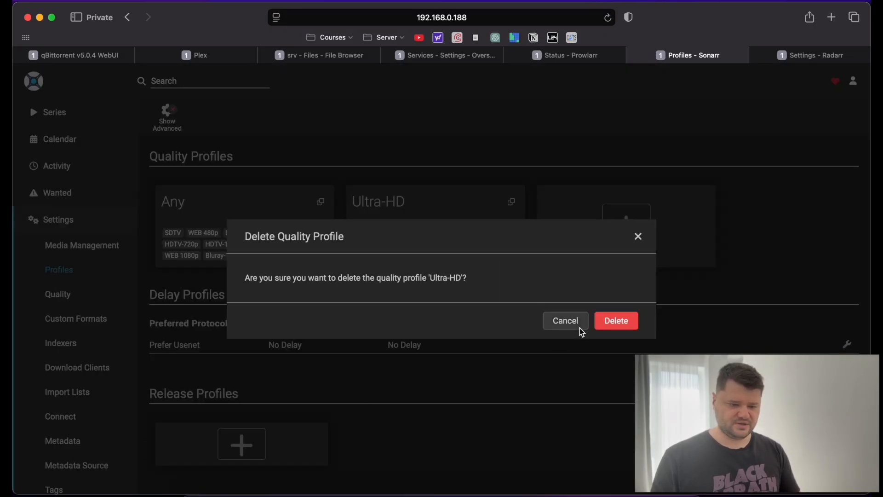
left_click(616, 322)
left_click(268, 214)
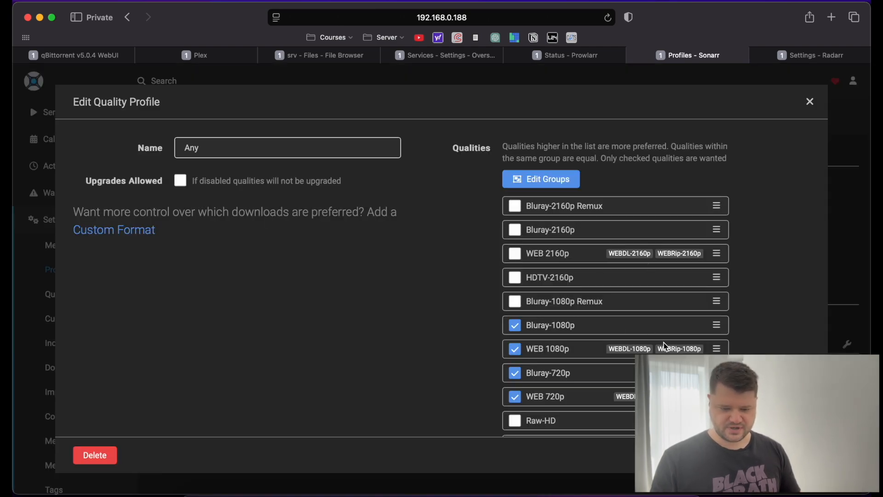
Remove DVD, Bluray-480p, Bluray-576p, WEB 480p and SDTV from the Any profile.
scroll(664, 346, "down", 5)
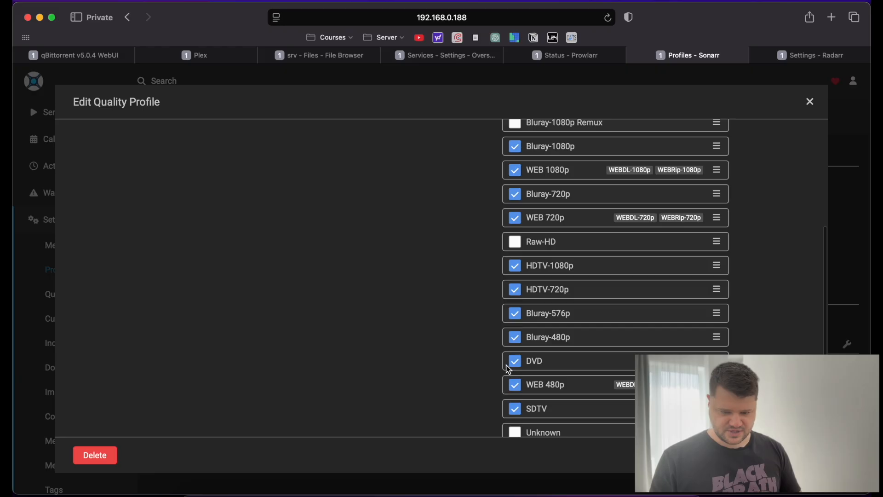
left_click(514, 362)
left_click(516, 337)
left_click(516, 314)
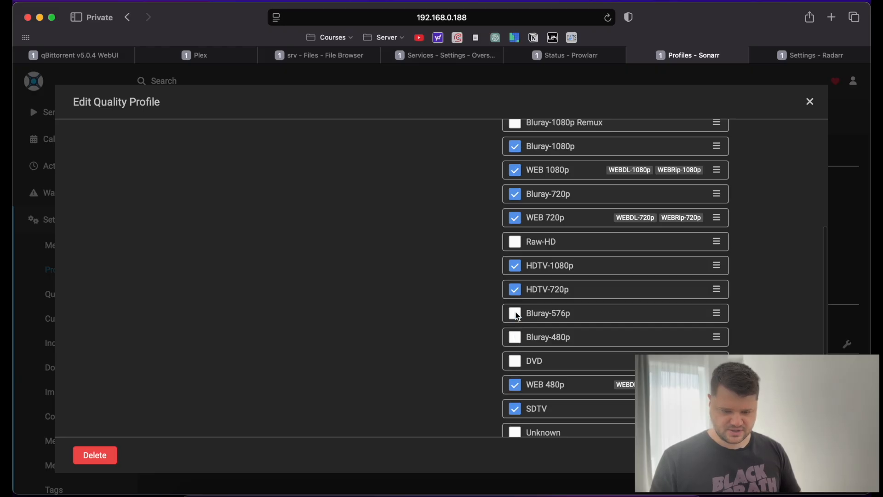
scroll(517, 316, "down", 2)
left_click(516, 347)
left_click(518, 369)
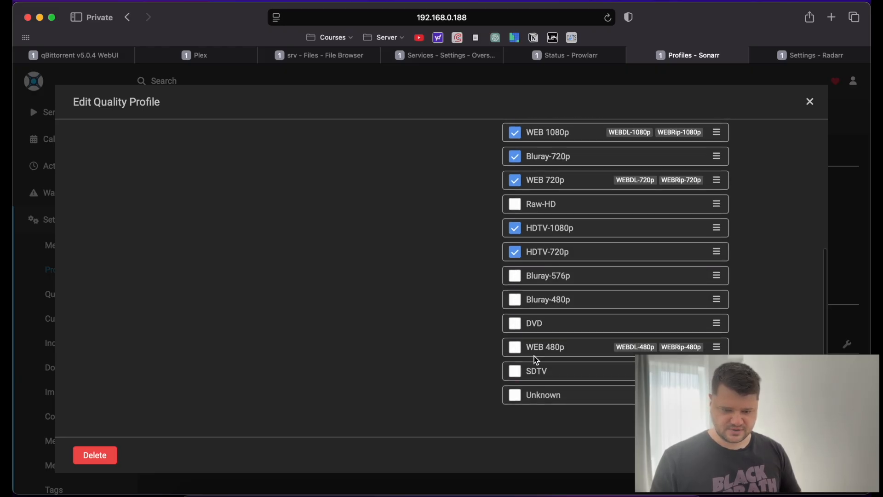
Allow WEB 2160p and Bluray-2160p, ranking WEB 2160p, HDTV-2160p, Bluray-2160p at the top.
scroll(659, 225, "up", 6)
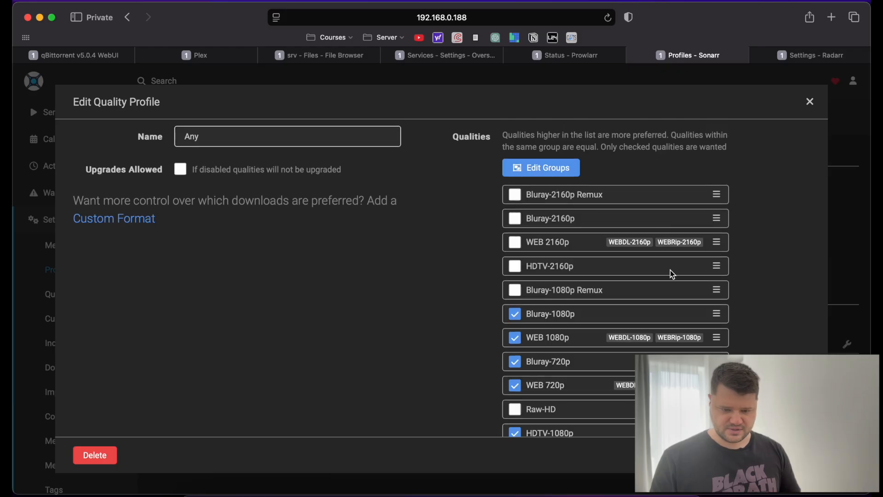
scroll(670, 270, "up", 1)
left_click(515, 261)
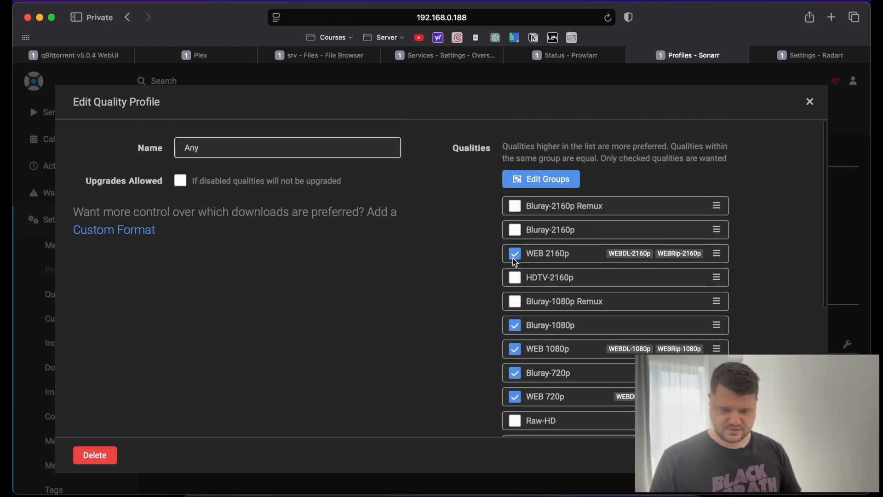
left_click_drag(716, 253, 711, 205)
left_click_drag(716, 277, 719, 229)
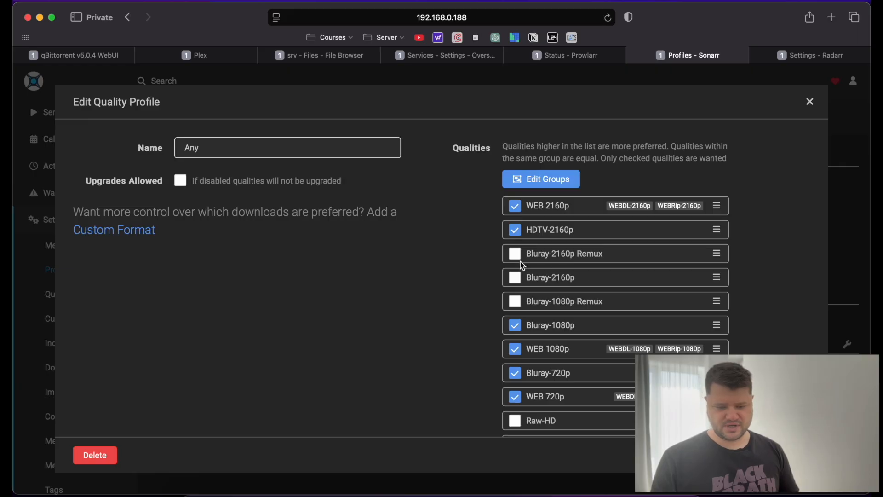
left_click(515, 277)
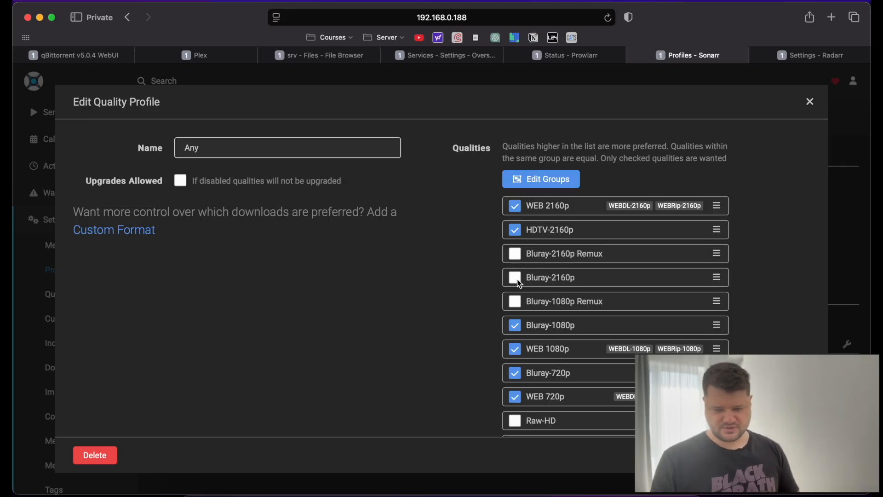
left_click_drag(720, 277, 717, 254)
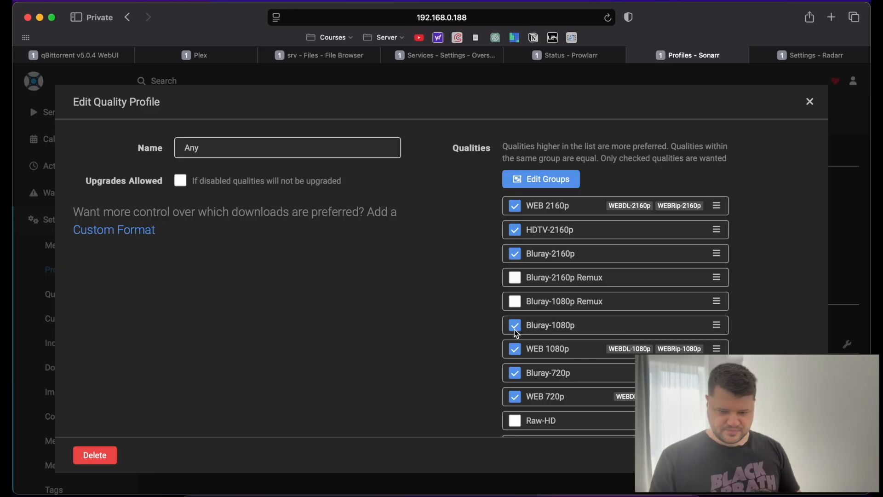
Rank 1080p then 720p qualities below 2160p, drop Bluray-720p, and save the profile.
scroll(555, 385, "down", 1)
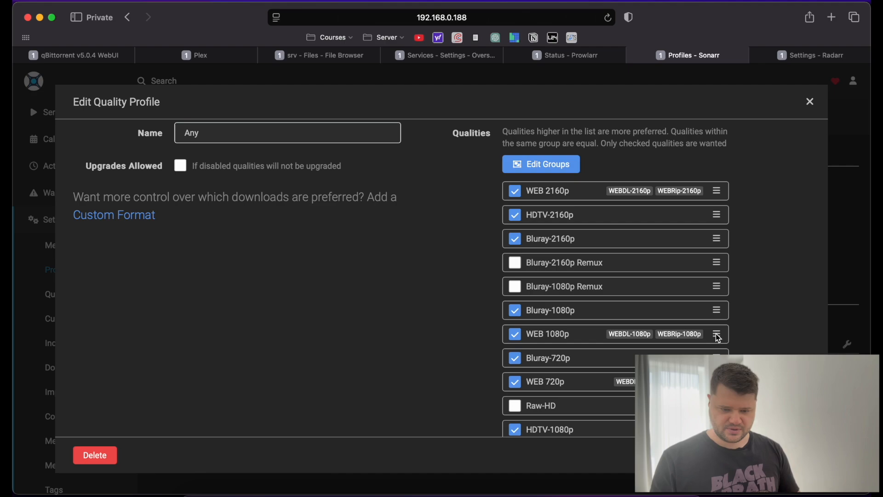
left_click_drag(718, 336, 712, 259)
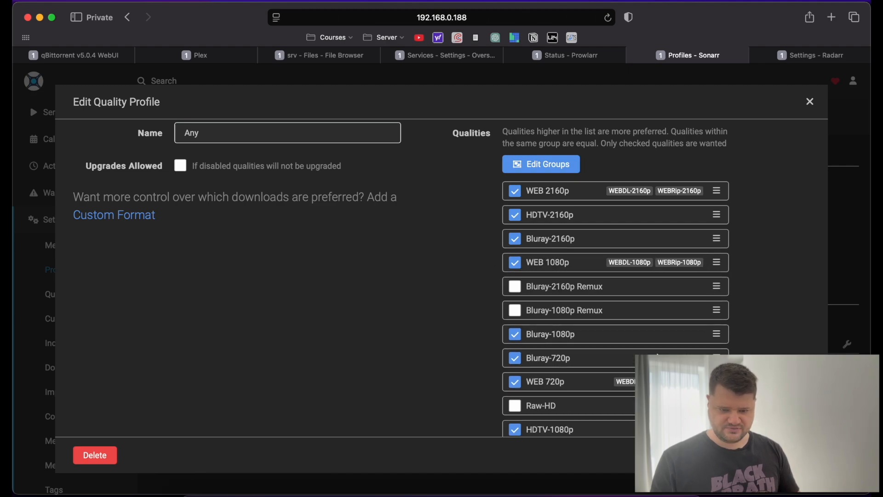
scroll(711, 258, "down", 3)
left_click_drag(717, 382, 708, 238)
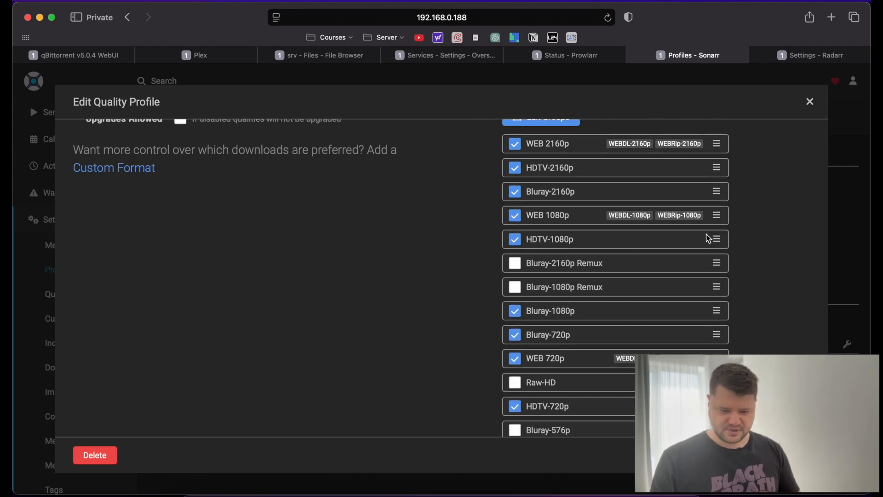
scroll(705, 336, "down", 1)
scroll(706, 336, "up", 3)
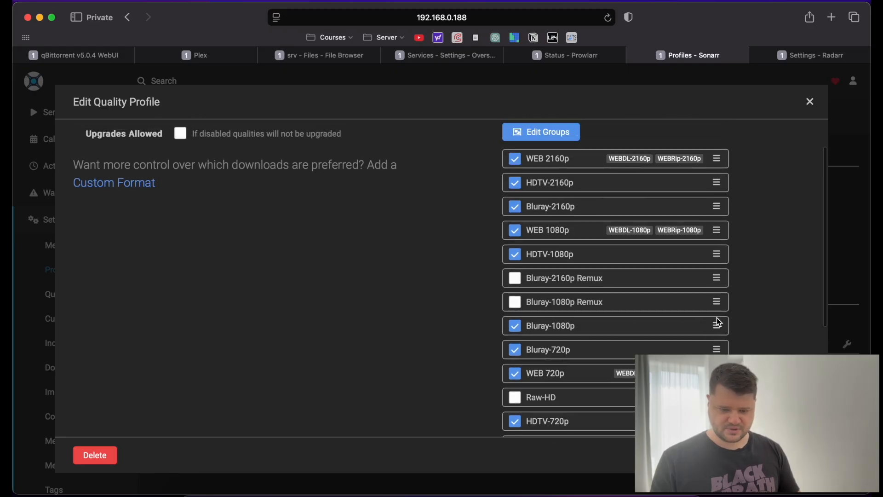
left_click_drag(716, 324, 713, 275)
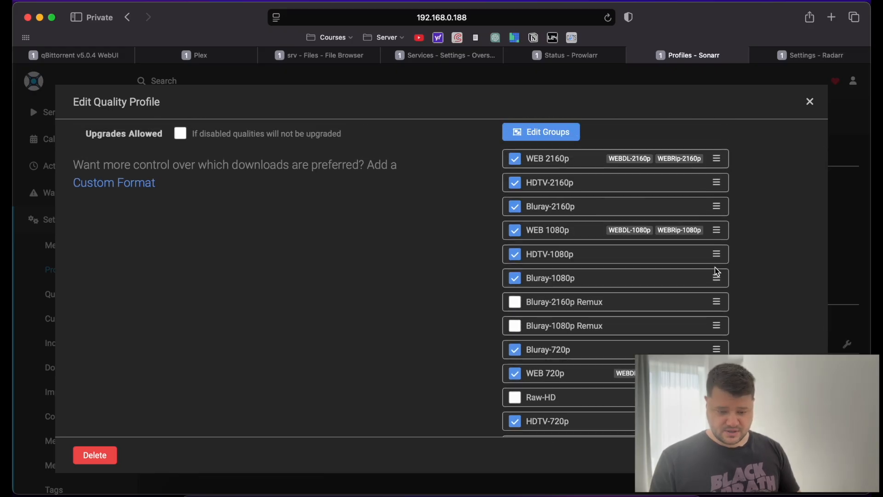
left_click(514, 350)
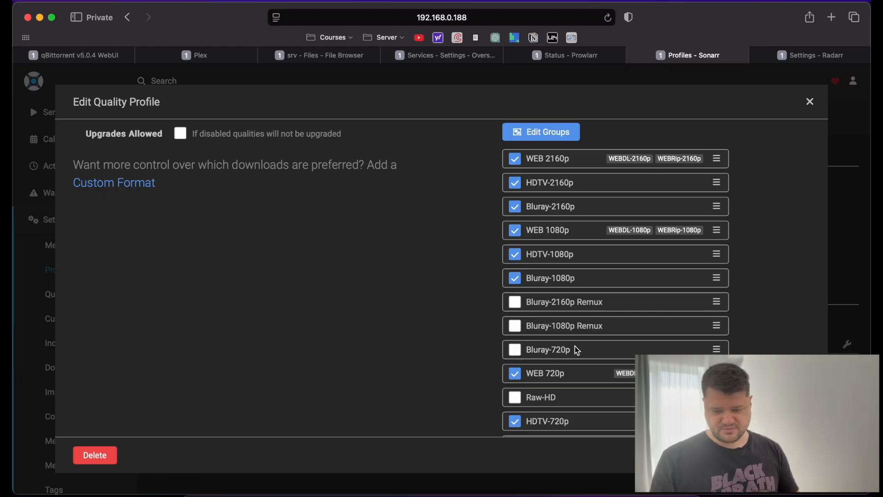
left_click_drag(716, 373, 699, 300)
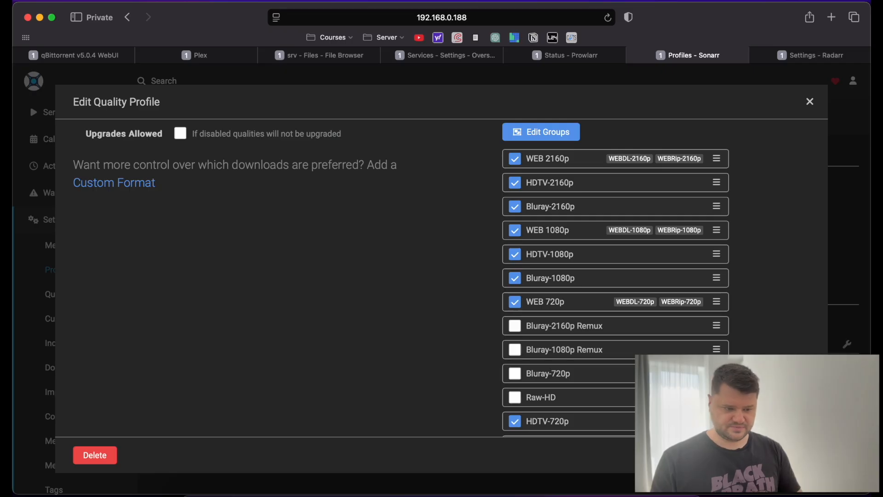
left_click_drag(716, 421, 699, 325)
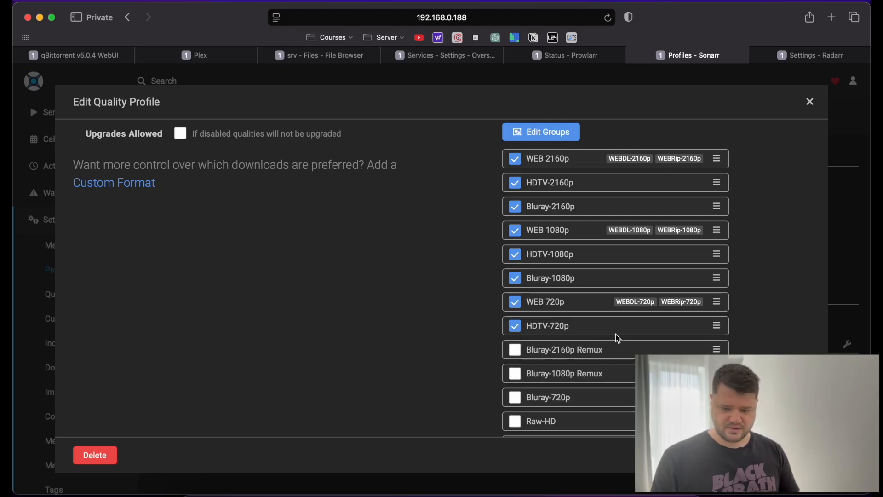
left_click(791, 455)
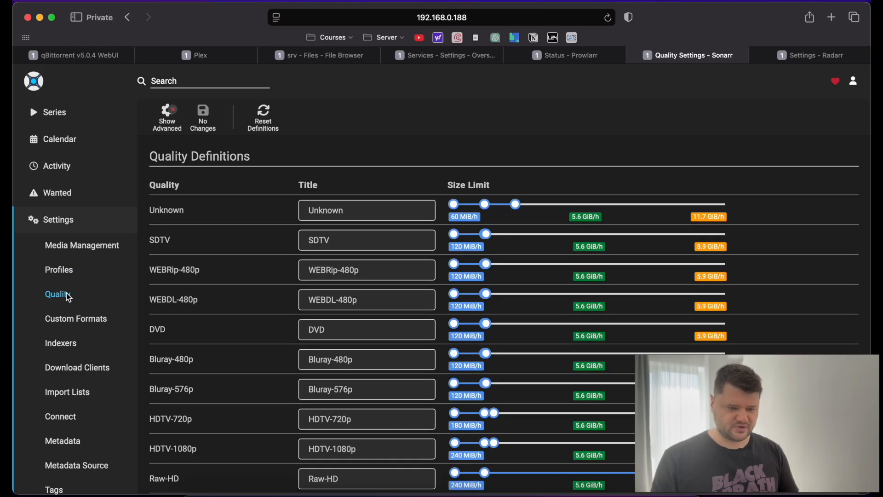
Create an Atmos custom format with a Release Title condition 'Atmos' using regex Atmos.
left_click(57, 320)
left_click(244, 211)
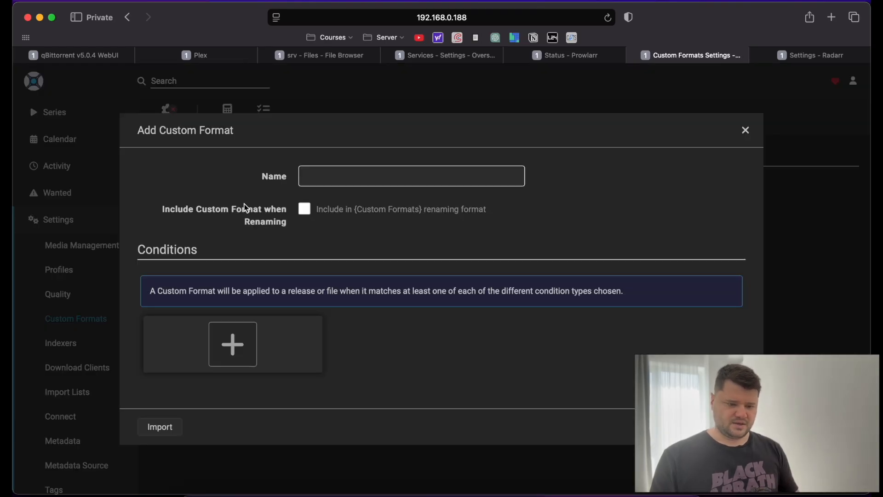
left_click(316, 182)
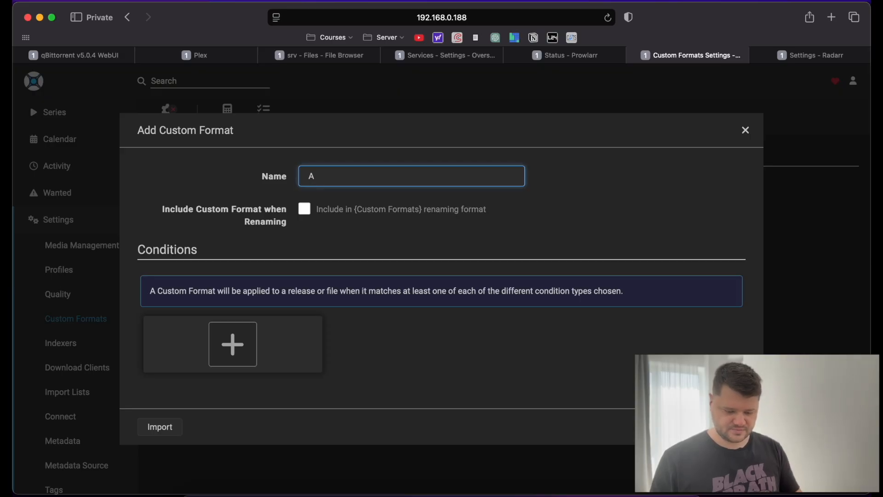
type("Atmos")
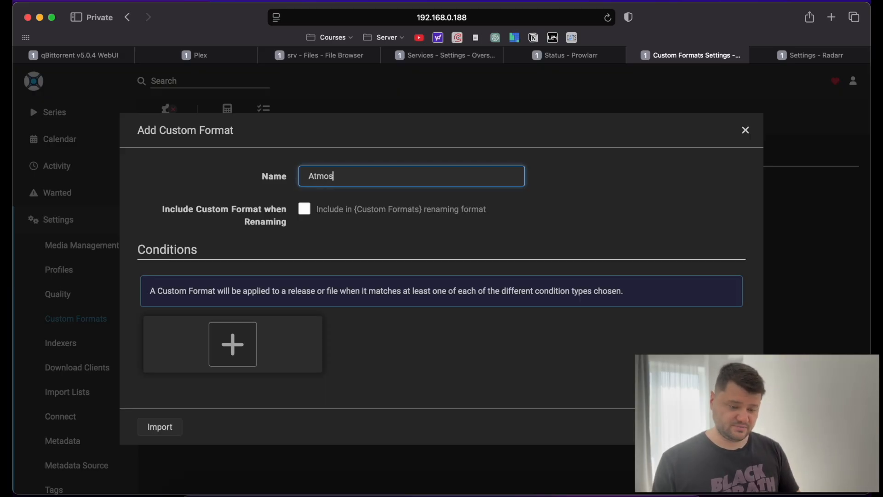
left_click(250, 336)
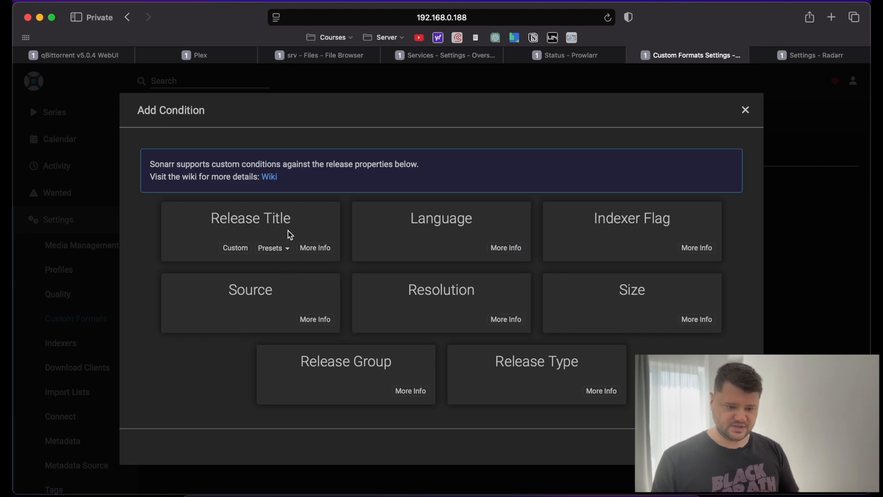
left_click(266, 233)
left_click(449, 238)
type("Atmos")
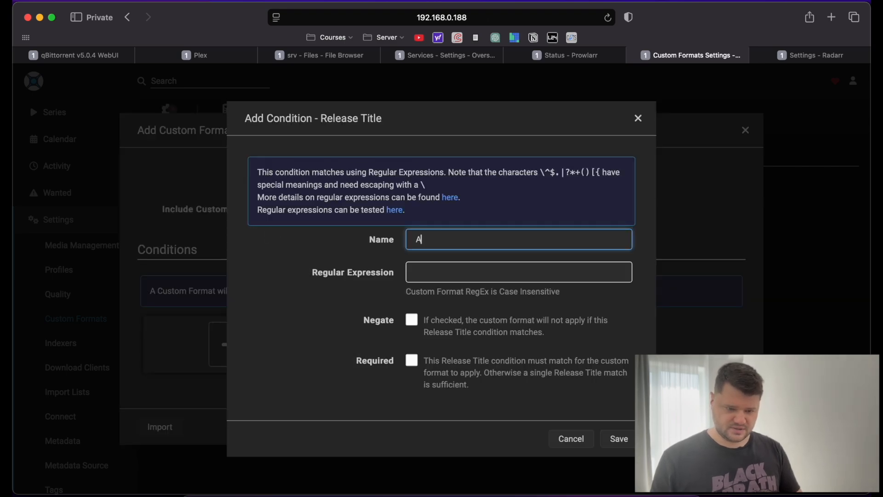
left_click(475, 275)
type("Atmos")
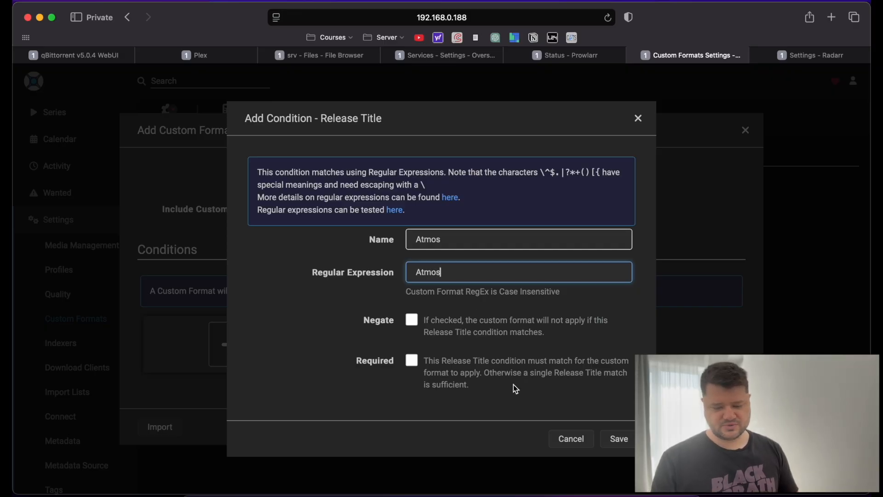
left_click(617, 440)
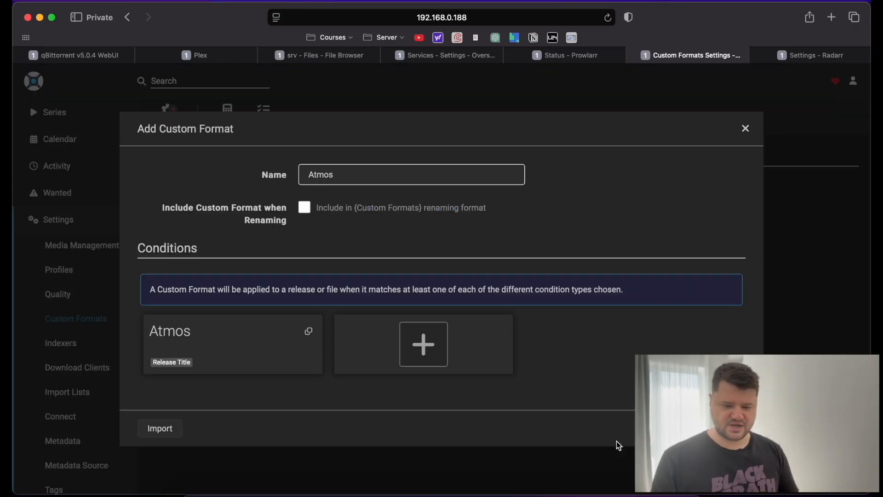
left_click(729, 429)
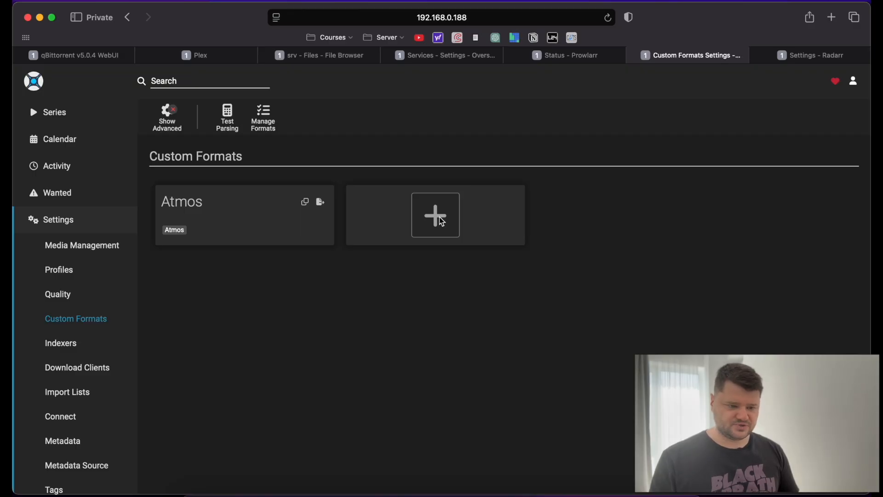
Check the Test Parsing tool, then start adding a new indexer in Sonarr.
left_click(227, 117)
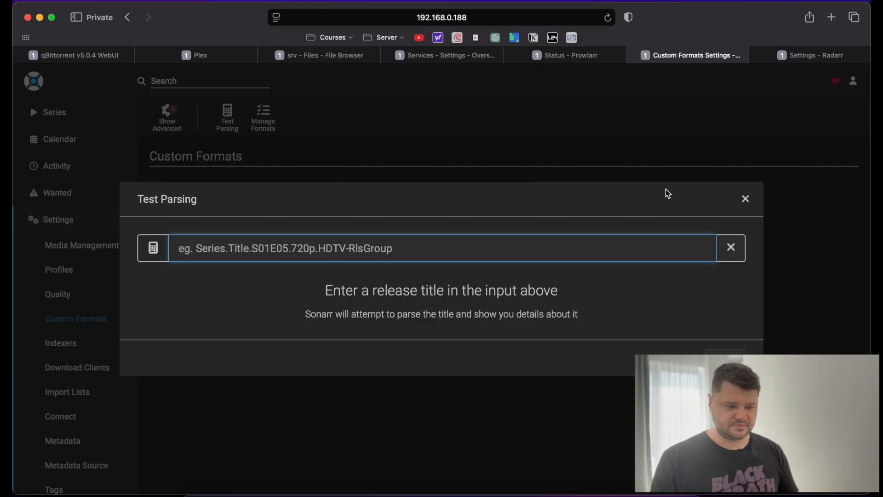
left_click(745, 199)
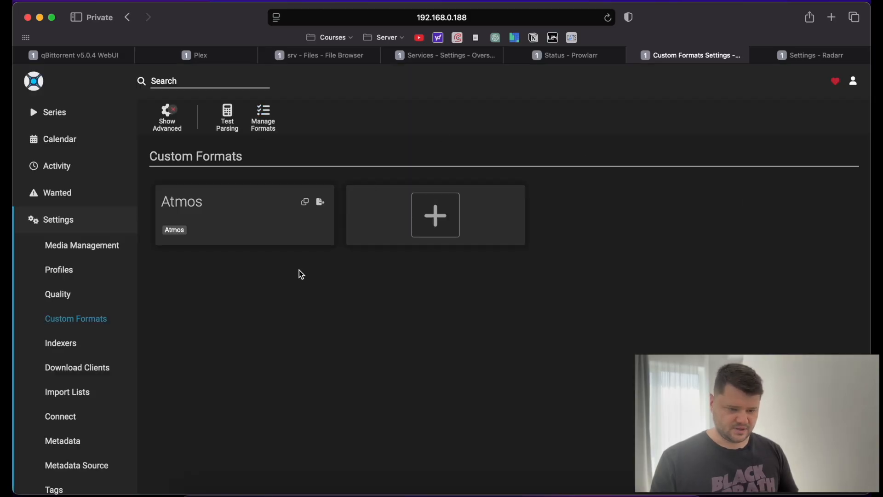
left_click(64, 348)
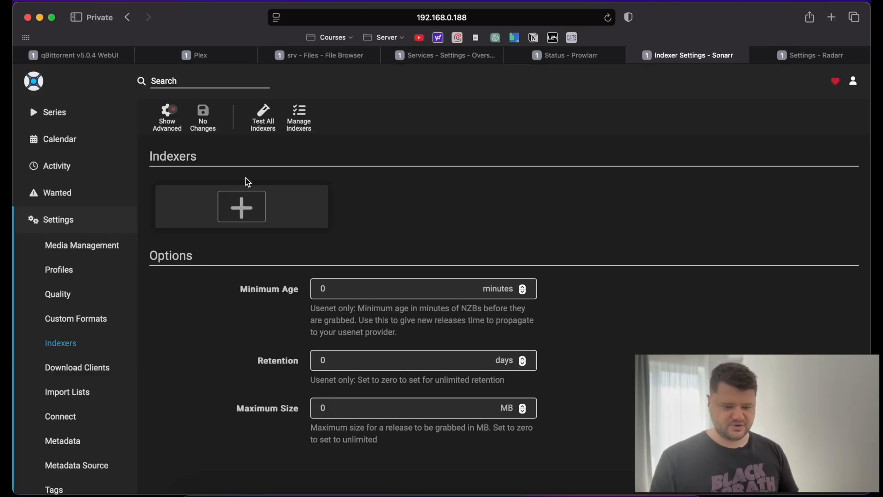
left_click(256, 197)
Close Sonarr's Add Indexer picker without adding one, glance at Prowlarr, and return to Sonarr.
scroll(389, 272, "down", 3)
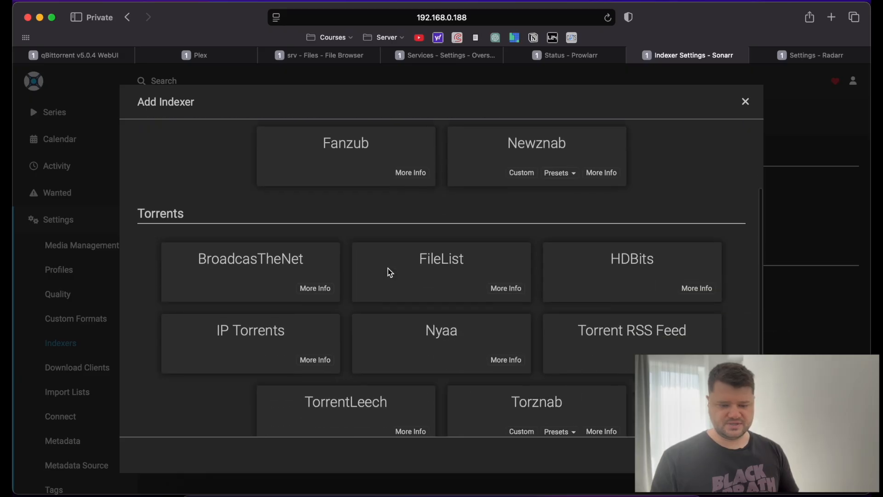
scroll(556, 270, "down", 2)
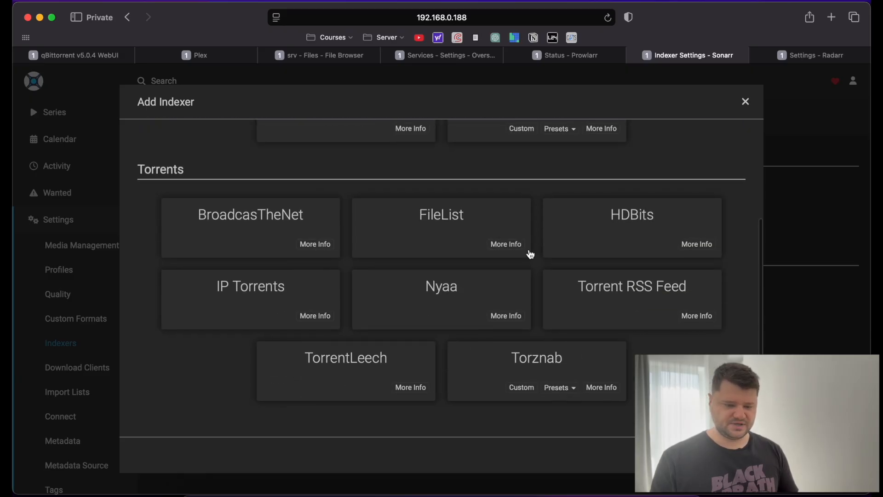
scroll(354, 280, "up", 3)
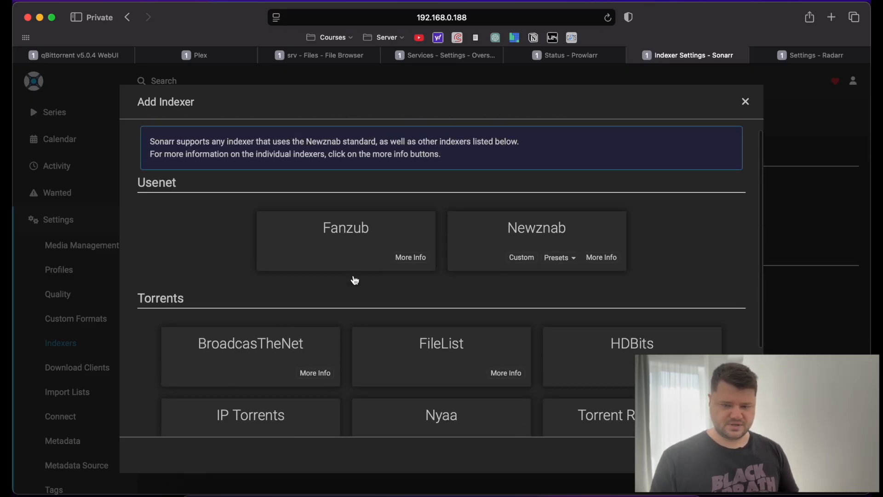
left_click(745, 101)
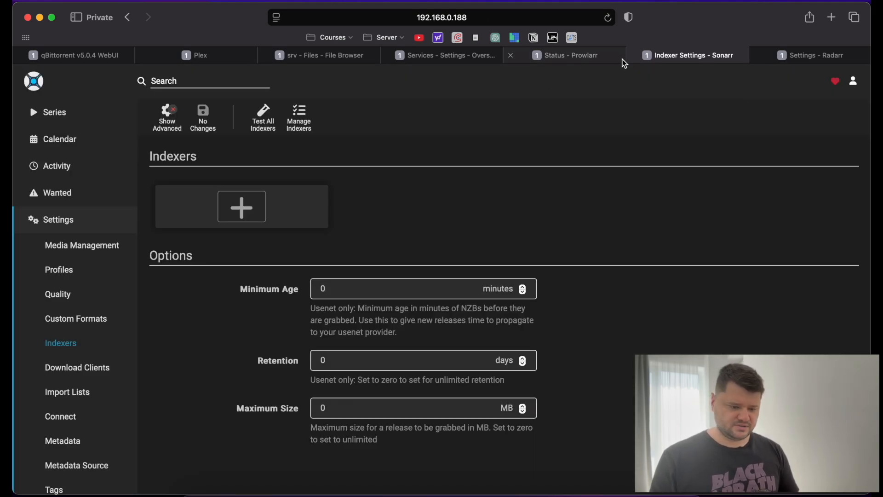
left_click(563, 58)
scroll(293, 267, "down", 2)
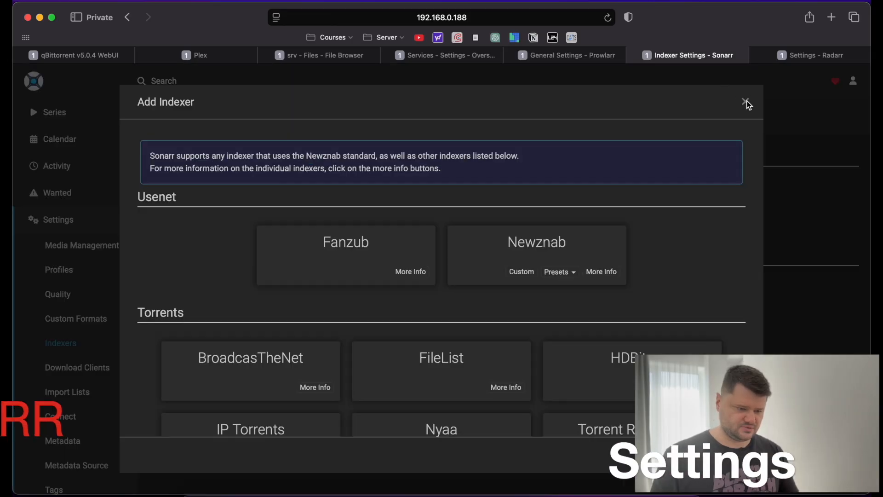
left_click(745, 101)
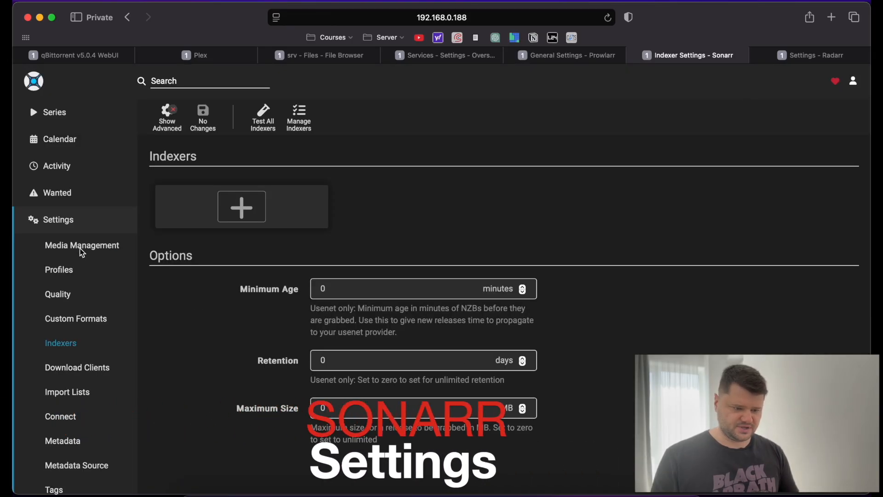
Copy the API Key from Sonarr's General settings, then bring up Prowlarr's General settings.
left_click(58, 220)
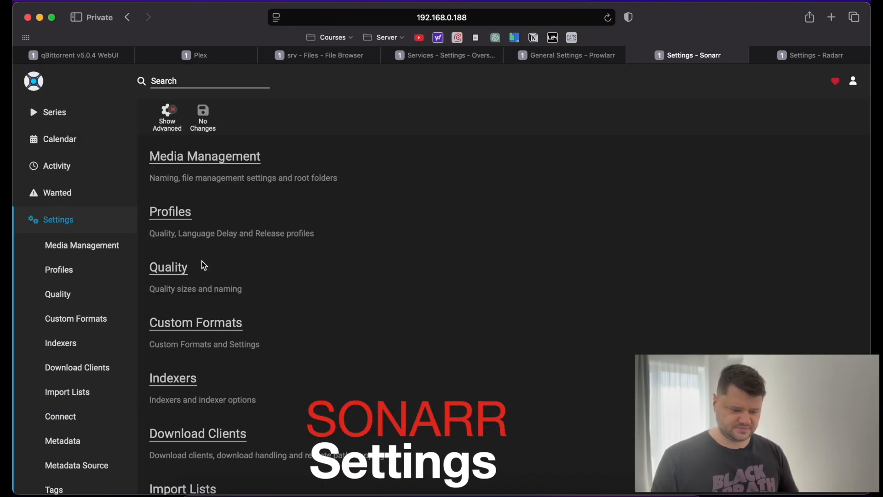
scroll(202, 322, "down", 10)
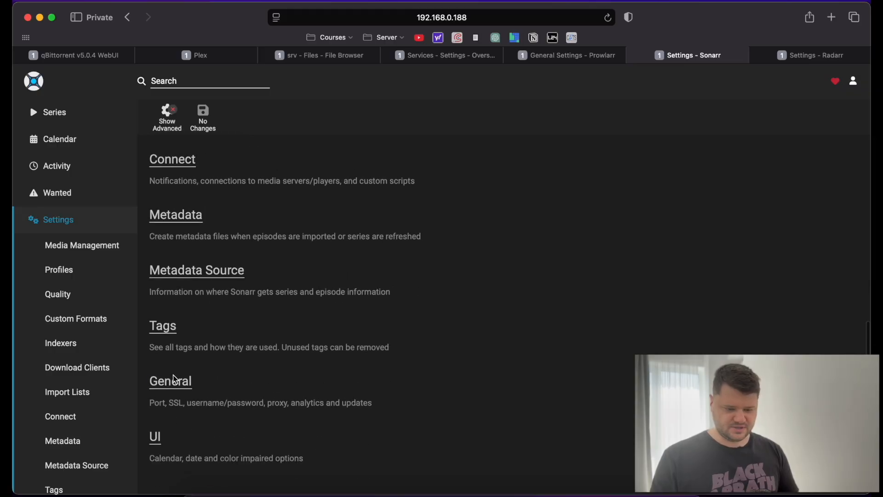
left_click(175, 381)
scroll(455, 388, "down", 10)
scroll(477, 279, "up", 5)
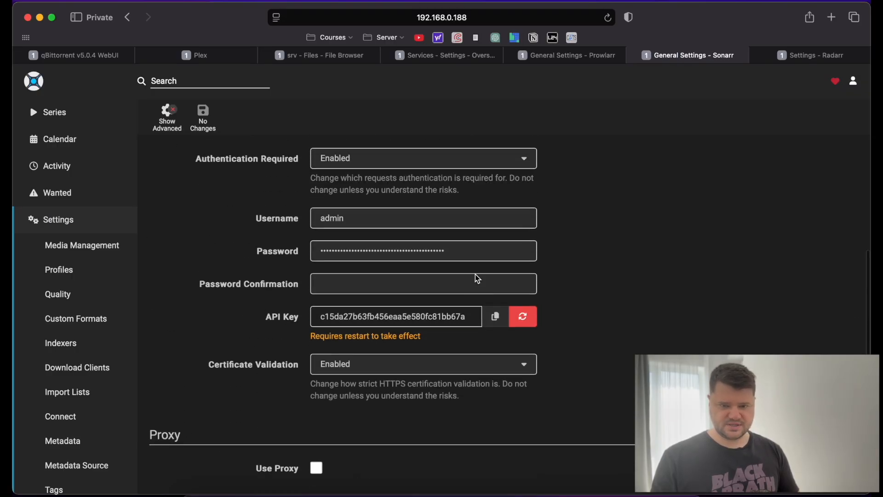
left_click(496, 341)
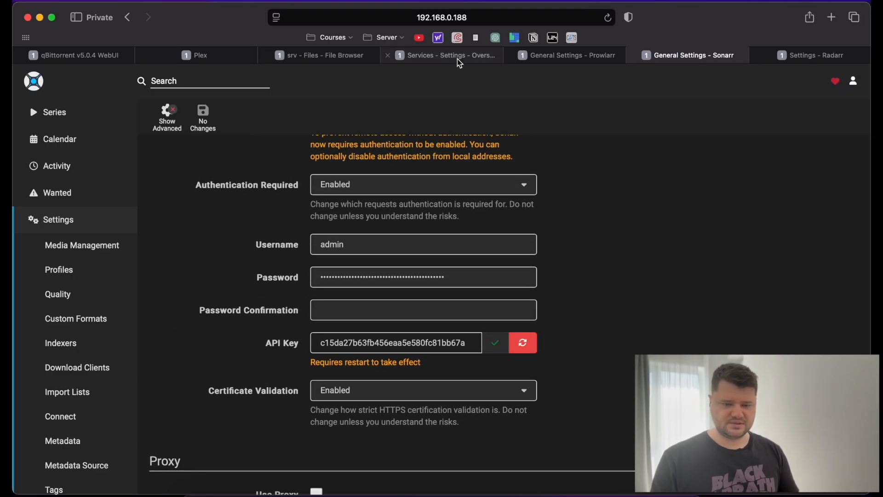
left_click(546, 57)
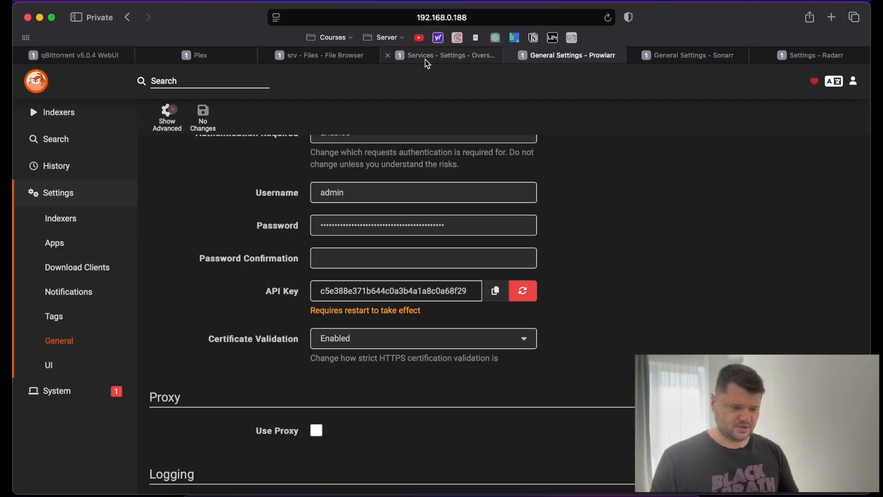
mouse_move(427, 63)
left_click(67, 219)
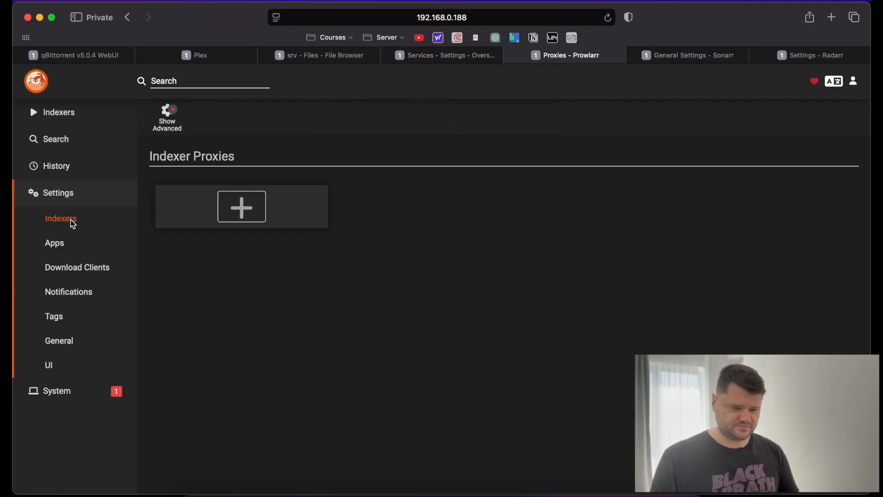
left_click(69, 243)
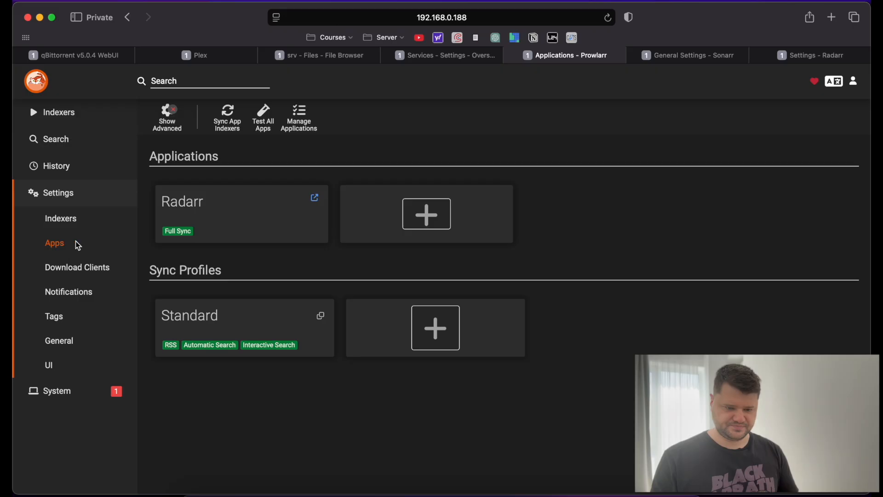
left_click(426, 213)
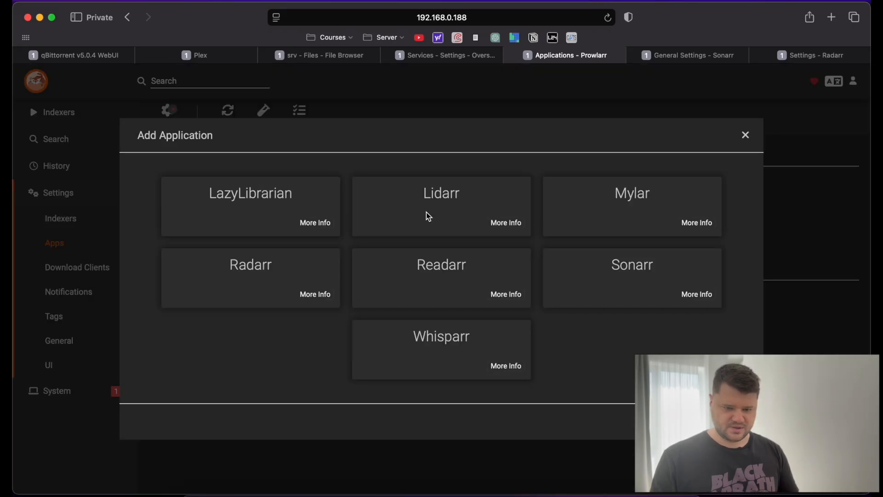
left_click(630, 269)
scroll(457, 296, "down", 3)
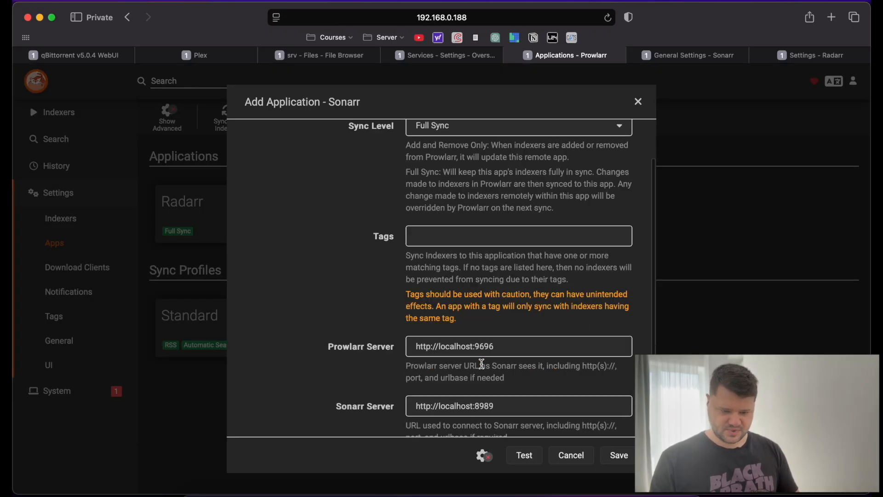
left_click_drag(474, 275, 445, 278)
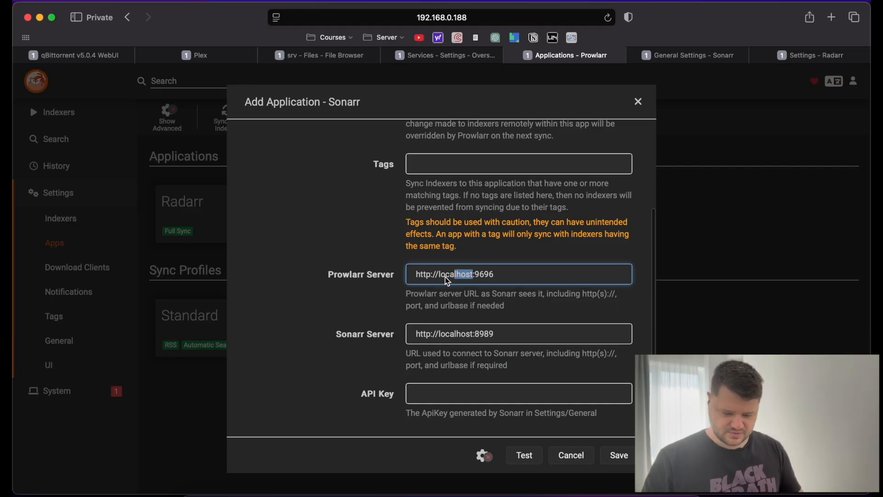
type("192.168")
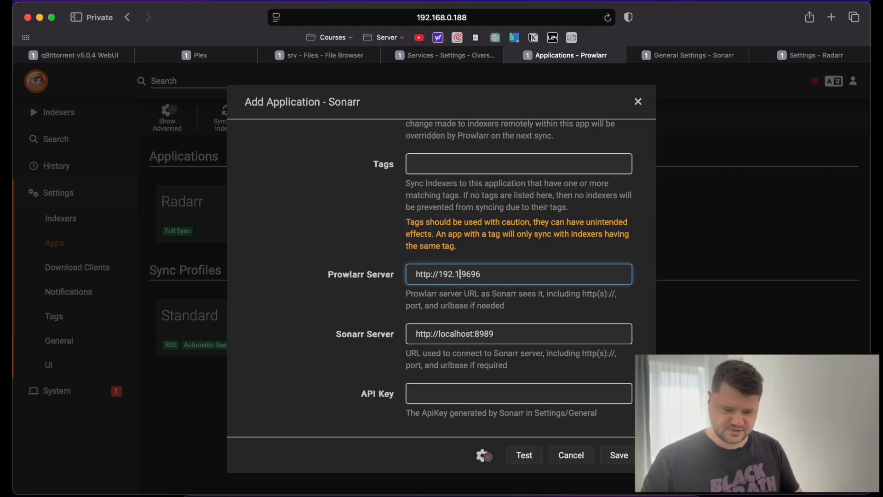
type(".0.188")
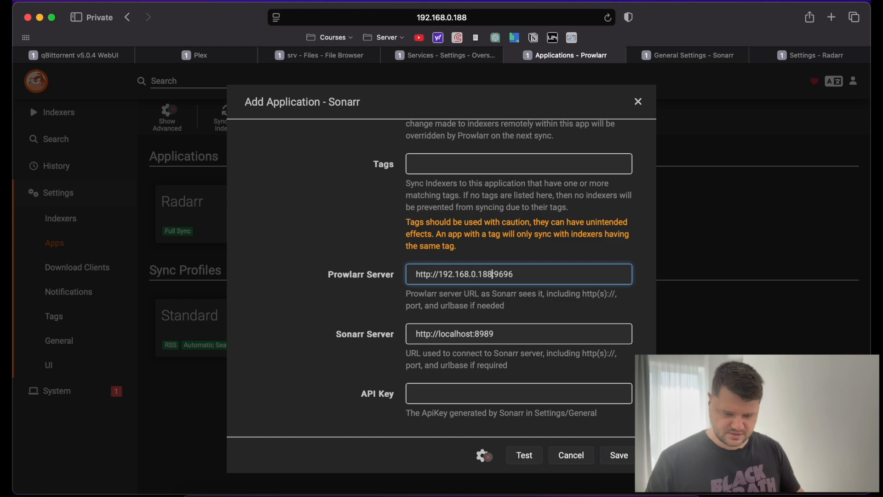
left_click_drag(475, 338, 444, 340)
type("192.16")
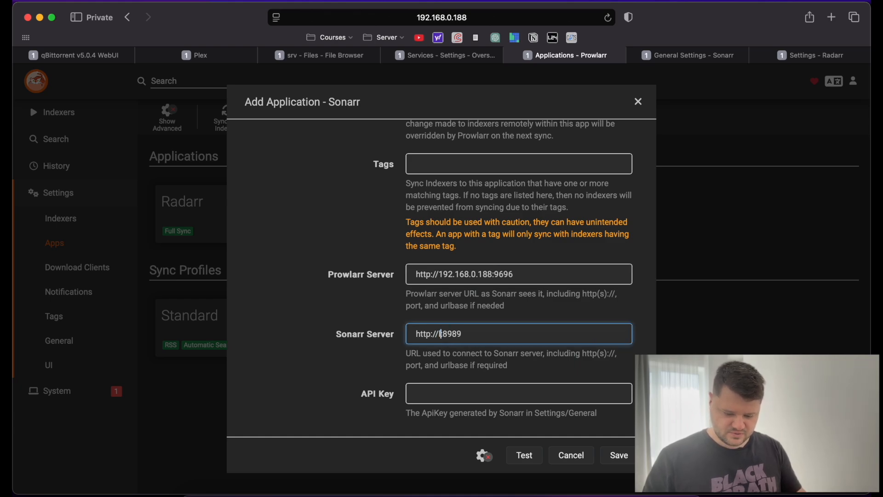
type("8.0.188")
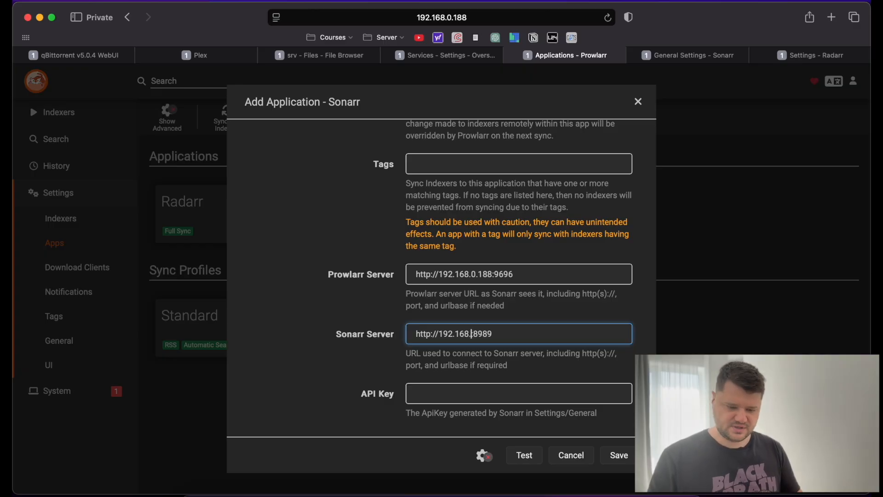
left_click(466, 395)
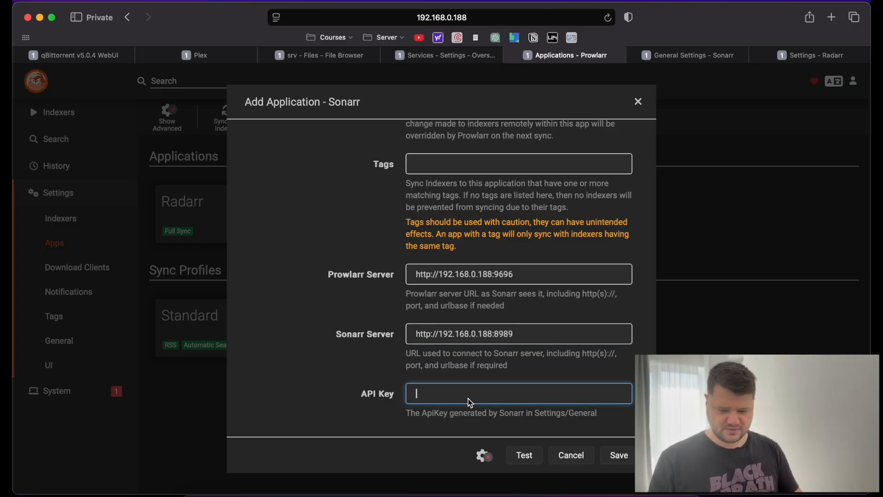
key("super+v")
left_click(525, 455)
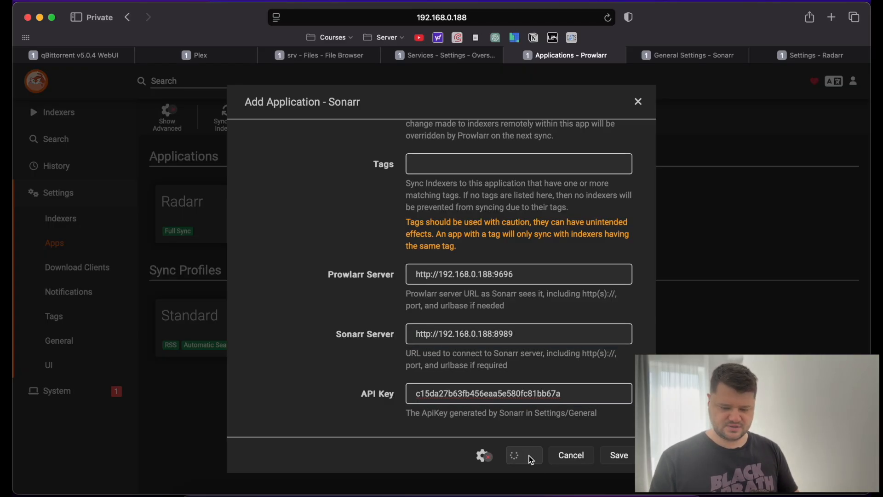
left_click(619, 455)
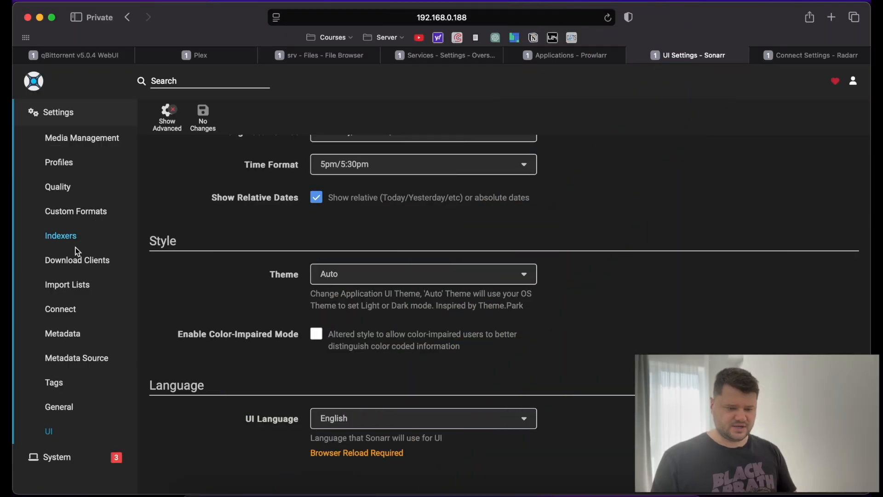
Start adding a qBittorrent download client in Sonarr's Download Clients settings.
left_click(78, 261)
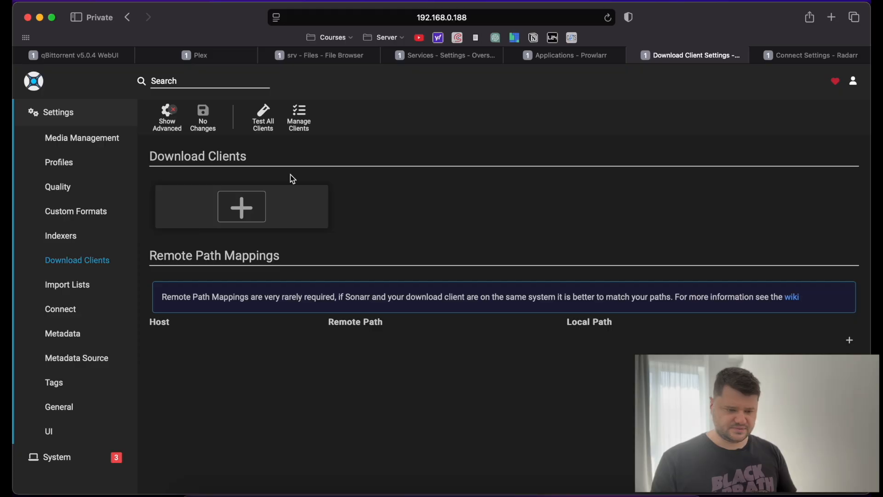
left_click(243, 215)
scroll(309, 281, "down", 3)
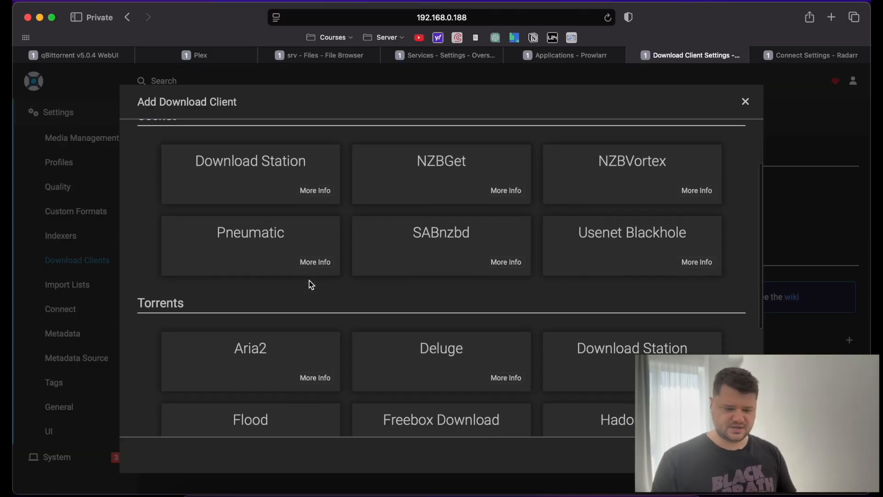
scroll(414, 255, "down", 5)
scroll(414, 255, "down", 1)
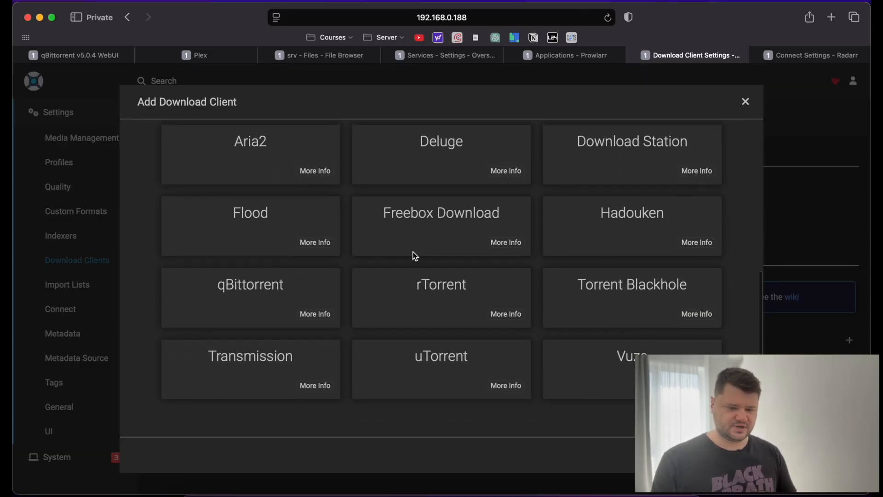
left_click(255, 296)
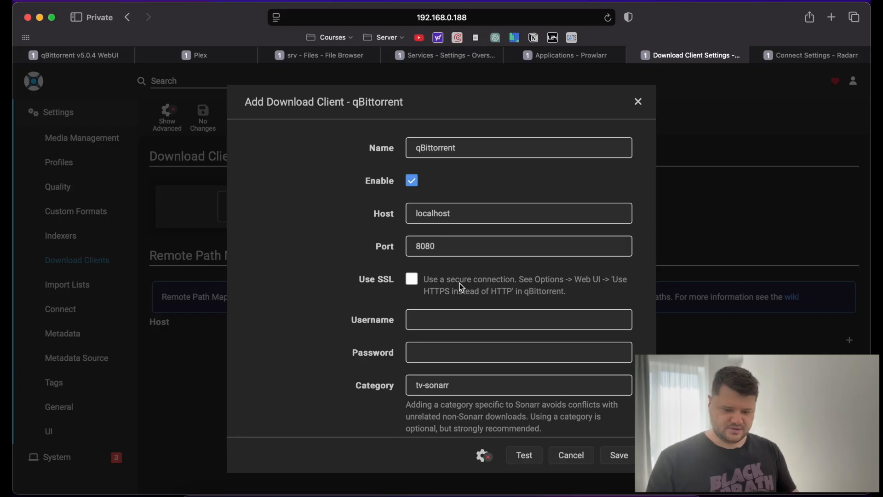
Set the host to 192.168.0.188, enter the qBittorrent password, and edit the category.
double_click(462, 220)
type("192")
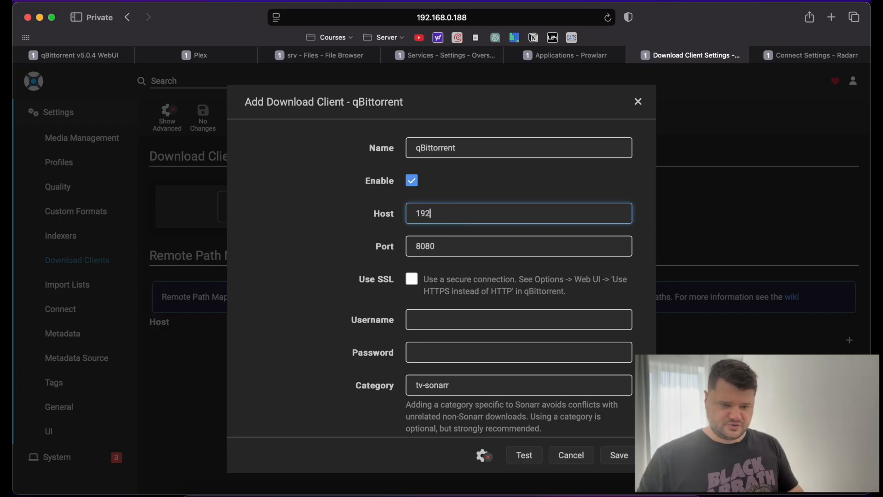
type(".168.0.18")
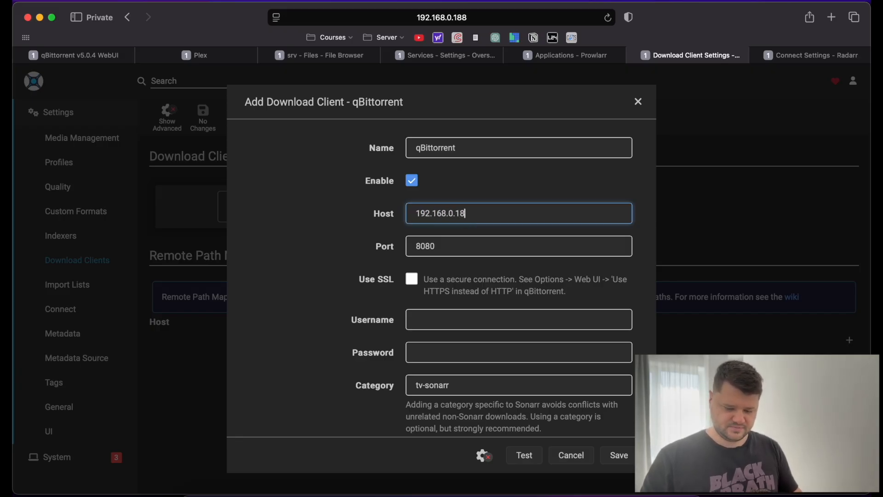
type("8")
key("Tab")
key("Tab")
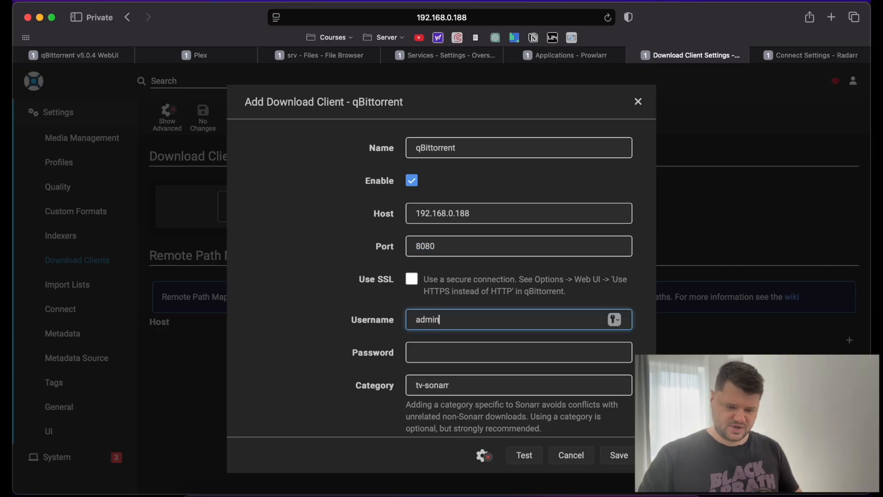
key("Tab")
type("ad")
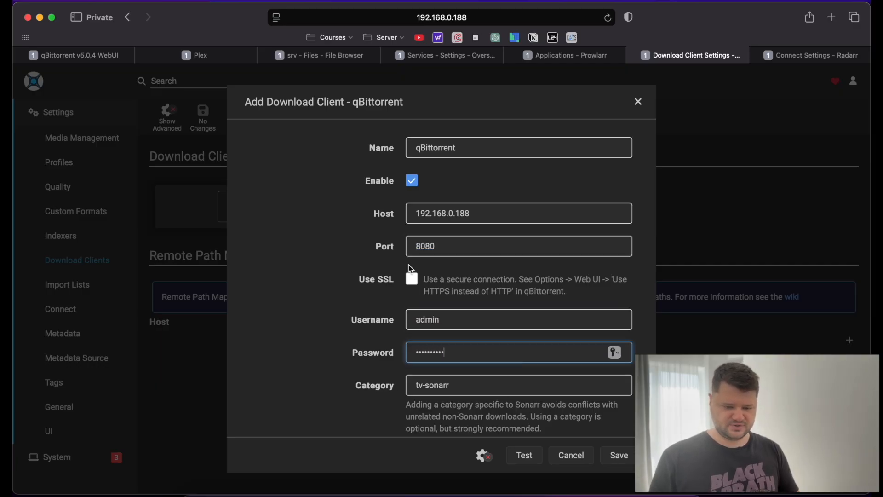
scroll(408, 264, "down", 5)
key("Tab")
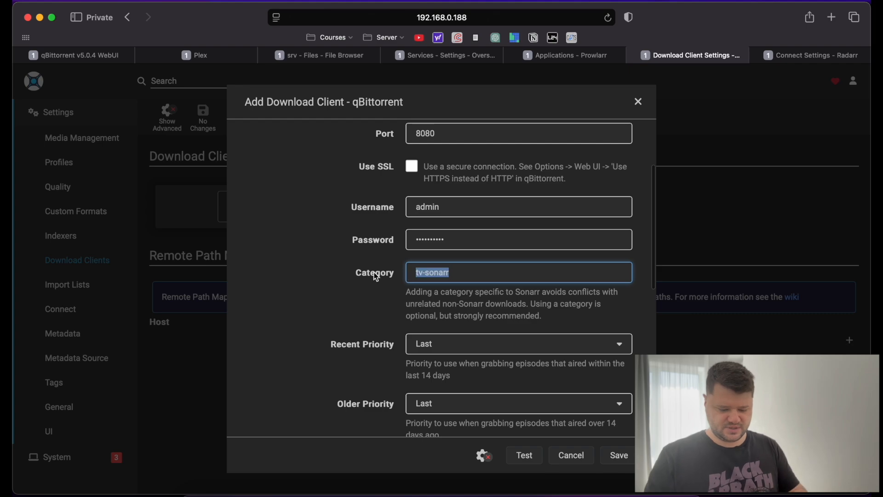
type("TVSHOWS")
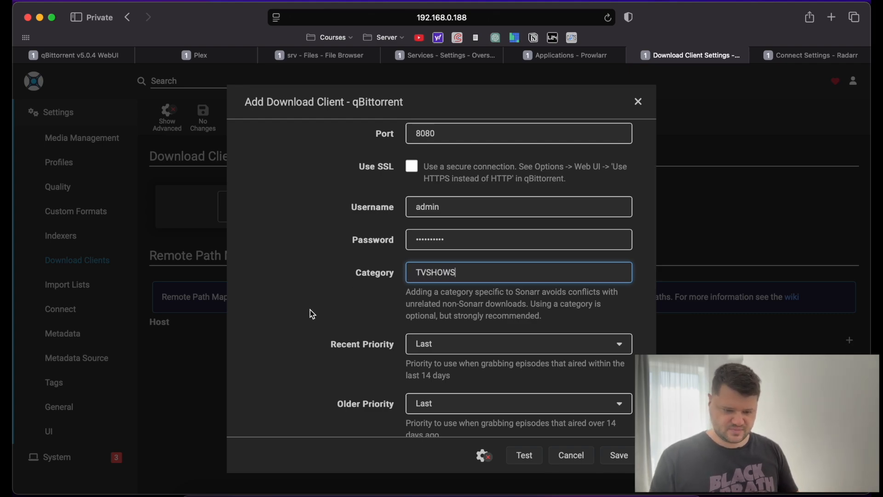
Toggle the sequential order download option and save the qBittorrent download client.
scroll(310, 313, "down", 9)
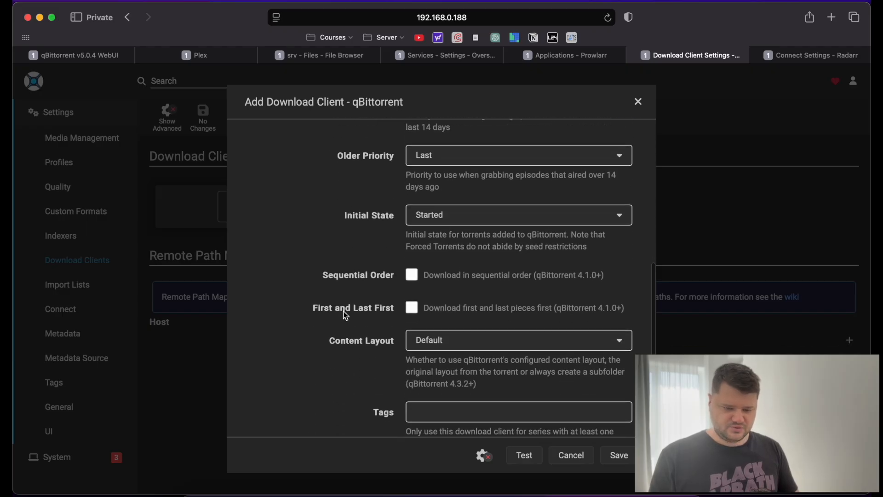
left_click(411, 276)
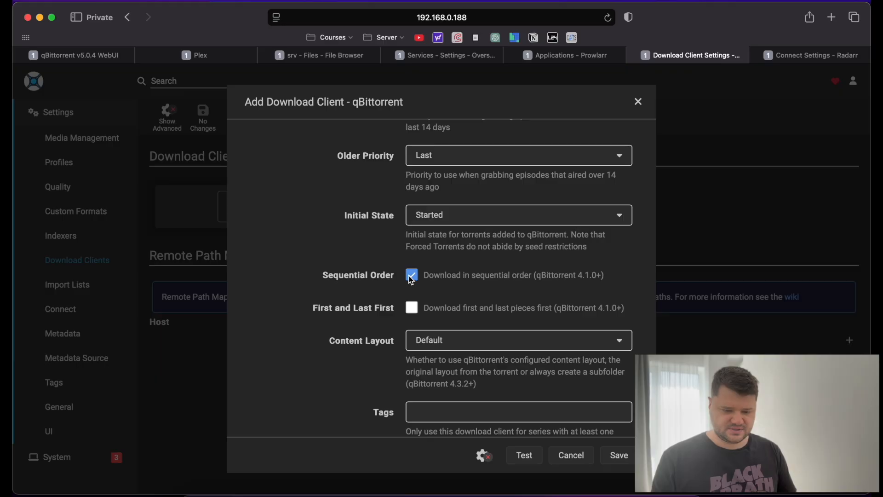
left_click(411, 276)
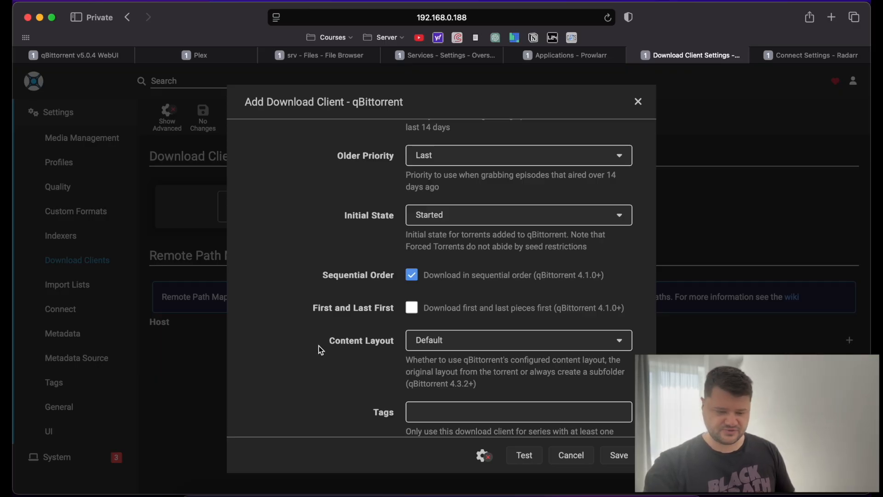
scroll(321, 351, "down", 5)
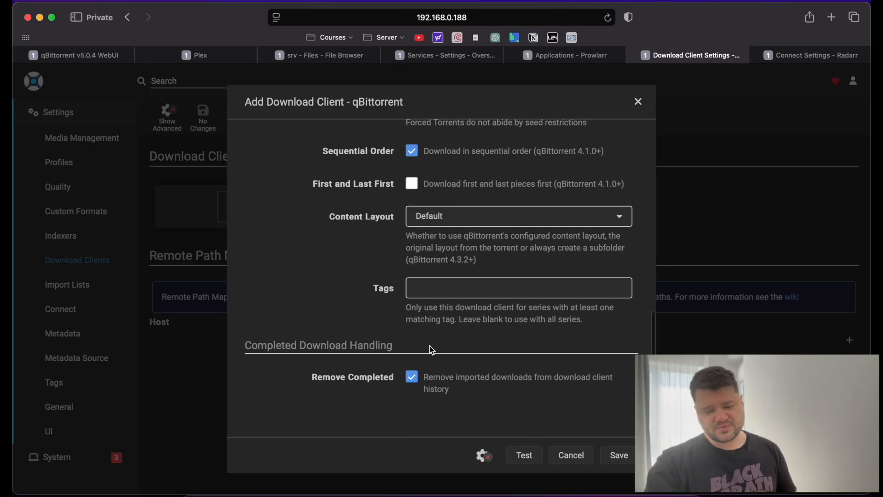
scroll(397, 288, "up", 3)
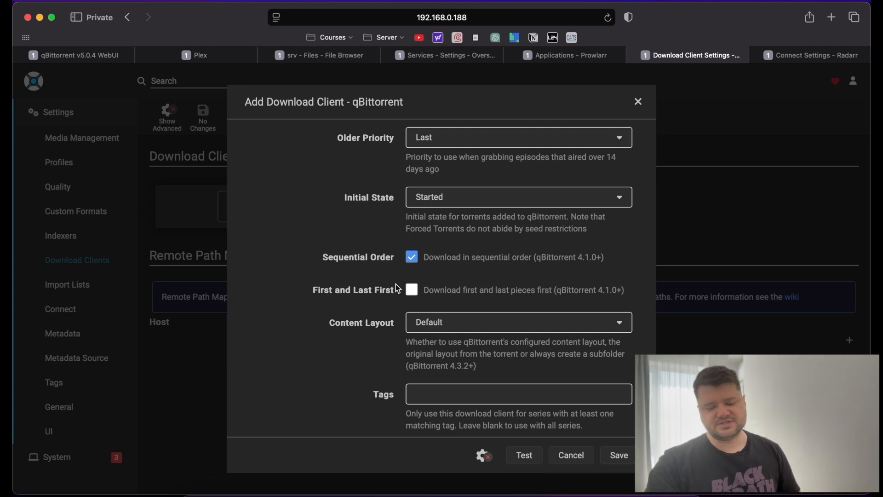
left_click(623, 453)
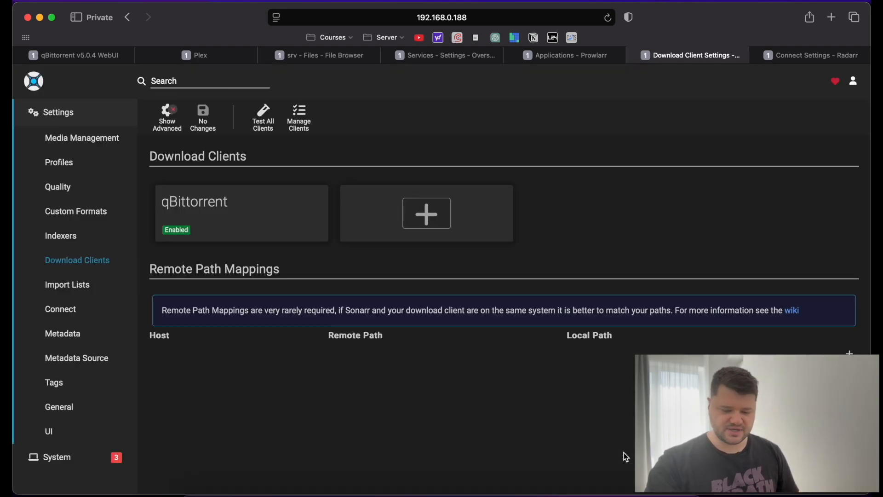
In the server terminal, go home, change into PLEX/ and list its contents with ll.
left_click(478, 493)
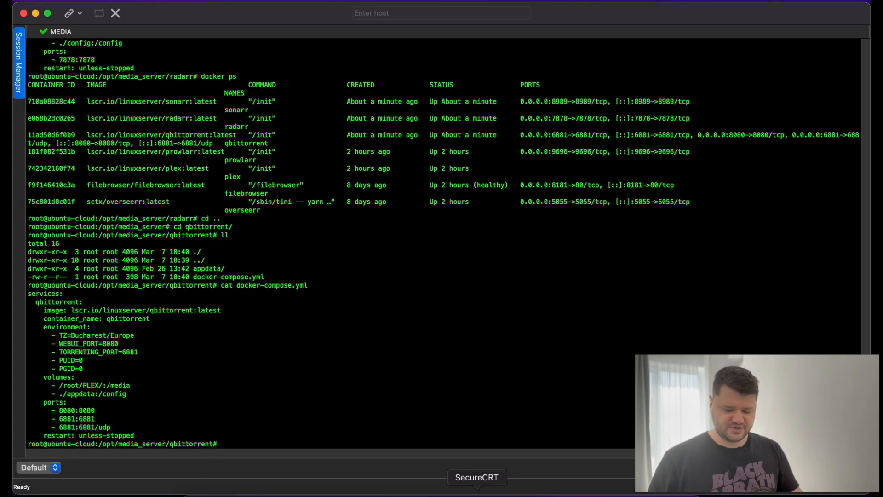
type("cd")
key("Return")
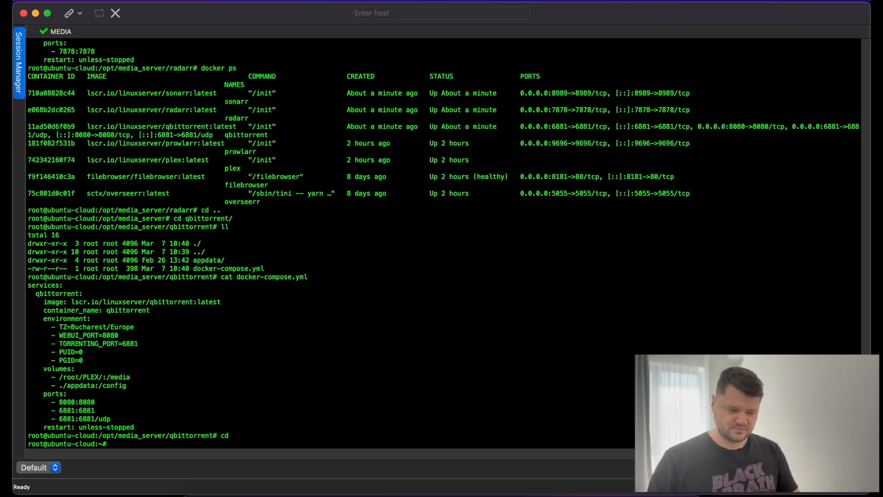
type("cd PLEX/")
key("Return")
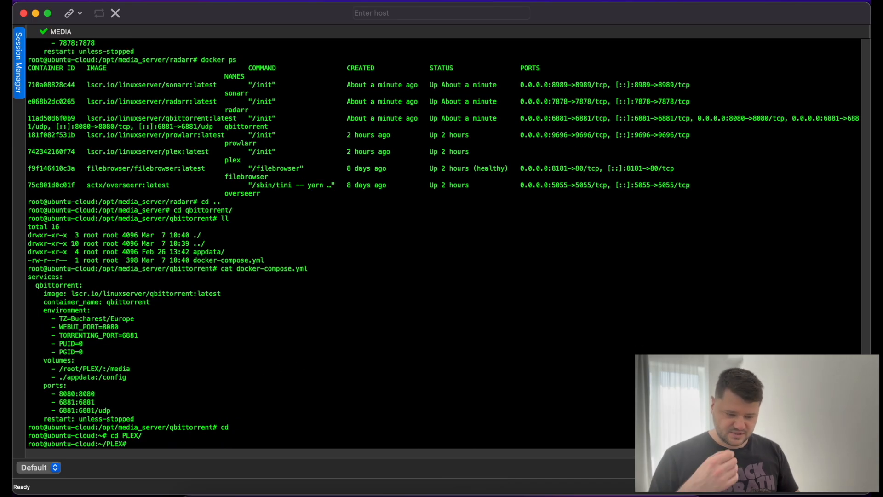
type("ll")
key("Return")
Change into MOVIES/ and list it, highlighting the Downloads and Movies folder names.
type("cd MO")
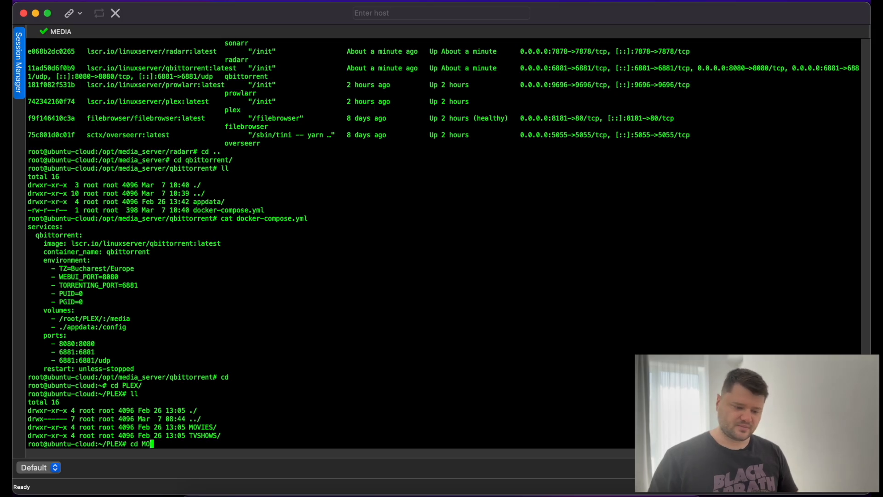
key("Tab")
key("Return")
type("ll")
key("Return")
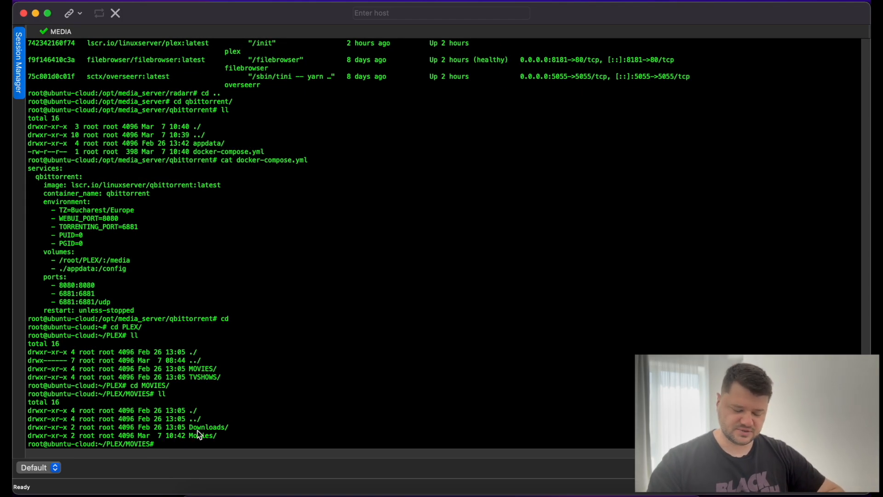
double_click(198, 429)
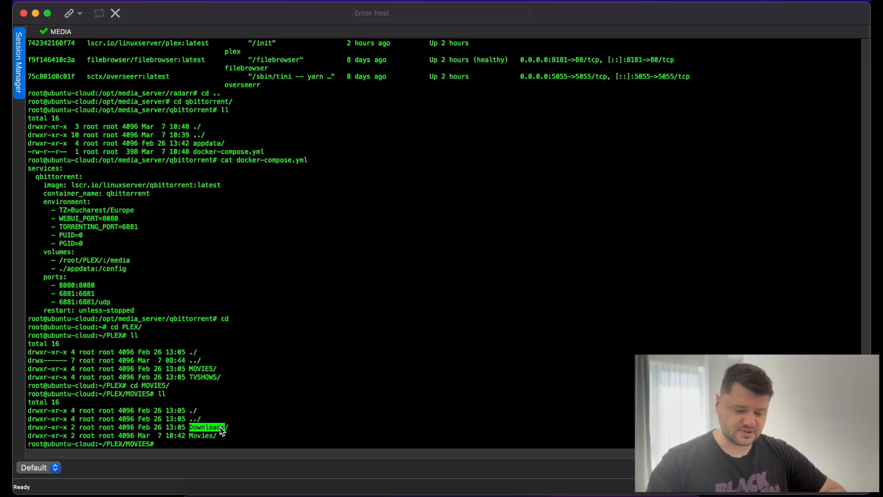
double_click(199, 437)
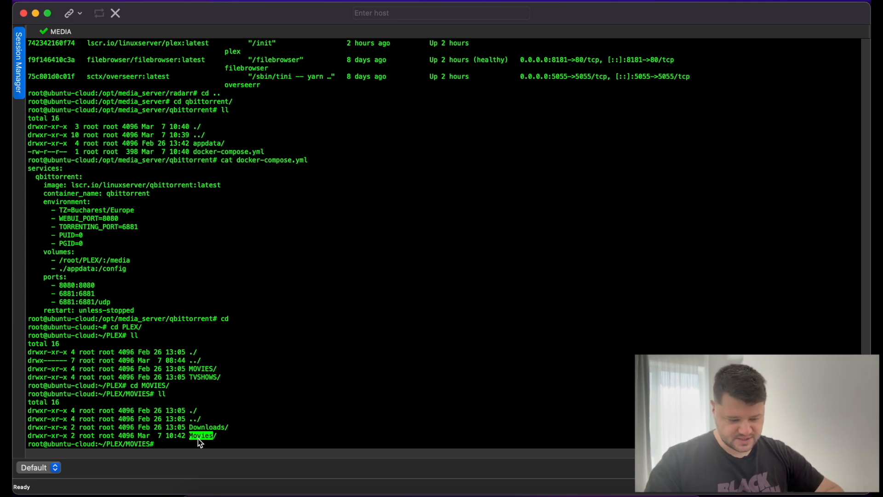
left_click(247, 434)
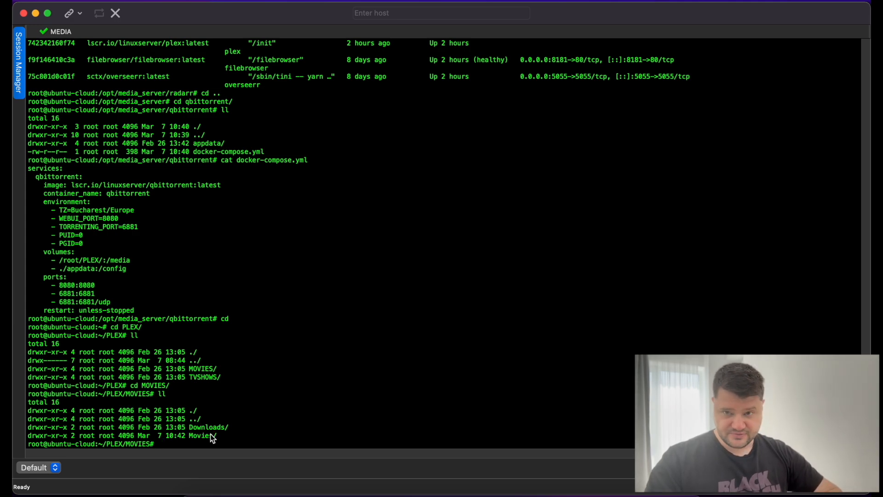
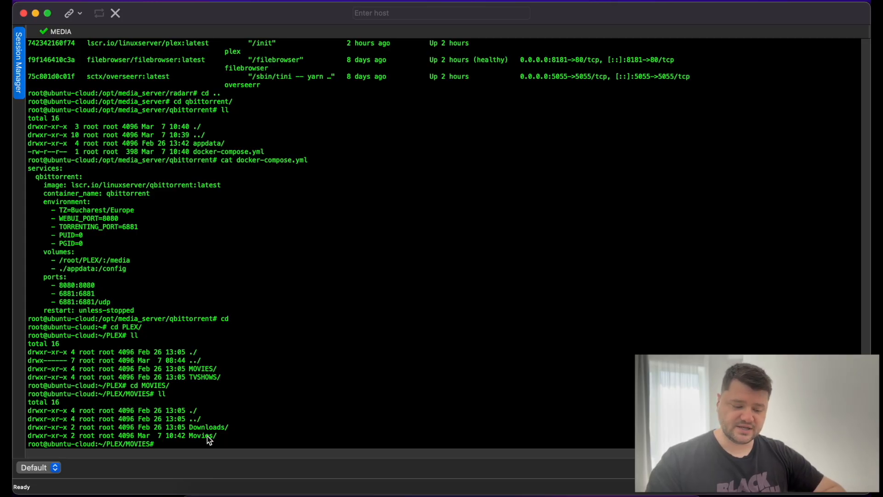
Highlight the Movies and Downloads folder names, then return to Safari's Sonarr Download Clients page.
double_click(208, 437)
double_click(206, 427)
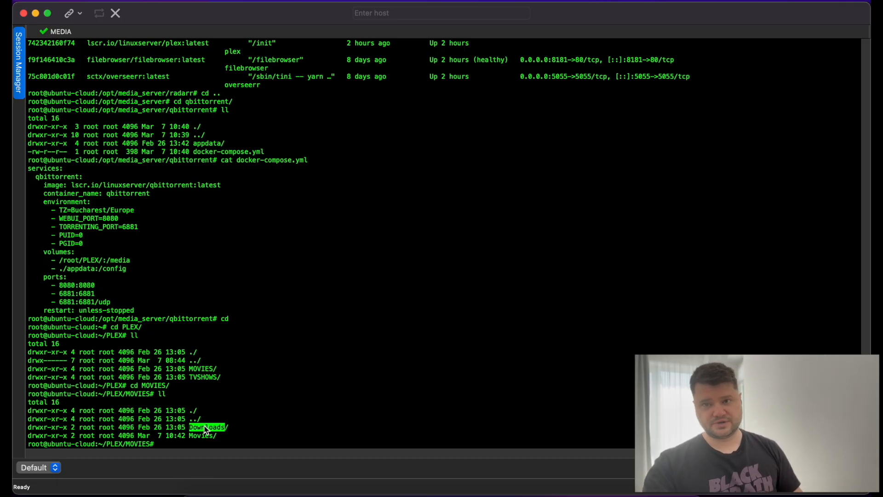
left_click(273, 402)
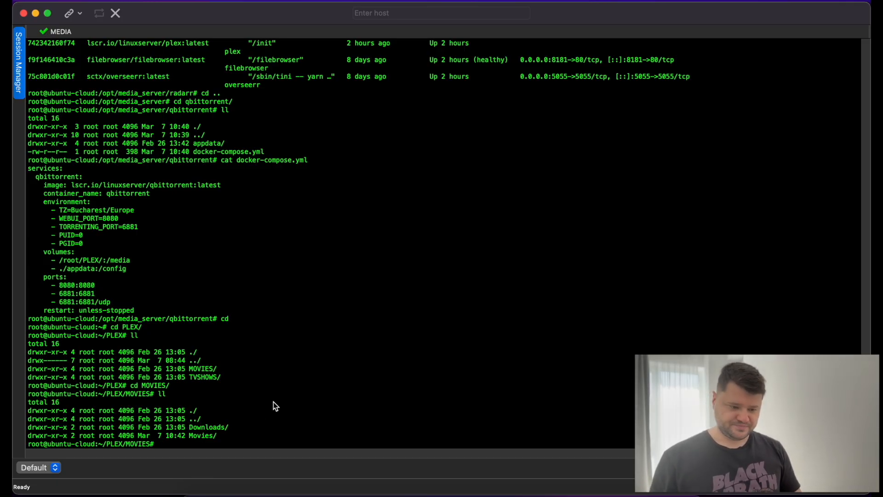
key("super+Tab")
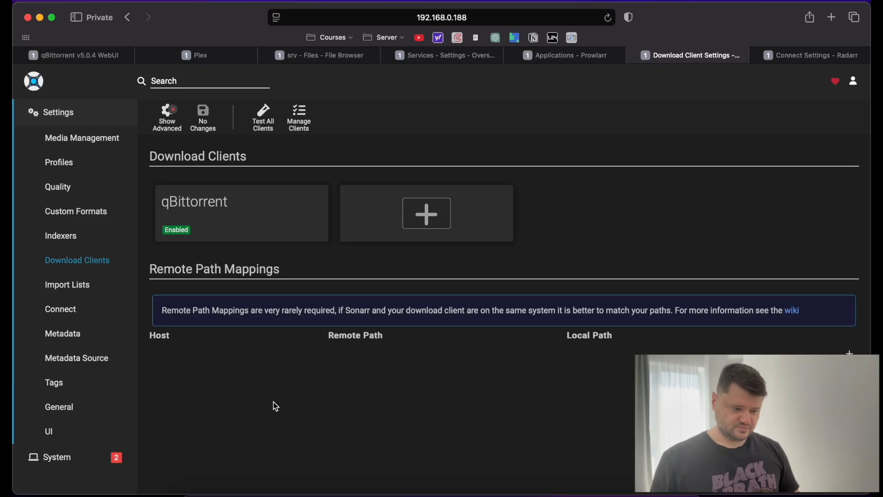
Check the System Status pages of Sonarr and Prowlarr.
left_click(56, 287)
left_click(74, 460)
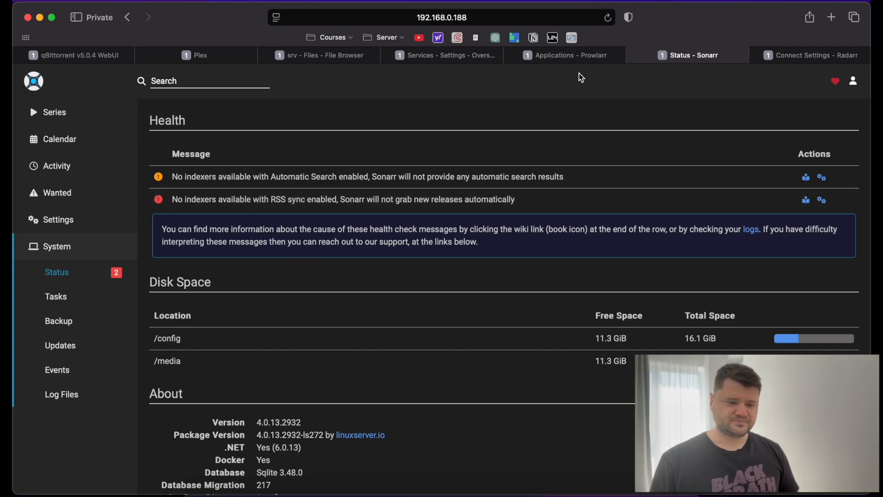
left_click(325, 57)
left_click(575, 55)
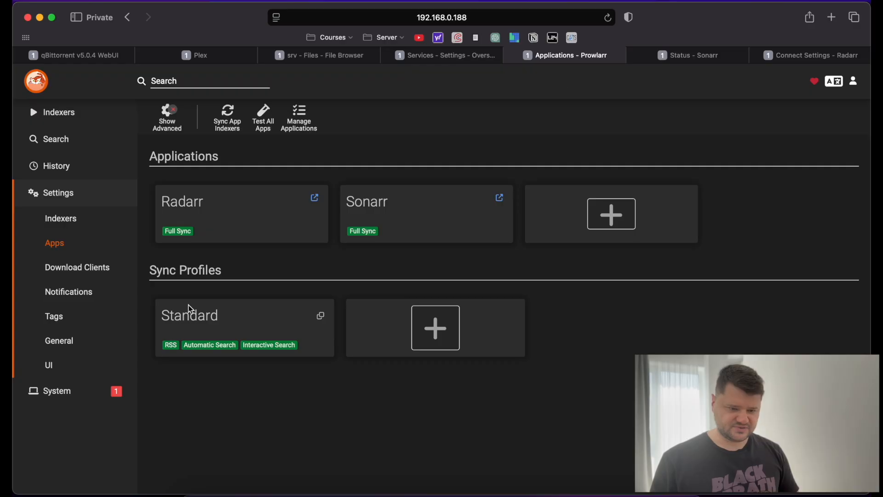
left_click(65, 390)
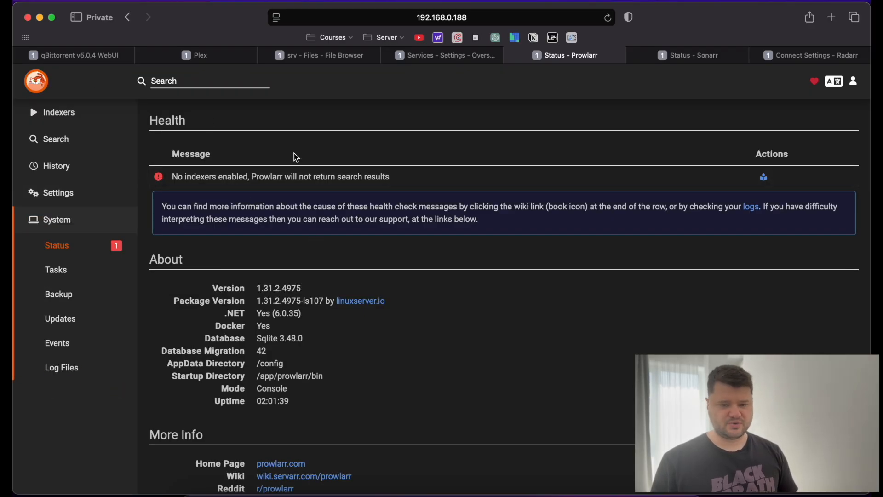
left_click(720, 60)
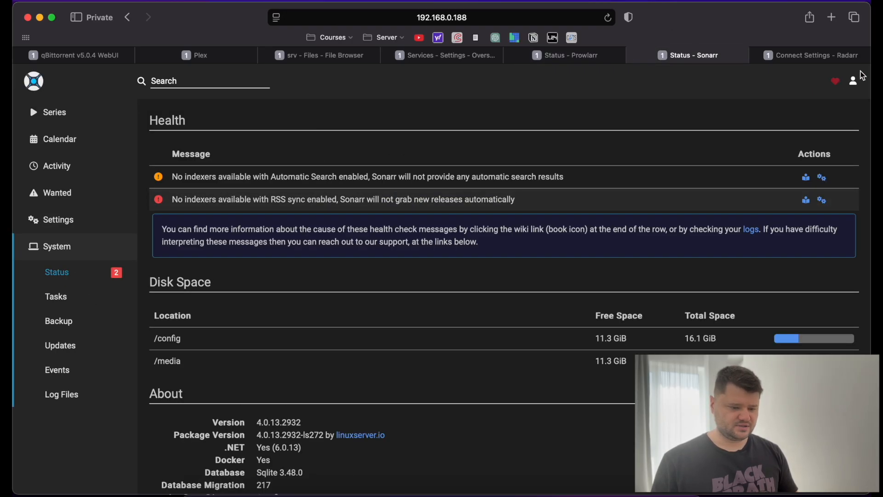
Dismiss Radarr's add-connection dialog and review the health warnings, including RSS sync, on its status page.
left_click(817, 55)
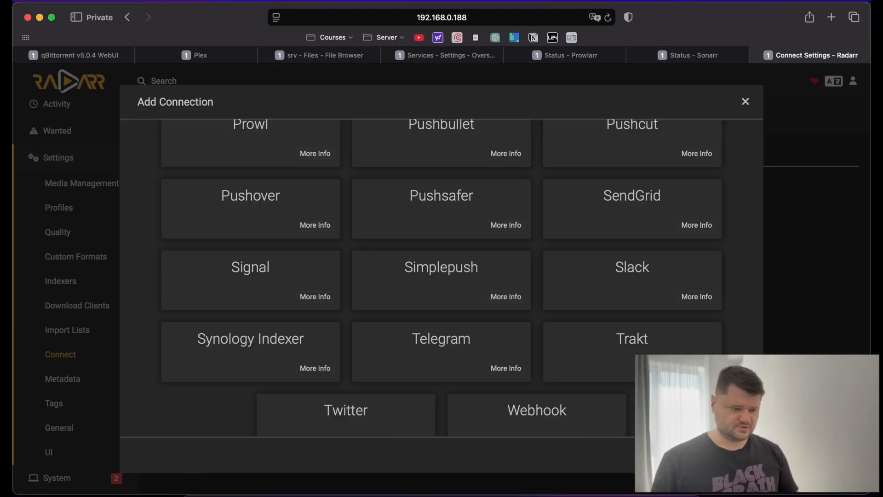
key("Escape")
scroll(92, 365, "down", 1)
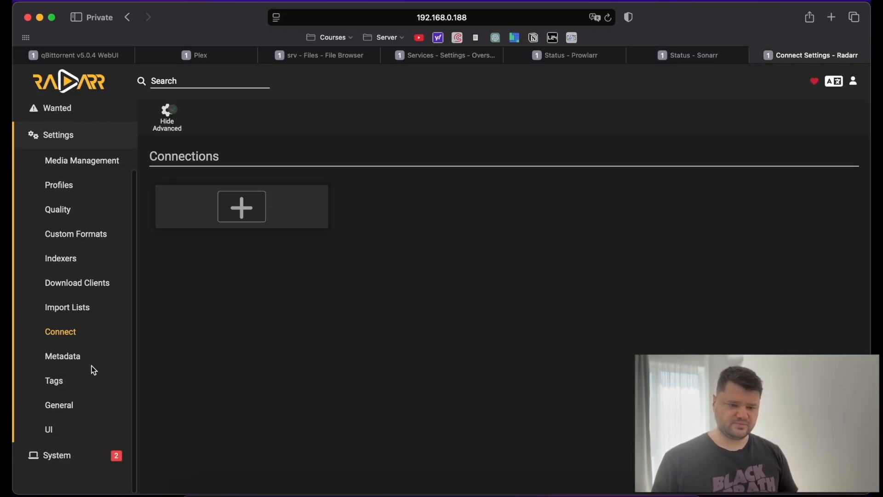
left_click(57, 455)
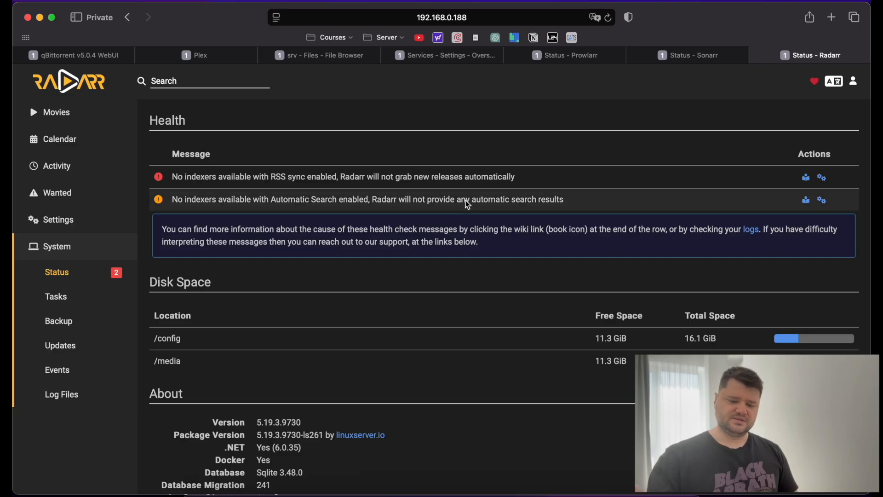
triple_click(446, 182)
triple_click(431, 199)
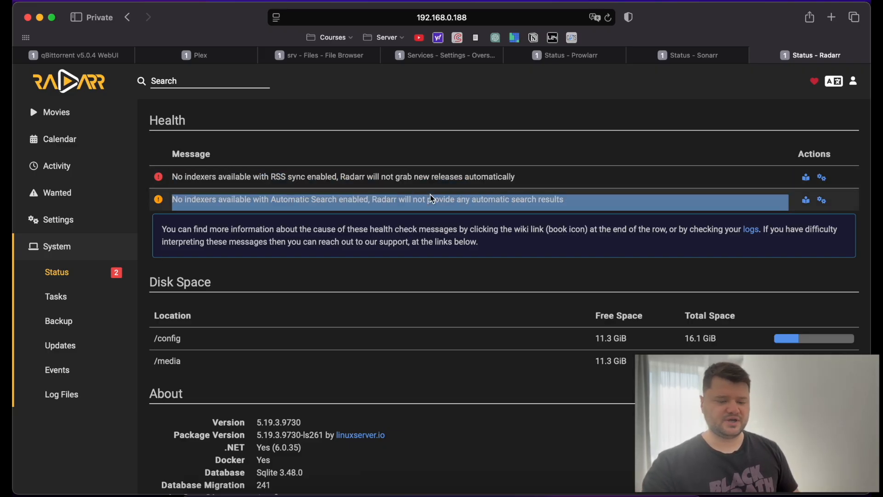
triple_click(410, 183)
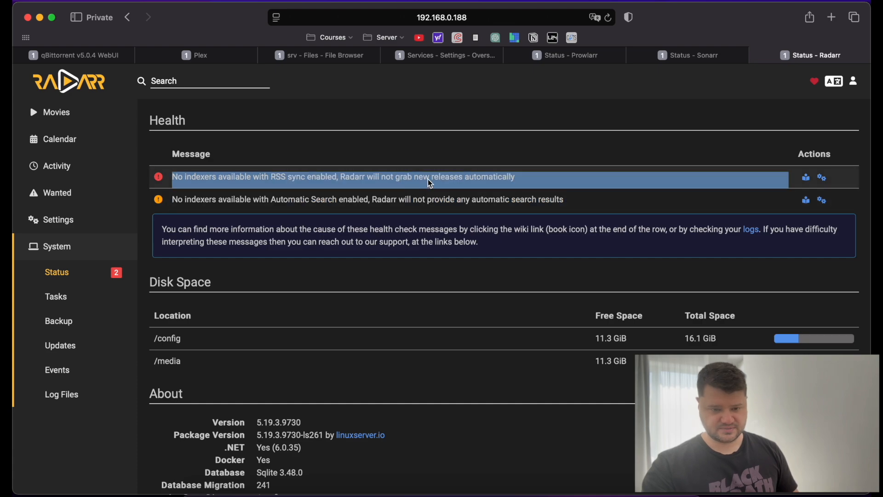
Review Prowlarr's Apps, Download Clients and Indexers settings, then go to its Search page.
left_click(556, 58)
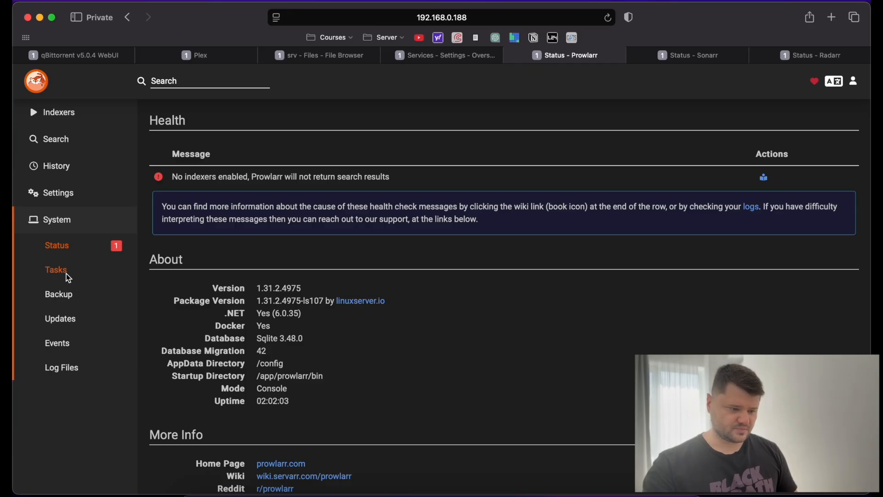
left_click(64, 198)
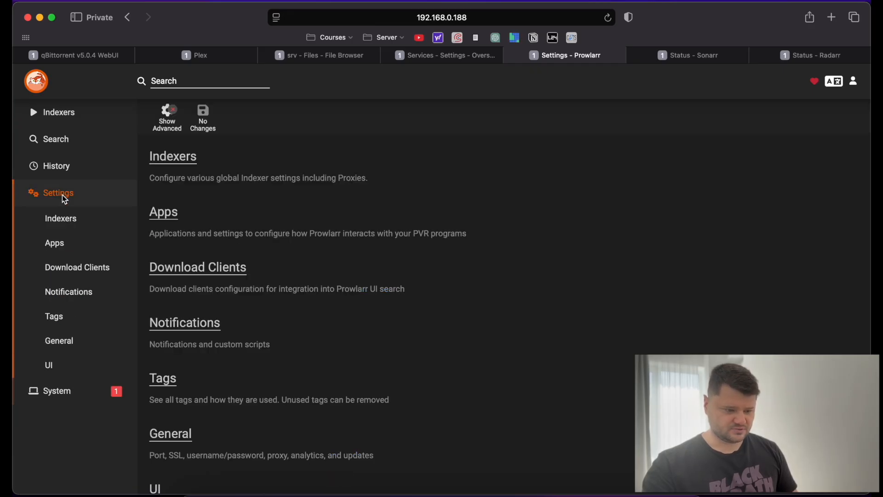
left_click(64, 246)
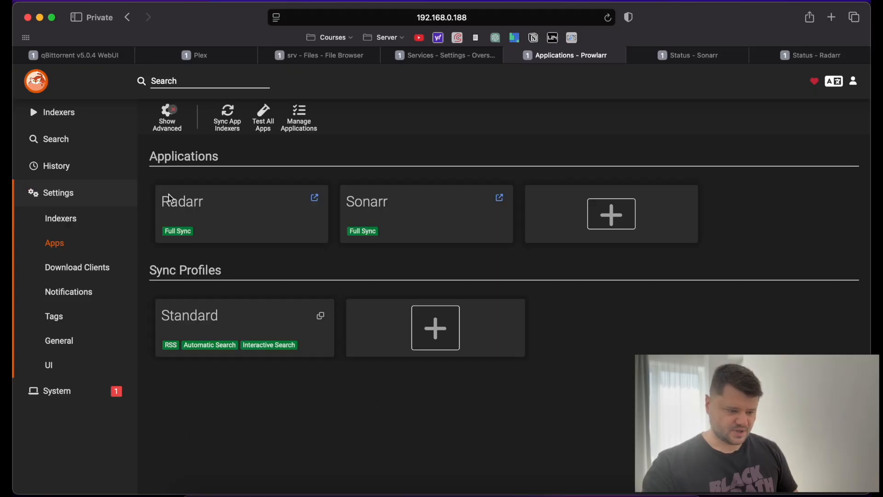
left_click(63, 271)
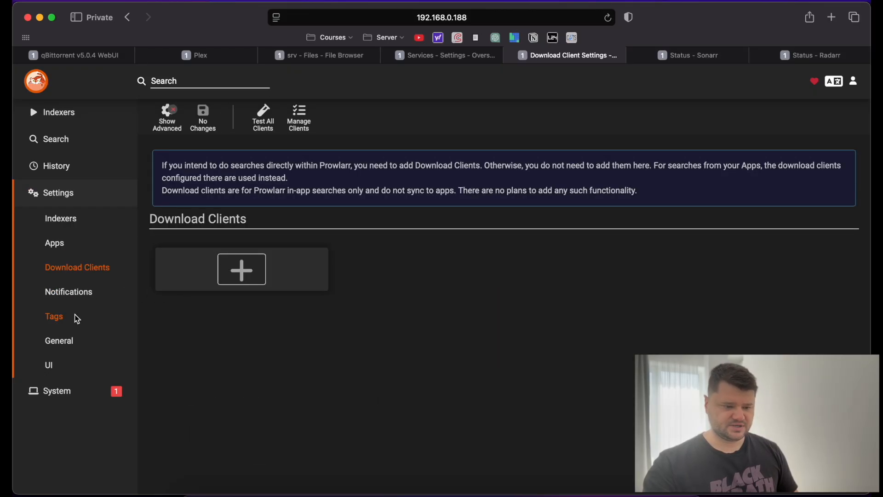
left_click(67, 221)
left_click(57, 141)
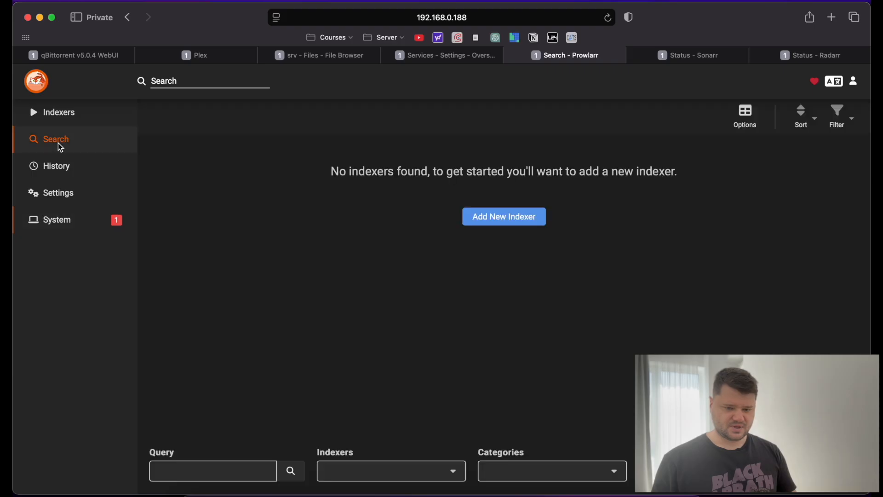
Start adding an indexer in Prowlarr, search 'flux' and pick Flux-Zone.
left_click(491, 217)
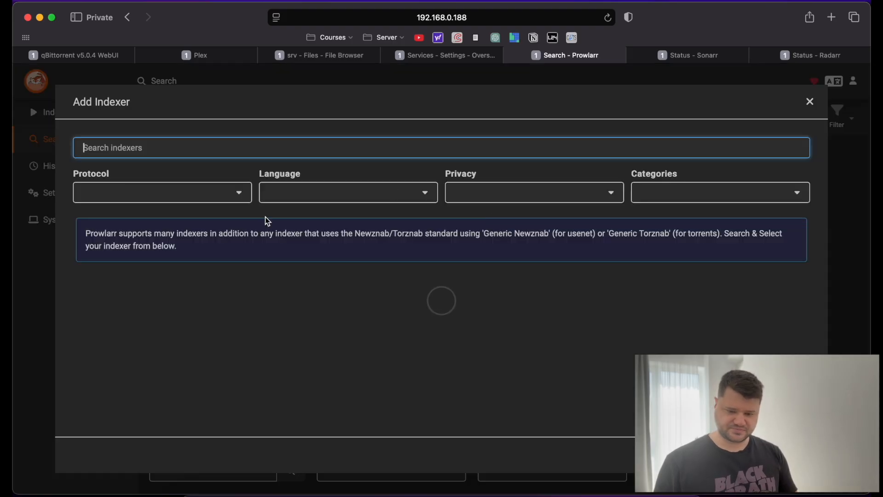
left_click(206, 154)
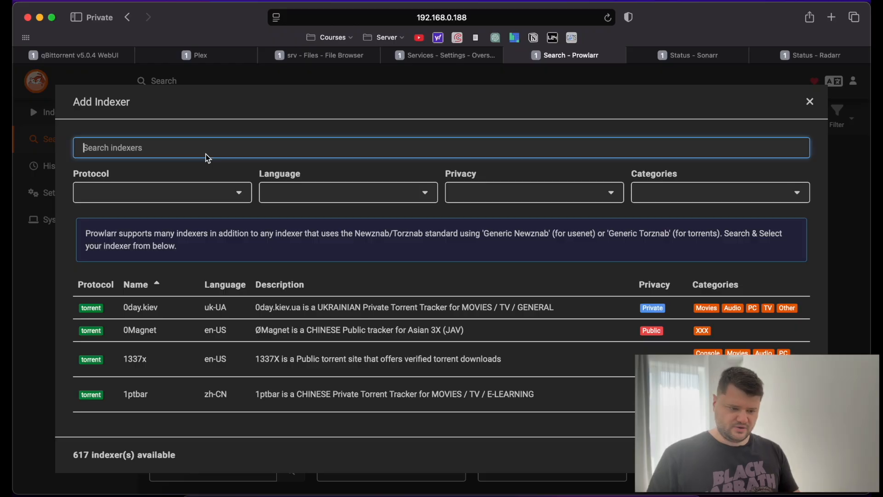
type("flux")
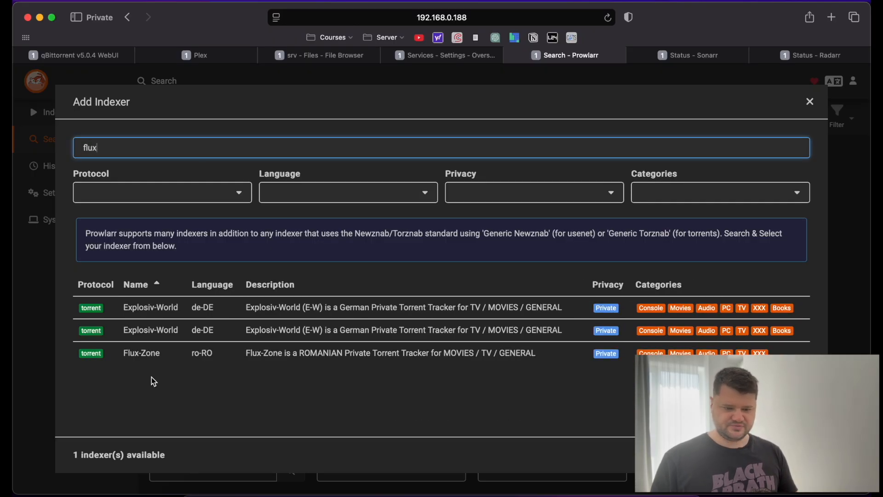
left_click(167, 355)
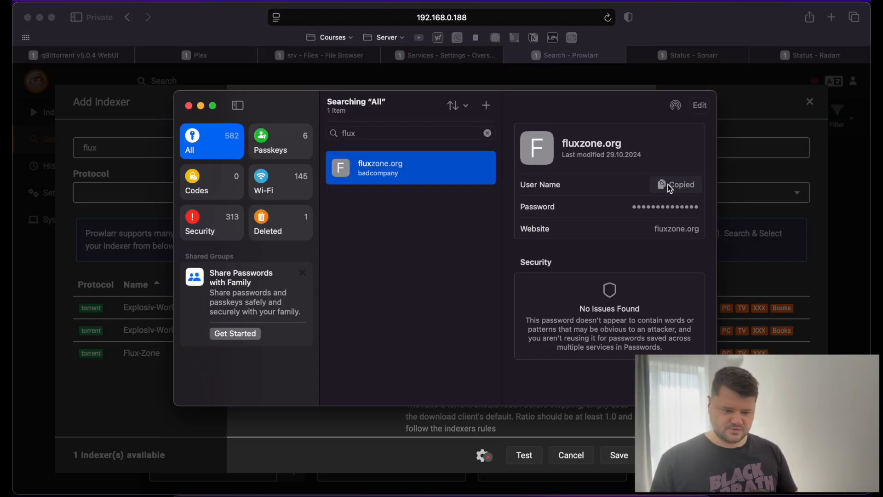
Paste the site username and password from the password manager and test the indexer.
key("super+Tab")
scroll(432, 338, "down", 3)
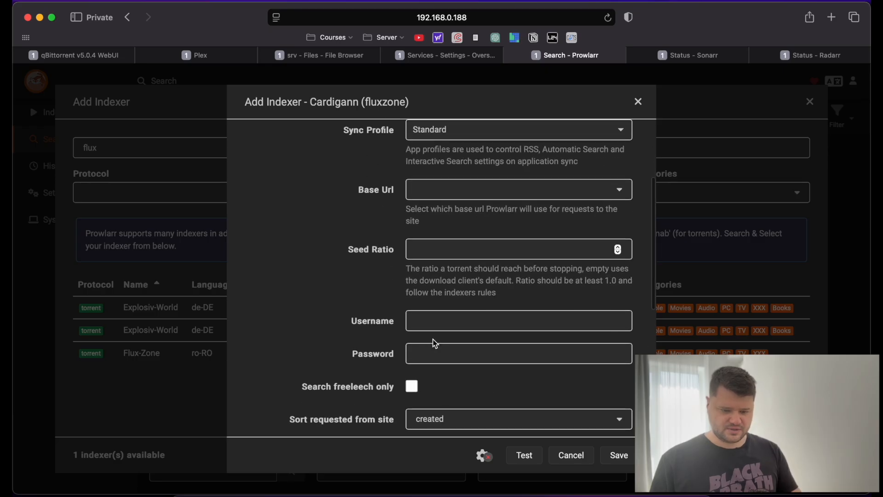
left_click(445, 322)
key("super+v")
key("Tab")
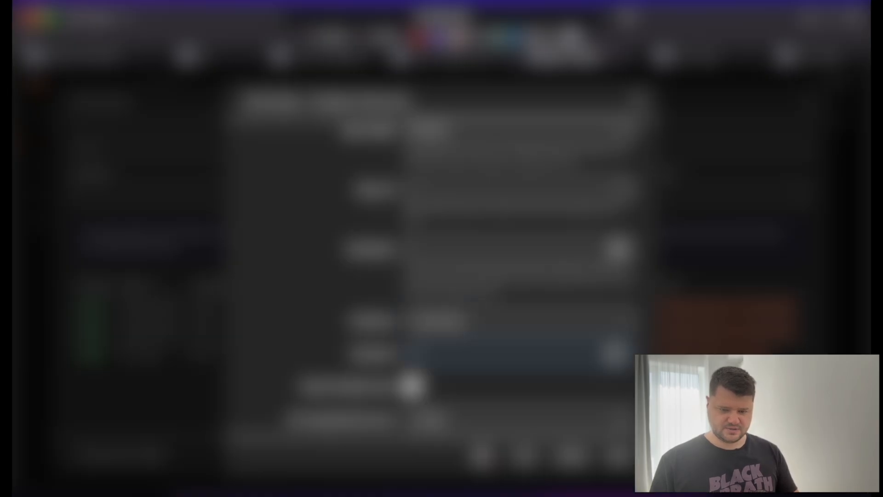
key("super+Tab")
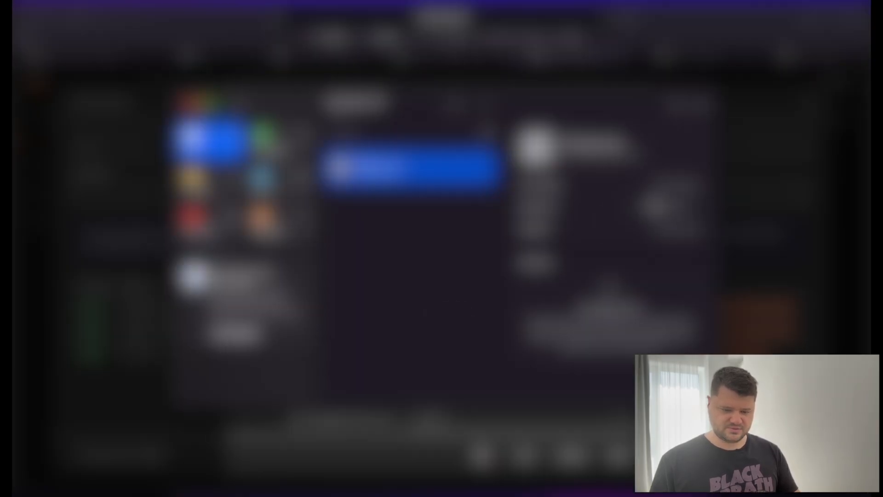
key("super+Tab")
key("super+v")
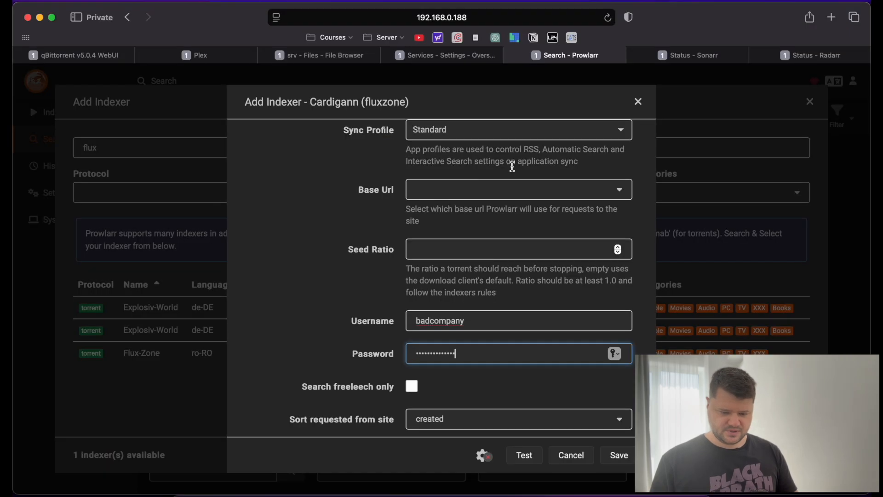
left_click(529, 454)
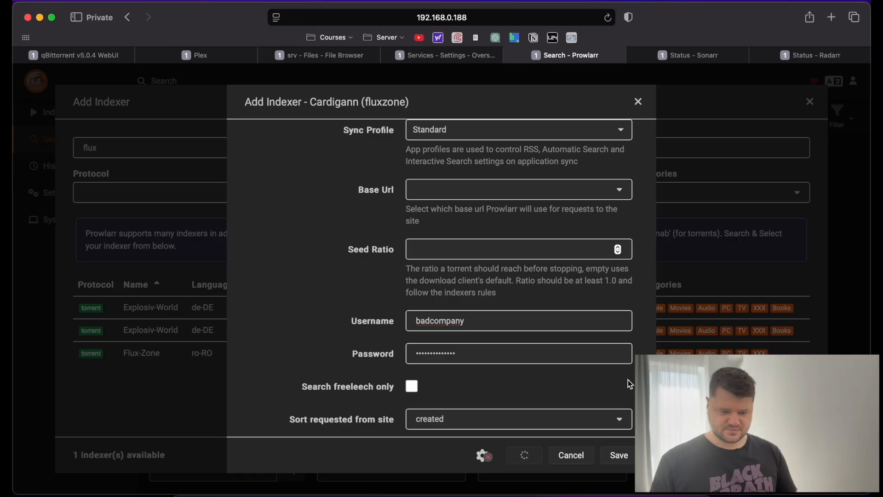
scroll(629, 384, "down", 5)
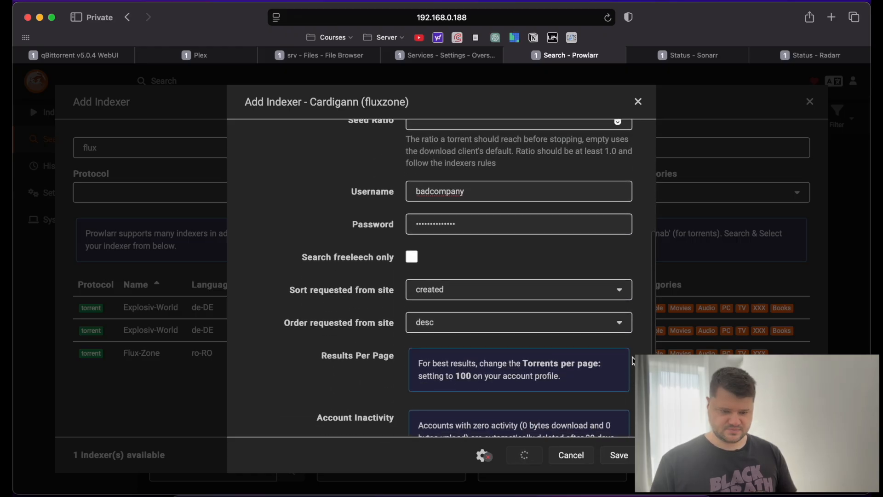
scroll(633, 361, "down", 2)
scroll(632, 361, "up", 10)
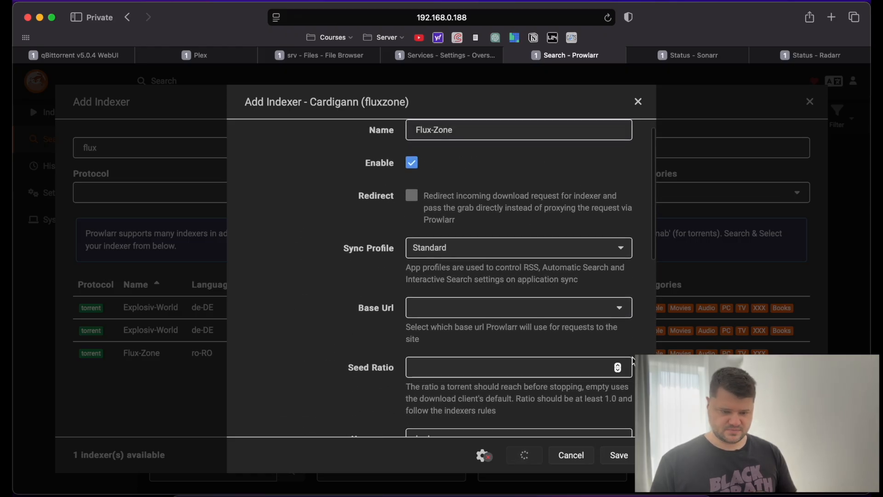
left_click(616, 325)
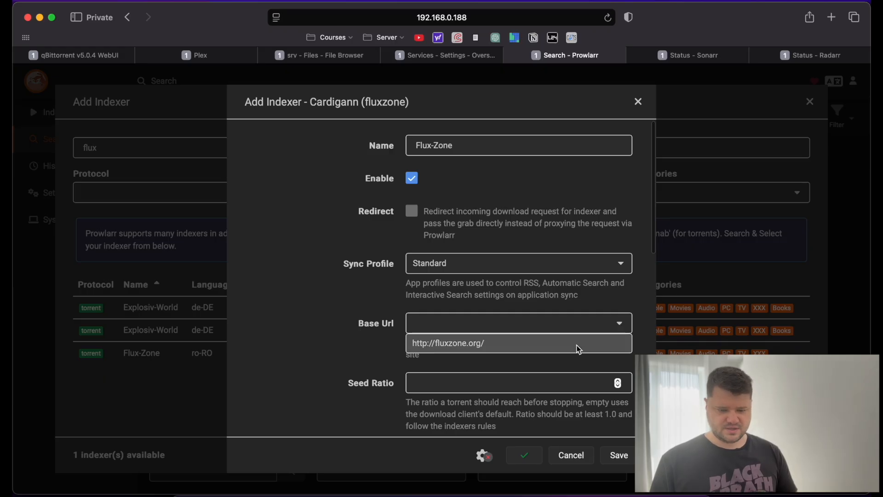
left_click(578, 346)
scroll(391, 386, "down", 5)
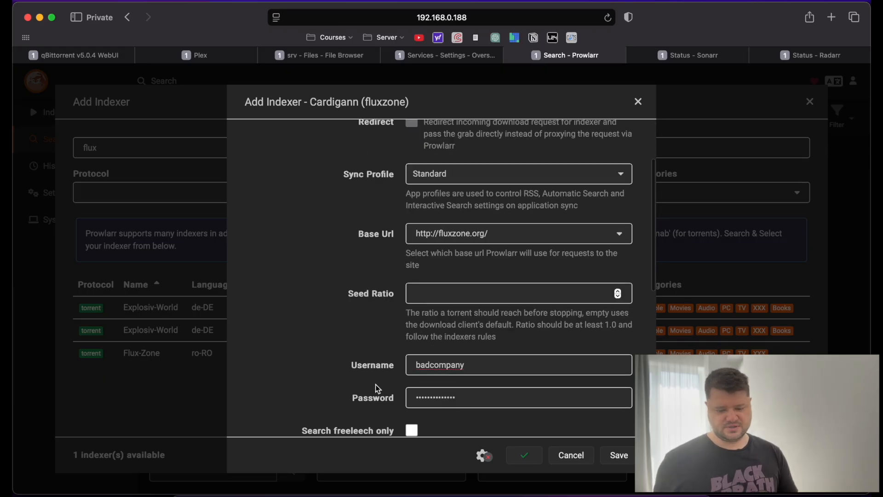
left_click(525, 454)
Save the Flux-Zone indexer and close the Add Indexer dialog.
scroll(268, 316, "down", 1)
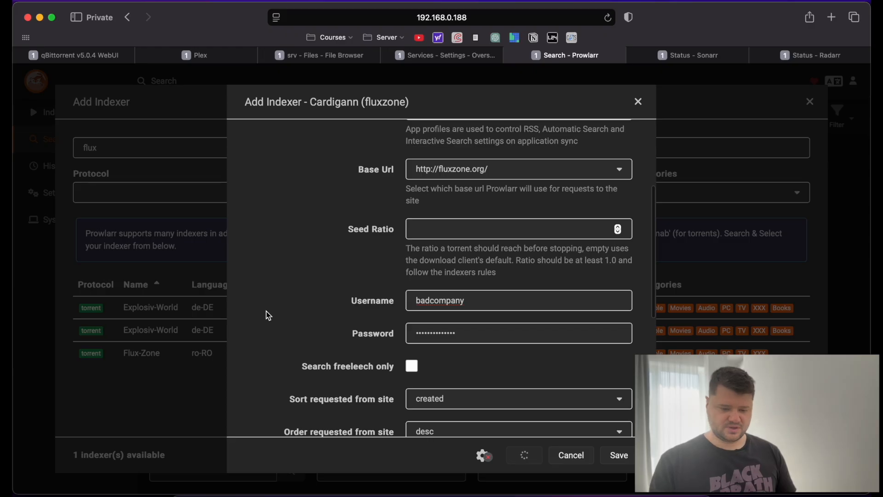
scroll(299, 275, "down", 5)
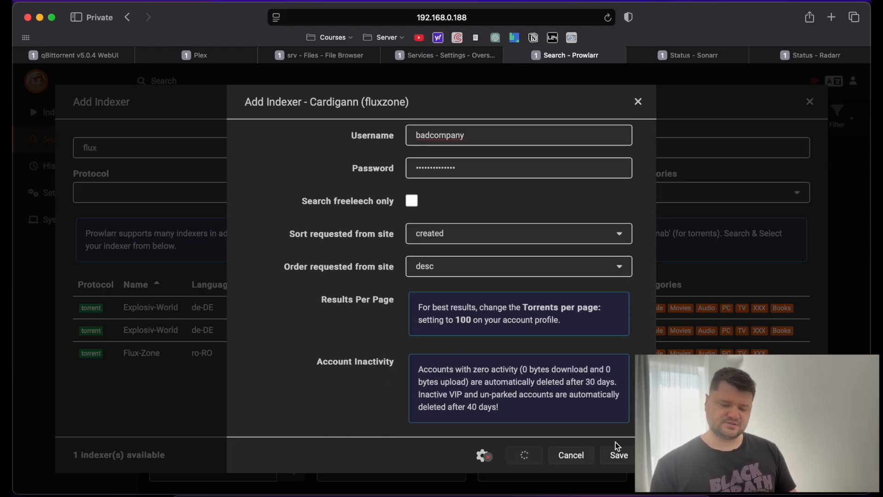
left_click(627, 462)
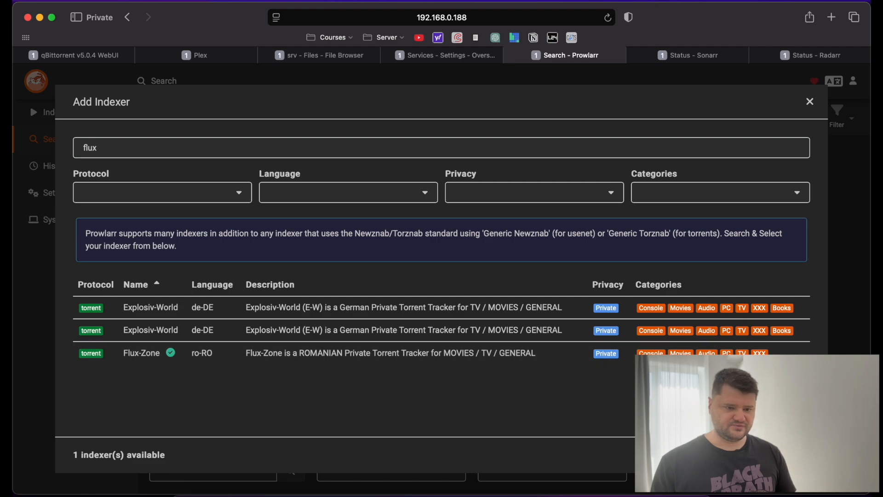
key("Escape")
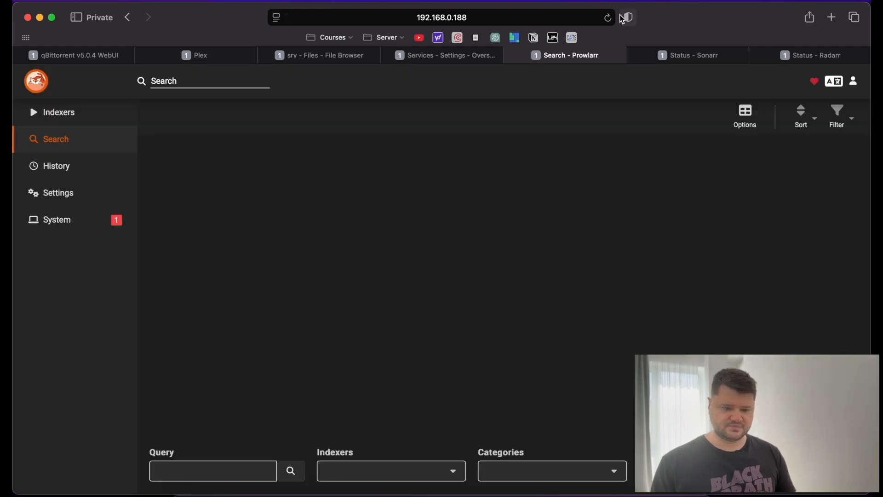
Reload Prowlarr, sign in with the admin login, and view the indexer History.
left_click(607, 17)
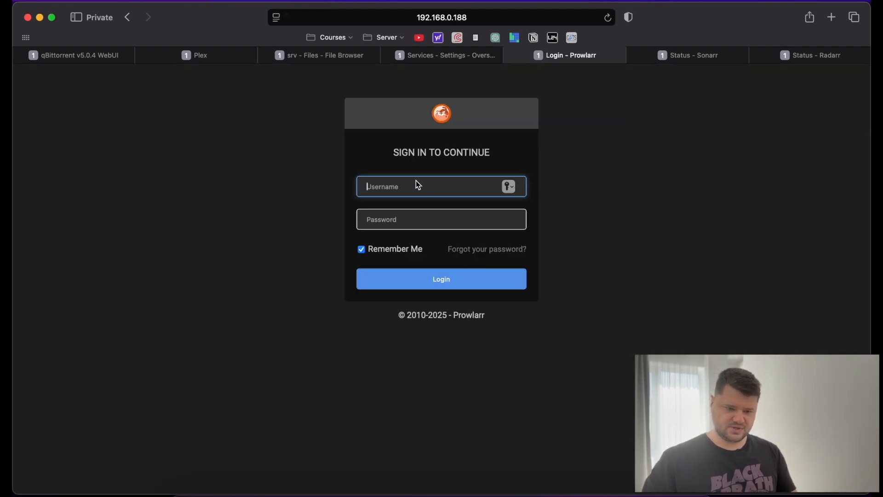
type("admin")
key("Tab")
type("a")
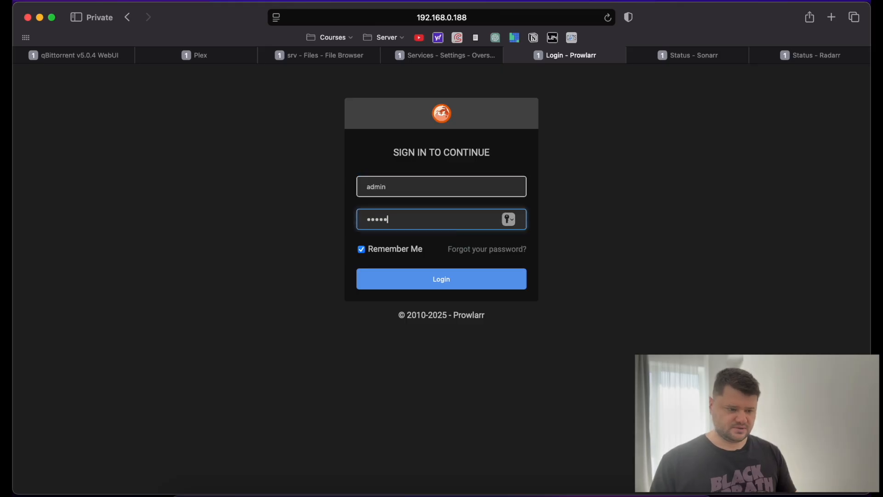
key("Return")
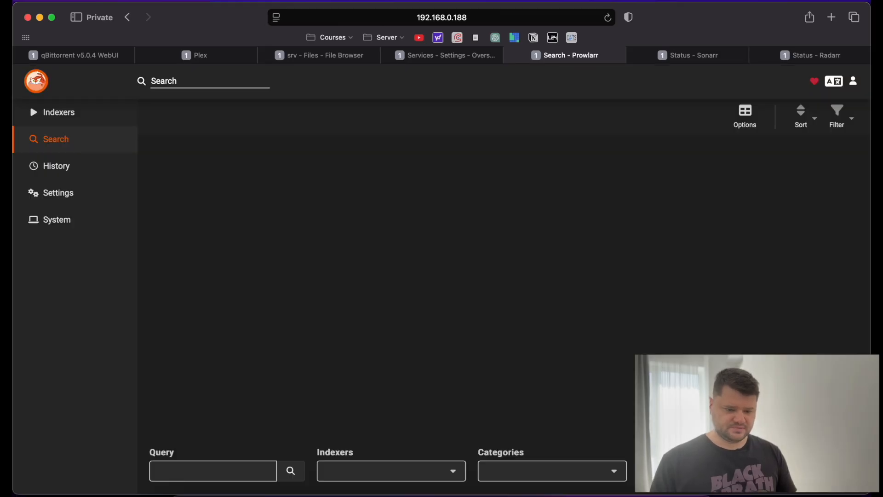
left_click(69, 164)
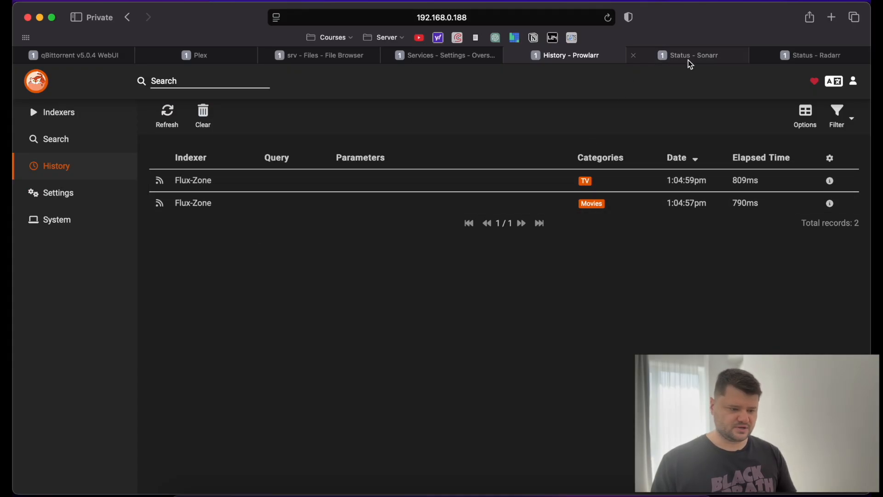
Check Sonarr's series list and reload Radarr, ending on the File Browser page.
left_click(704, 56)
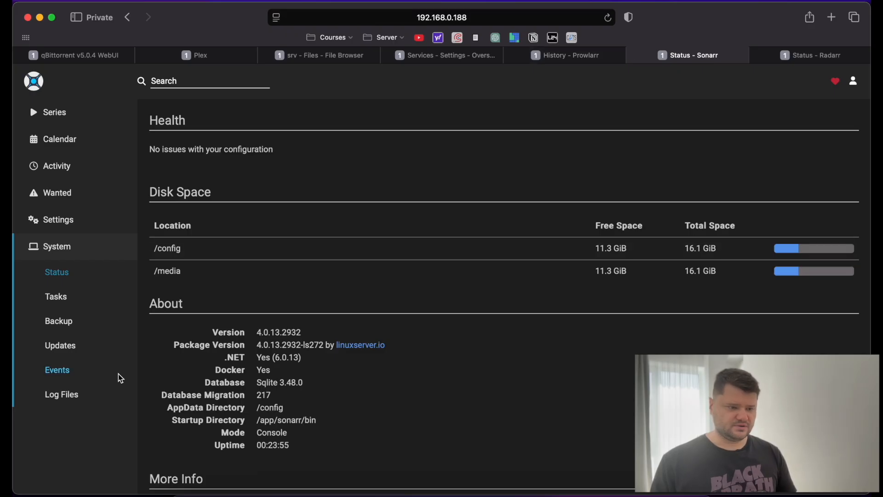
left_click(51, 118)
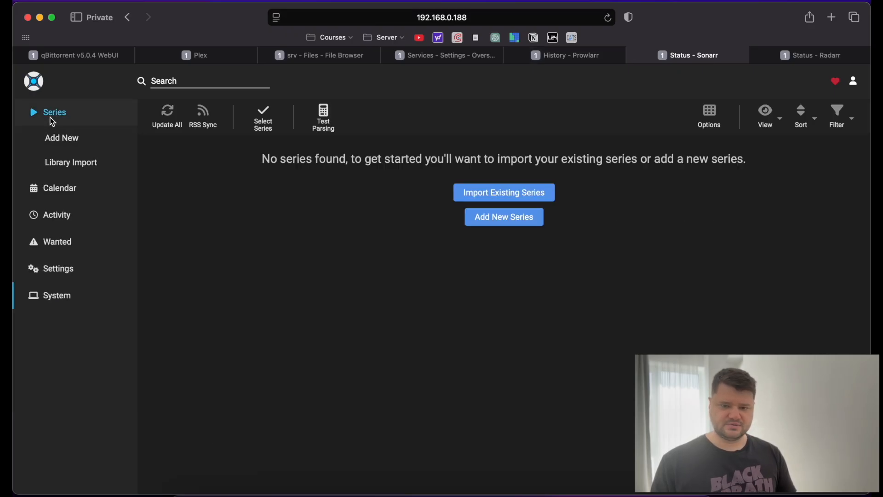
left_click(823, 56)
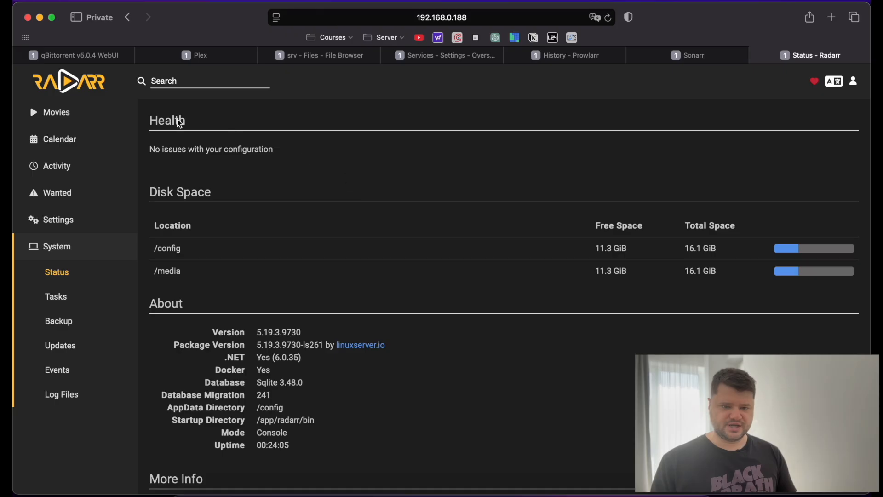
left_click(607, 17)
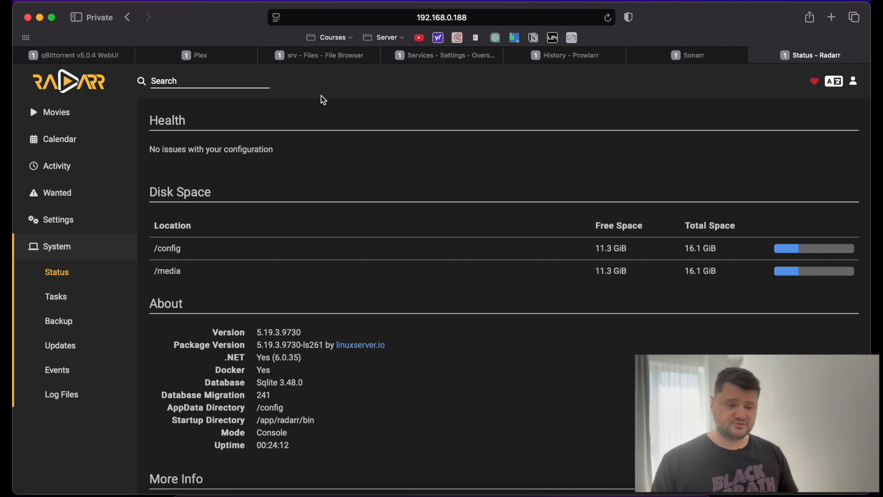
left_click(327, 55)
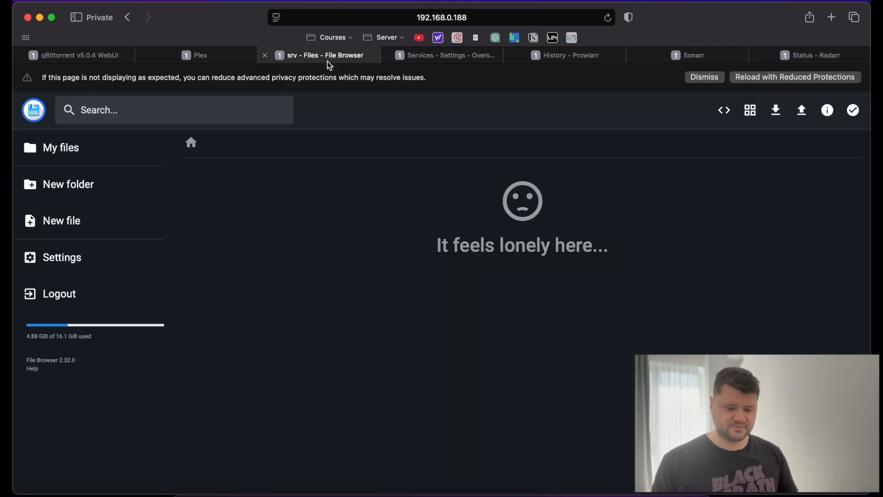
In Overseerr's Services settings, inspect the root folder choices and cancel the prefilled Radarr form.
left_click(427, 54)
scroll(321, 219, "up", 2)
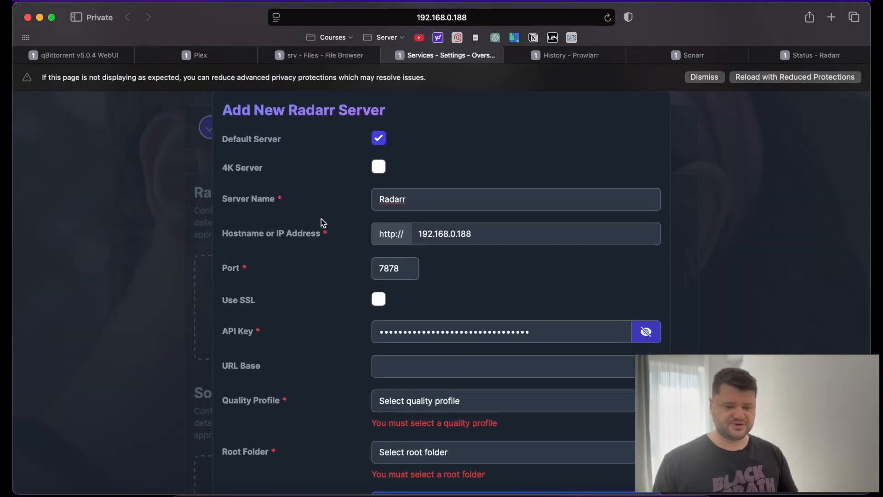
scroll(321, 219, "down", 5)
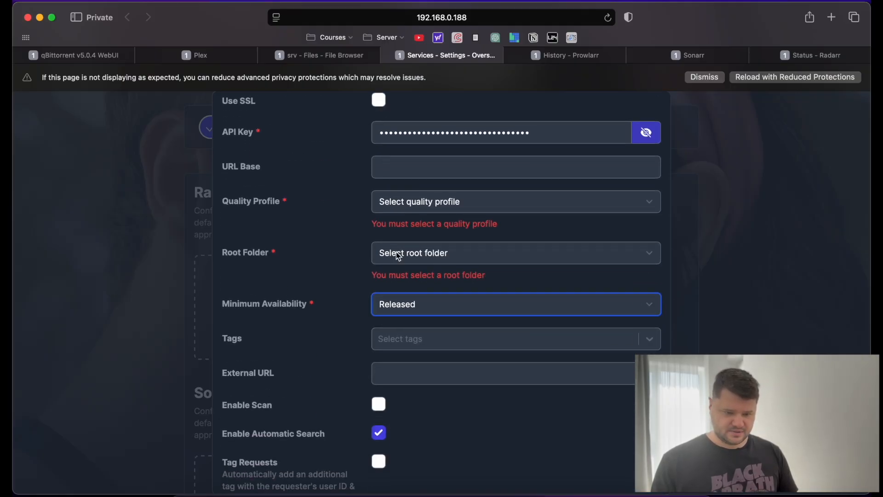
left_click(451, 259)
left_click(444, 249)
scroll(526, 223, "up", 4)
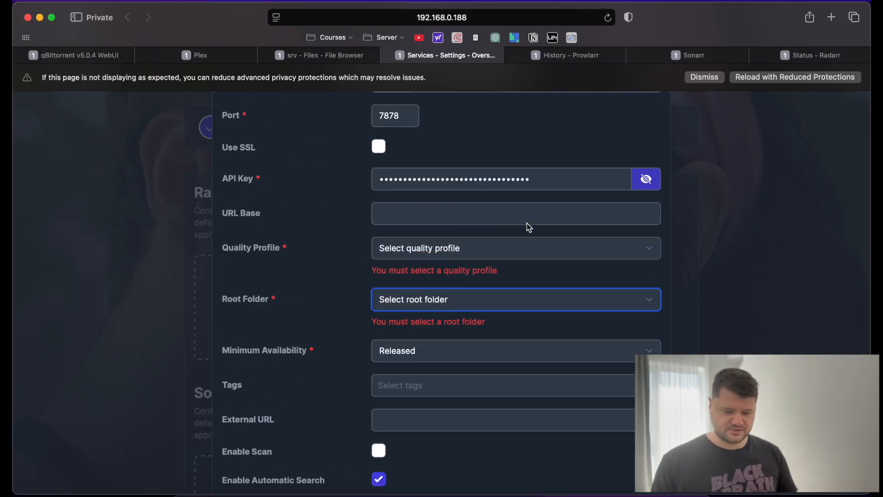
scroll(526, 223, "down", 2)
scroll(526, 223, "down", 3)
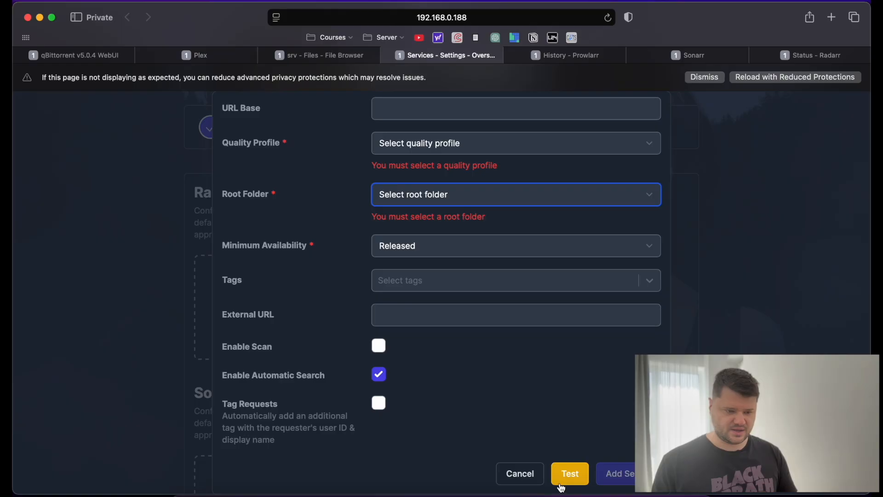
left_click(525, 479)
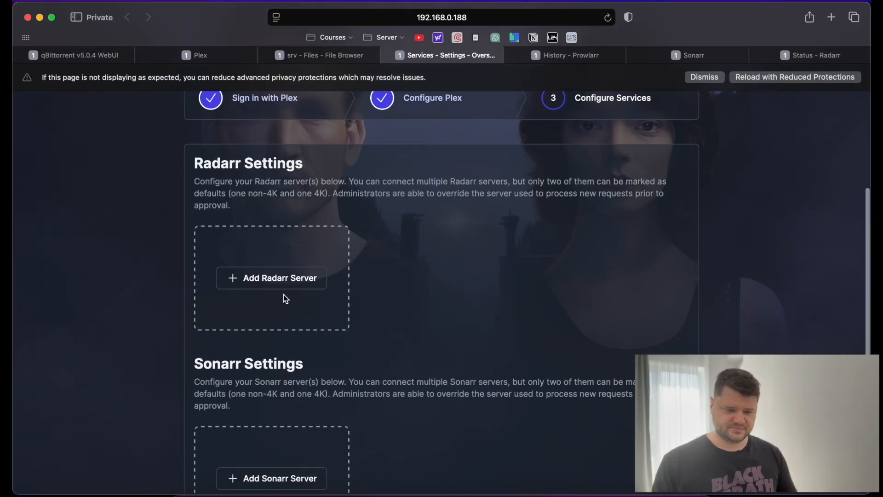
Add a Radarr server with host 192.168.0.188, name RADARR, marked Default Server.
left_click(271, 278)
left_click(420, 233)
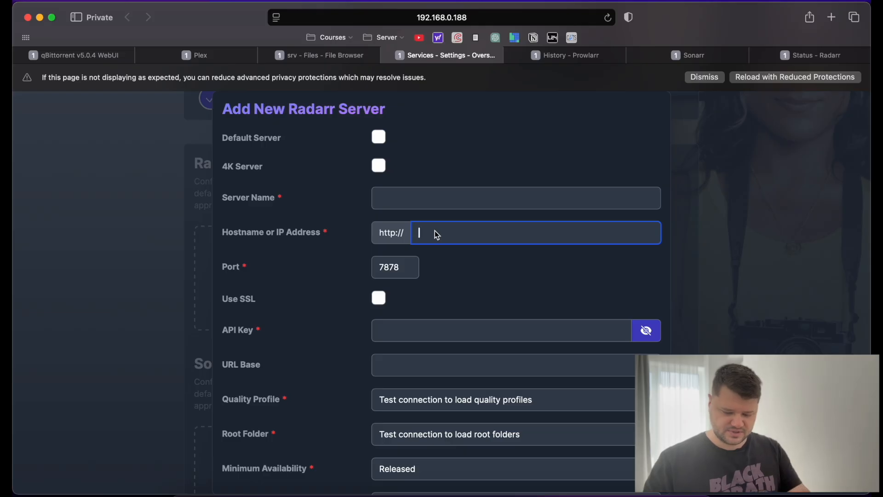
type("192.168.0.188")
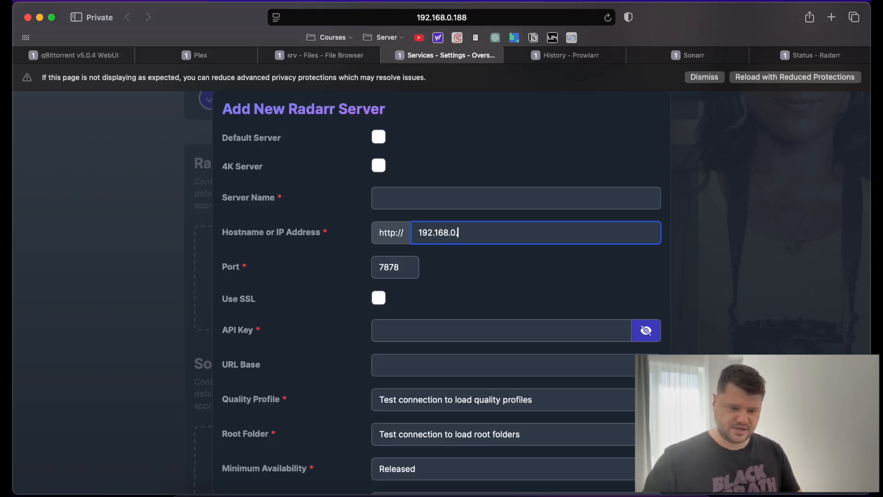
left_click(422, 205)
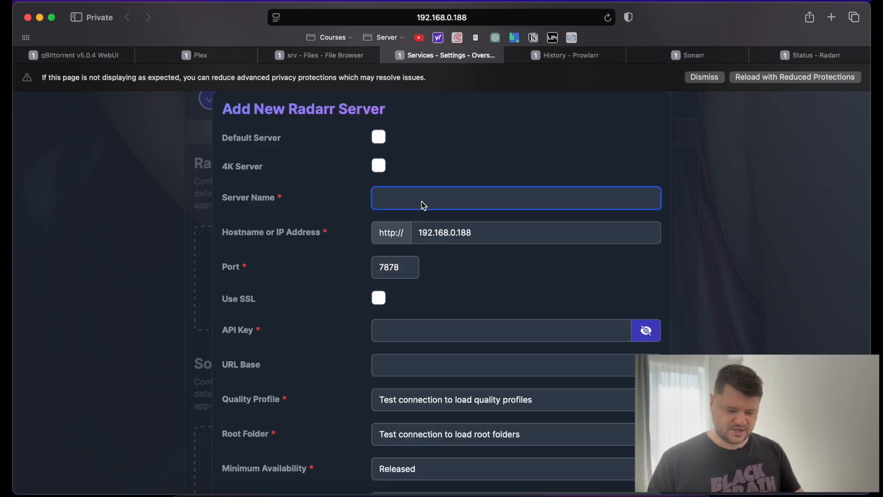
type("RADA")
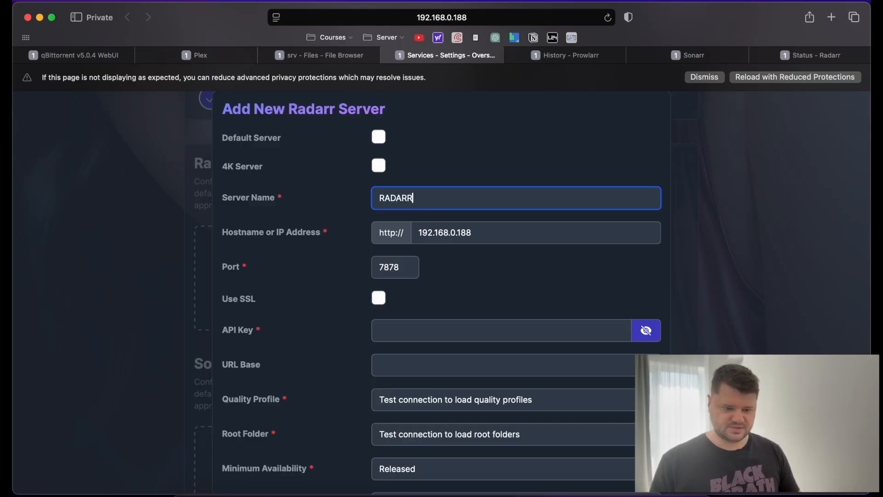
type("RR")
left_click(378, 137)
scroll(340, 245, "down", 3)
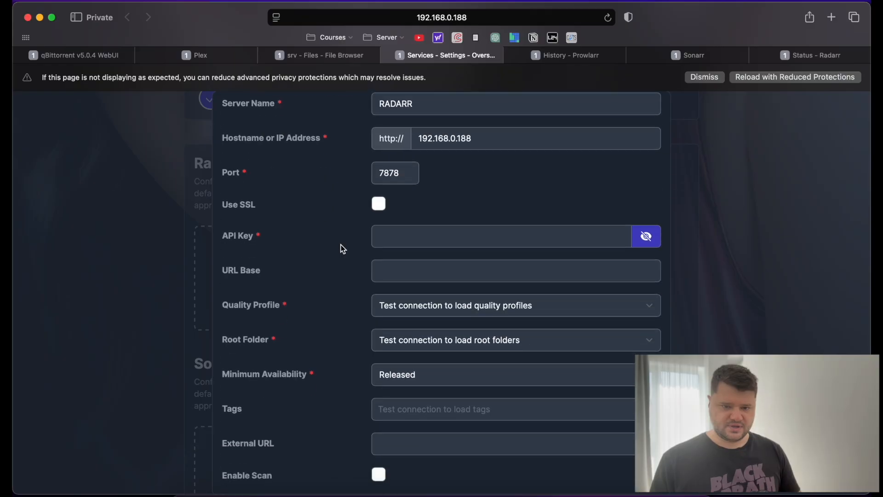
left_click(804, 58)
left_click(54, 219)
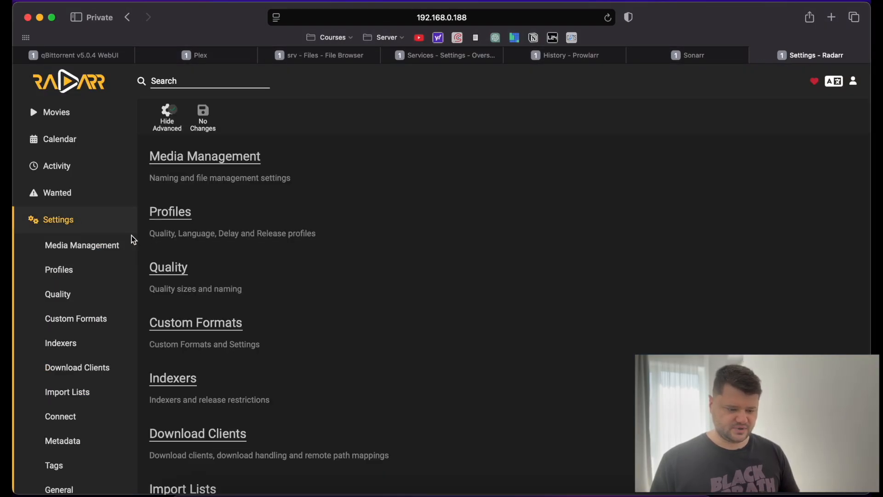
Copy the API key from Radarr's Settings > General Security section and go back to Overseerr.
scroll(272, 242, "down", 7)
left_click(170, 378)
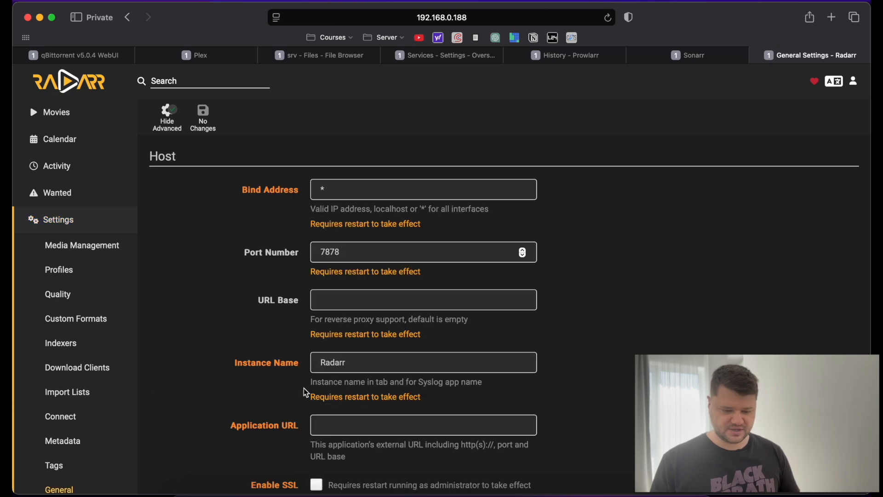
scroll(374, 387, "down", 15)
scroll(473, 398, "down", 4)
scroll(488, 322, "up", 6)
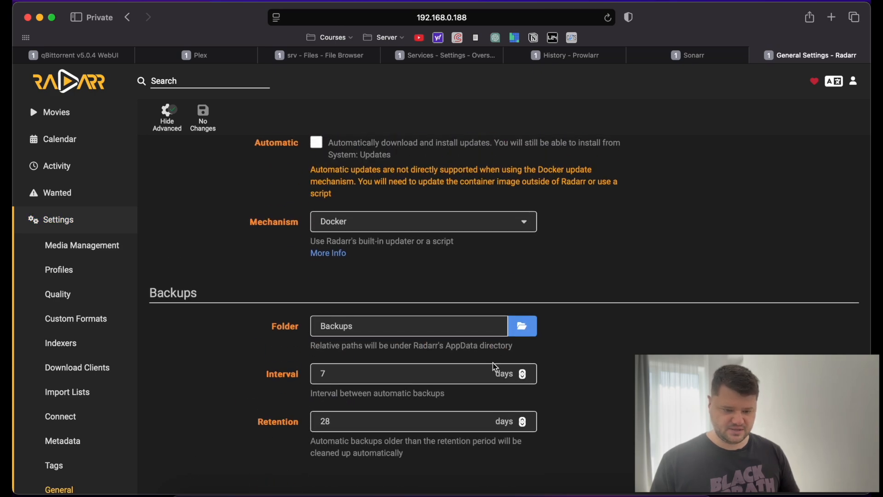
scroll(491, 317, "up", 10)
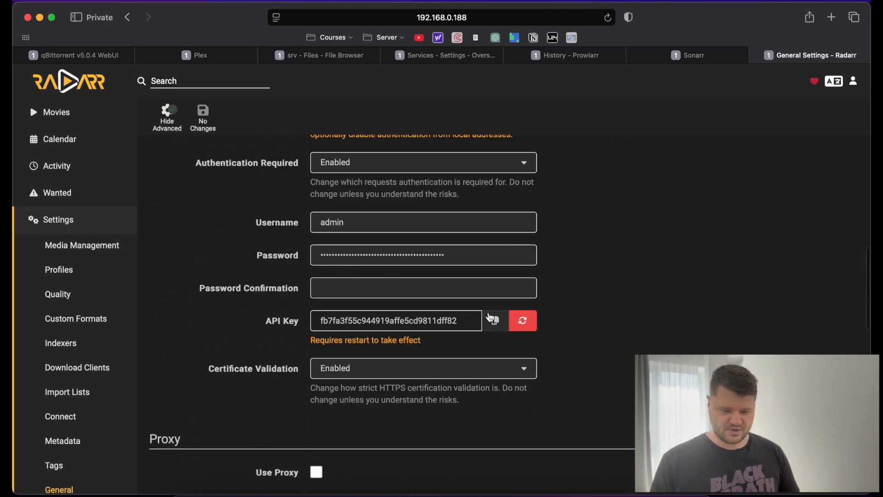
left_click(496, 411)
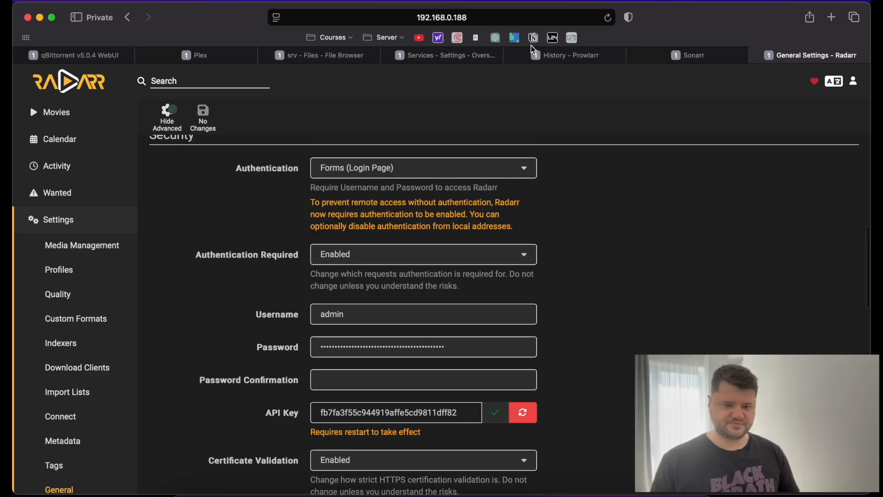
left_click(442, 55)
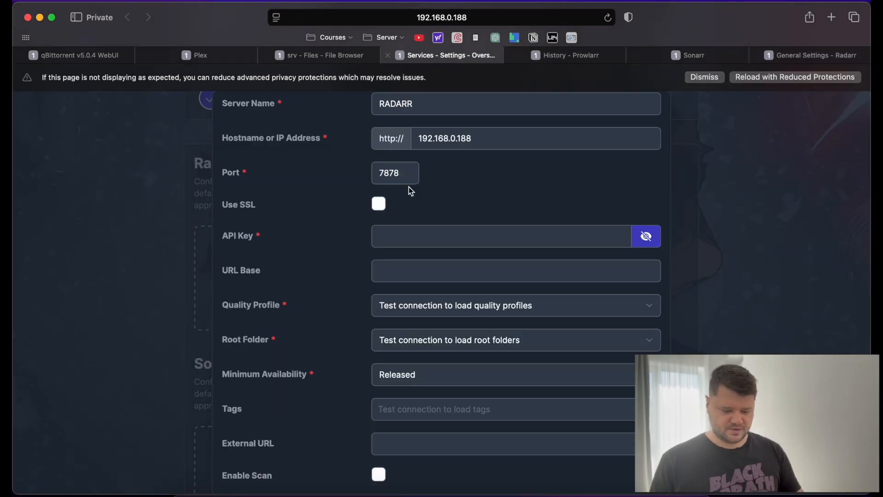
Paste Radarr's API key into the server form and test the connection.
left_click(425, 239)
key("super+v")
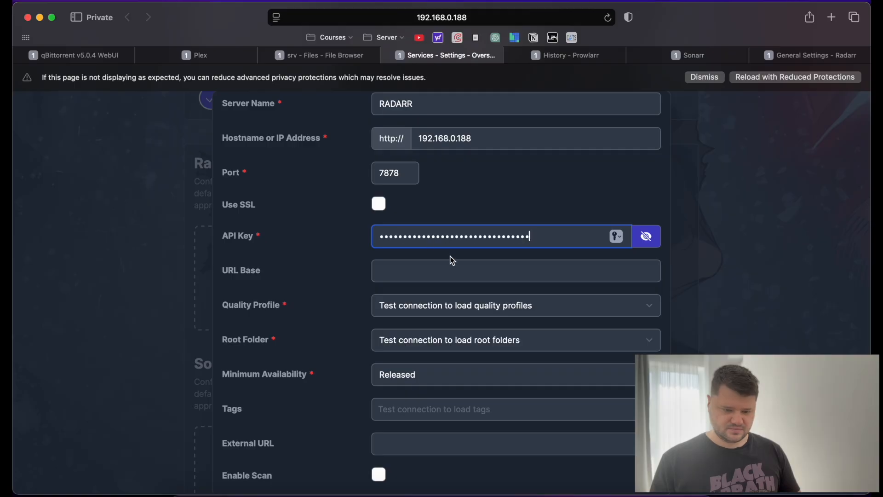
left_click(465, 275)
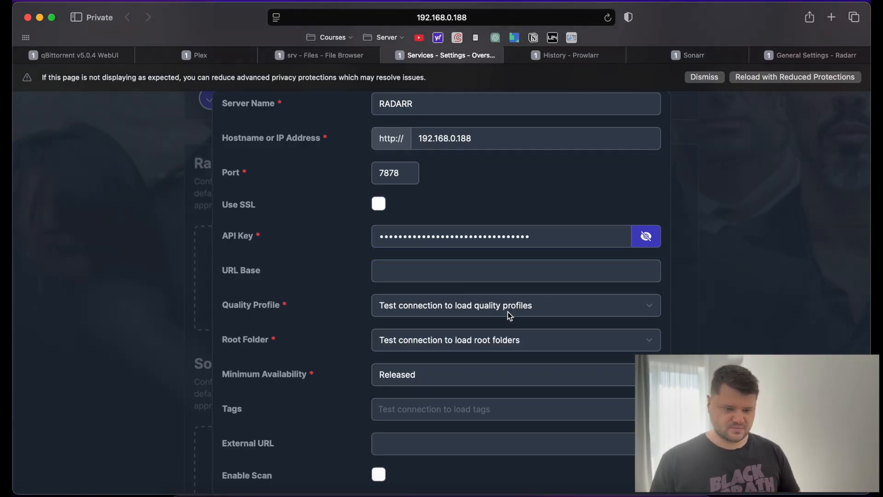
scroll(510, 316, "up", 3)
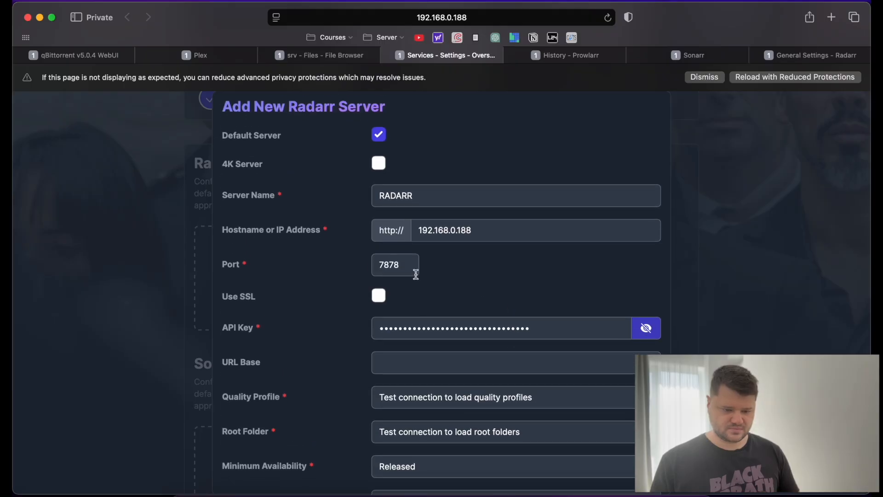
scroll(415, 274, "down", 4)
scroll(416, 338, "down", 3)
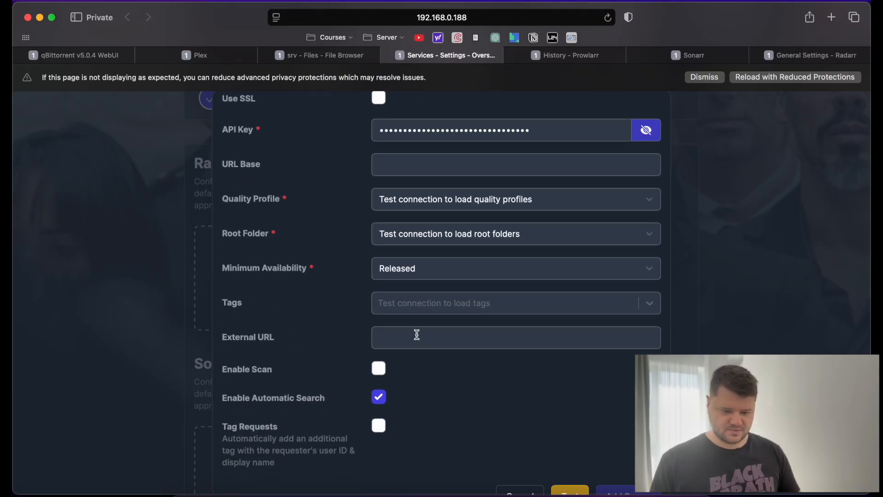
scroll(393, 340, "down", 1)
left_click(569, 478)
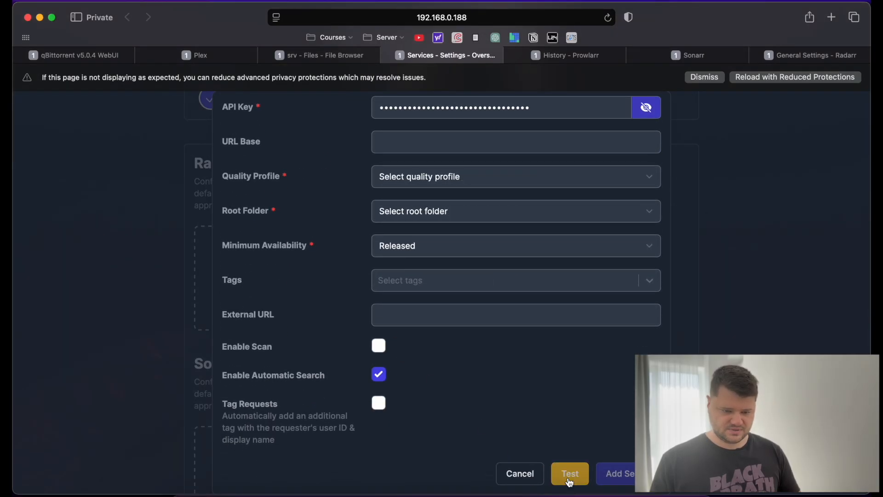
Choose profile Any, root /media/MOVIES/Movies, Announced availability, enable scanning, and add the server.
scroll(512, 406, "up", 3)
left_click(480, 320)
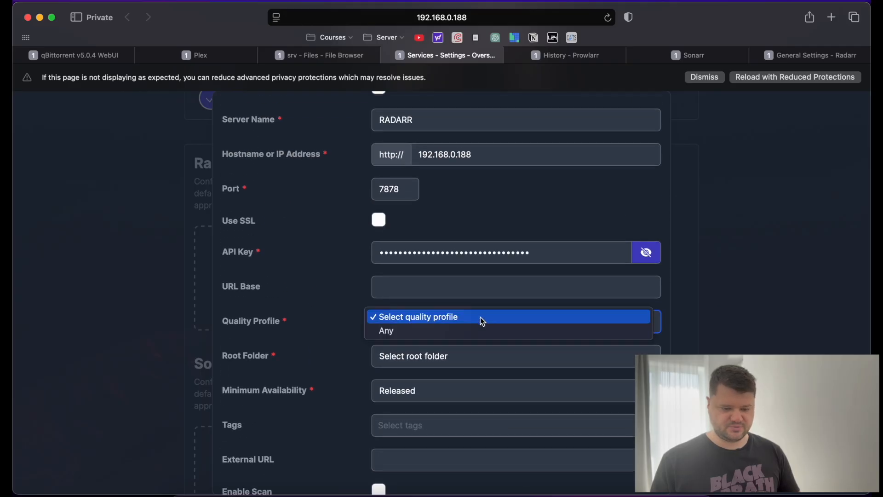
left_click(474, 331)
left_click(466, 360)
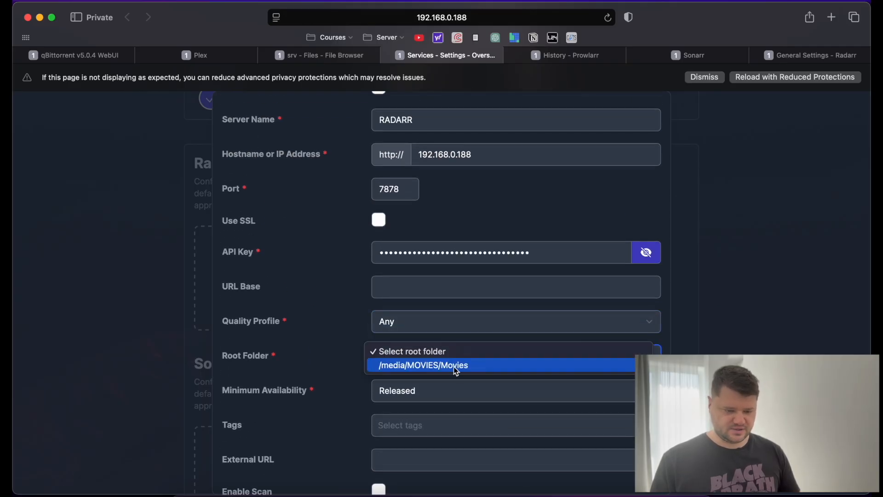
left_click(456, 370)
scroll(454, 366, "down", 2)
left_click(439, 330)
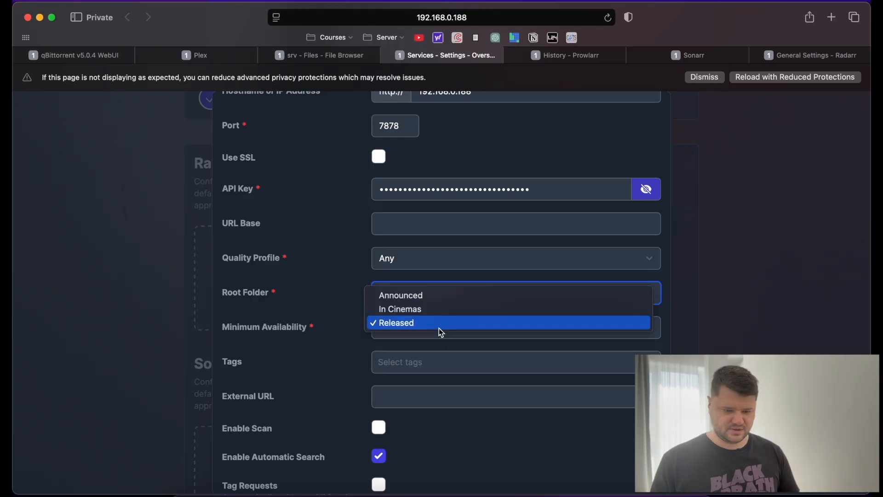
left_click(430, 295)
scroll(340, 321, "down", 3)
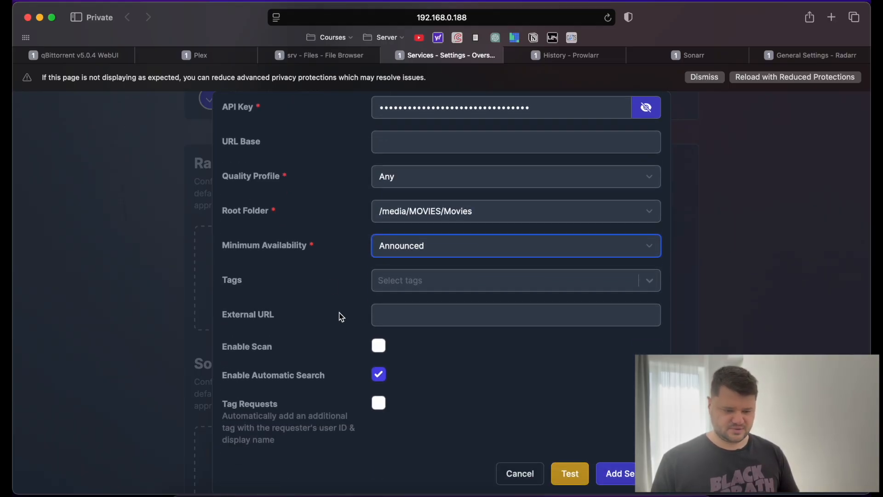
left_click(380, 349)
left_click(623, 476)
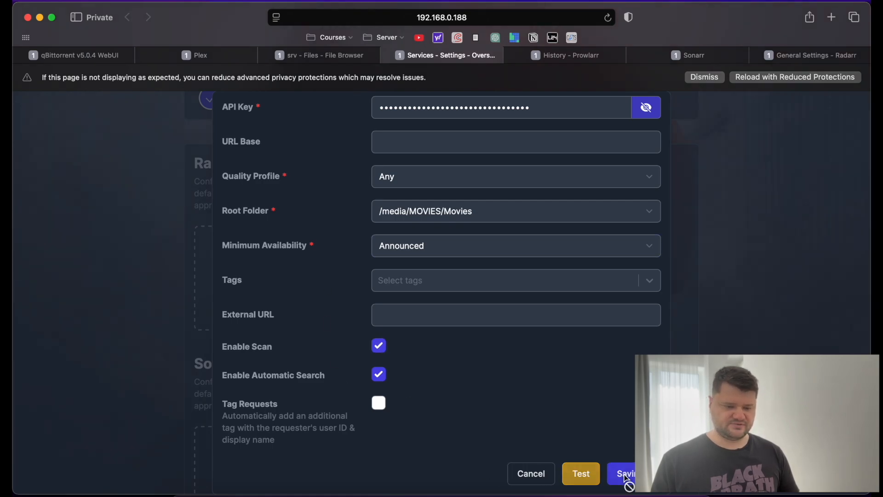
scroll(299, 334, "down", 4)
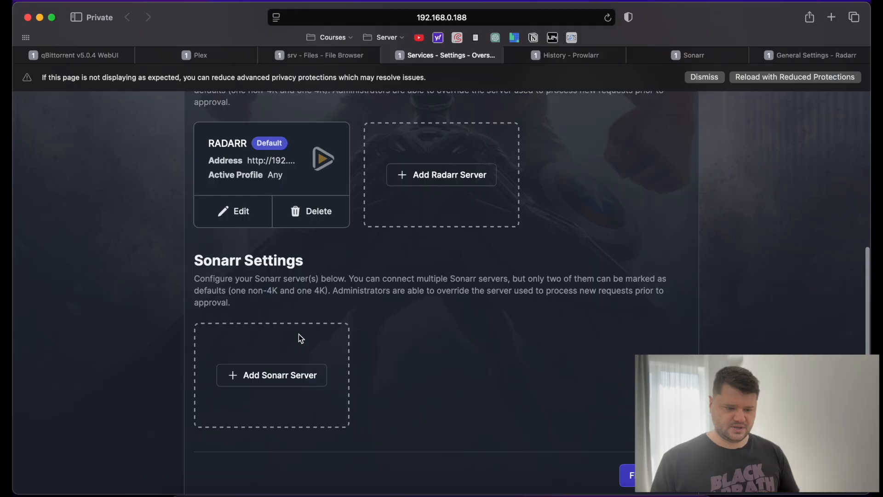
Add a Sonarr server in Overseerr named SONARR, tick Default Server, then go to Sonarr.
left_click(267, 378)
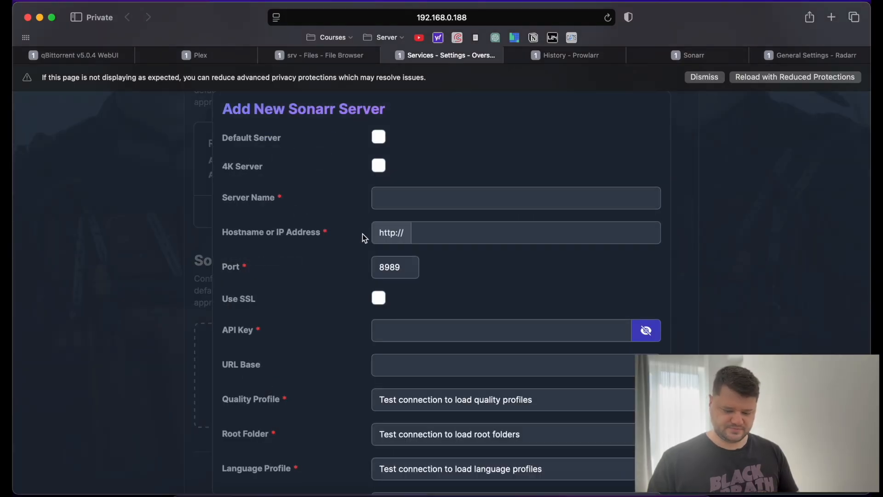
left_click(409, 201)
type("SOBA")
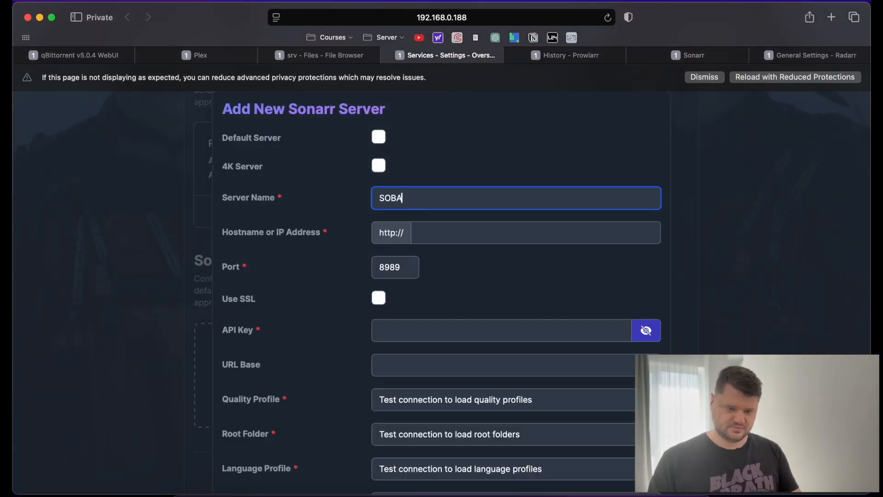
key("BackSpace")
key("BackSpace")
type("NARR")
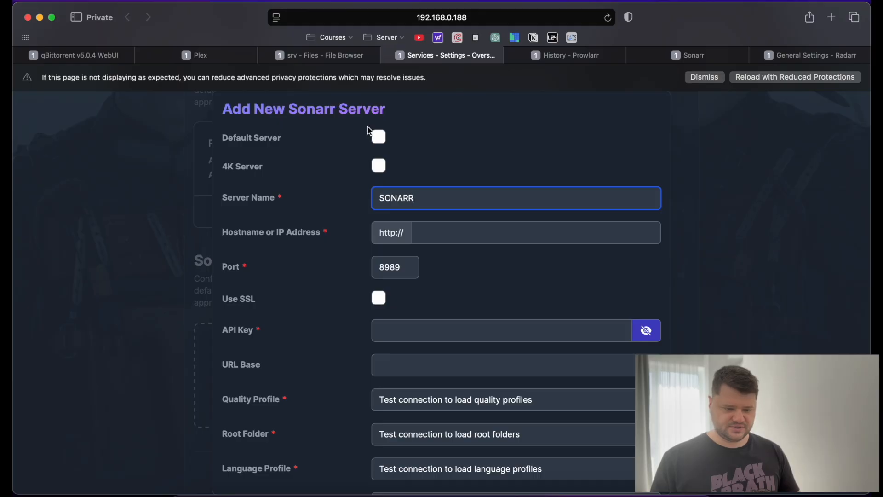
left_click(371, 133)
scroll(525, 288, "down", 2)
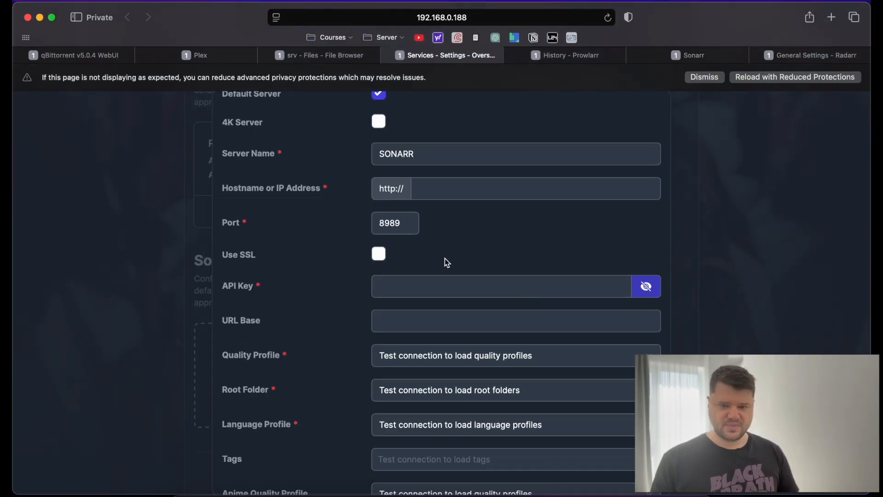
left_click(699, 56)
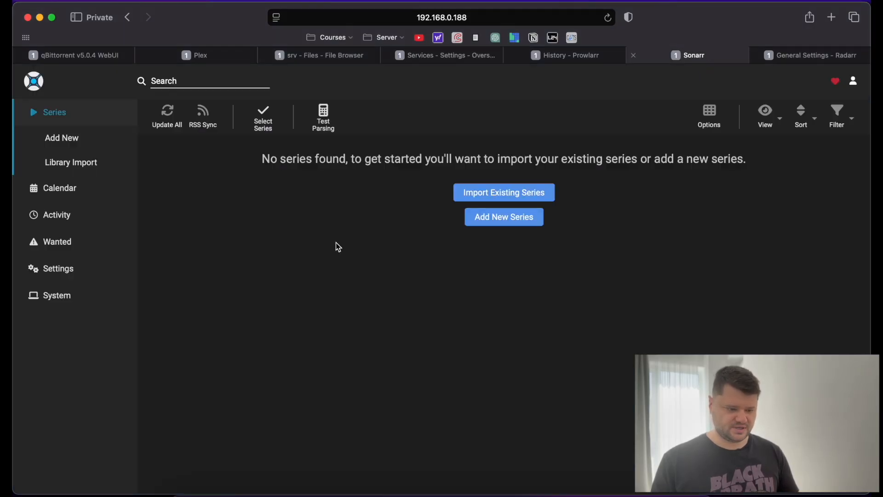
Copy the API key from Sonarr's Settings > General page.
left_click(42, 297)
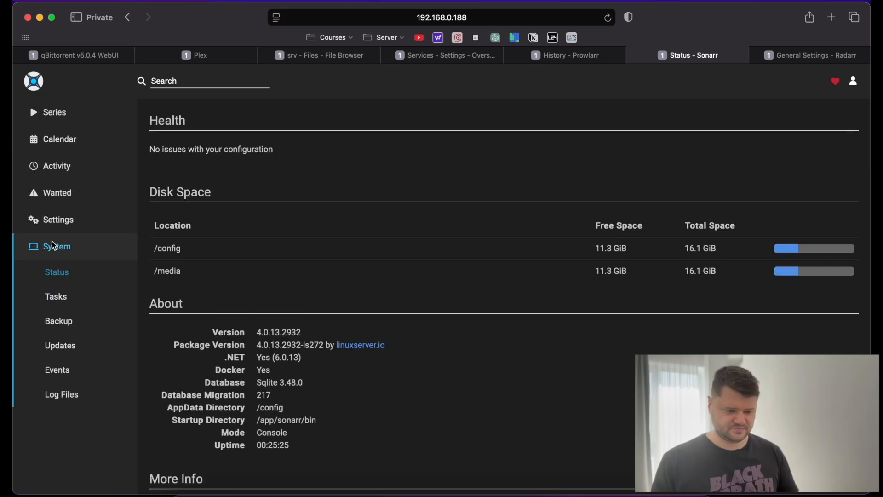
left_click(56, 221)
scroll(254, 311, "down", 2)
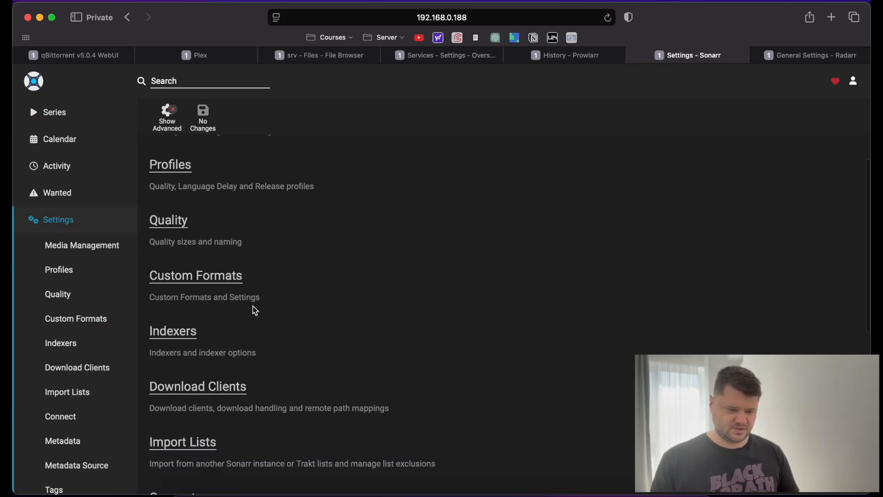
scroll(189, 329, "down", 7)
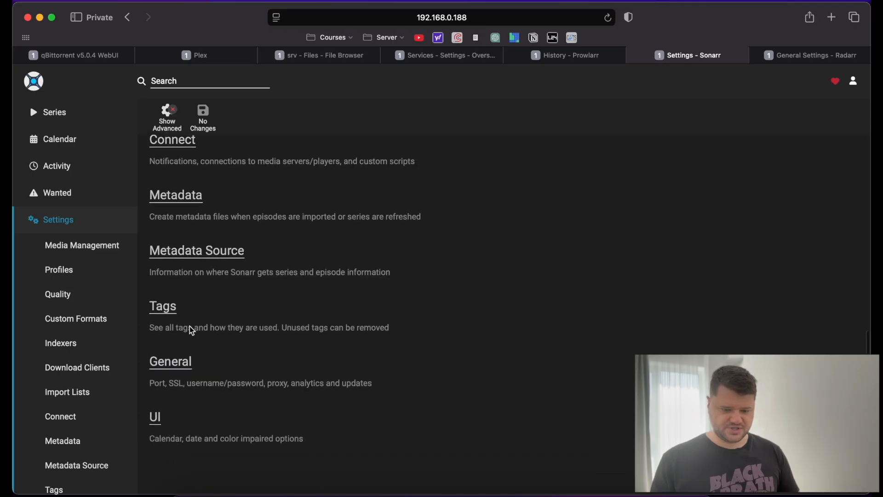
left_click(181, 383)
scroll(434, 332, "down", 5)
scroll(434, 331, "down", 5)
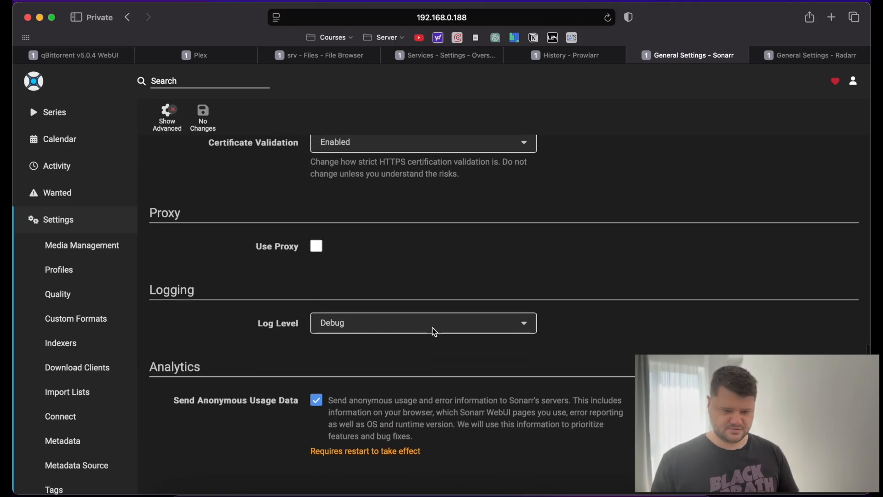
scroll(434, 331, "up", 4)
left_click(496, 290)
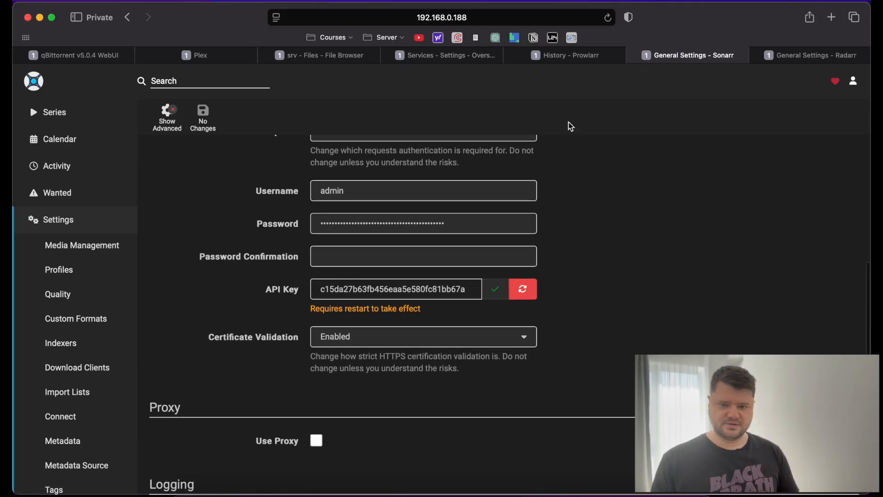
Move through the browser tabs back to Overseerr's Sonarr server form.
left_click(554, 59)
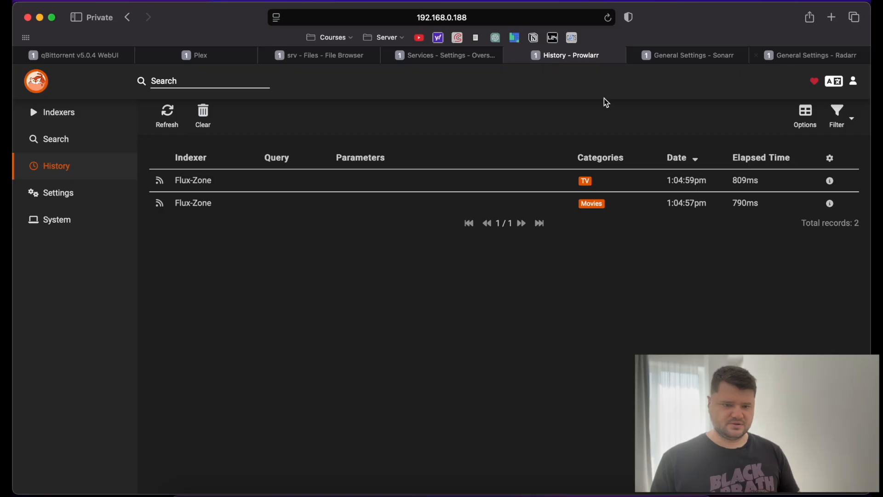
left_click(827, 55)
left_click(343, 55)
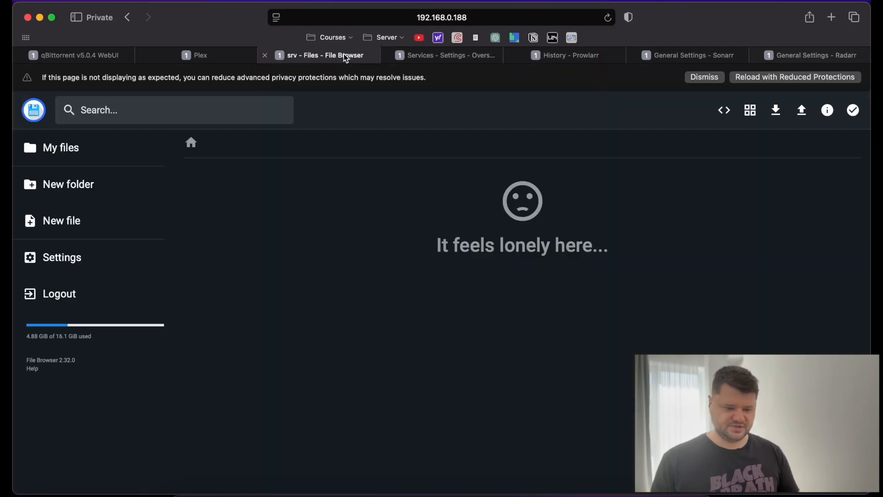
left_click(429, 55)
Paste the Sonarr API key, set the host to 192.168.0.188, and test the connection.
left_click(424, 285)
key("super+v")
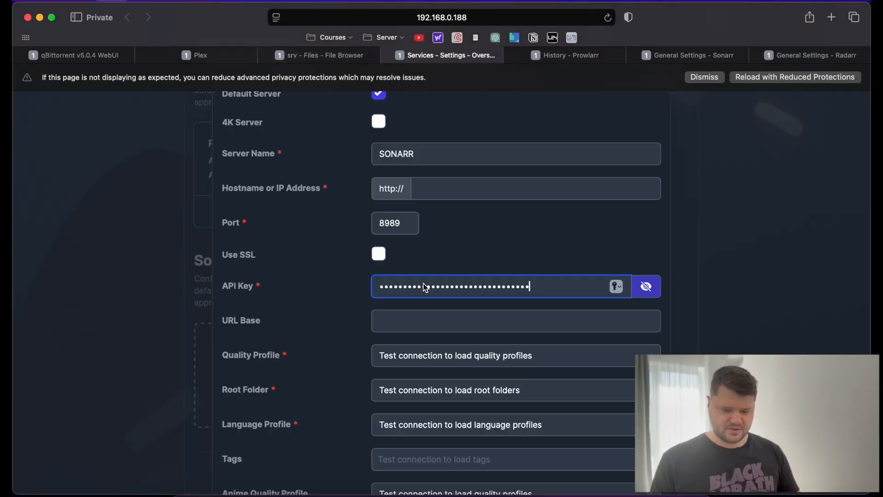
scroll(465, 238, "down", 10)
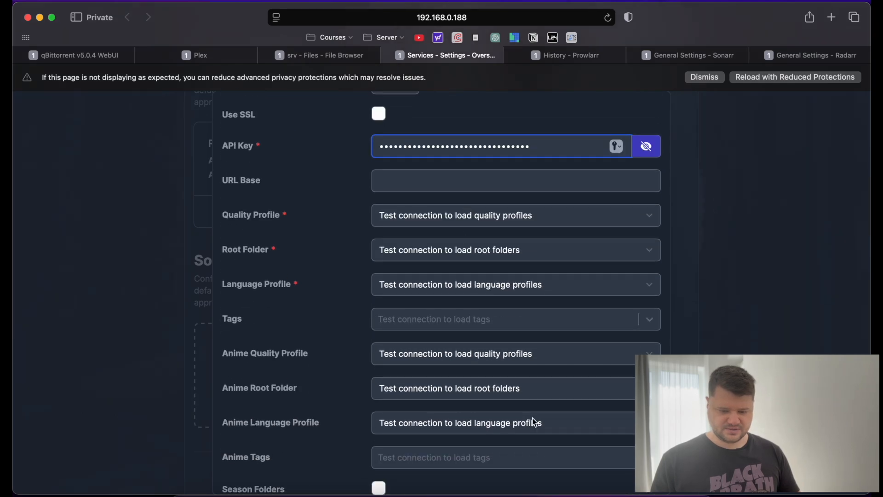
scroll(571, 467, "down", 5)
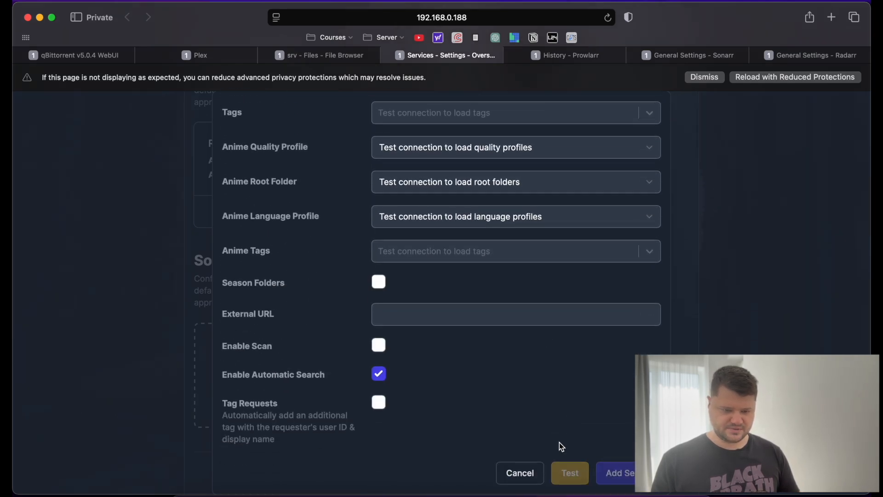
scroll(554, 378, "up", 15)
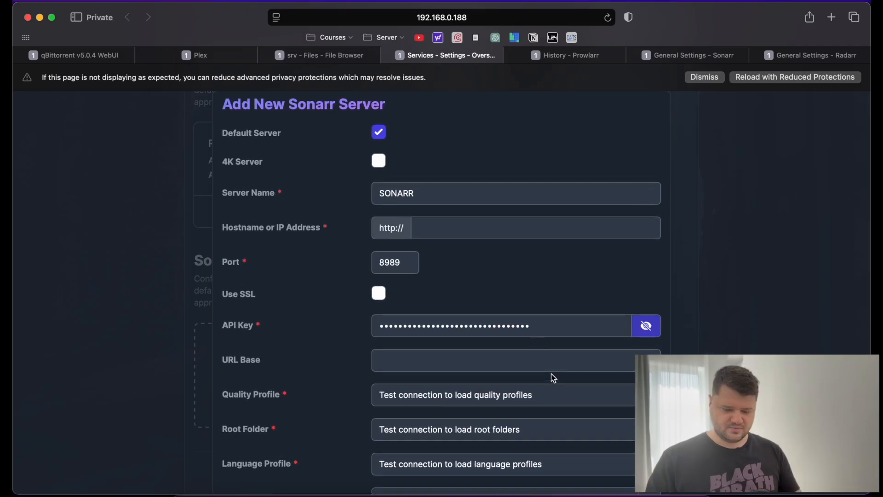
left_click(450, 237)
type("192")
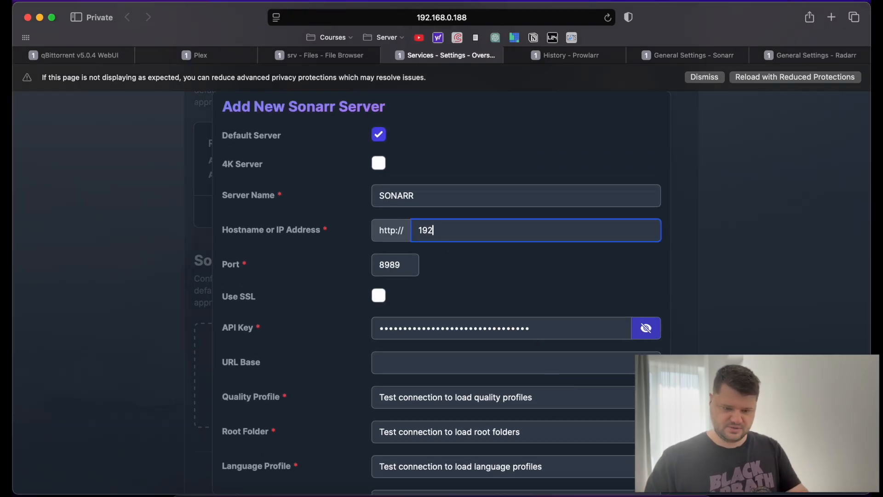
type(".168.0.188")
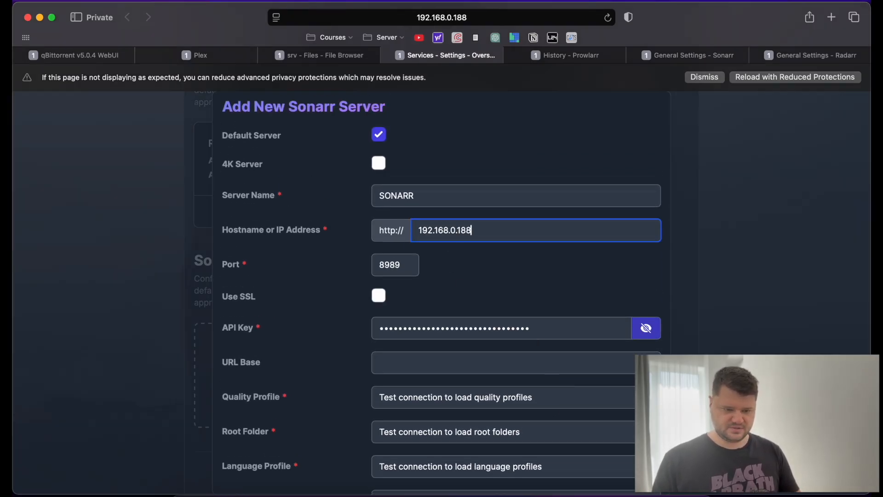
left_click(495, 286)
scroll(494, 286, "down", 10)
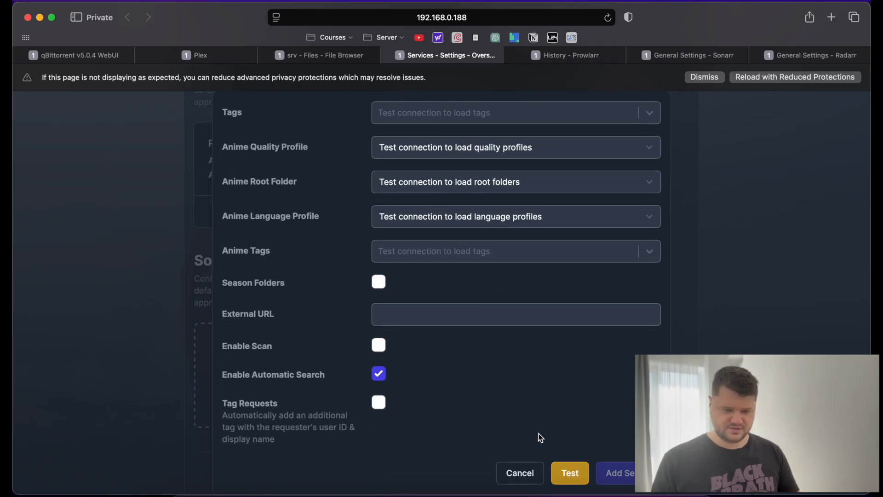
left_click(571, 474)
Choose quality profile Any and root folder /media/TVSHOWS/TVShows, and enable scanning.
scroll(532, 401, "up", 6)
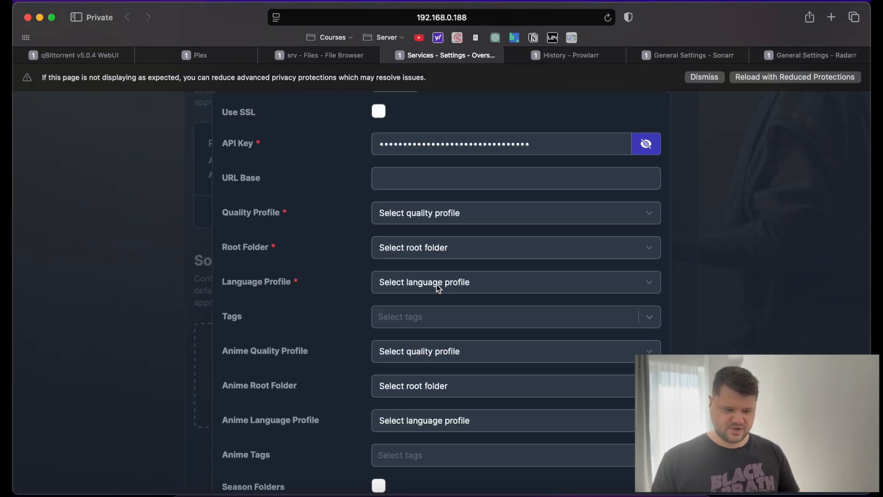
left_click(431, 259)
left_click(423, 269)
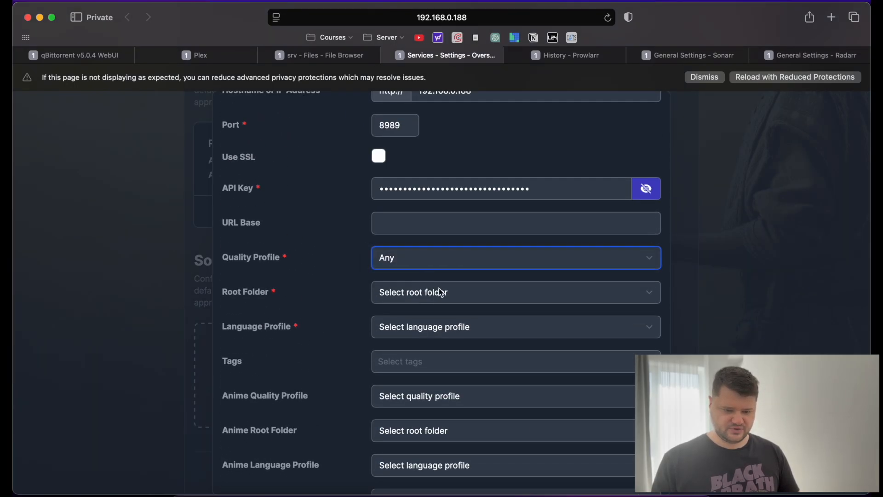
left_click(450, 292)
left_click(449, 301)
left_click(459, 327)
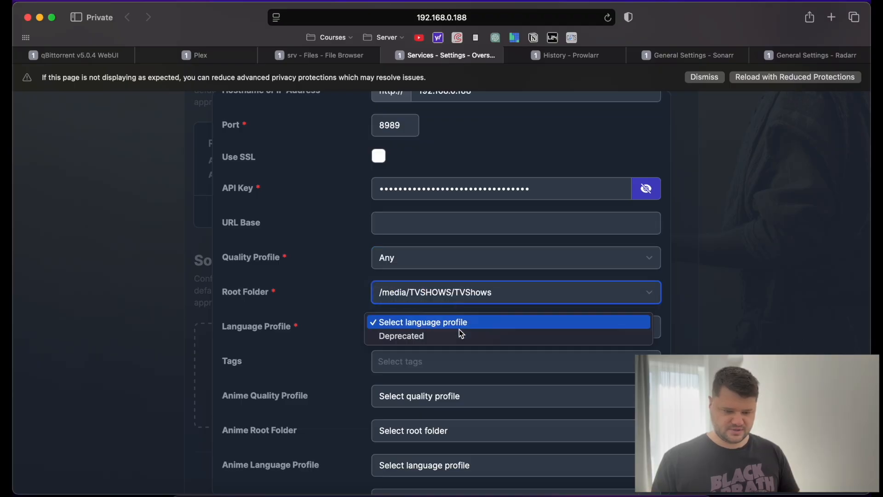
left_click(449, 324)
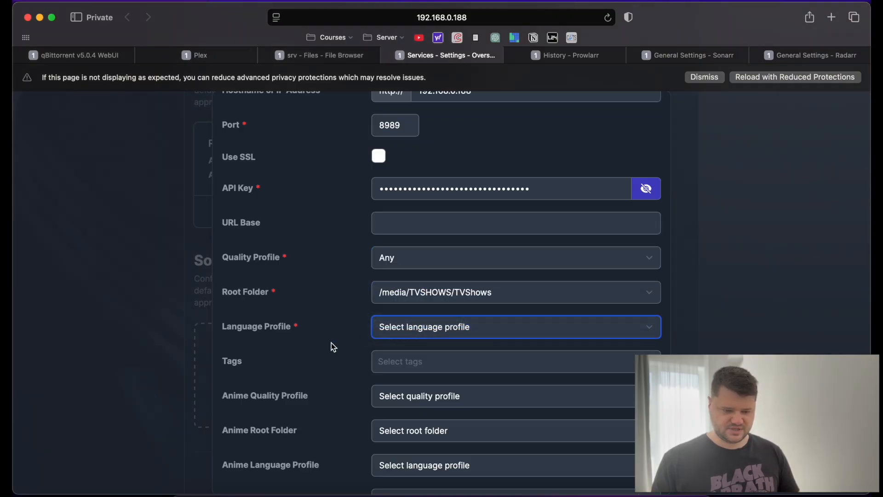
scroll(331, 344, "down", 2)
scroll(296, 333, "down", 5)
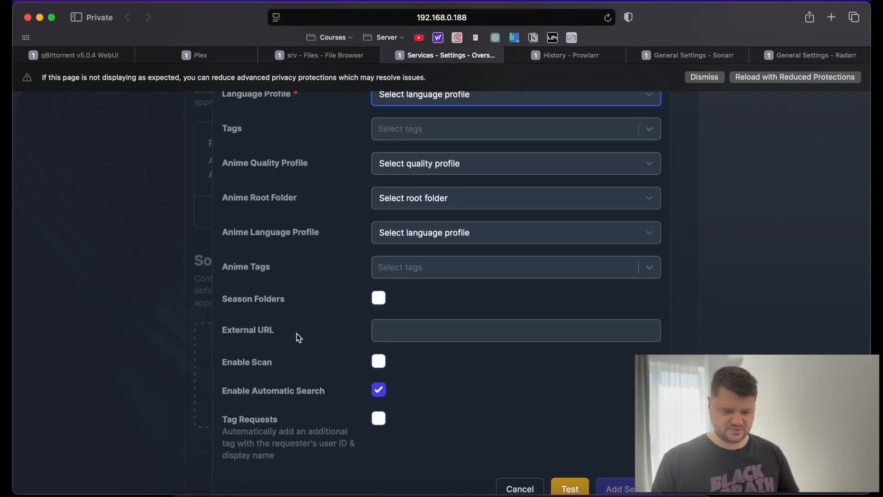
left_click(380, 364)
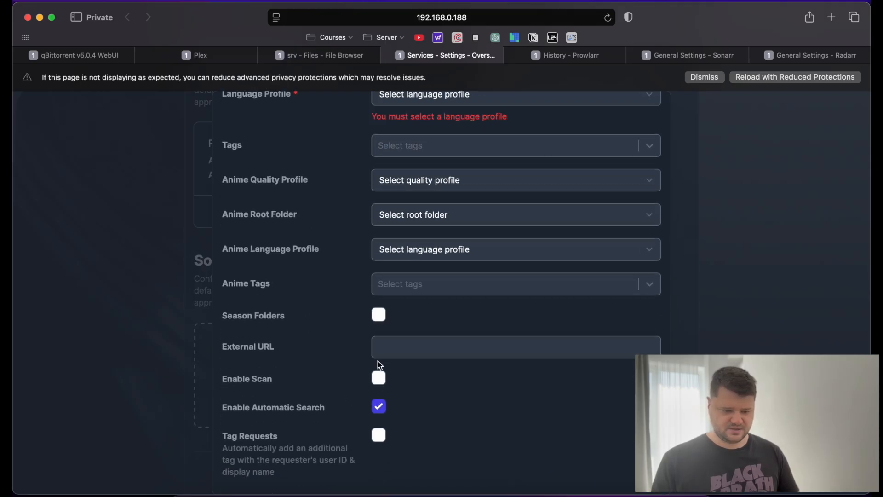
scroll(378, 364, "down", 1)
left_click(379, 346)
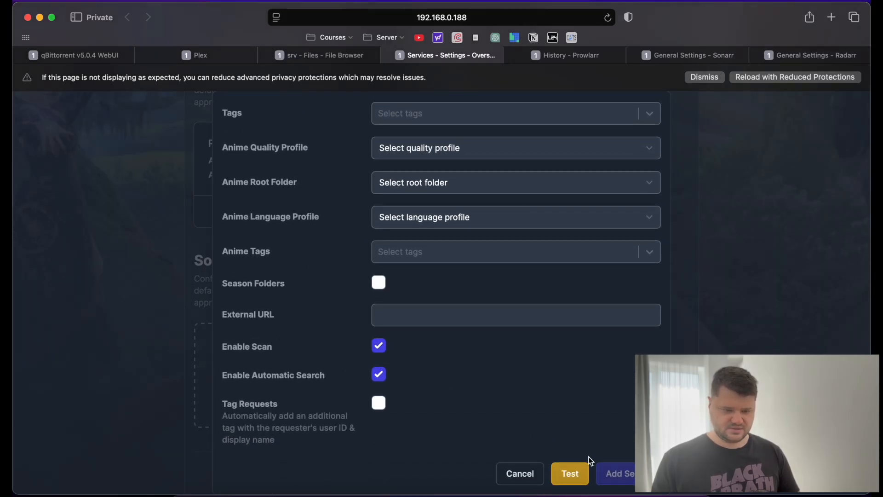
Retest the connection, add the Sonarr server, and finish the Overseerr setup.
left_click(569, 474)
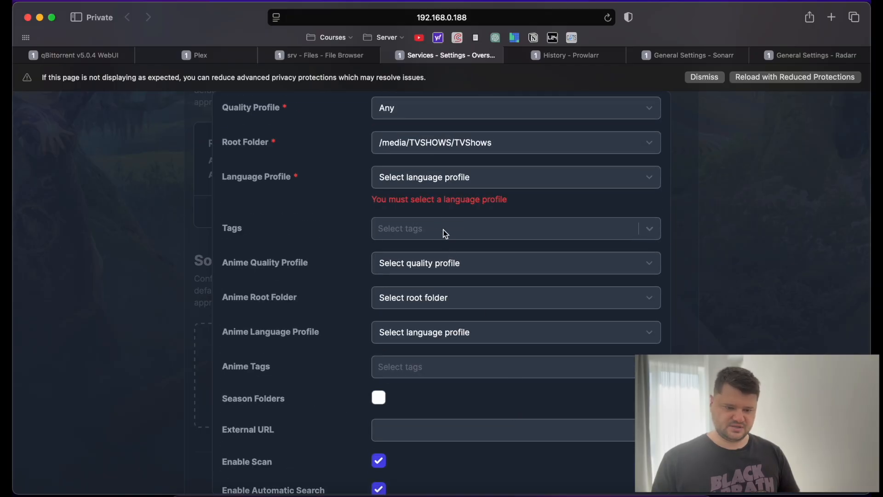
left_click(429, 180)
key("Escape")
scroll(536, 350, "down", 3)
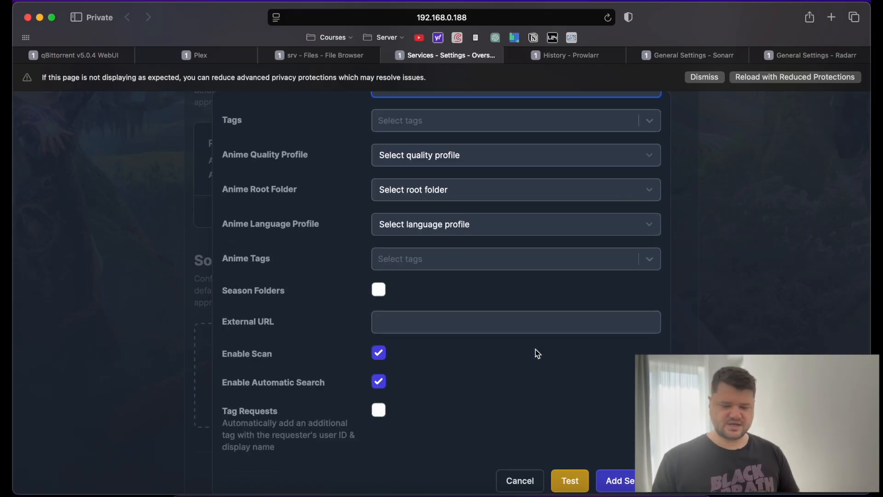
left_click(621, 478)
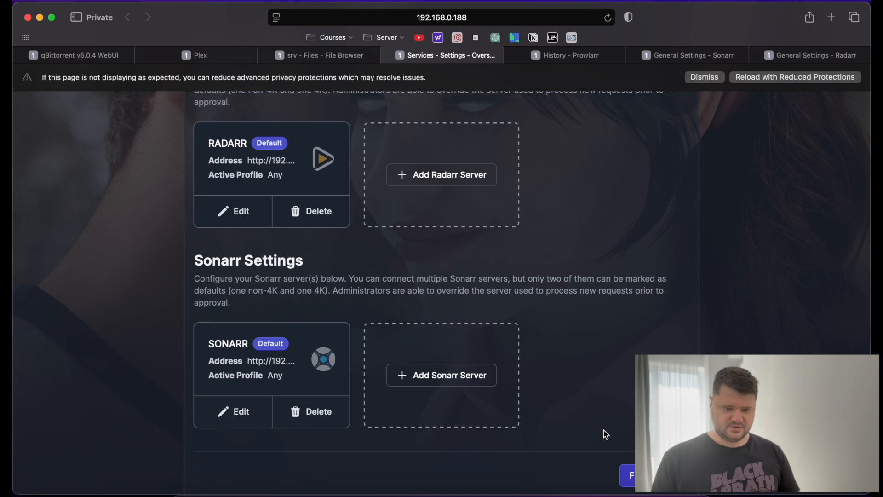
scroll(615, 361, "up", 5)
scroll(615, 361, "down", 6)
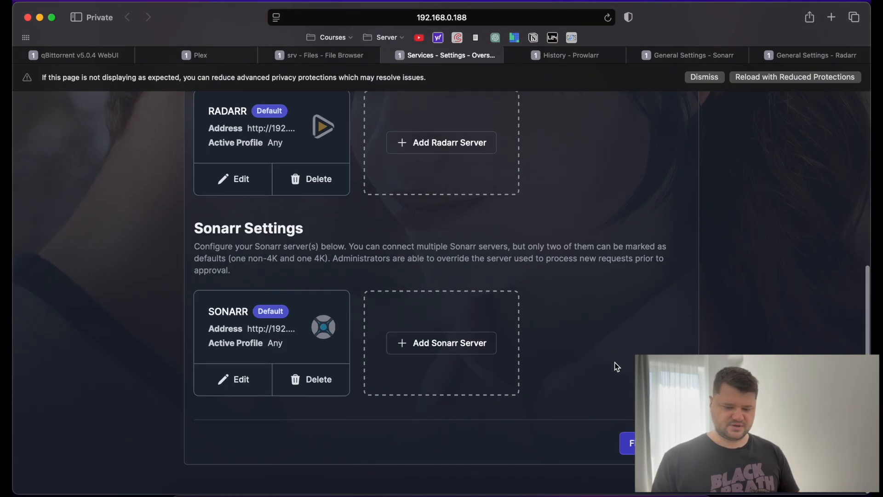
left_click(628, 444)
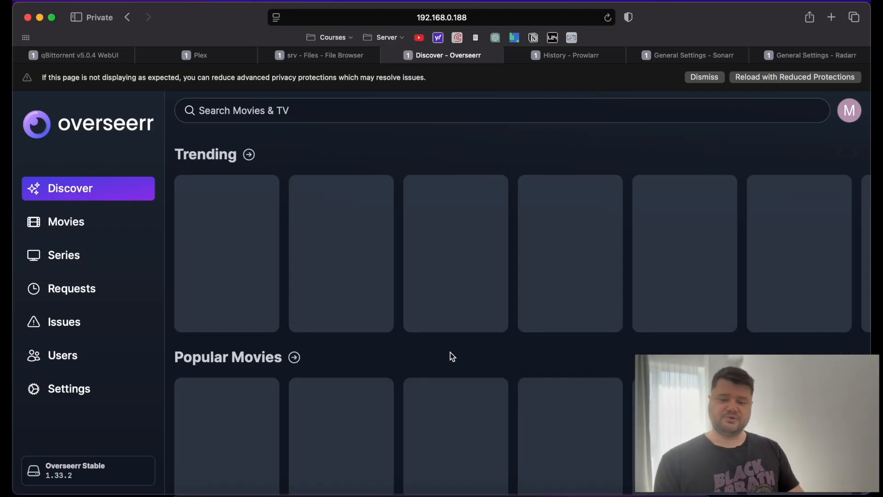
Dismiss the privacy warning banner on Overseerr's Discover page.
left_click(705, 77)
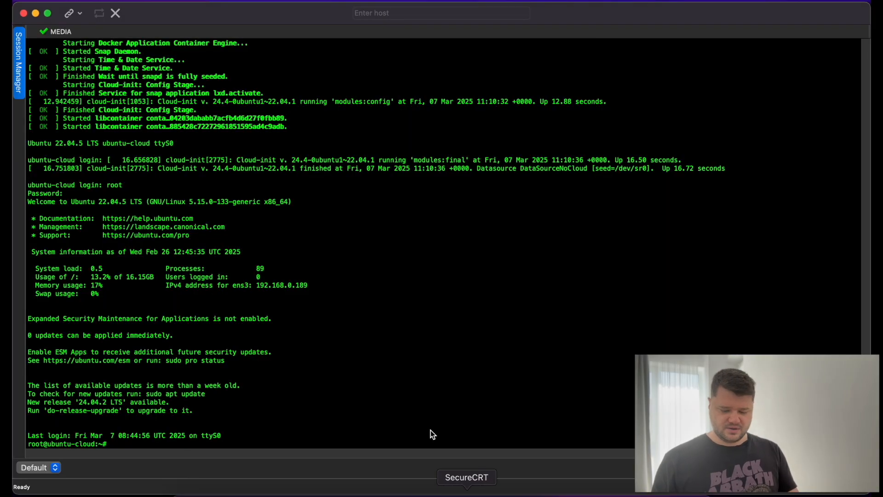
In the server terminal, change into /opt/media_server and list its files with ll.
key("Return")
key("Return")
key("Return")
type("cd /opt/")
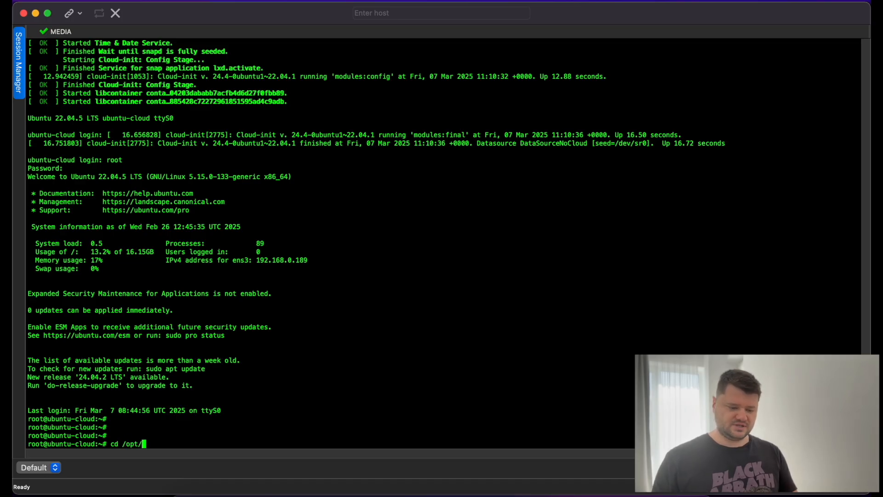
type("m")
key("Tab")
key("Return")
type("ll")
key("Return")
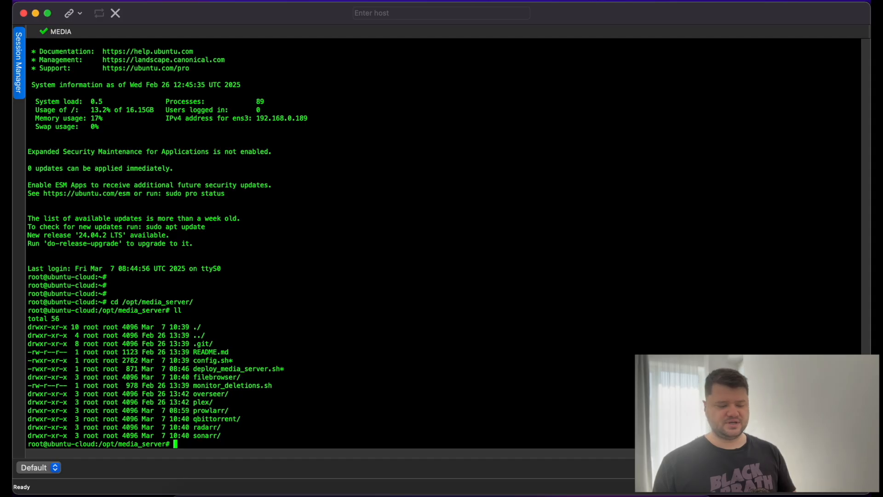
Highlight monitor_deletions.sh in the listing and begin typing the crontab command.
triple_click(244, 389)
left_click(272, 389)
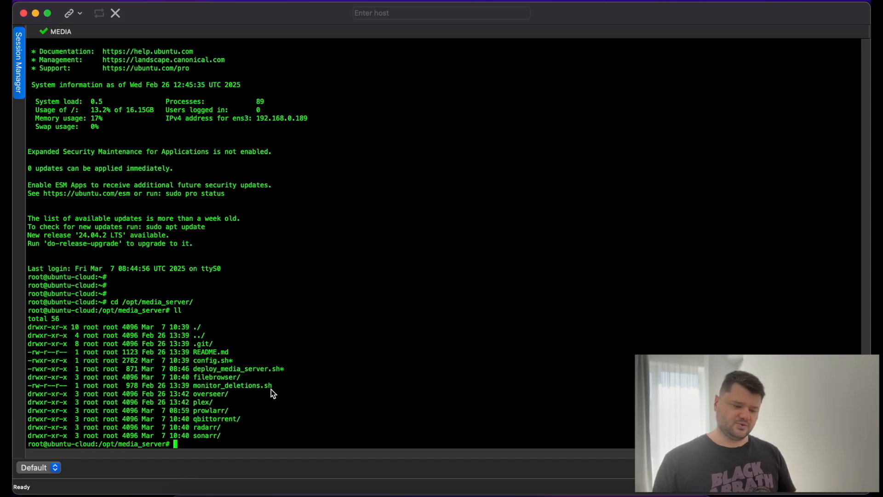
left_click_drag(277, 388, 198, 391)
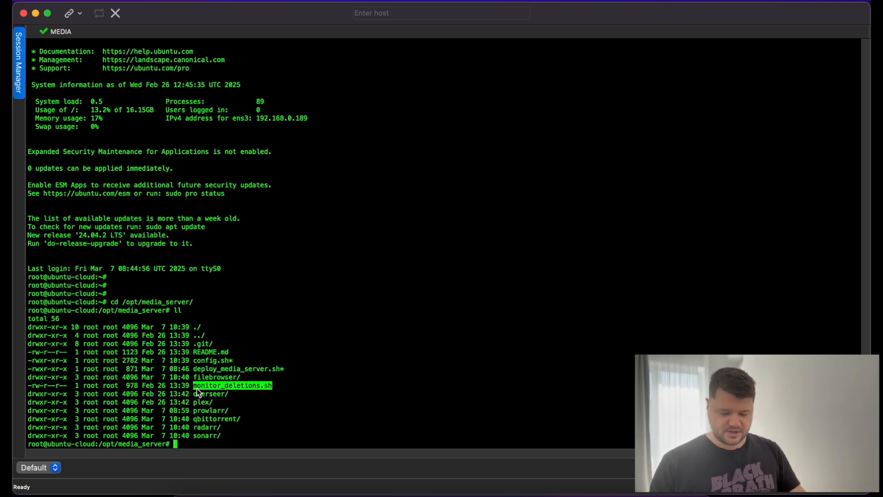
type("crontab -e")
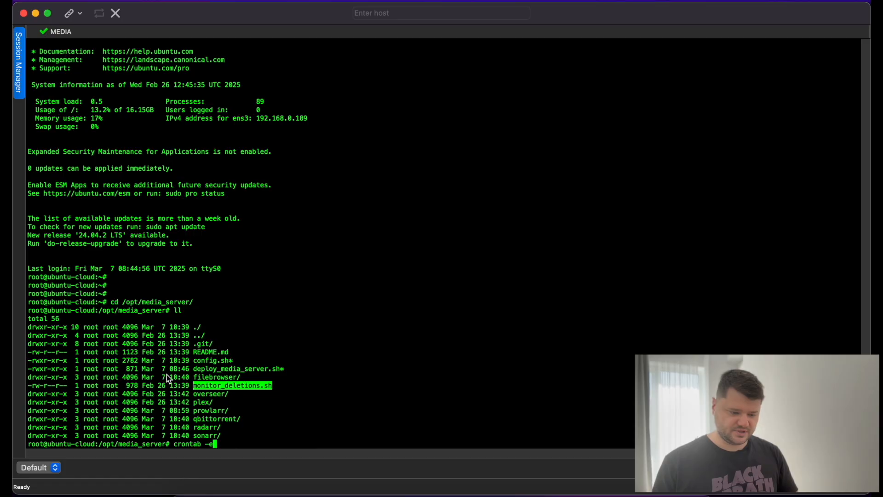
Edit root's crontab in nano, adding 0 0 * * 0 /opt/media_server/monitor_deletions.sh.
key("Return")
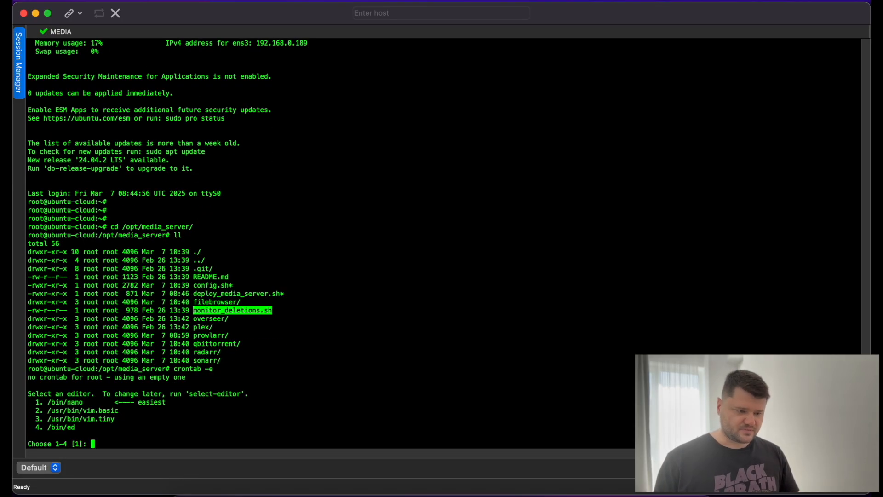
key("Return")
type("0 0 * * 0 /path/to/monitor_deletions.sh")
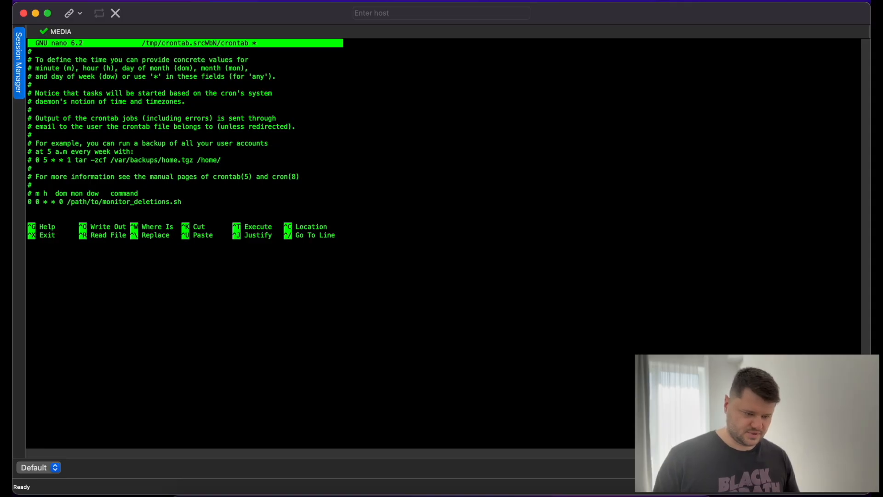
key("BackSpace")
key("BackSpace")
key("BackSpace")
key("BackSpace")
key("BackSpace")
key("BackSpace")
key("BackSpace")
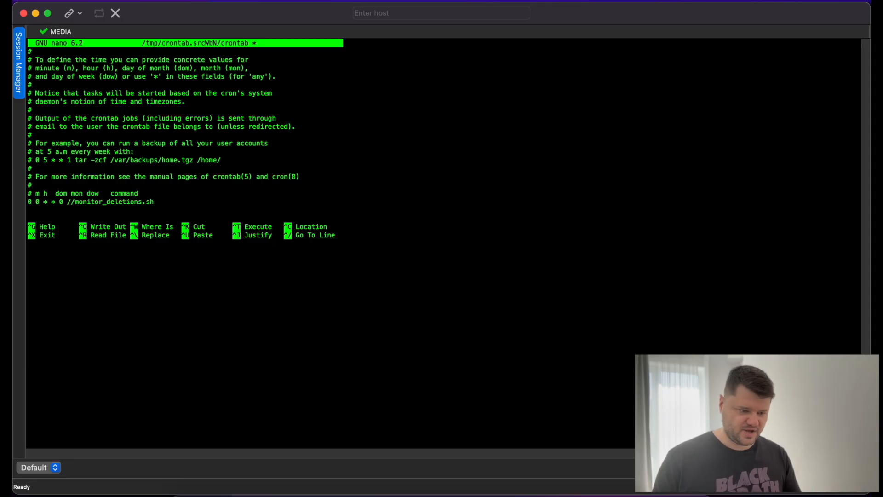
type("opt/")
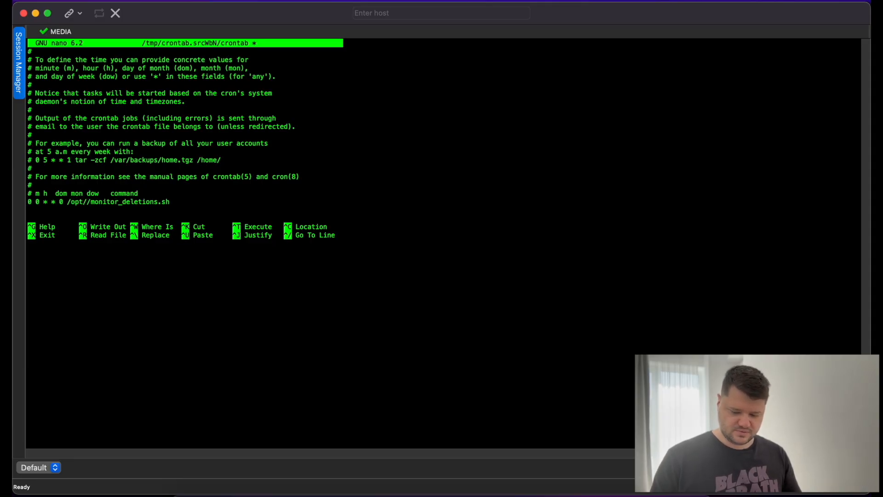
type("media_s")
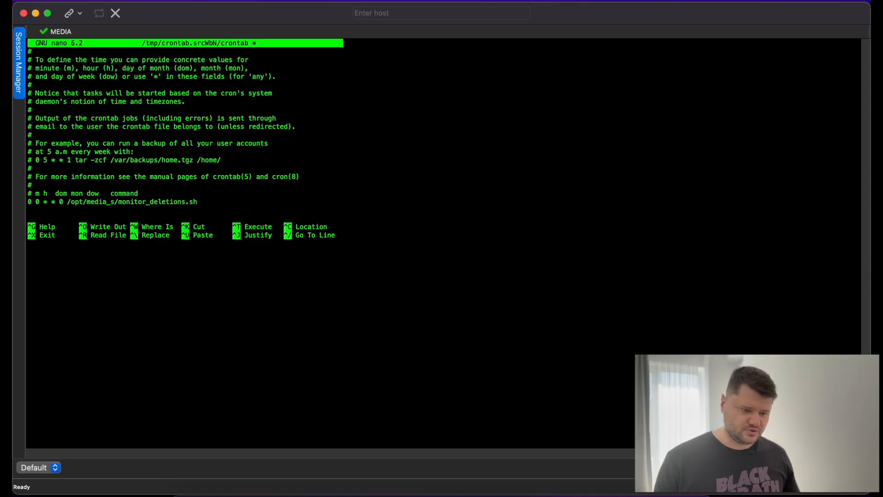
type("erver")
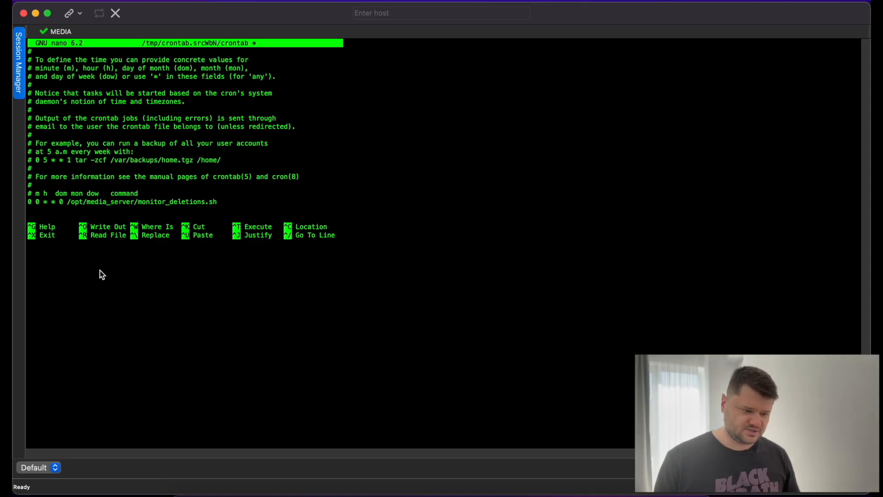
left_click_drag(27, 202, 65, 202)
left_click(183, 213)
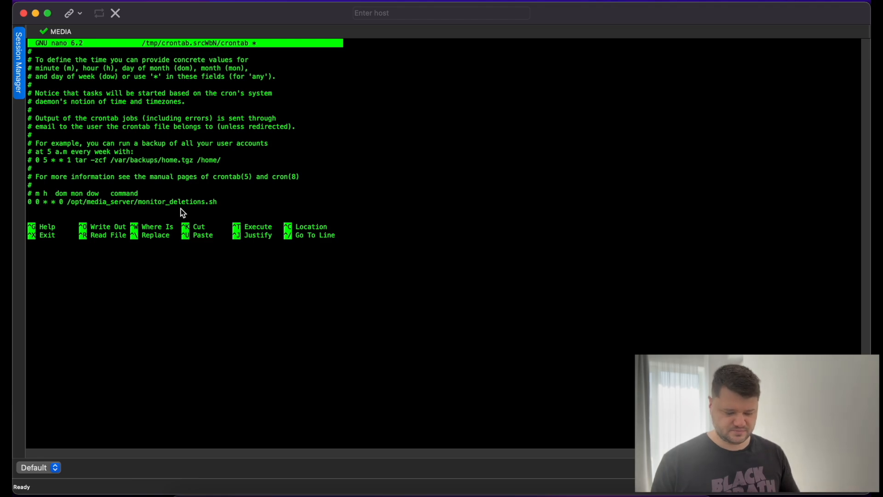
Save the crontab, exit nano, and clear the terminal screen.
key("ctrl+x")
key("y")
key("Return")
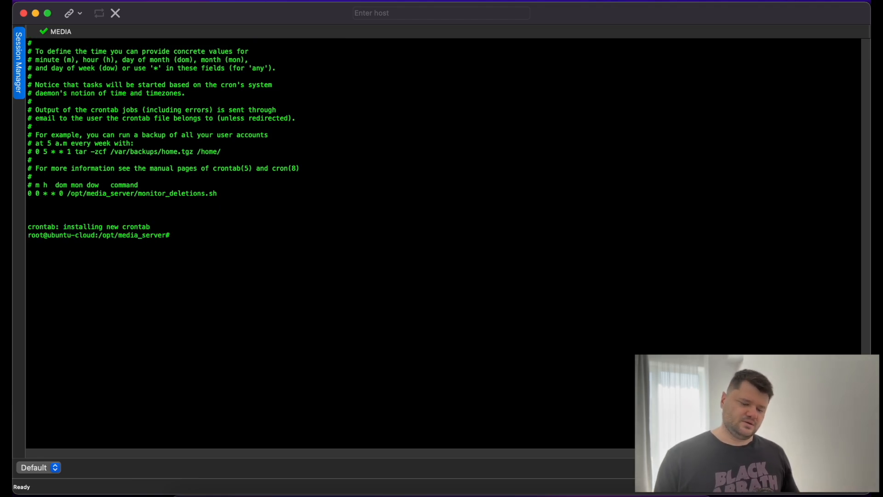
key("Return")
key("Return")
key("Return")
type("clear")
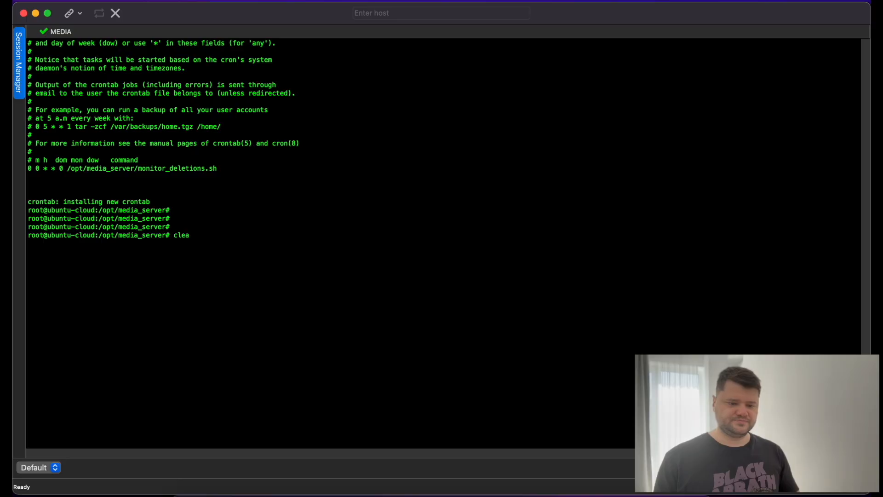
key("Return")
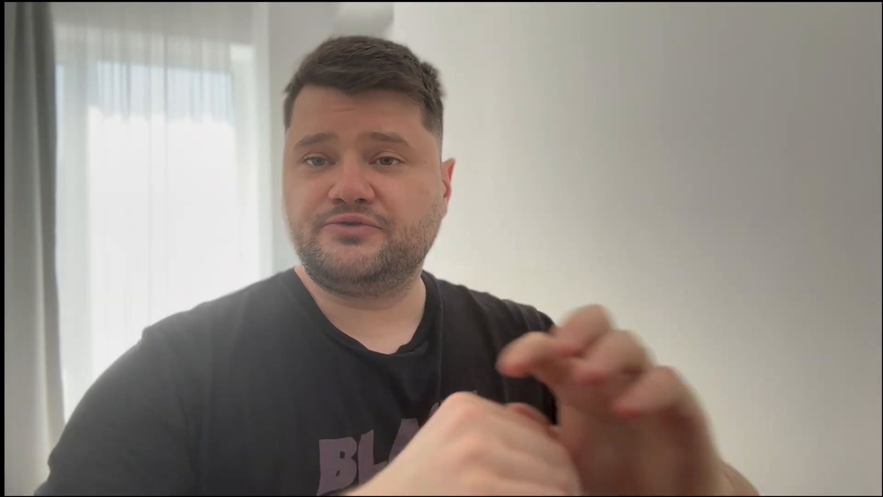